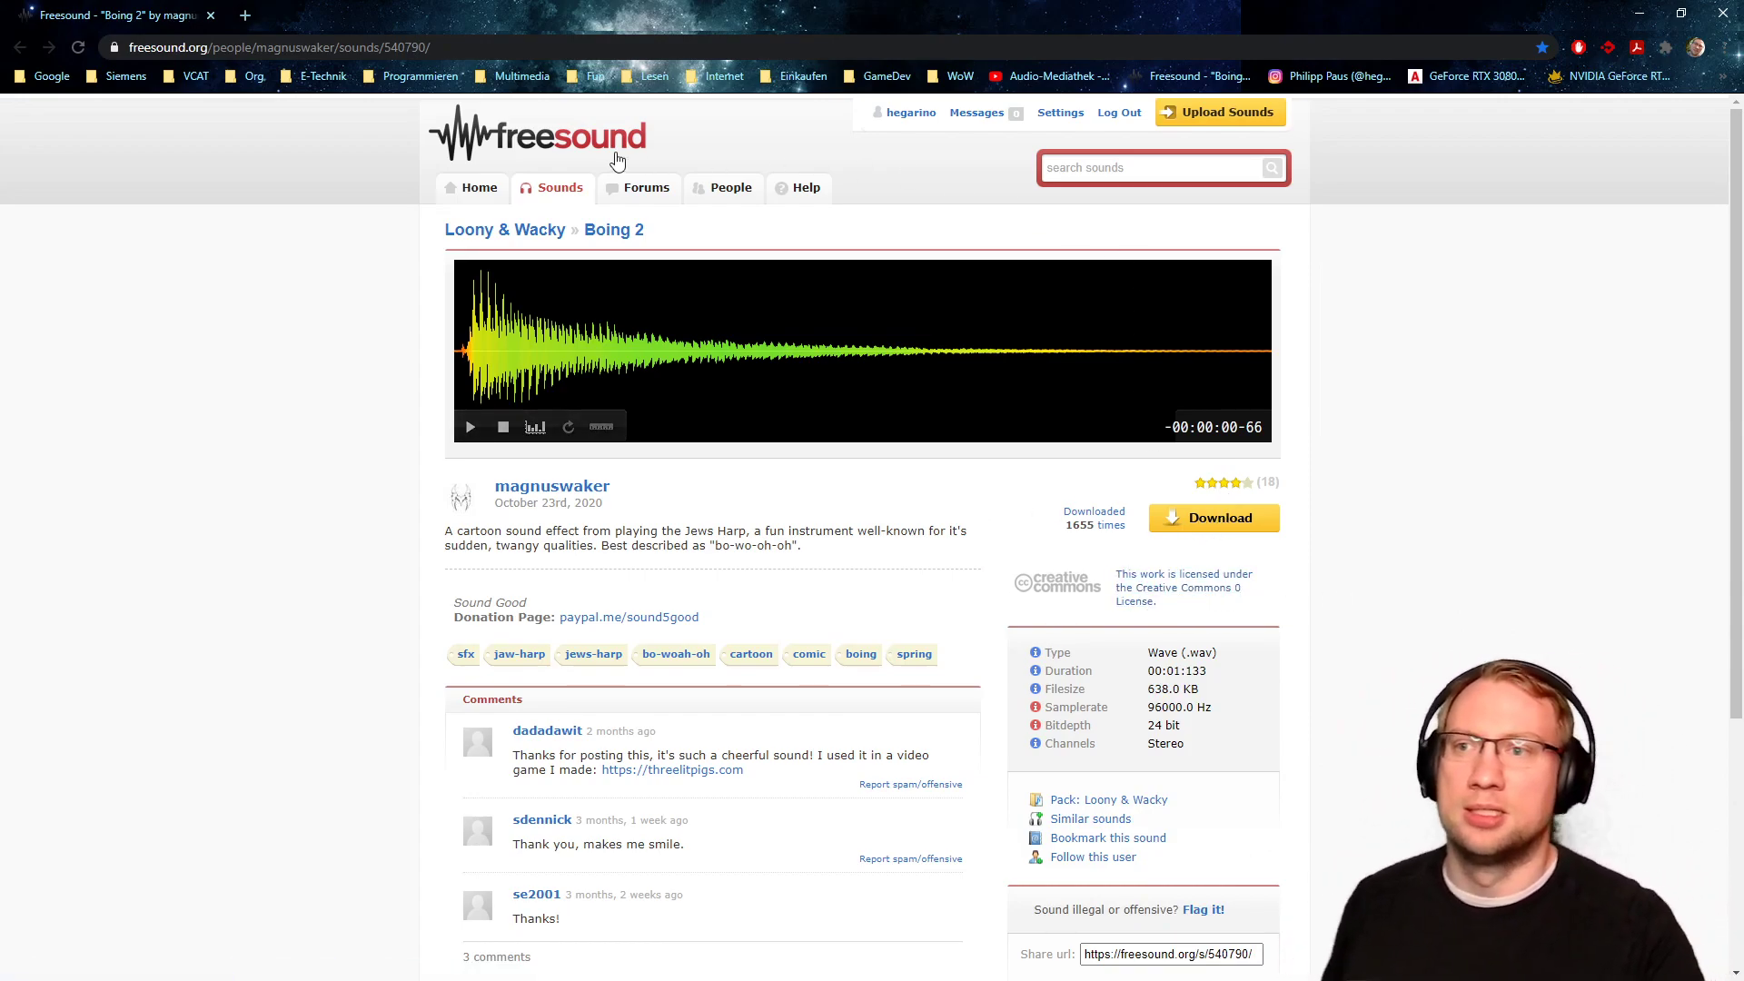
Browse the Freesound sounds overview and search the library for "boing".
click(563, 154)
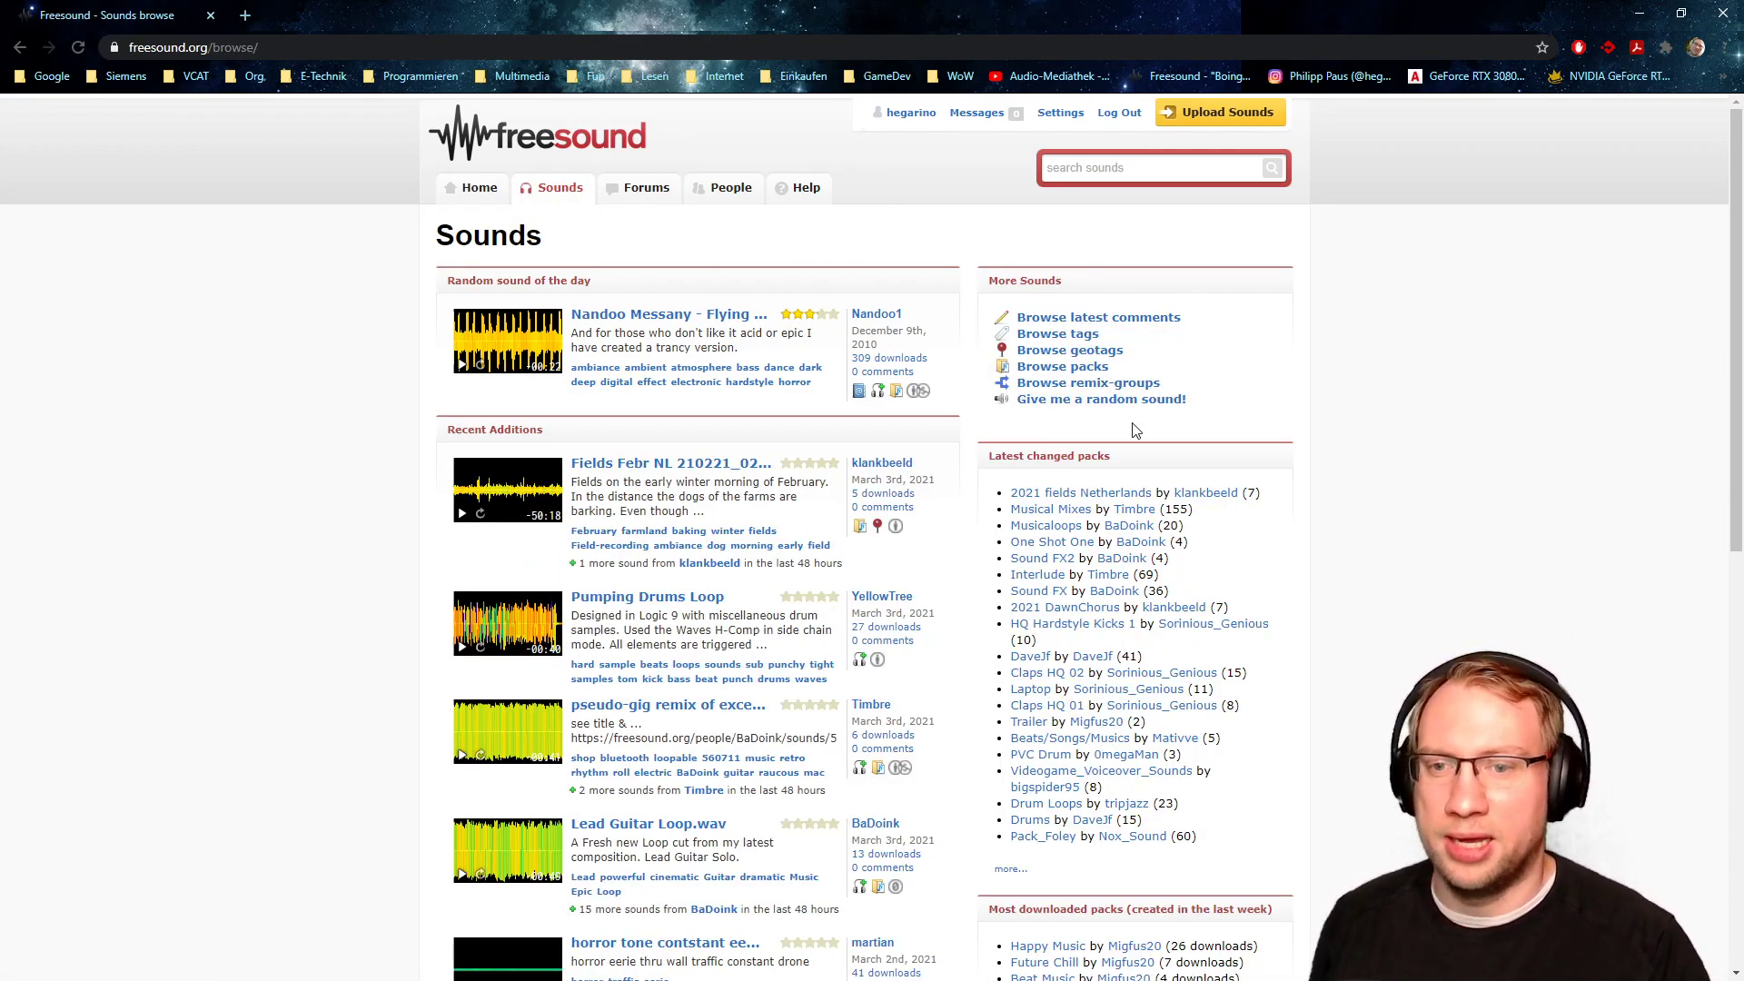
scroll(1149, 413, down, 2)
scroll(835, 325, up, 2)
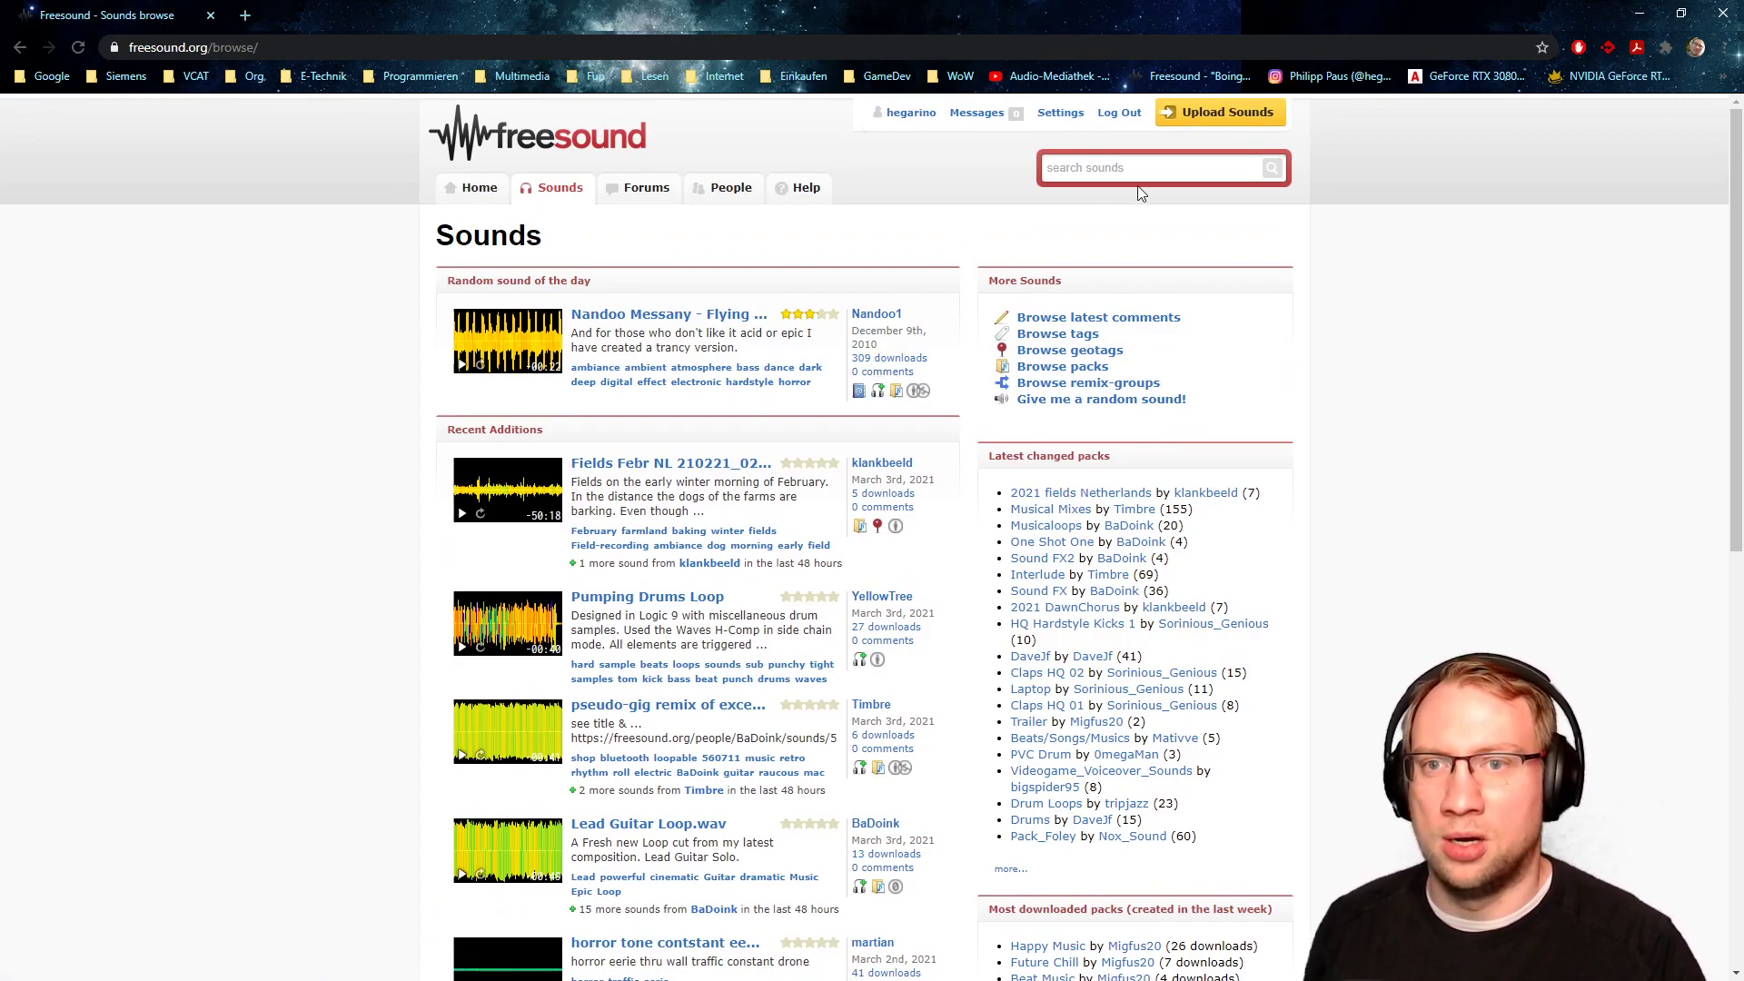
click(1158, 168)
click(545, 235)
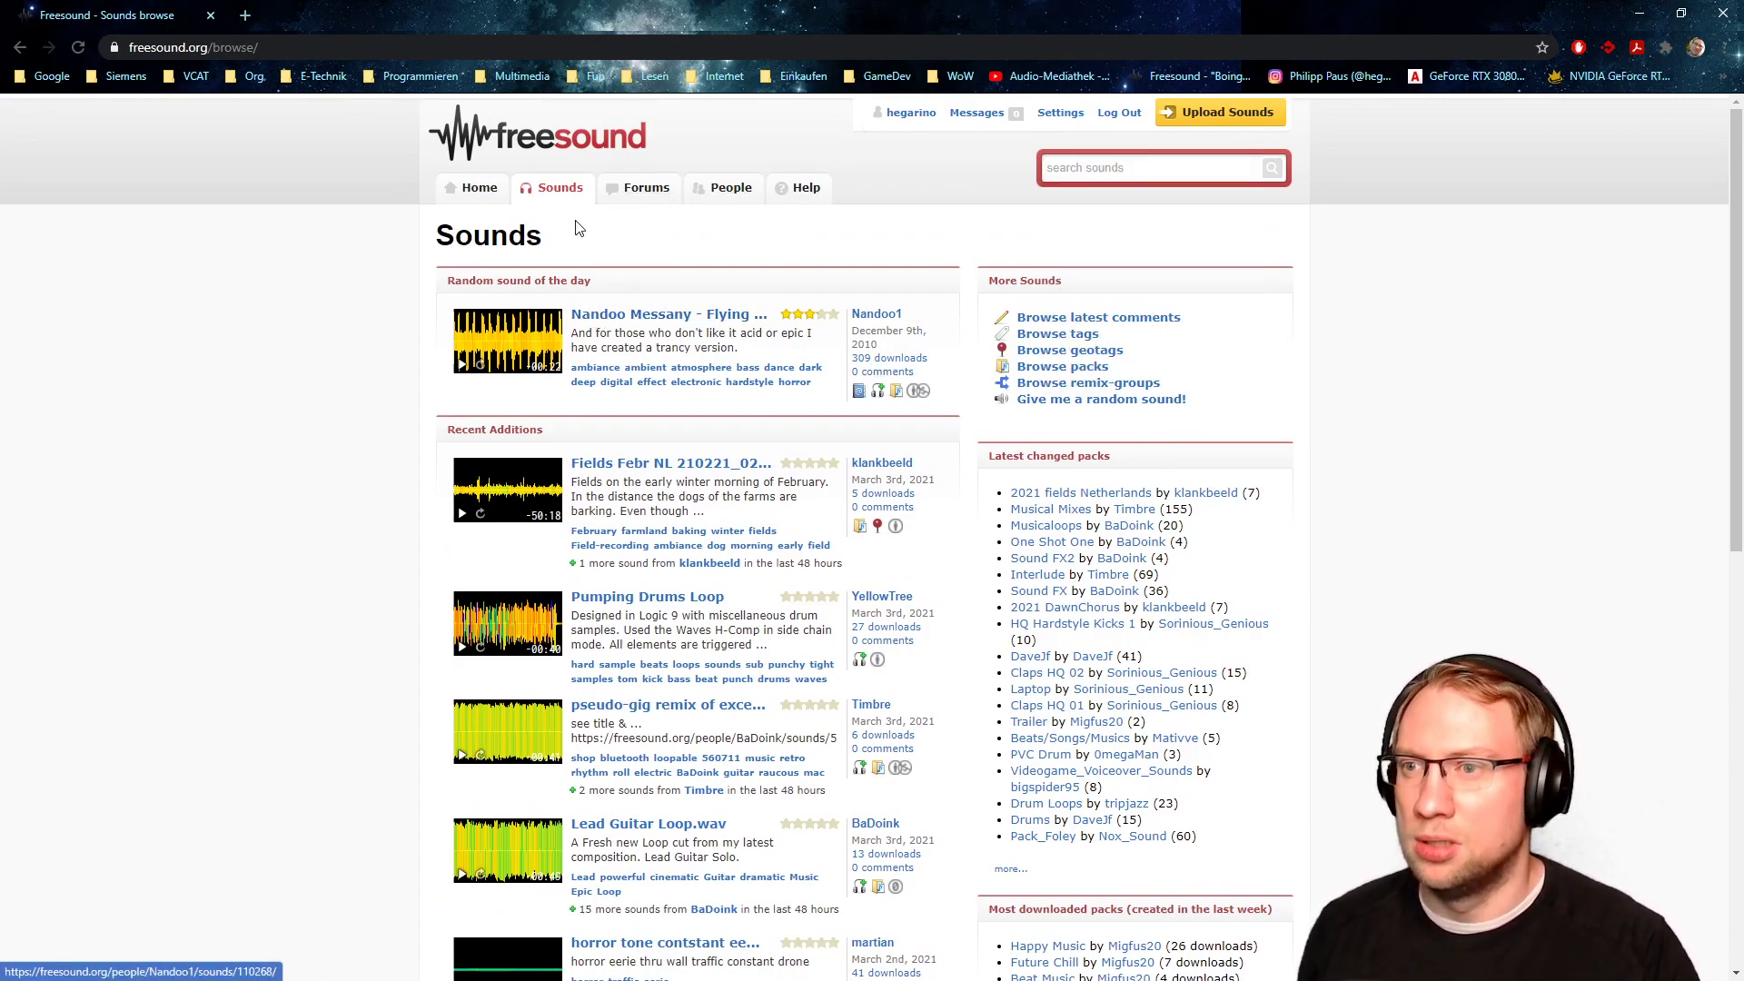
click(1143, 166)
text(boing)
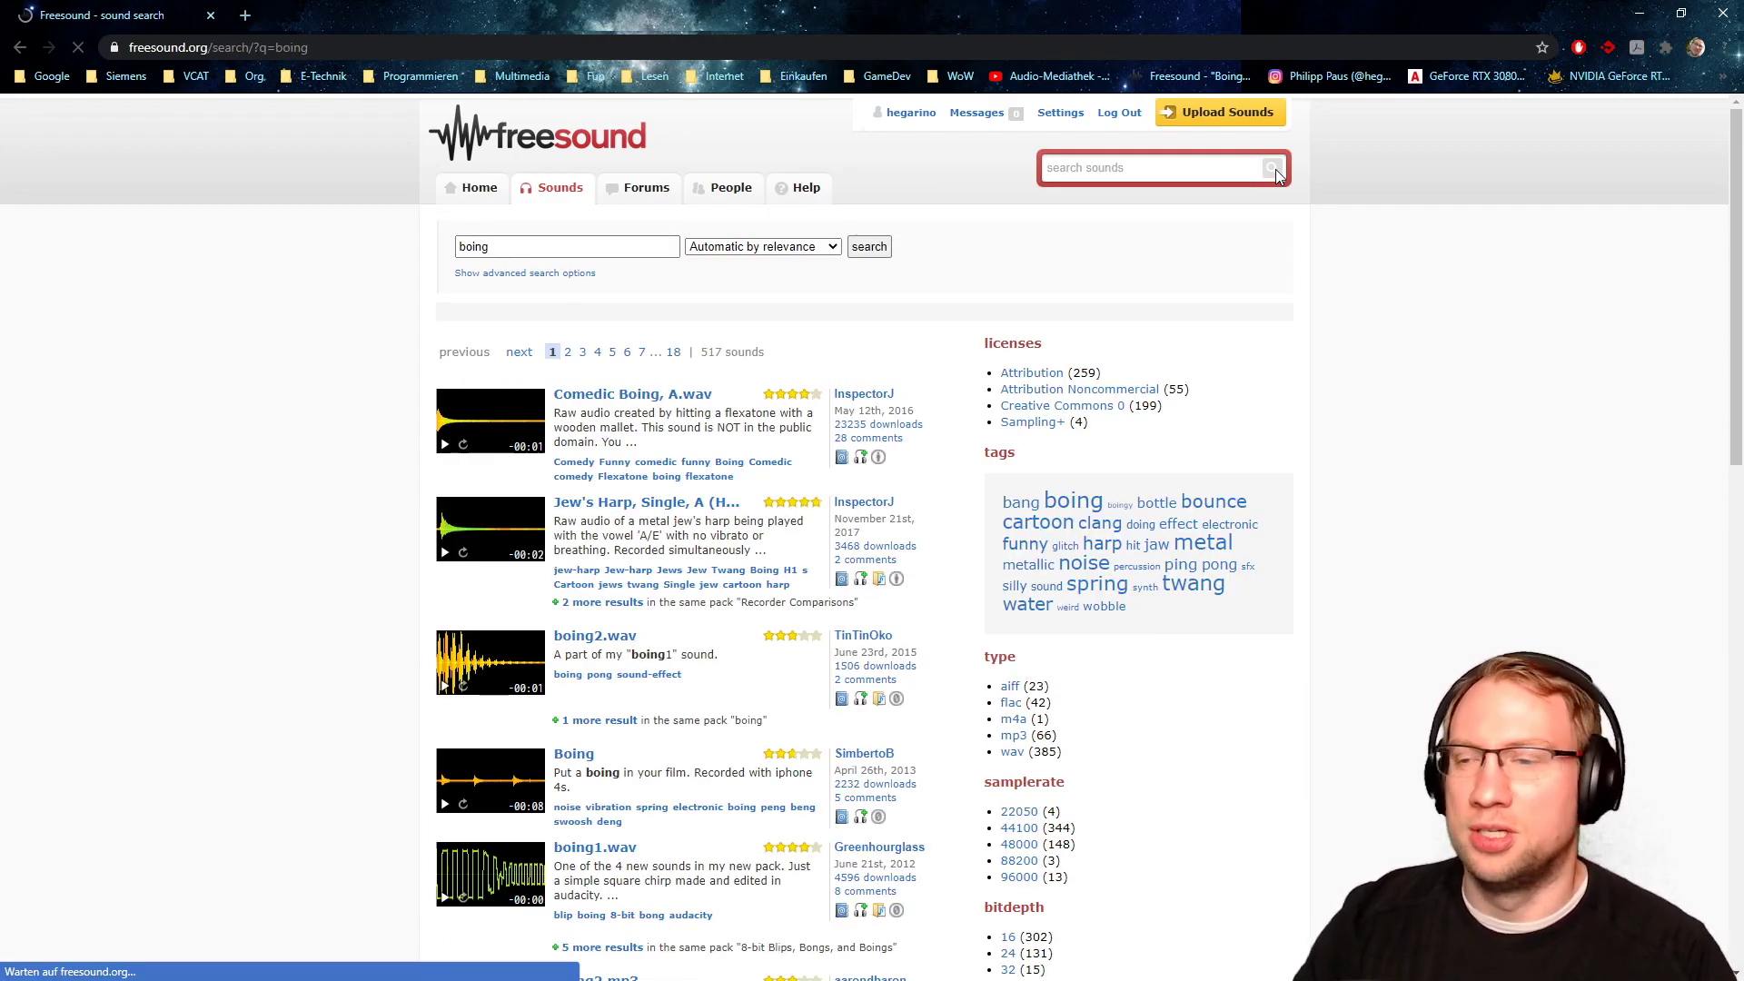
Filter the boing results to the Creative Commons 0 license and play the boing2.wav preview.
drag(1162, 406, 1044, 414)
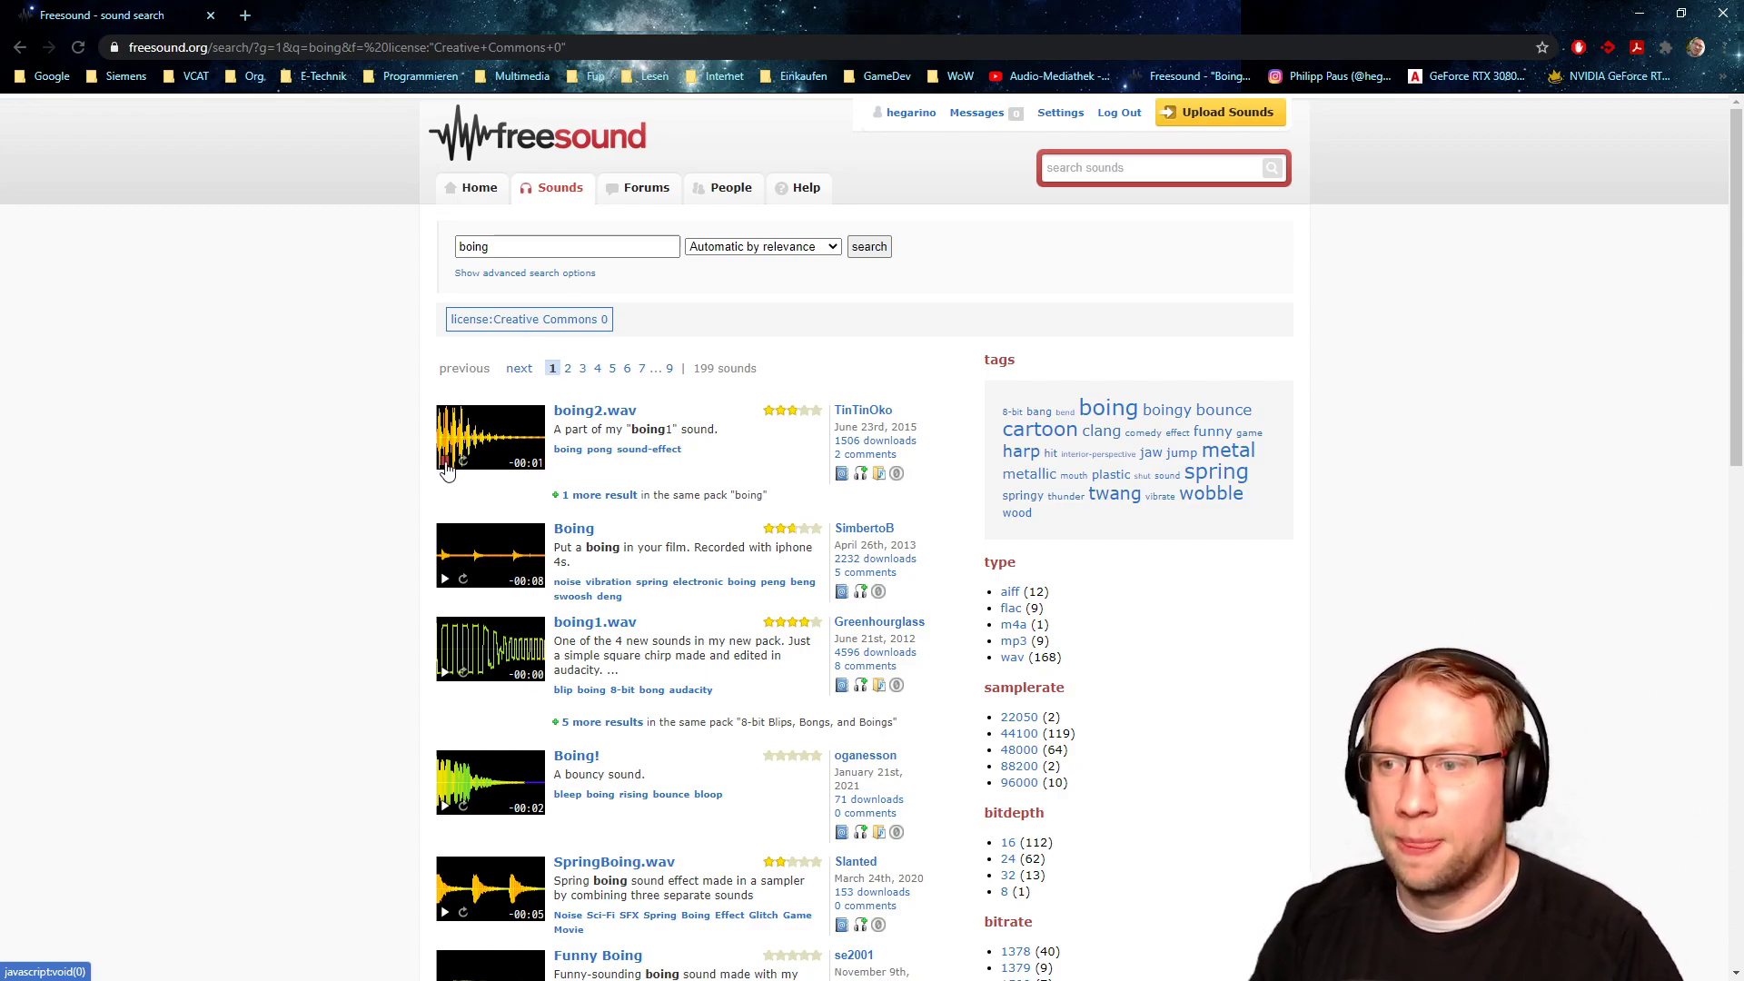
click(446, 463)
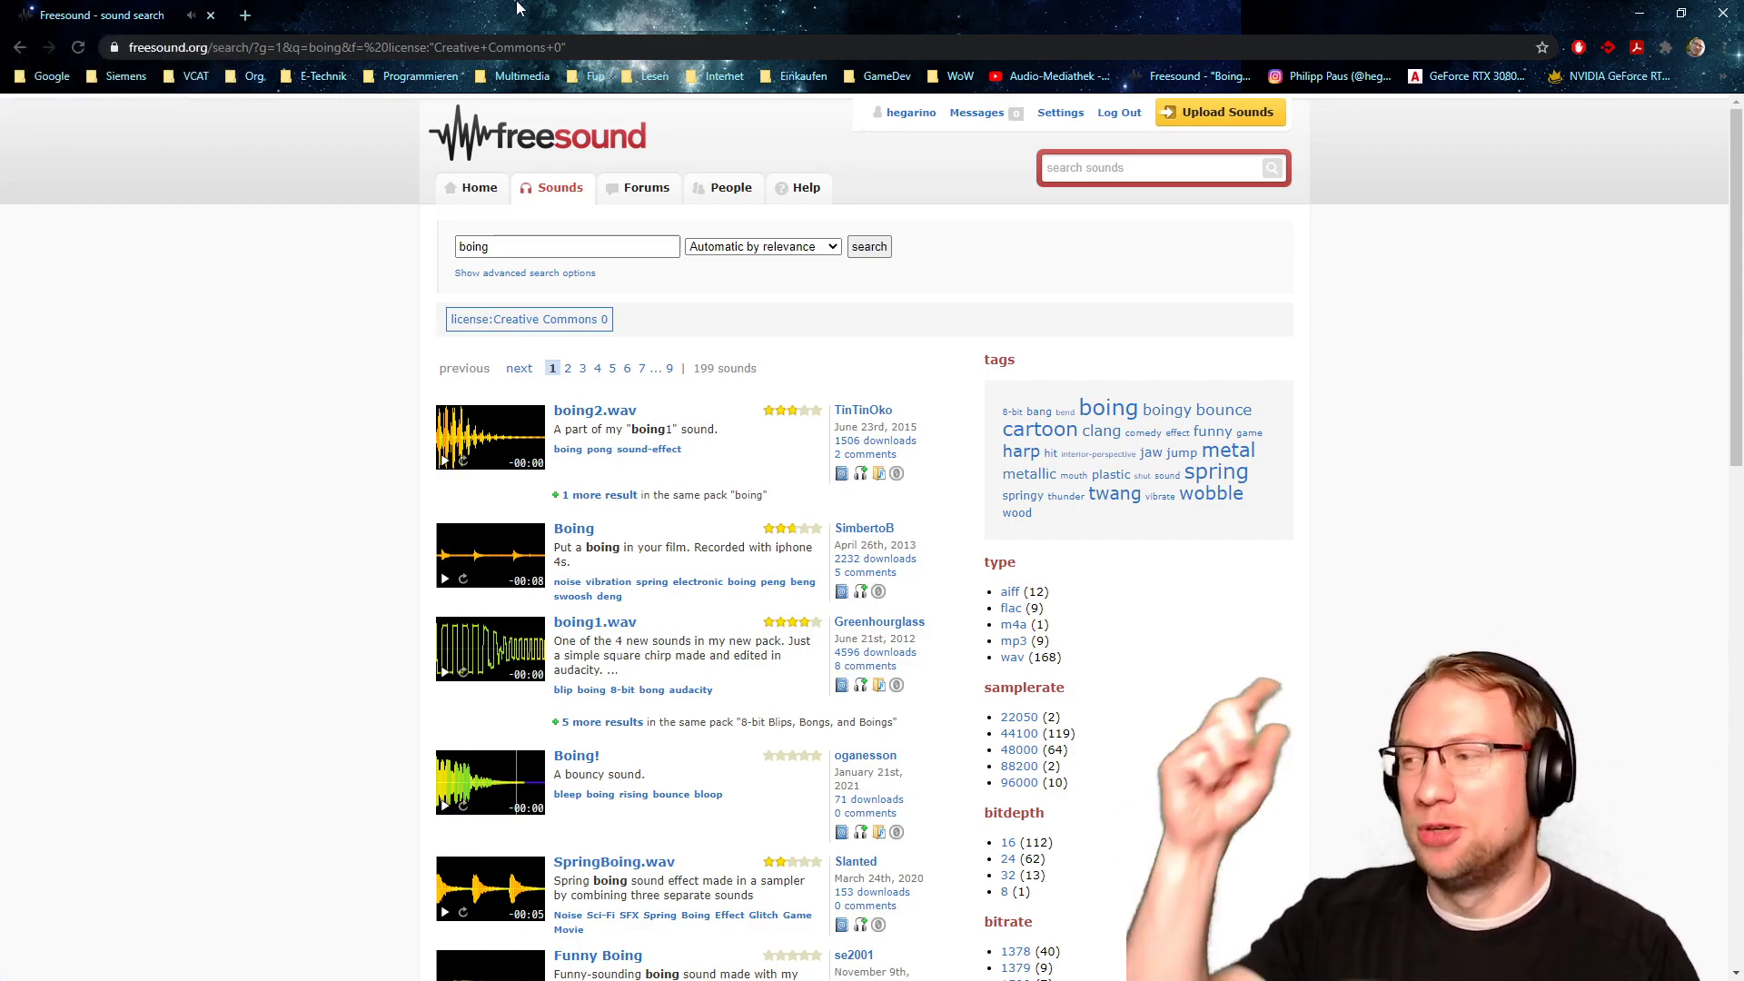
Switch to Unity, import the three audio files from the desktop into the project's Assets folder, and maximize the editor window.
key(ctrl+super+Left)
drag(1195, 7, 692, 42)
drag(1299, 9, 1513, 385)
drag(1338, 40, 1172, 402)
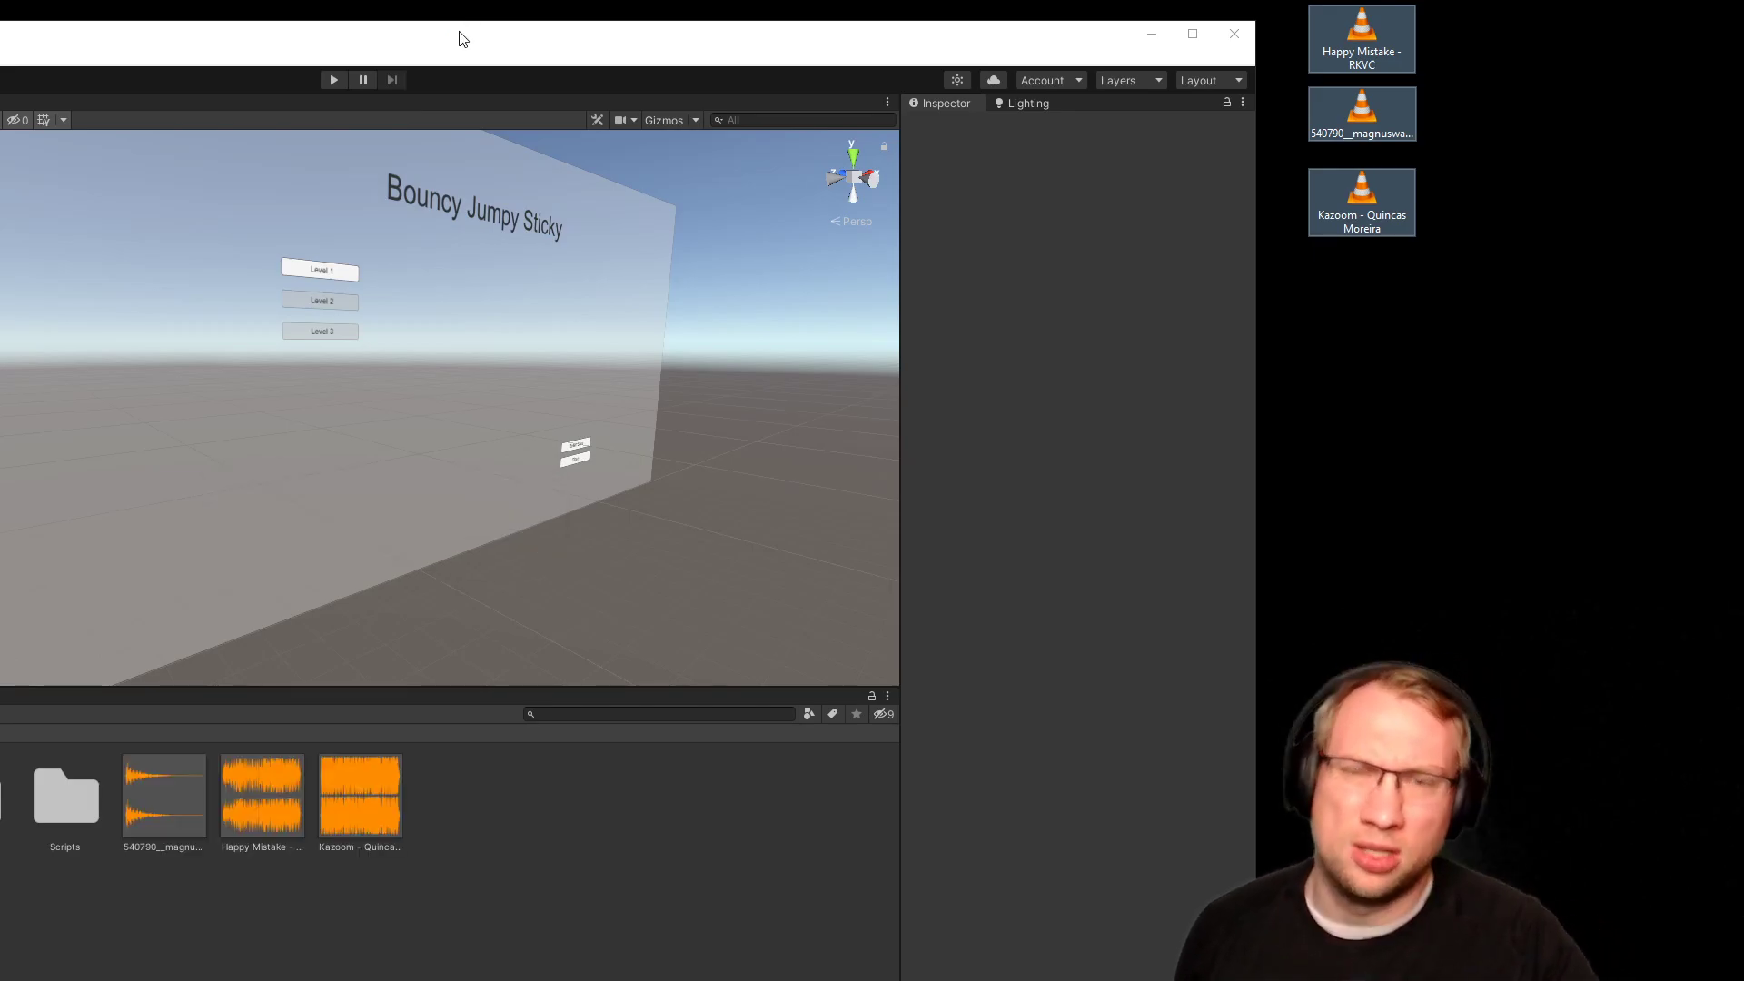
double_click(461, 37)
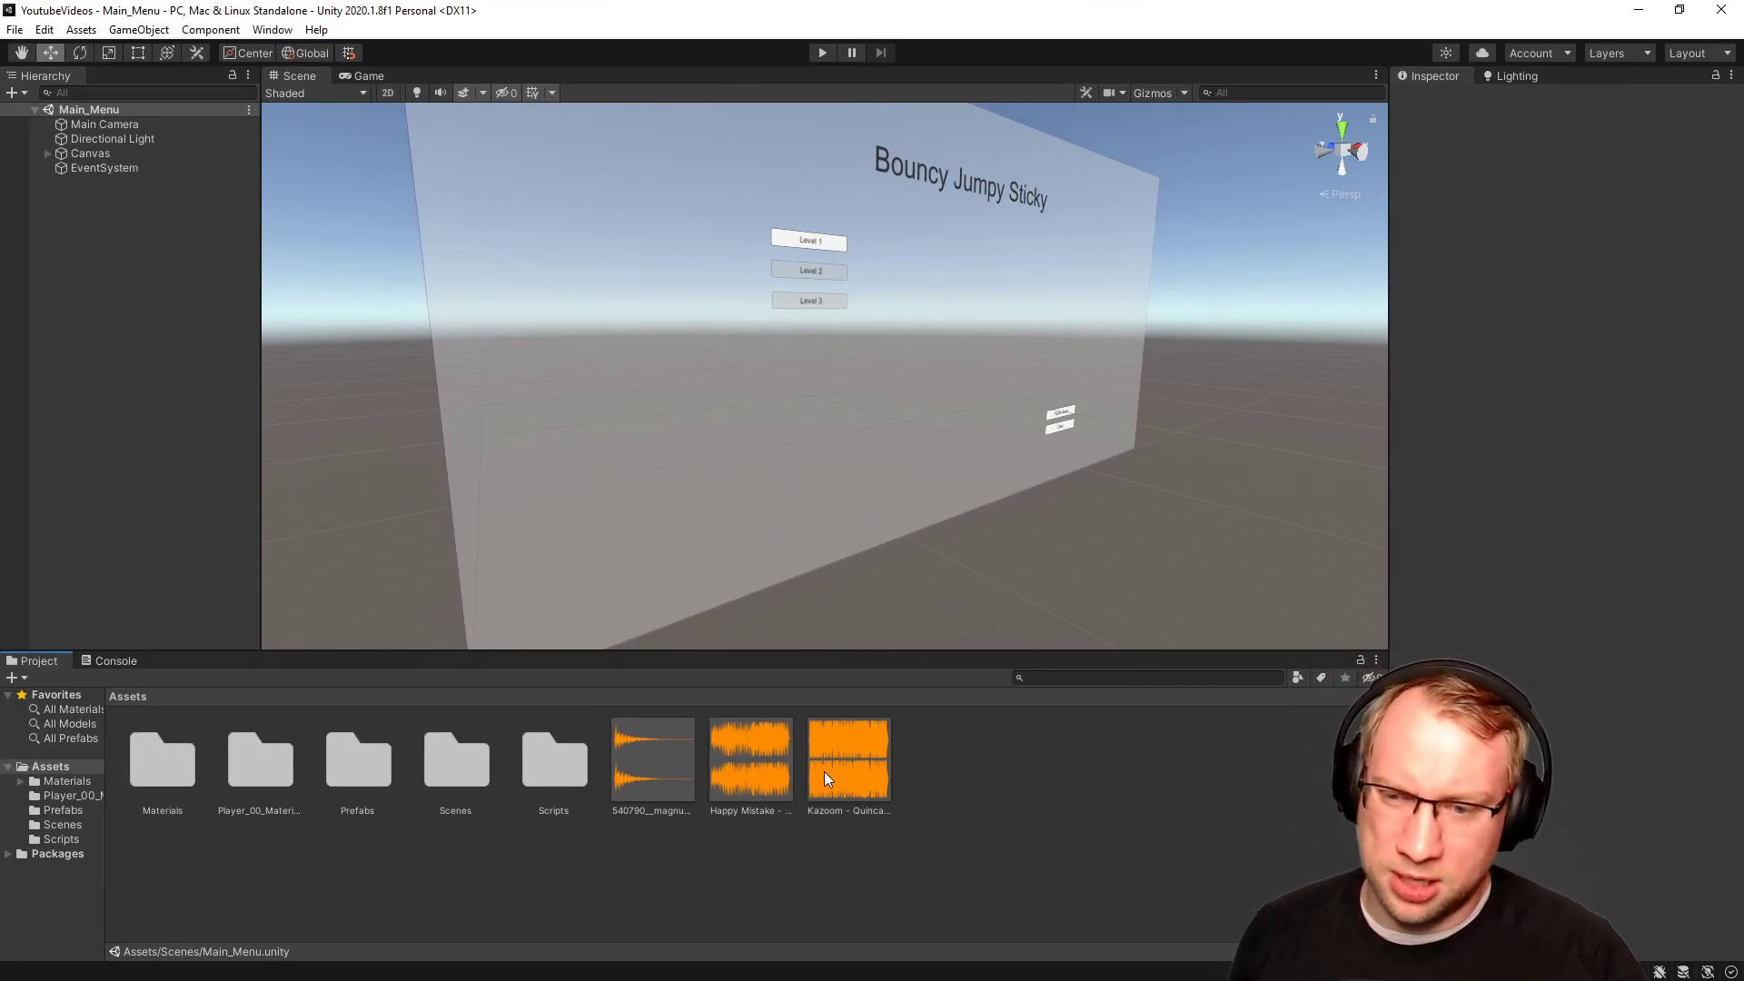
Listen to the imported boing-2, Kazoom and Happy Mistake audio clips in Unity.
click(825, 771)
click(621, 770)
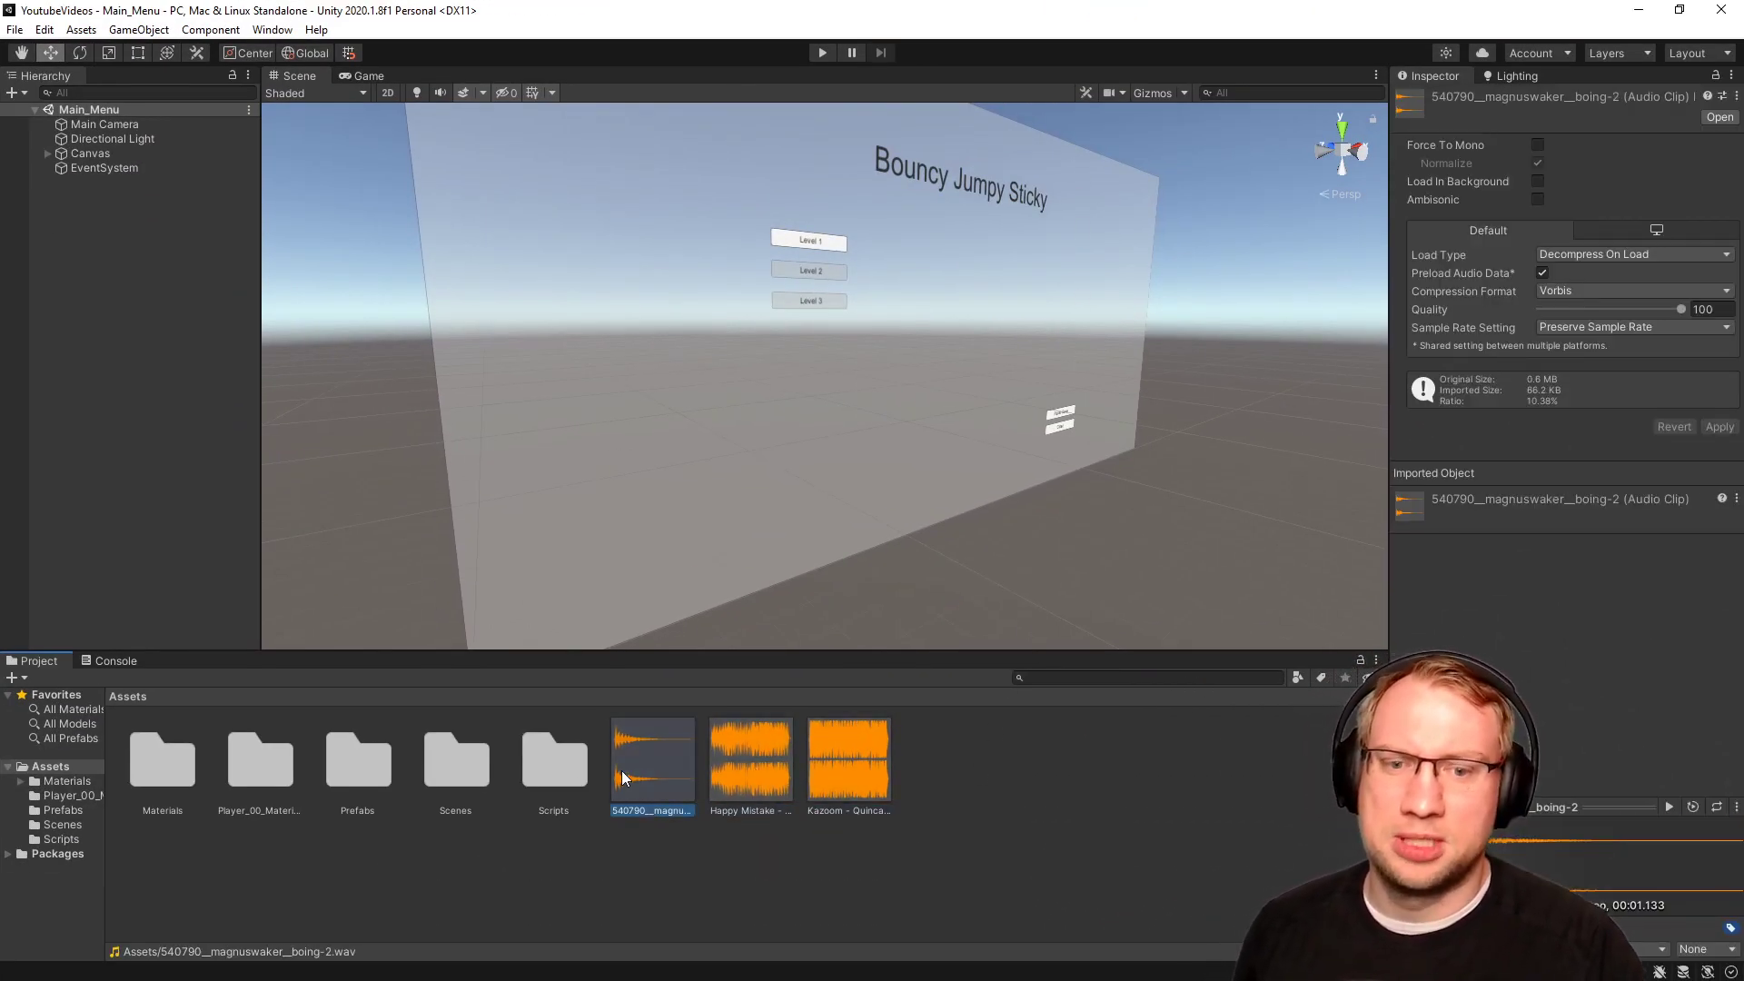
click(1670, 808)
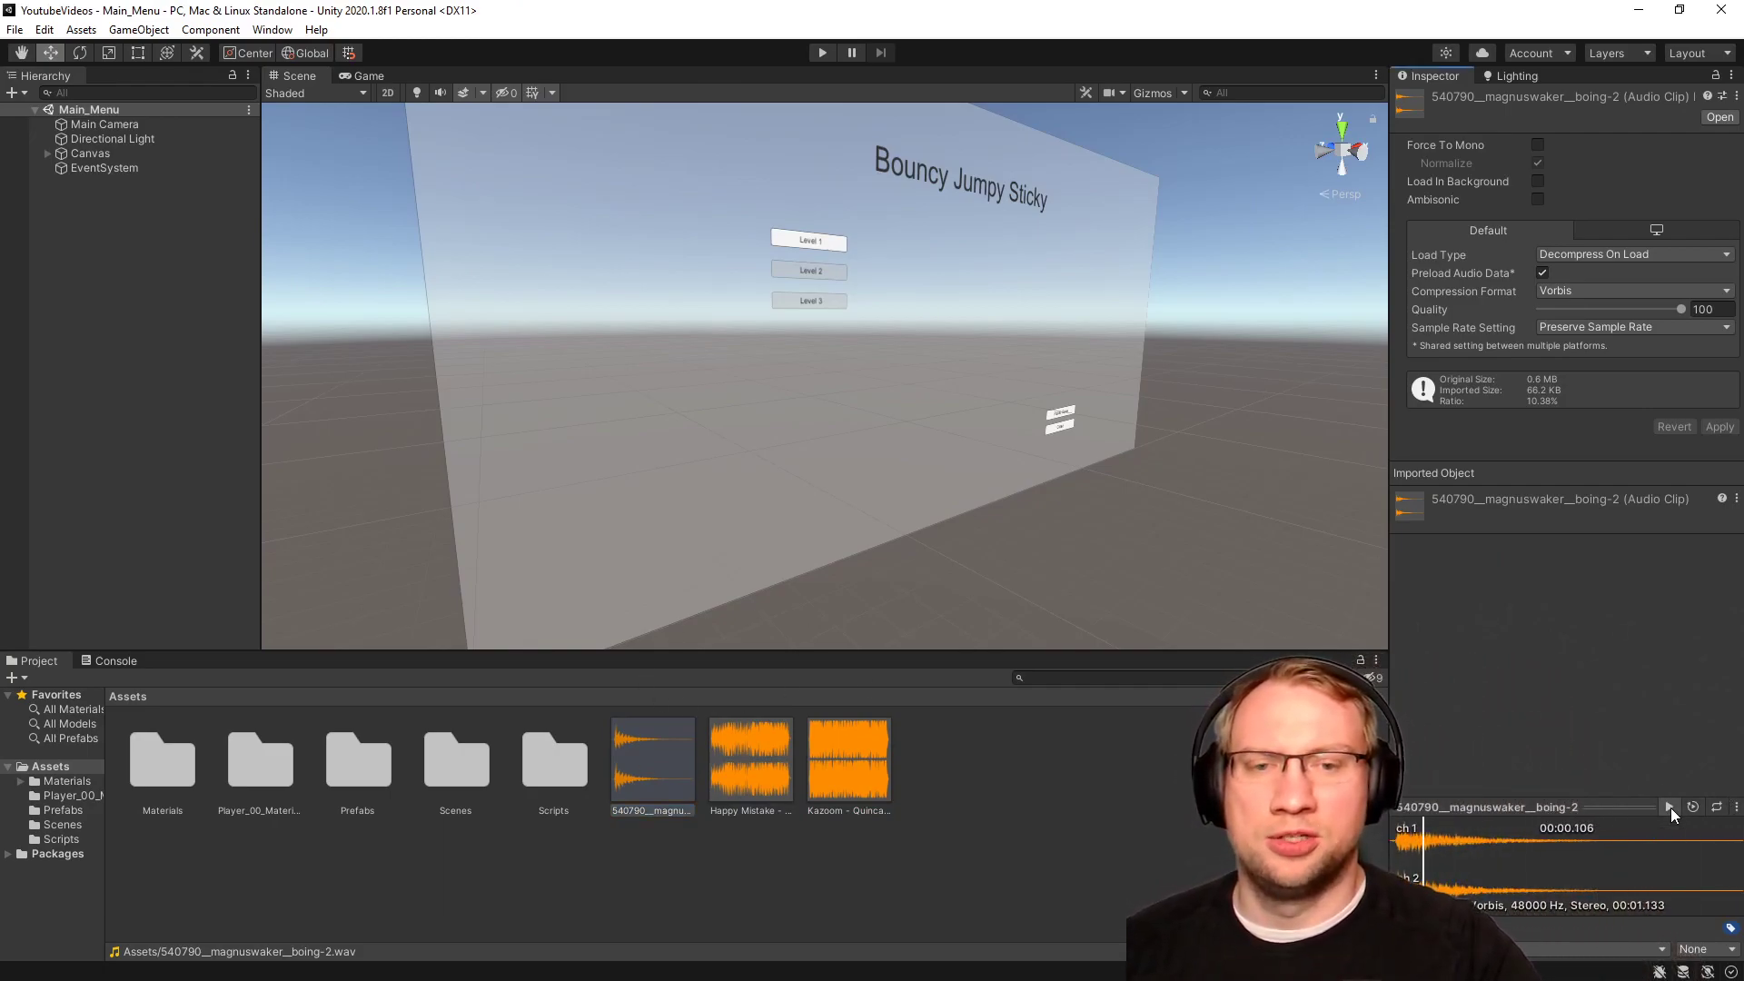
click(849, 781)
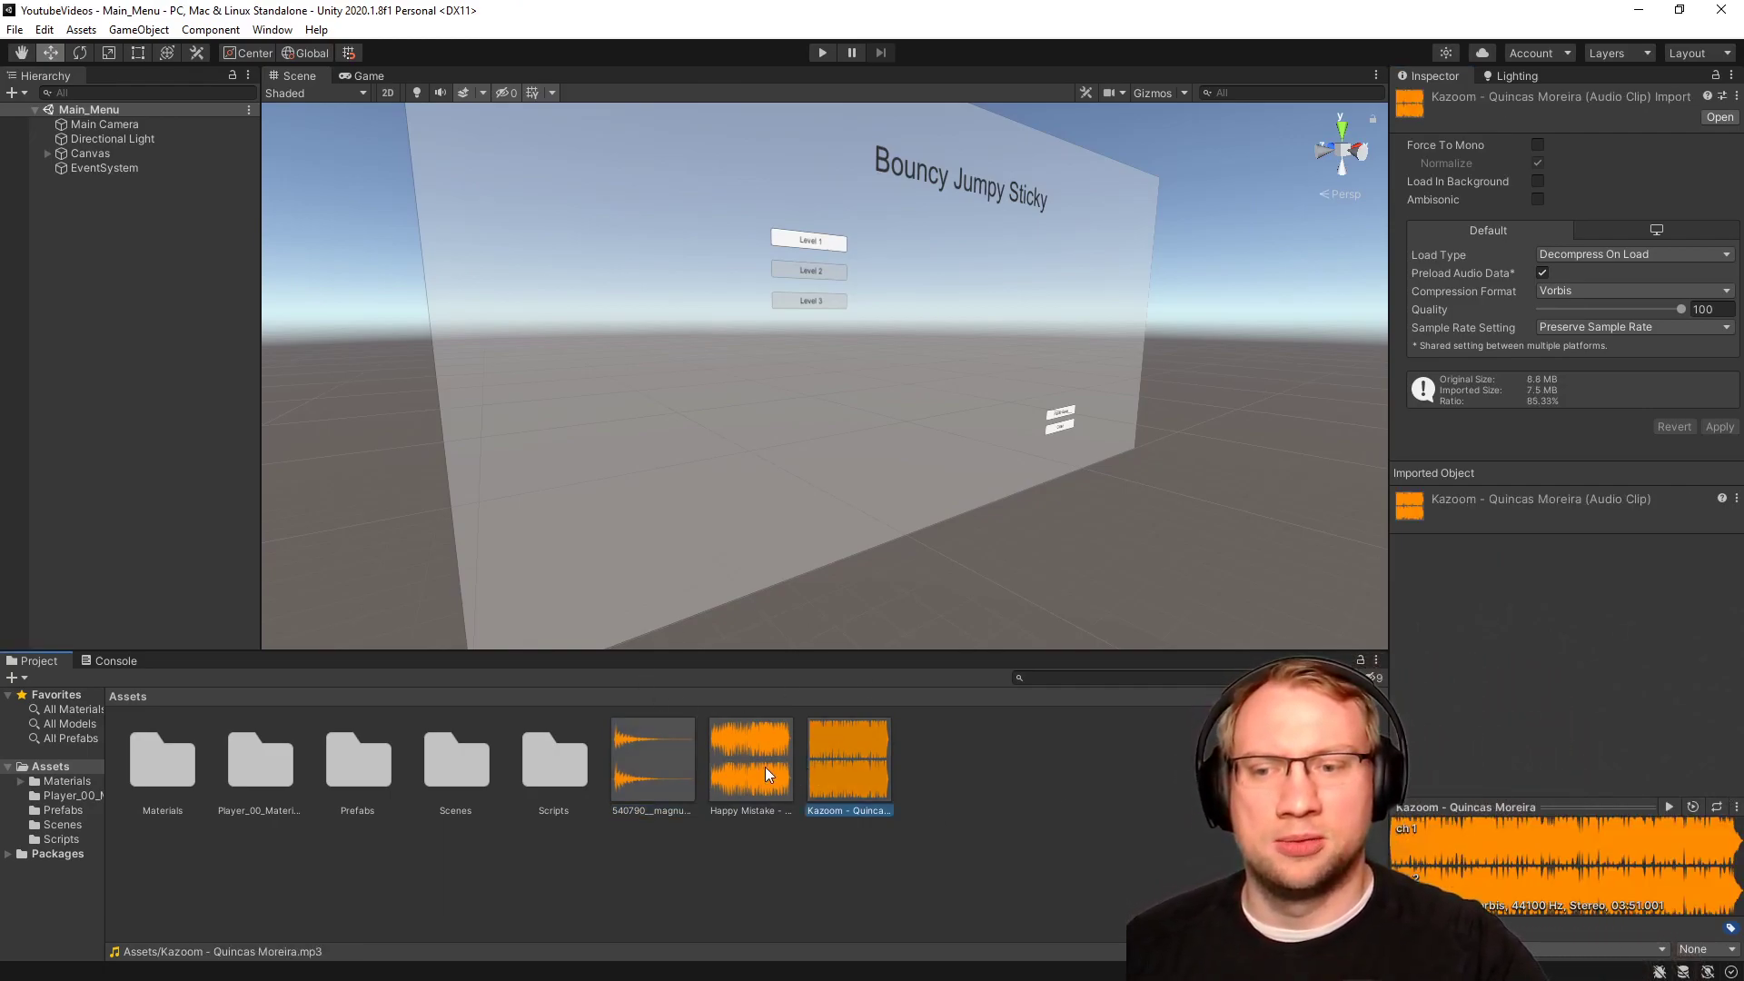
click(1670, 807)
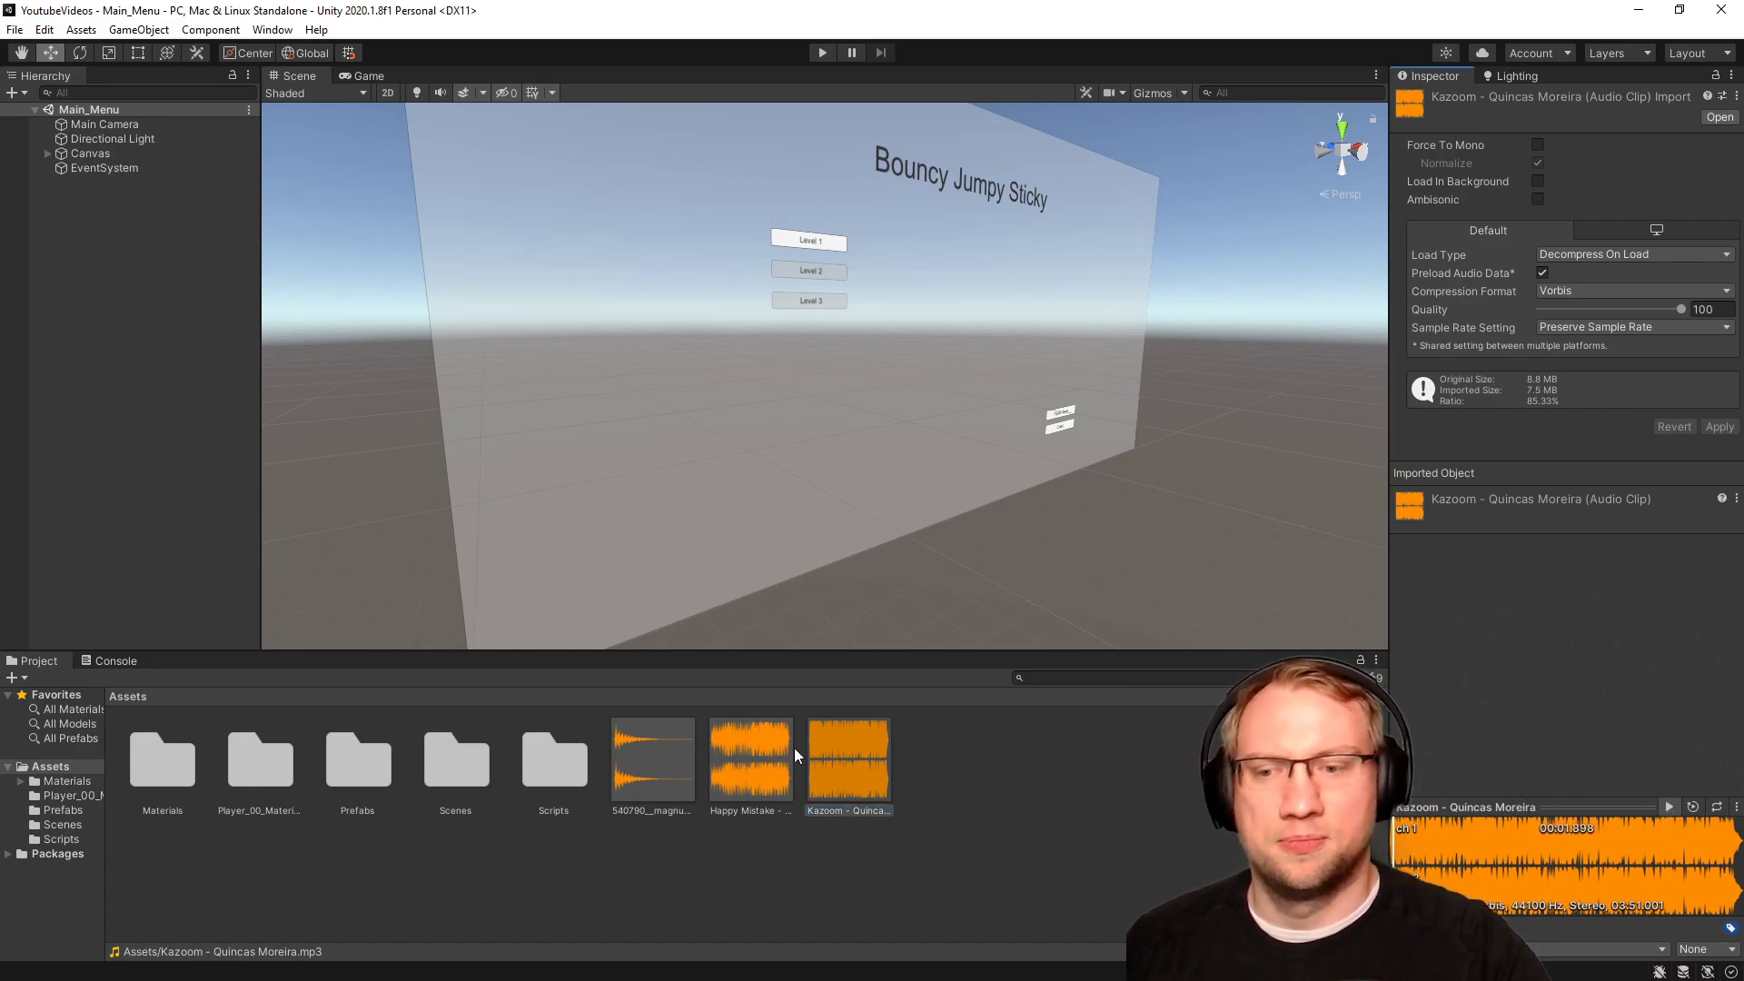
click(788, 750)
click(1669, 806)
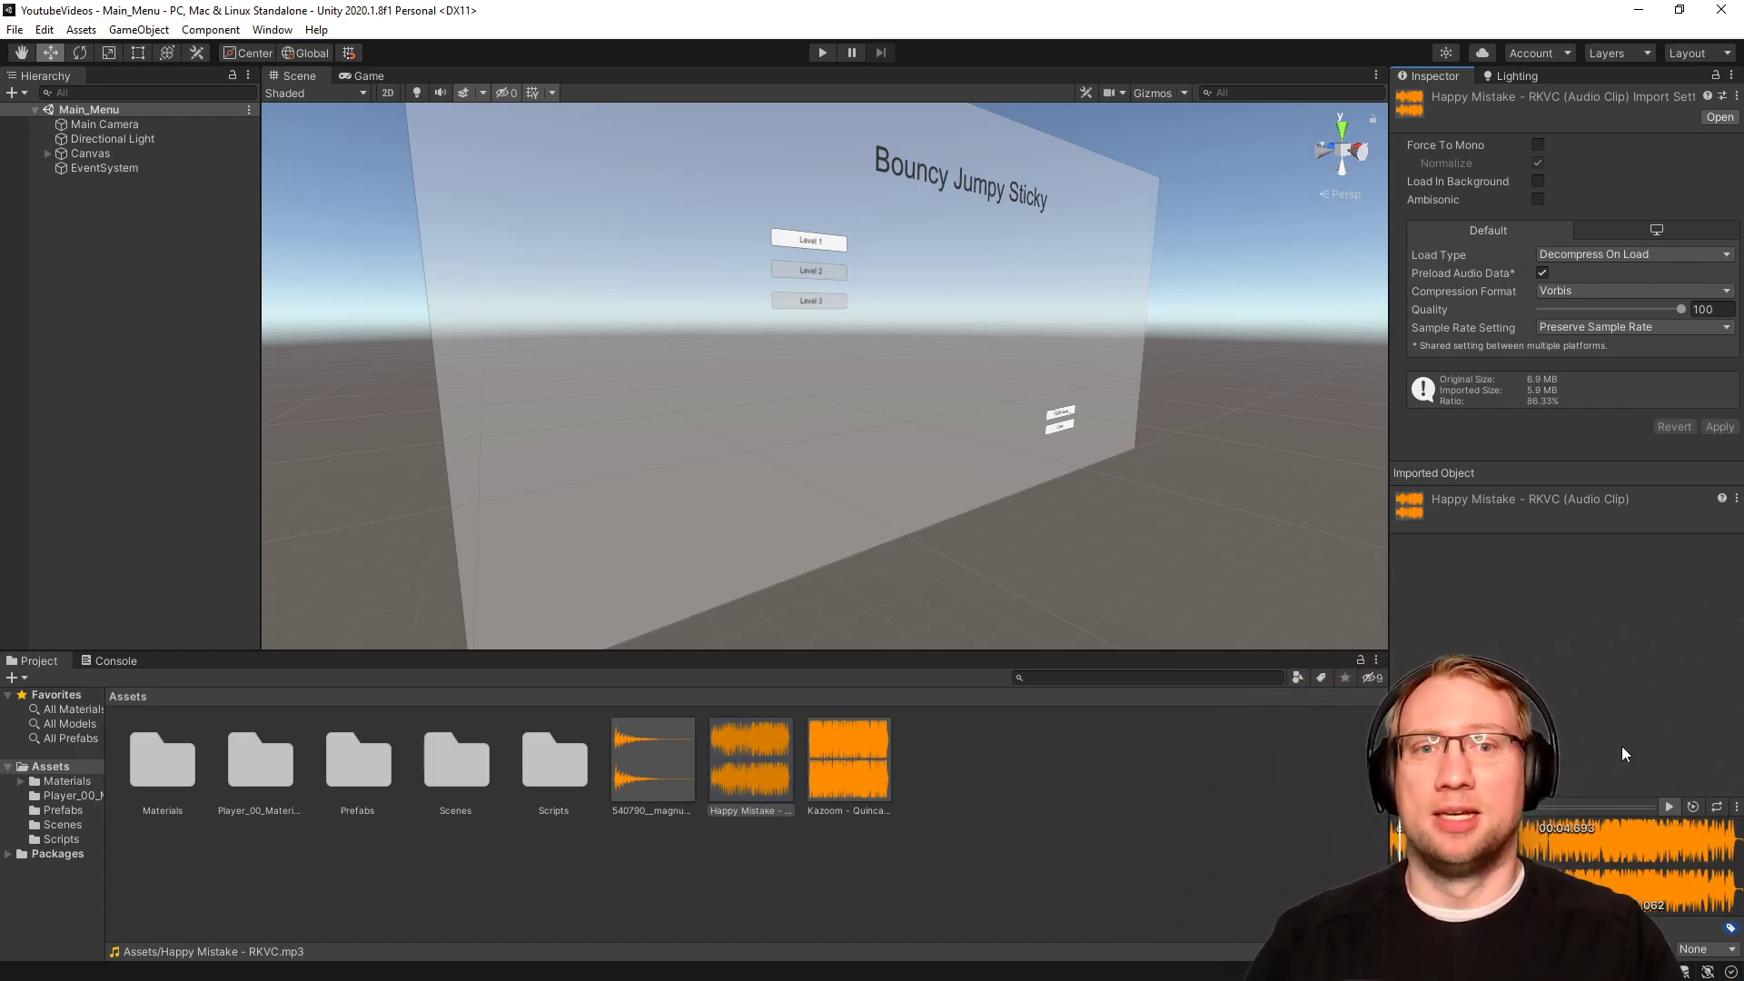
click(1085, 793)
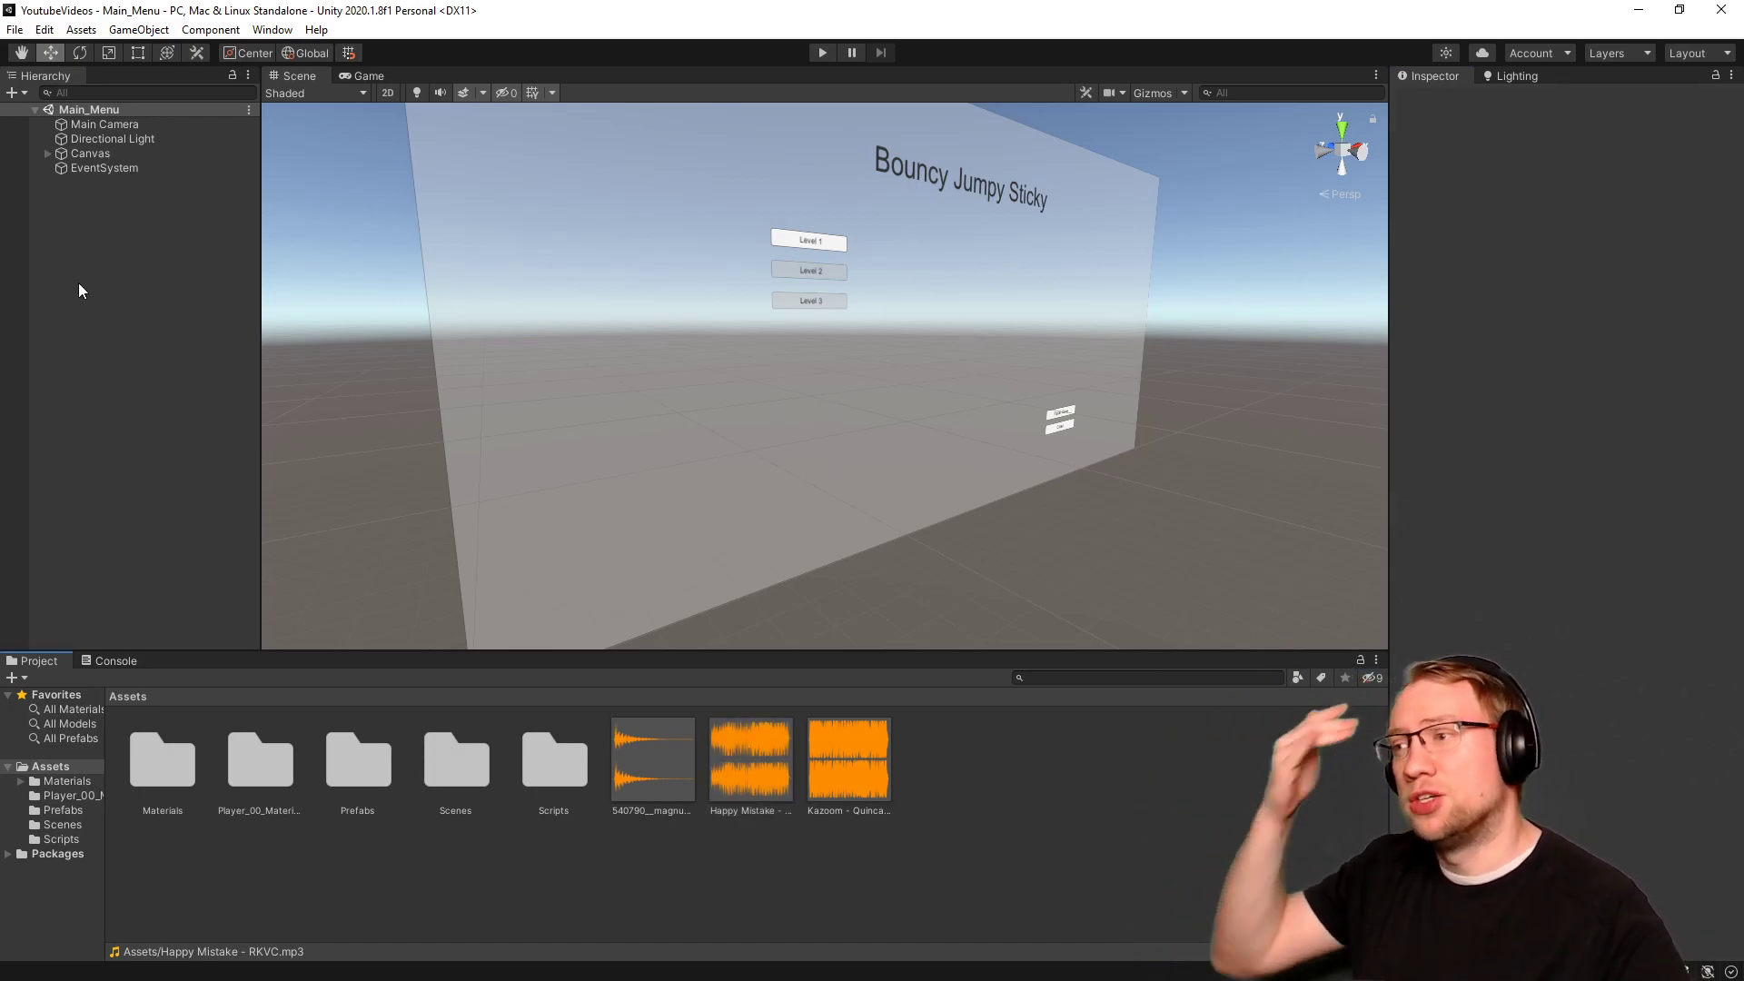
click(98, 238)
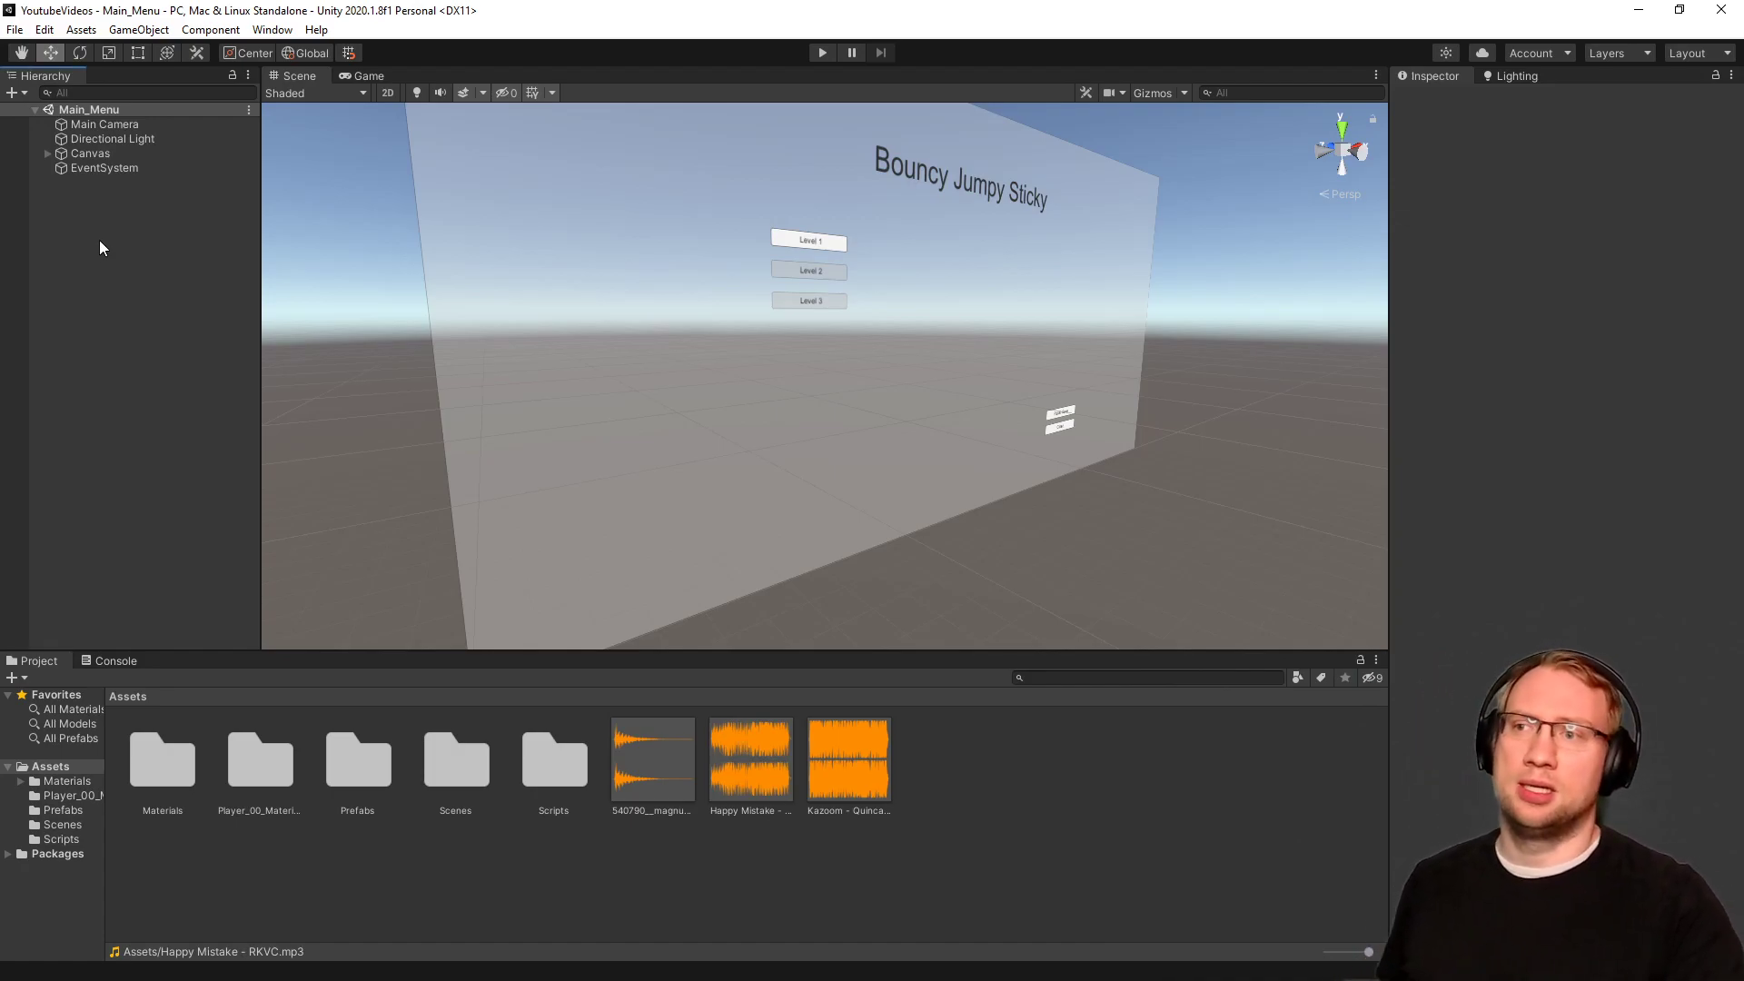
Replay the Kazoom and Happy Mistake music clips to compare them, and clear the selection.
click(851, 758)
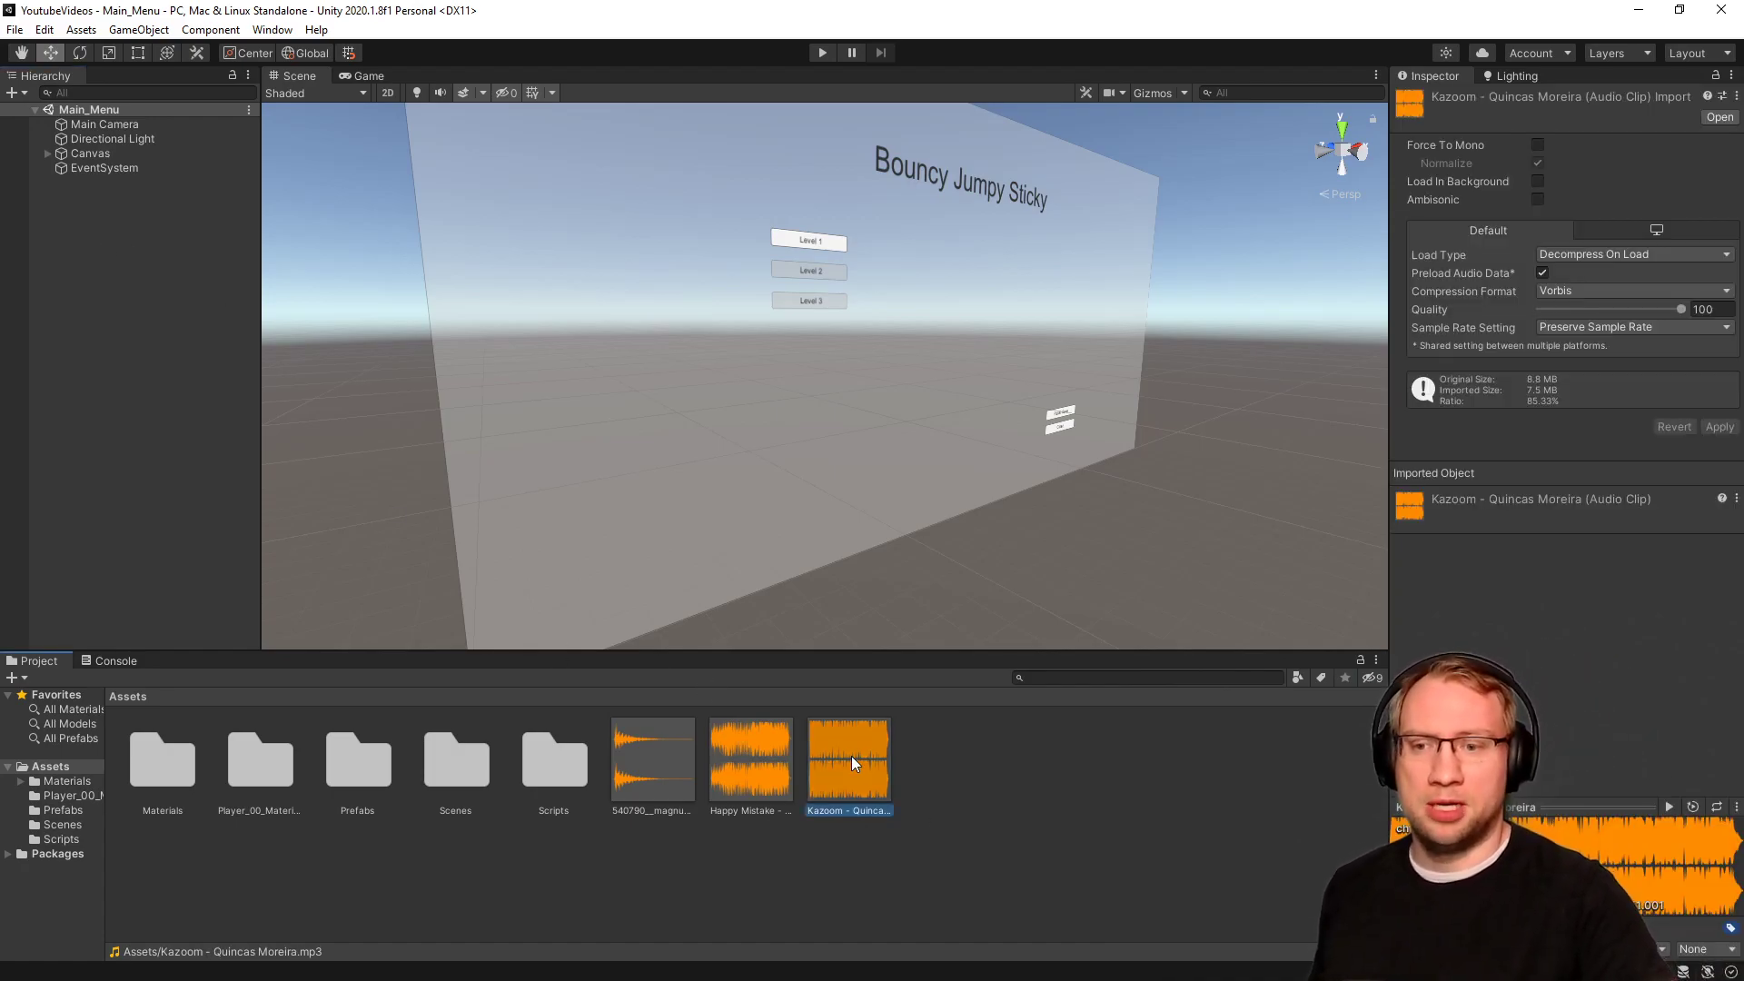
click(1669, 807)
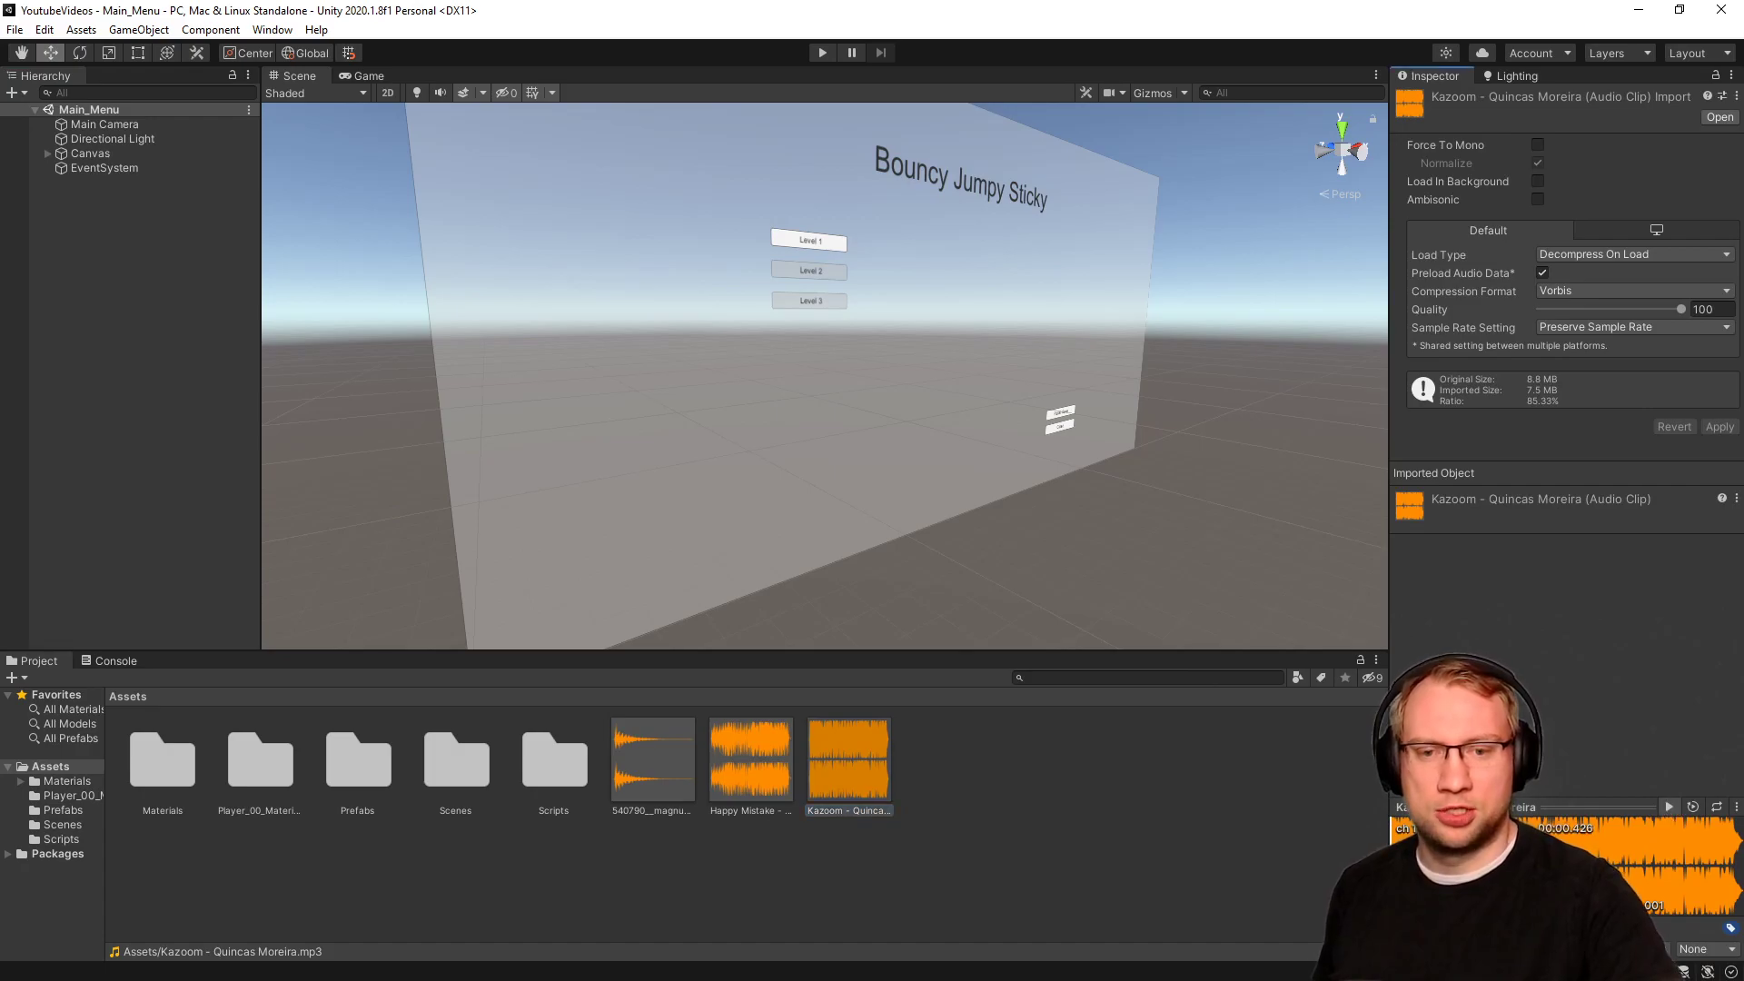
click(770, 743)
click(1671, 807)
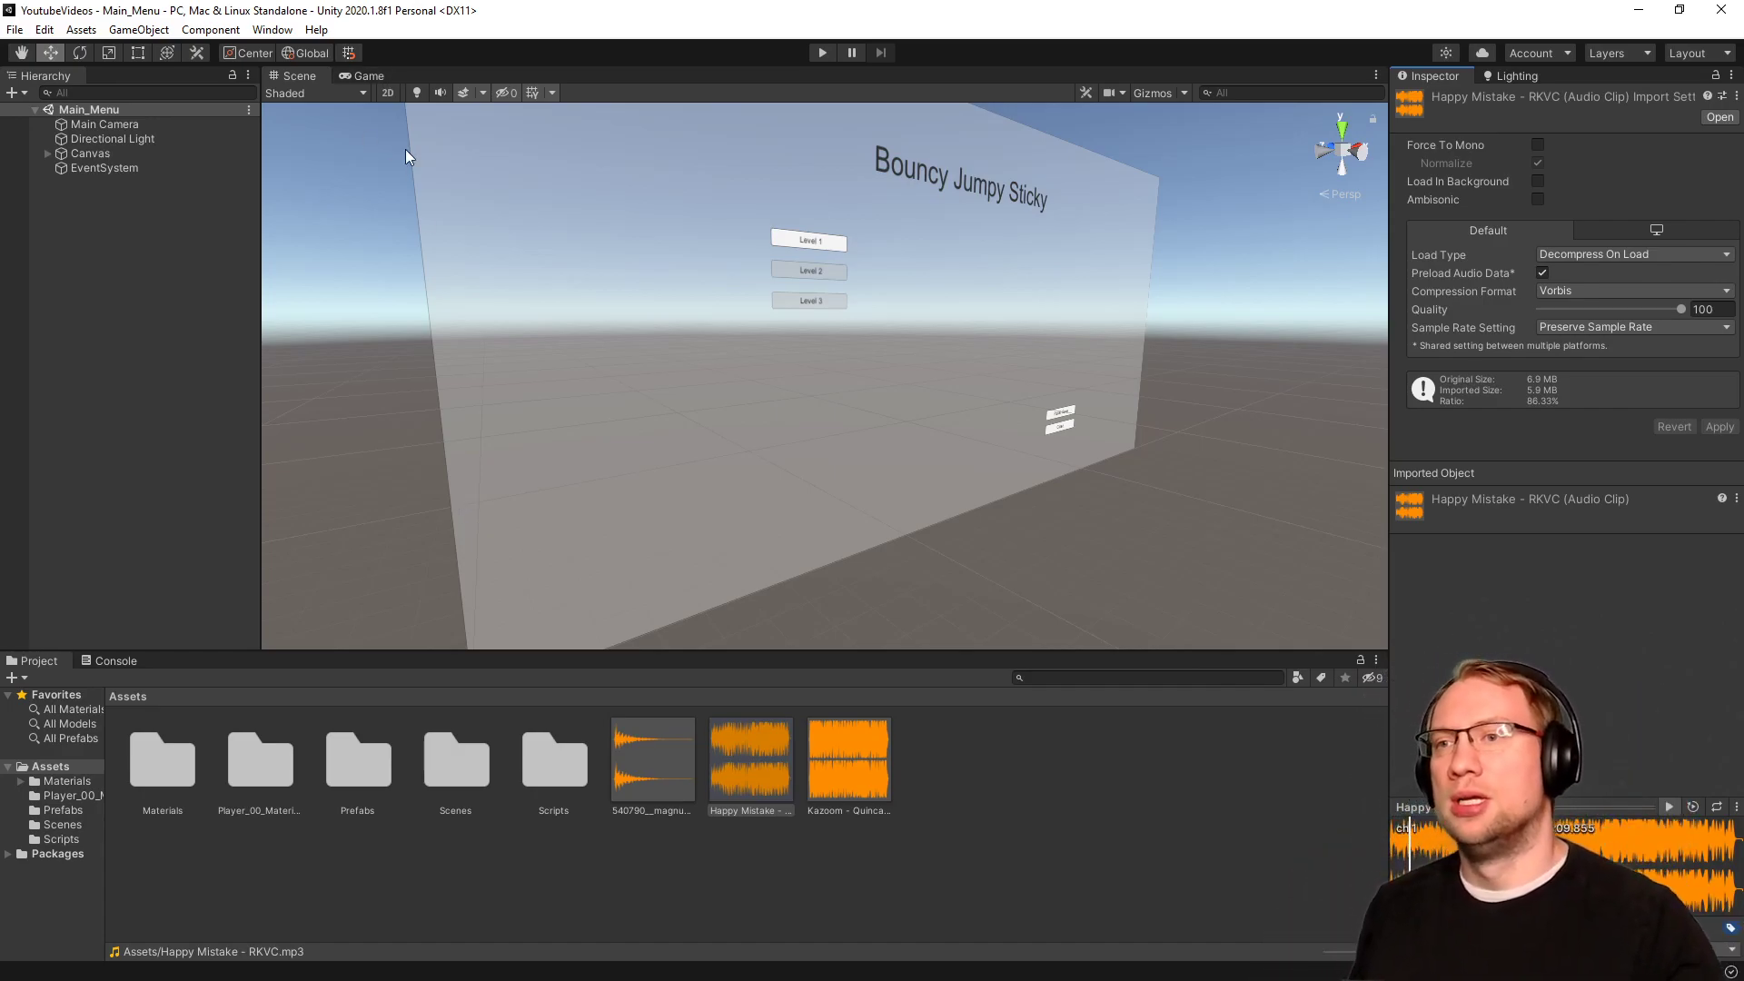
click(187, 298)
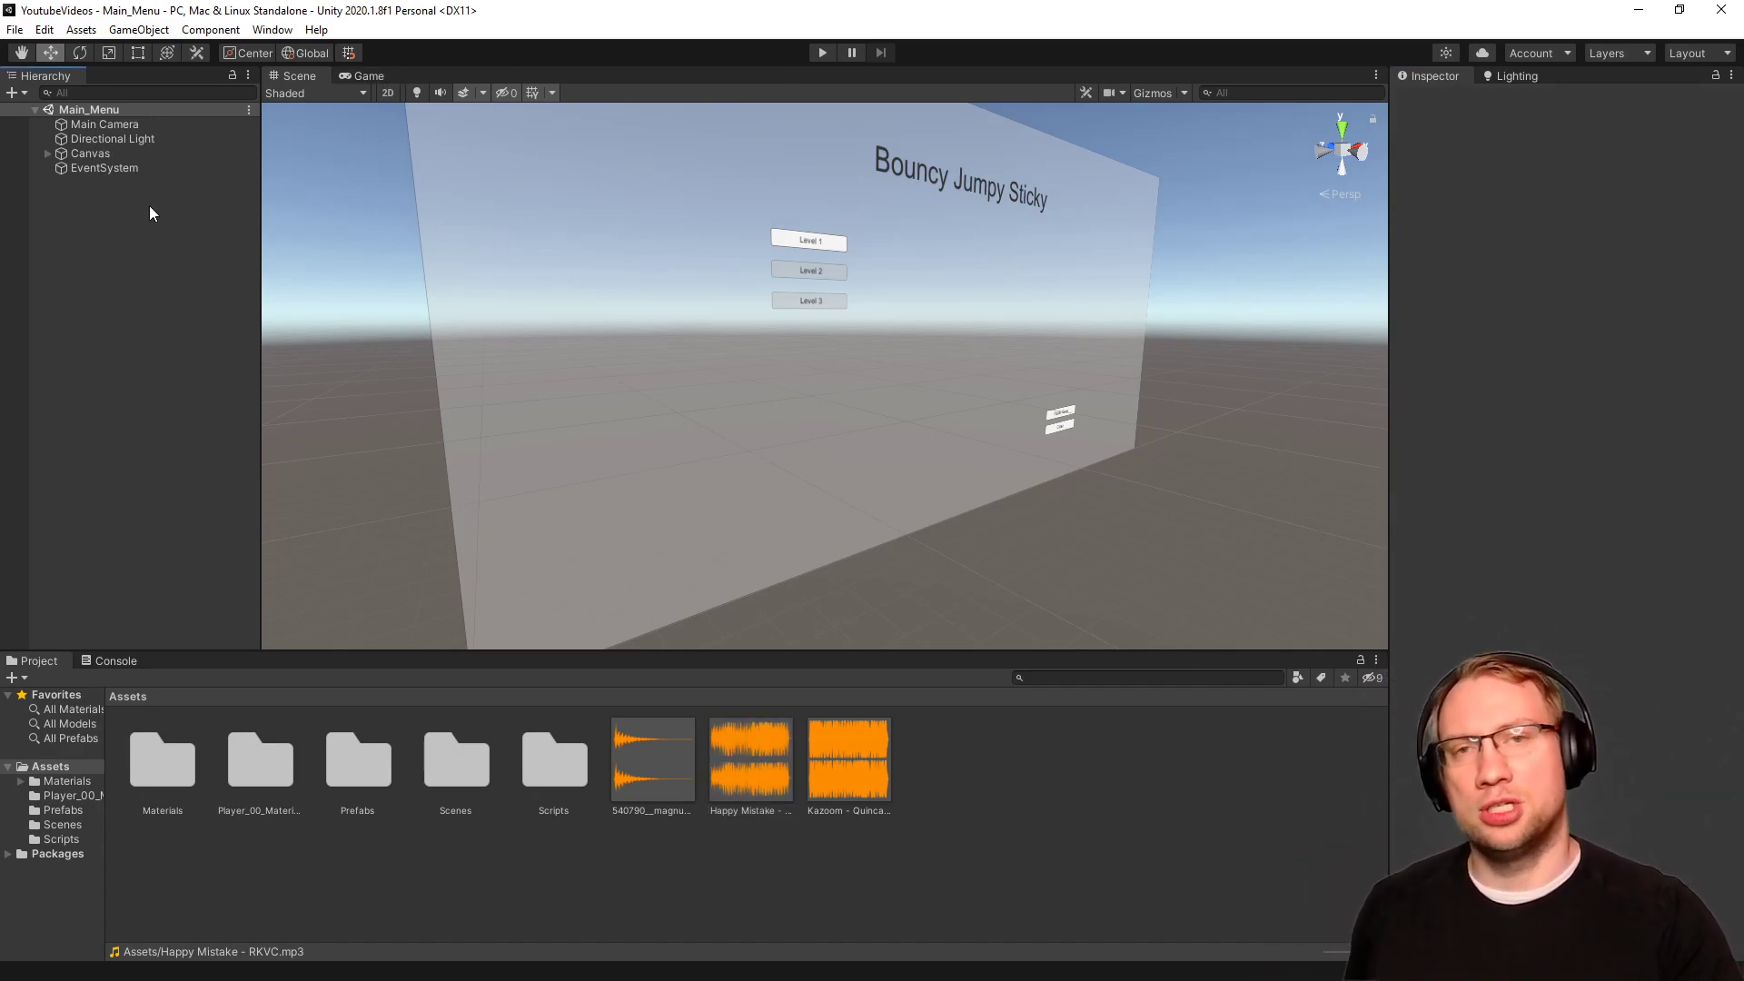
Create an Audio Source object in the Main_Menu scene and look at its 3D Sound Settings.
right_click(107, 227)
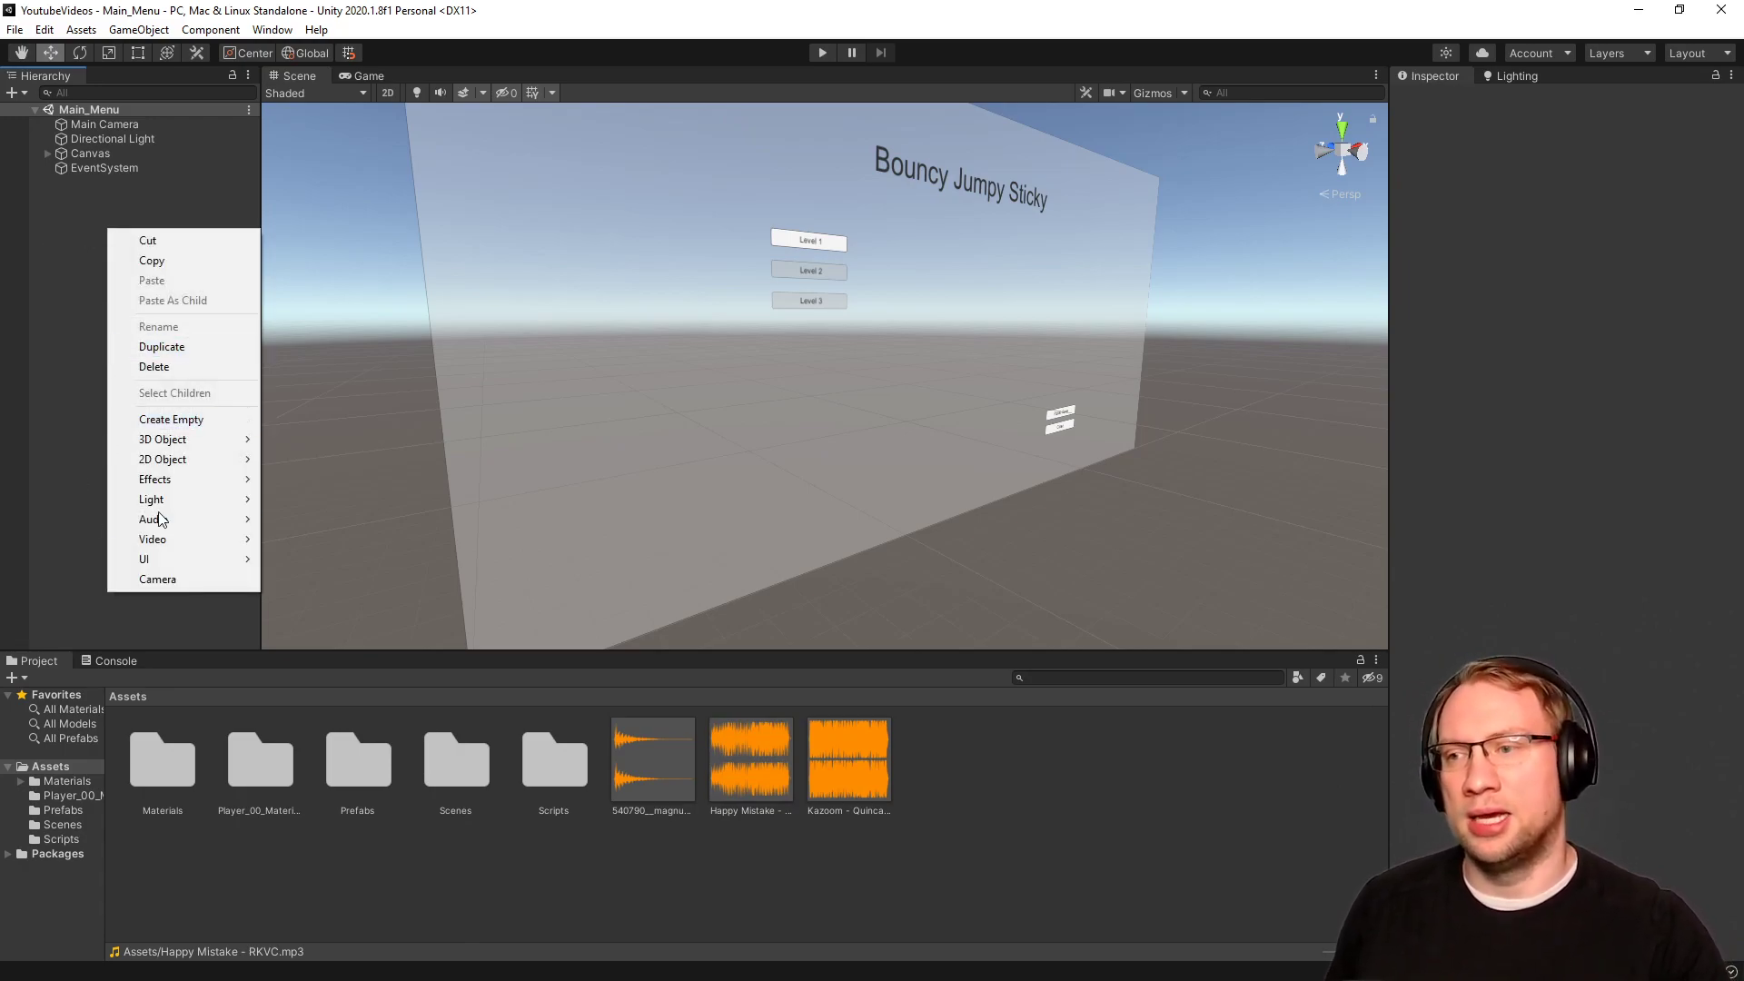
mouse_move(191, 513)
click(378, 524)
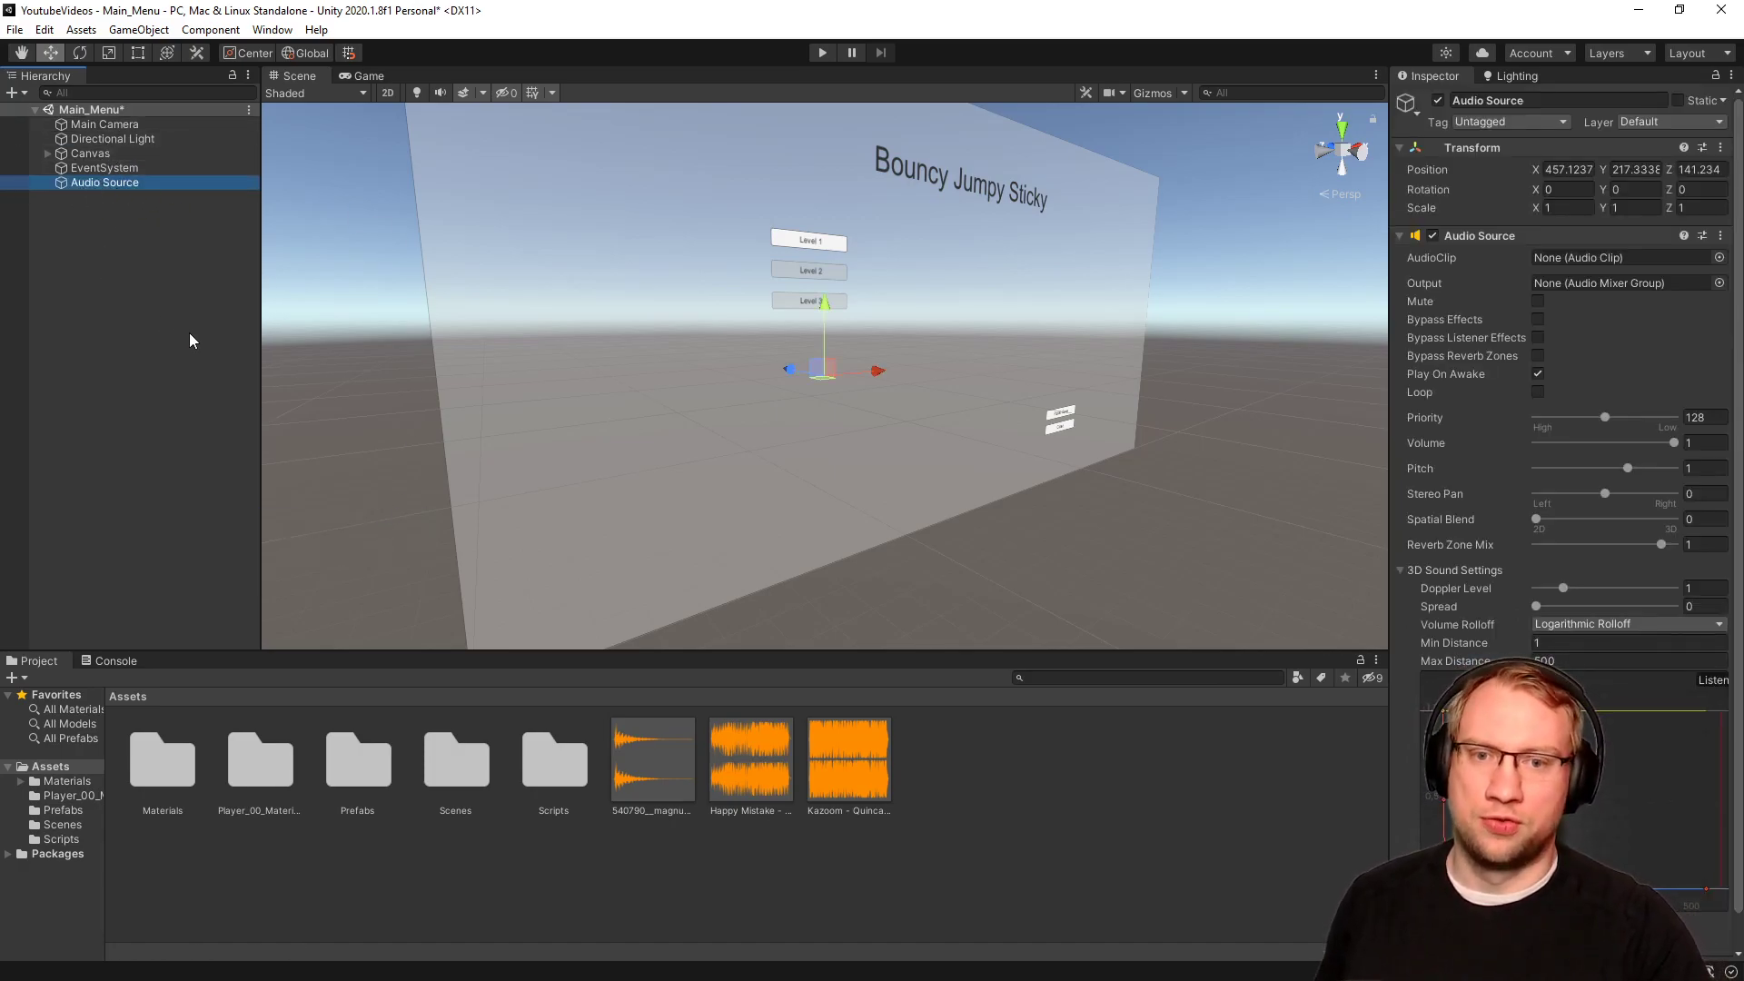
click(1399, 569)
click(1398, 571)
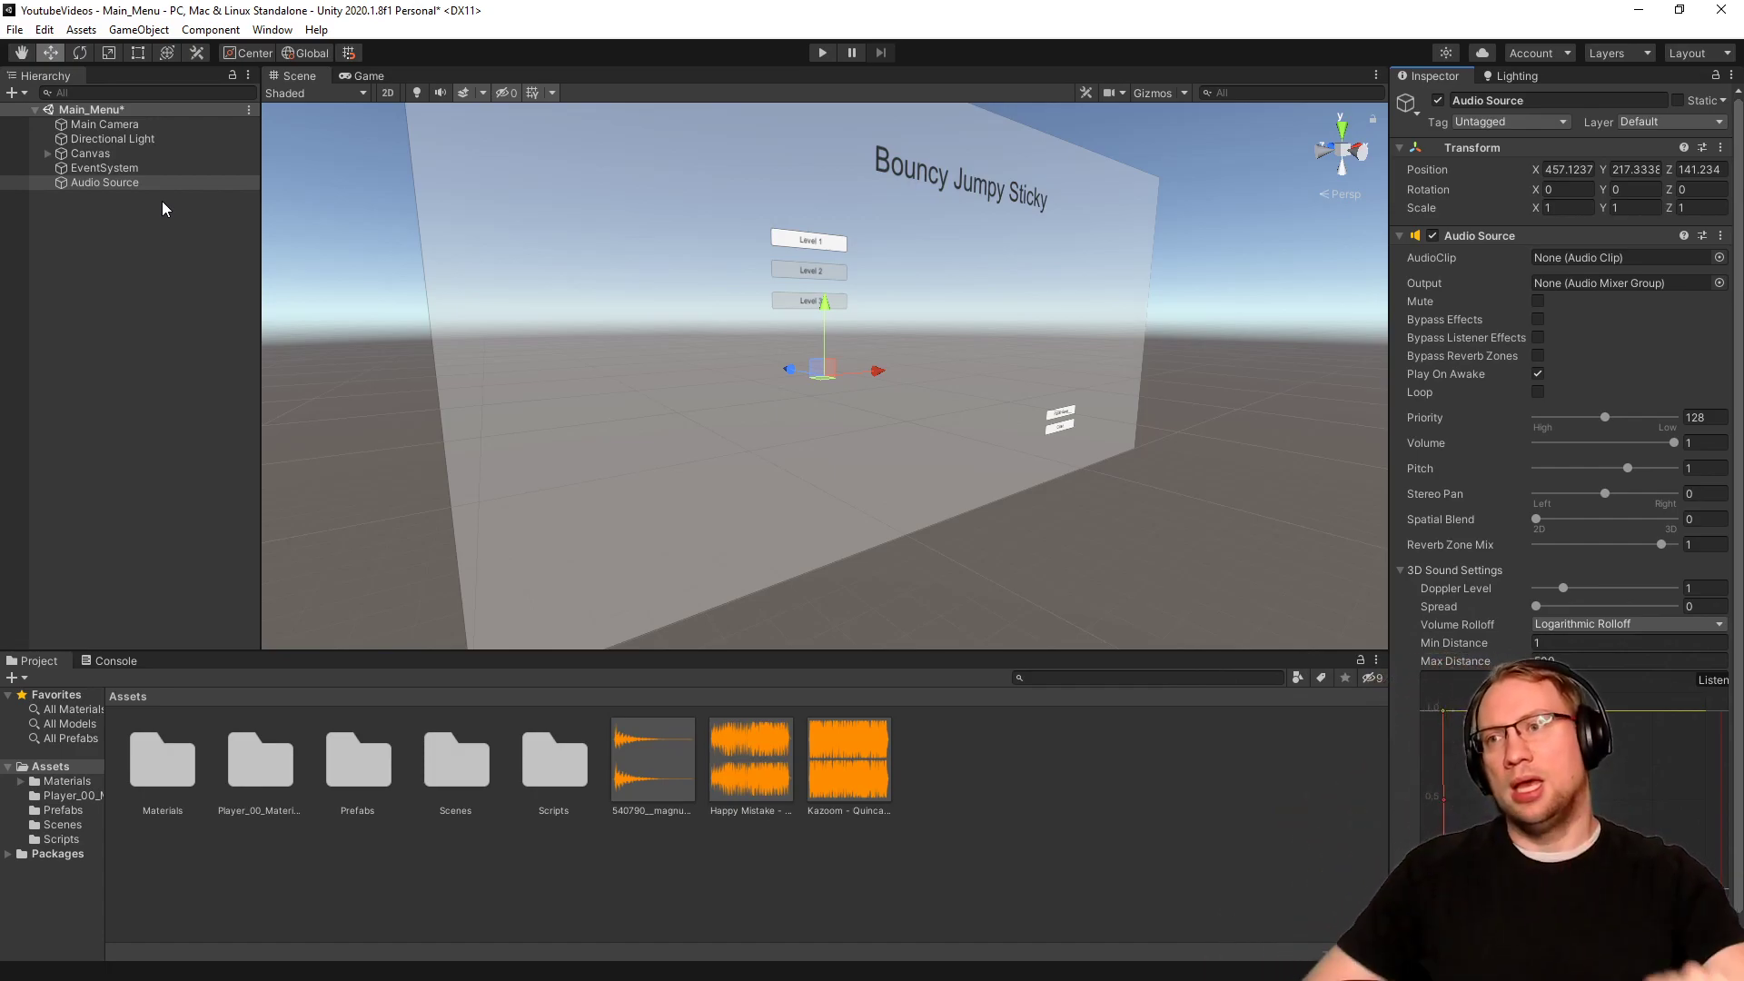
Examine the Audio Listener component on the Main Camera and compare it with the Audio Source object.
click(112, 124)
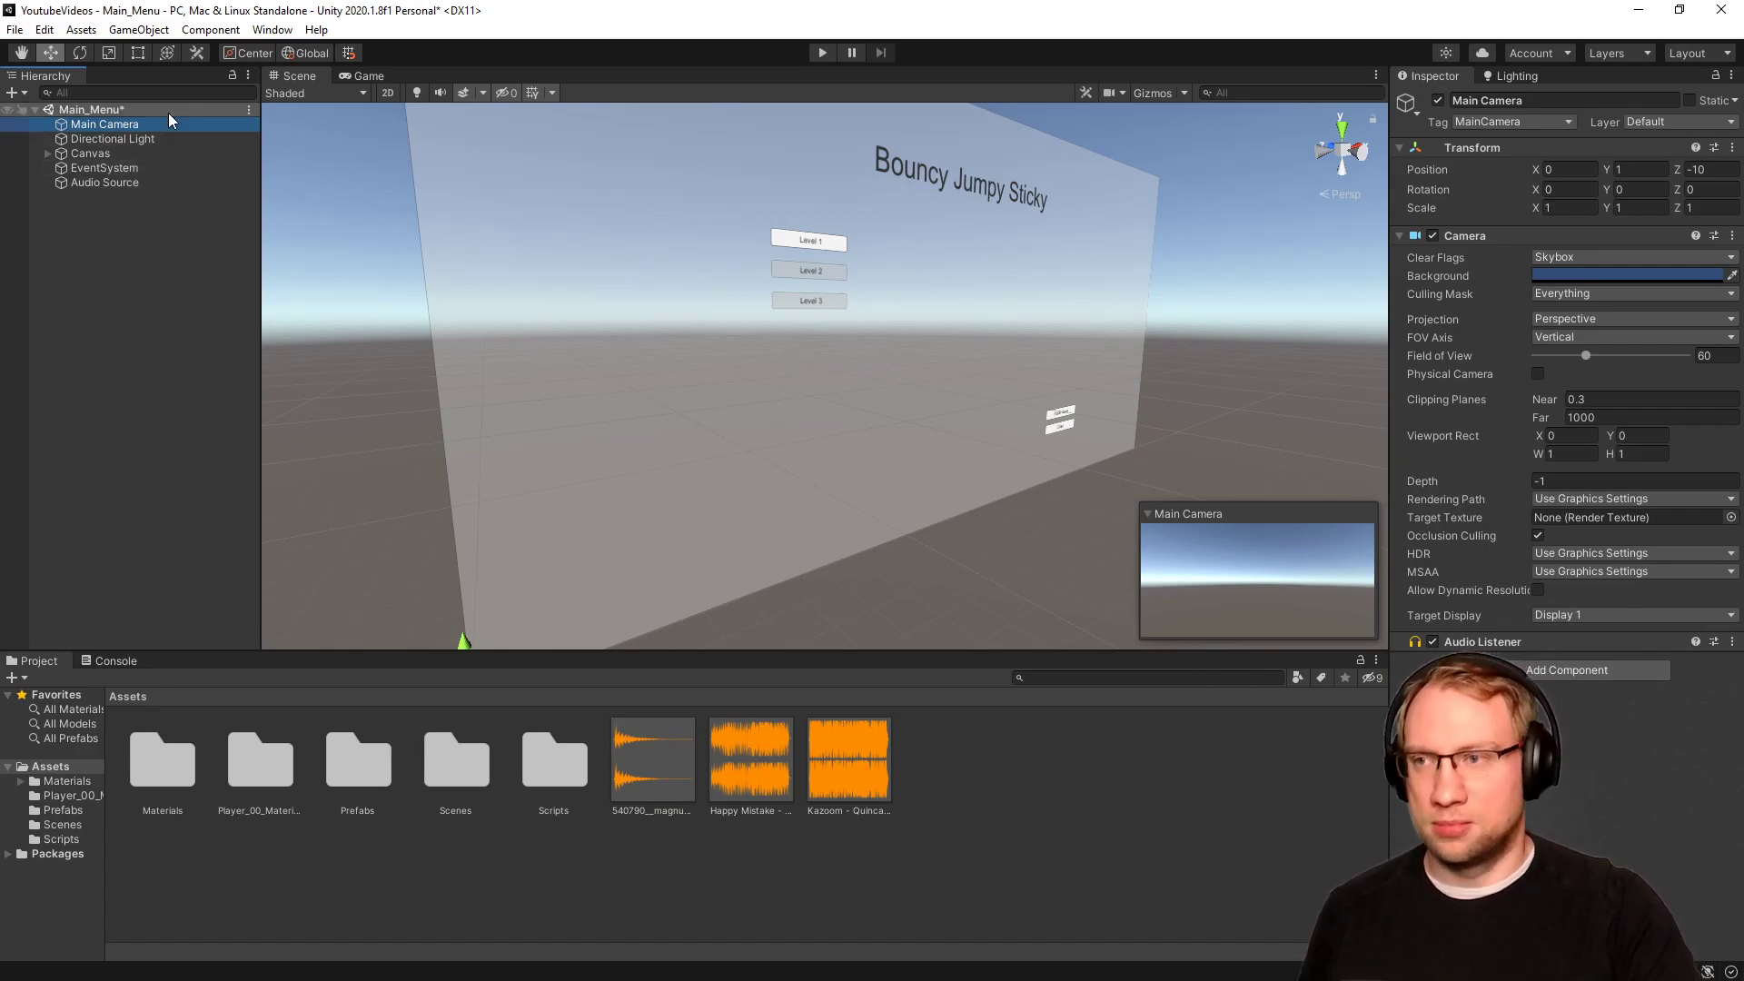
click(1413, 646)
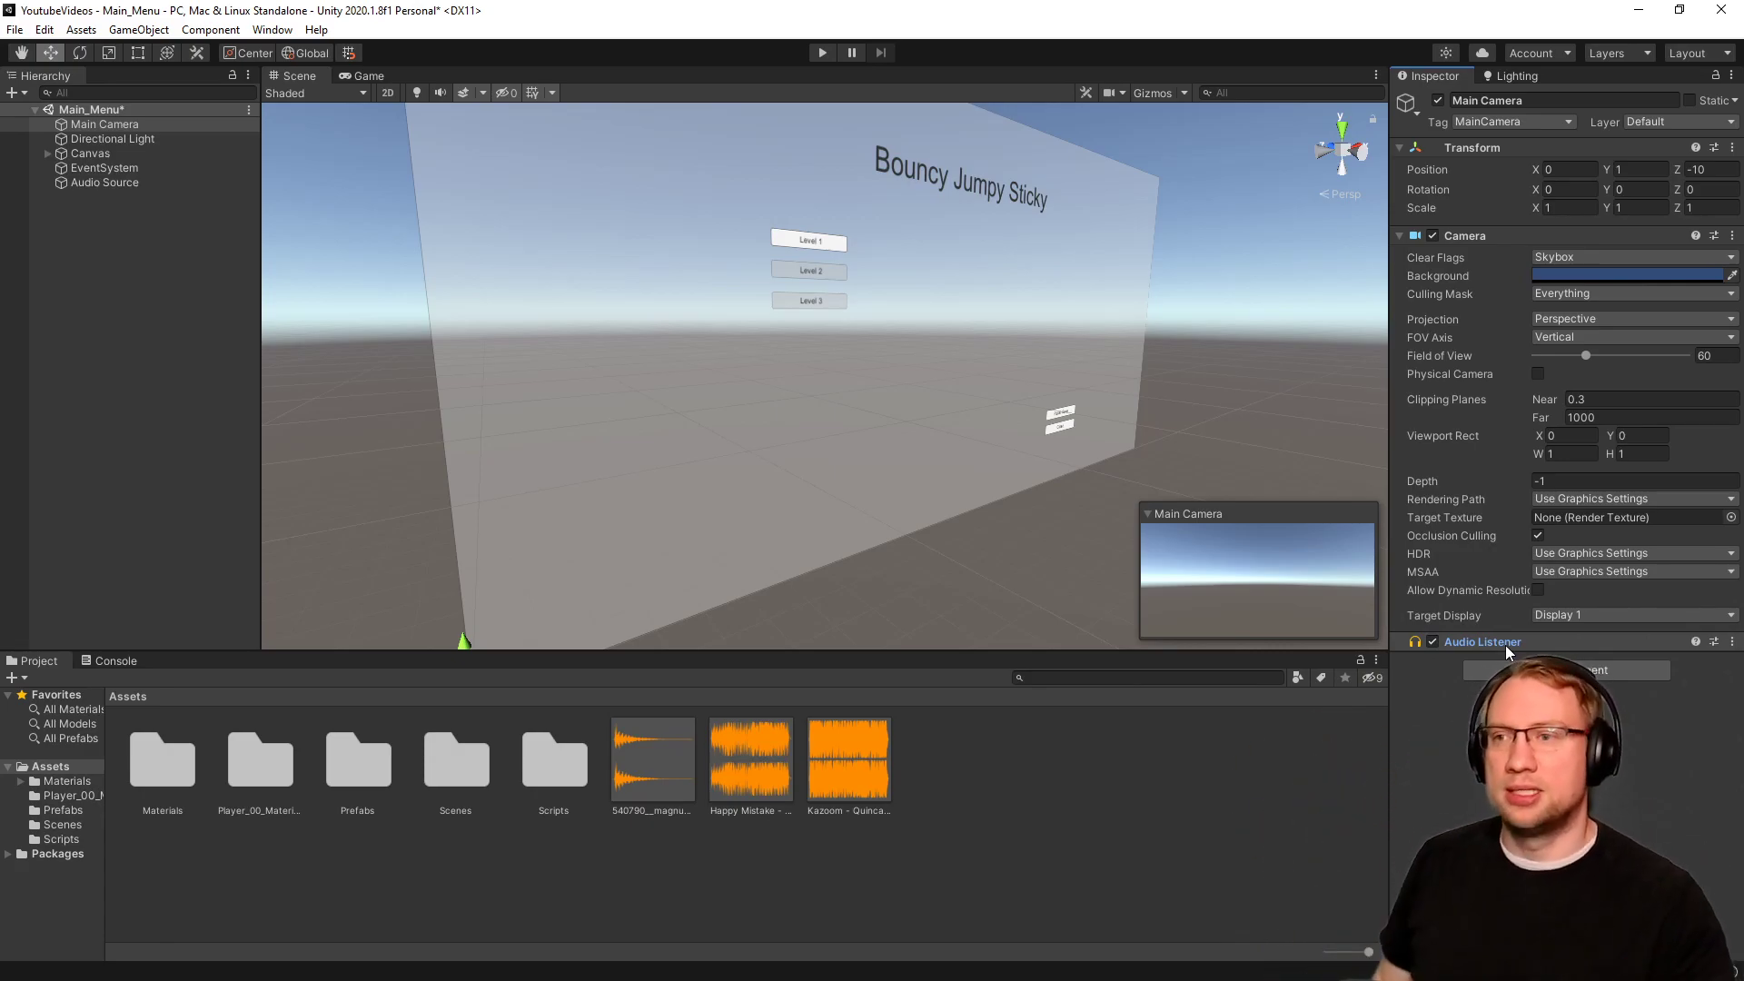
click(118, 184)
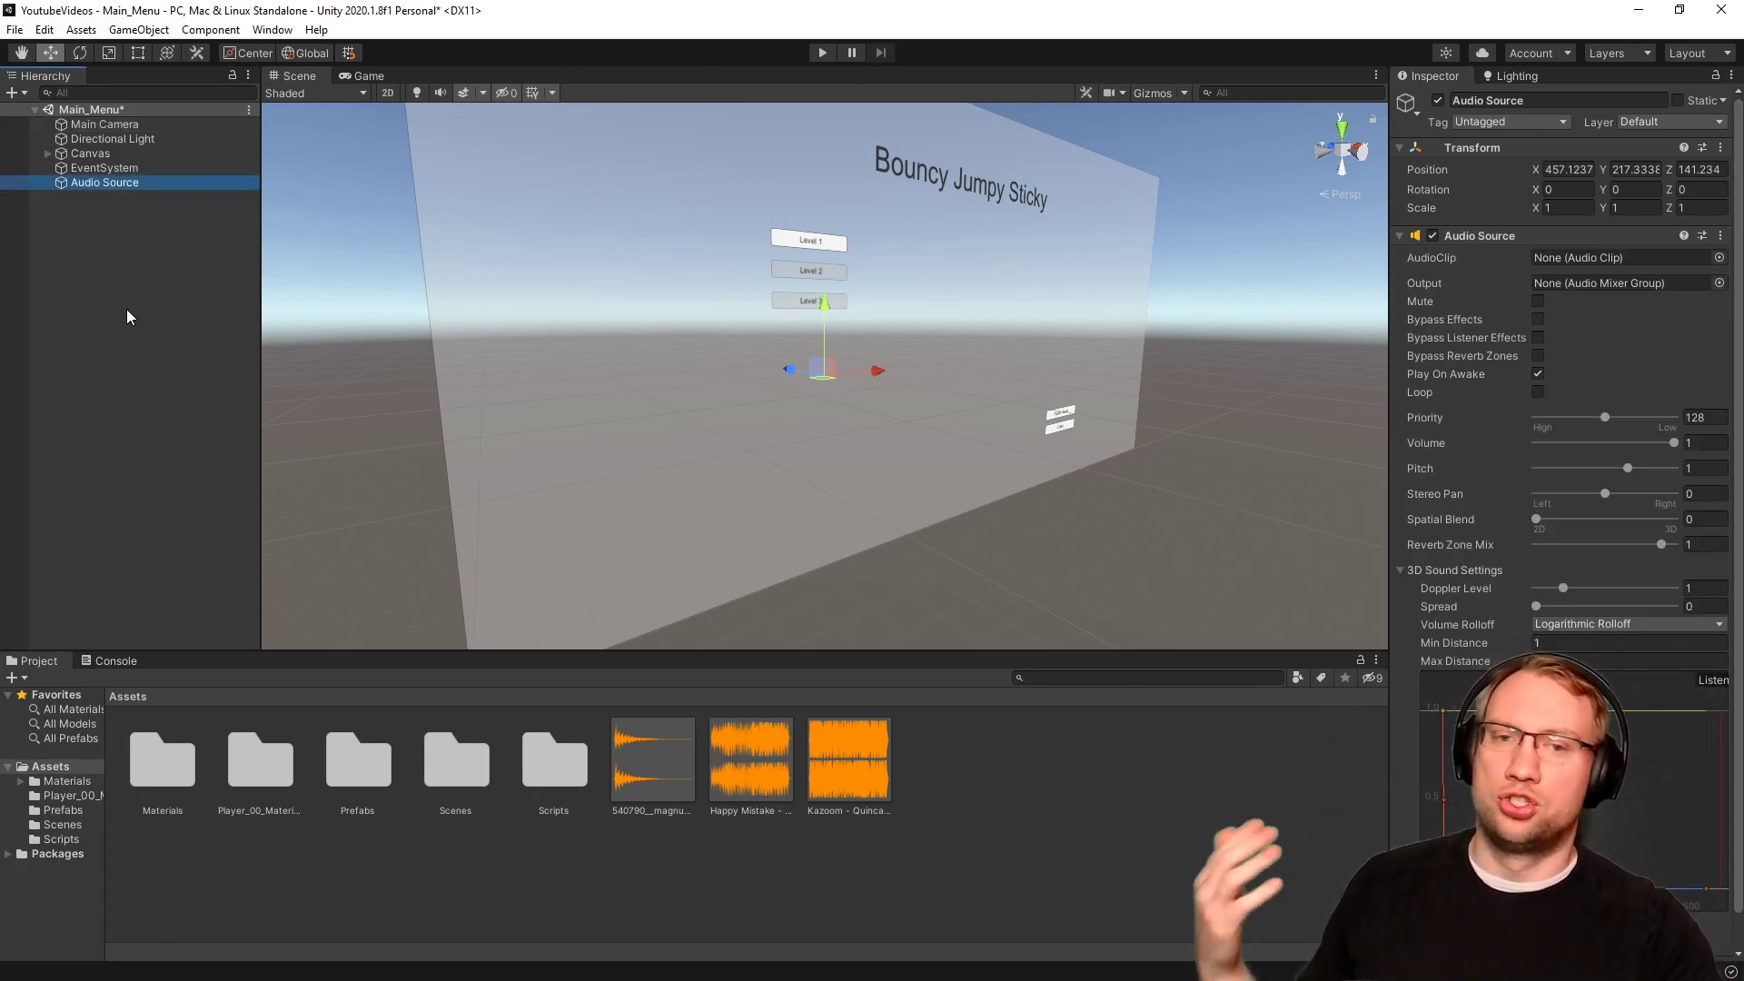
click(112, 123)
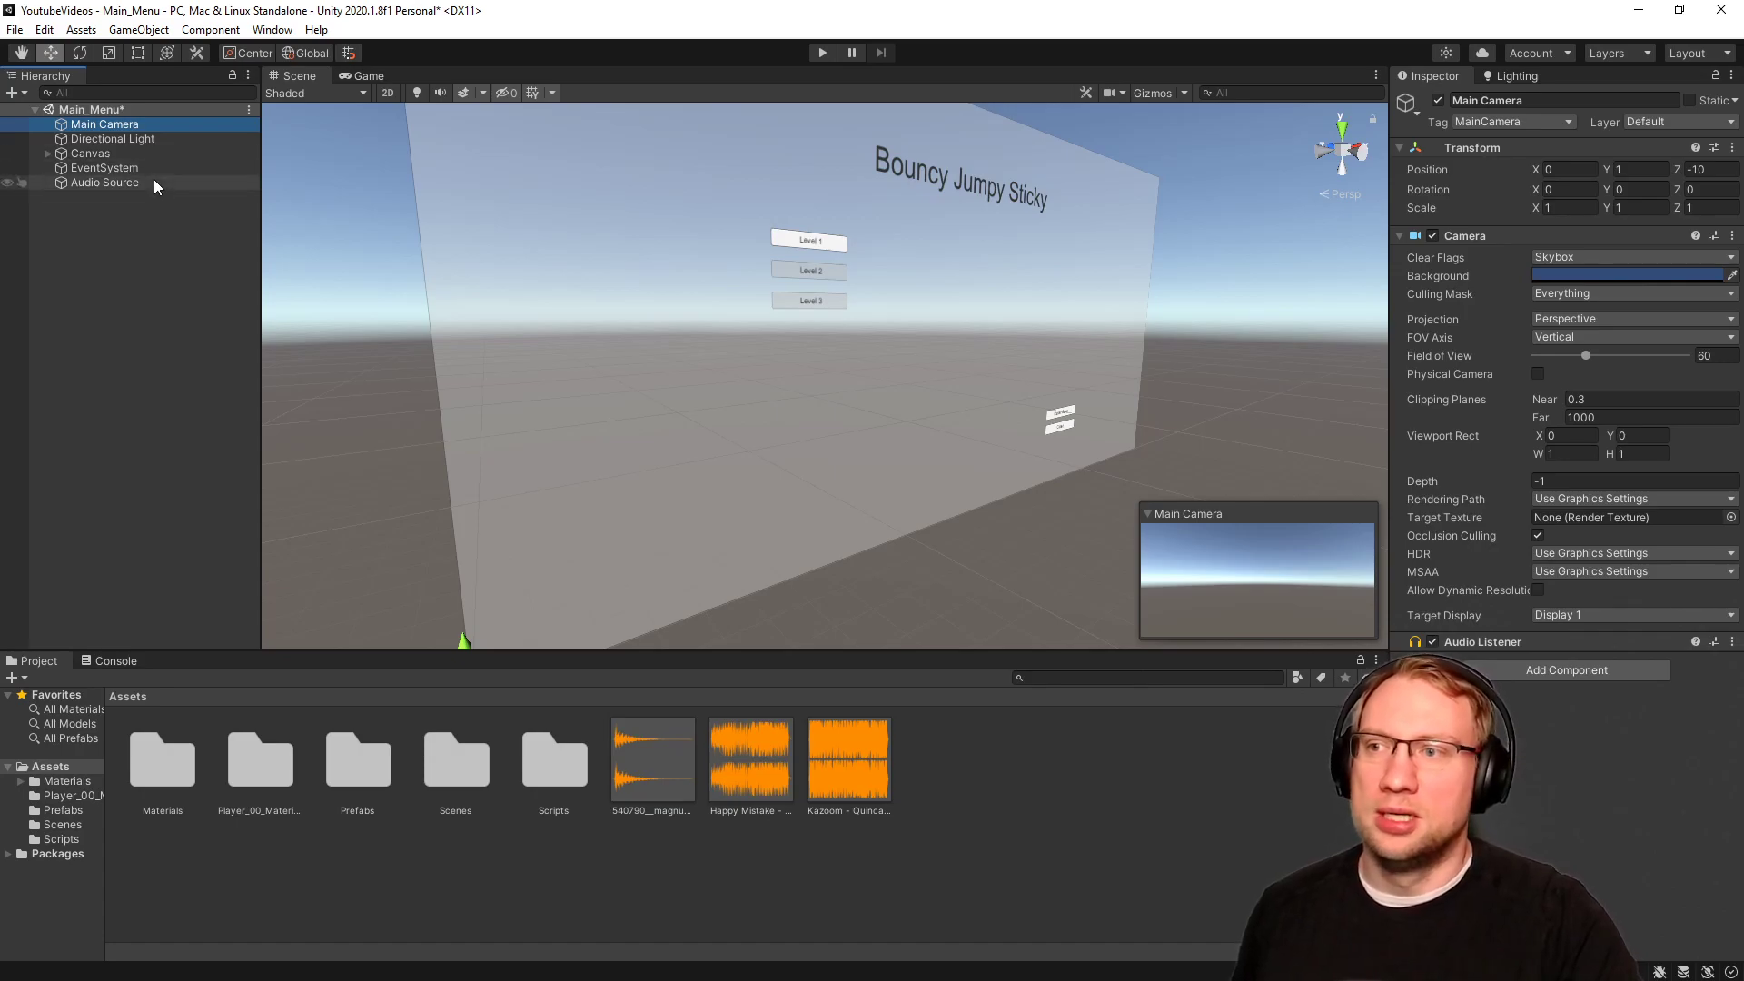
click(105, 182)
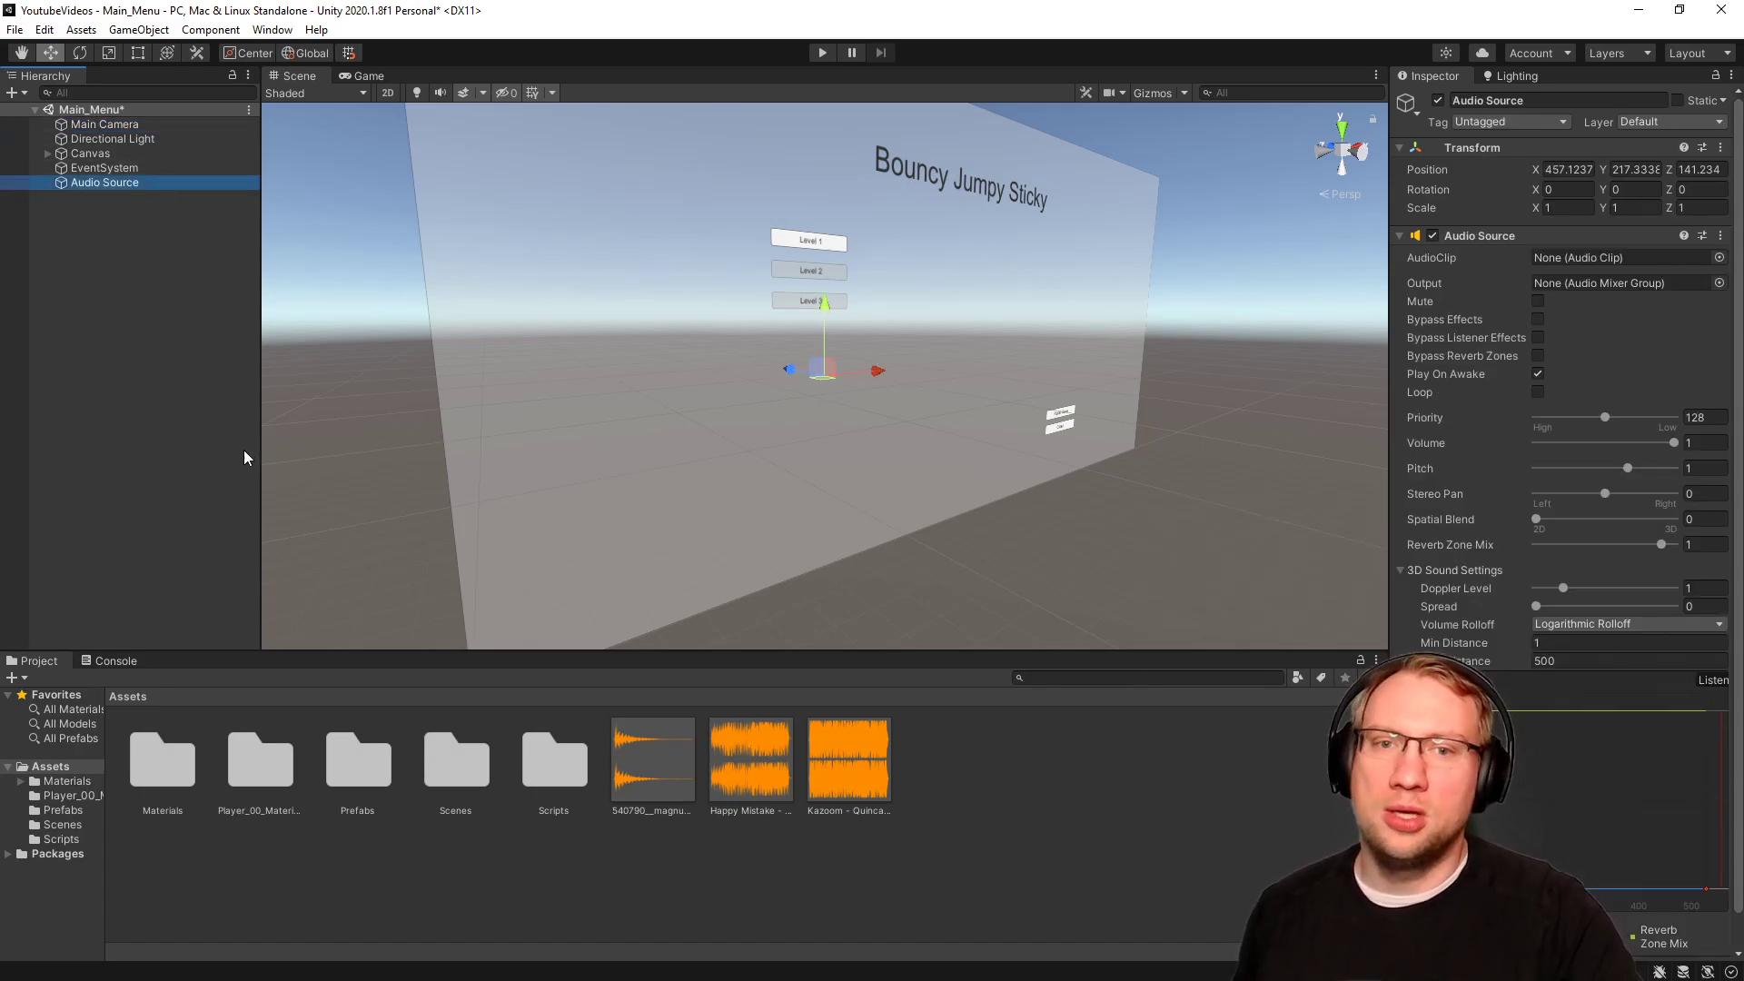
Collapse the Audio Source's 3D Sound Settings and assign the Happy Mistake clip as its AudioClip.
click(1401, 570)
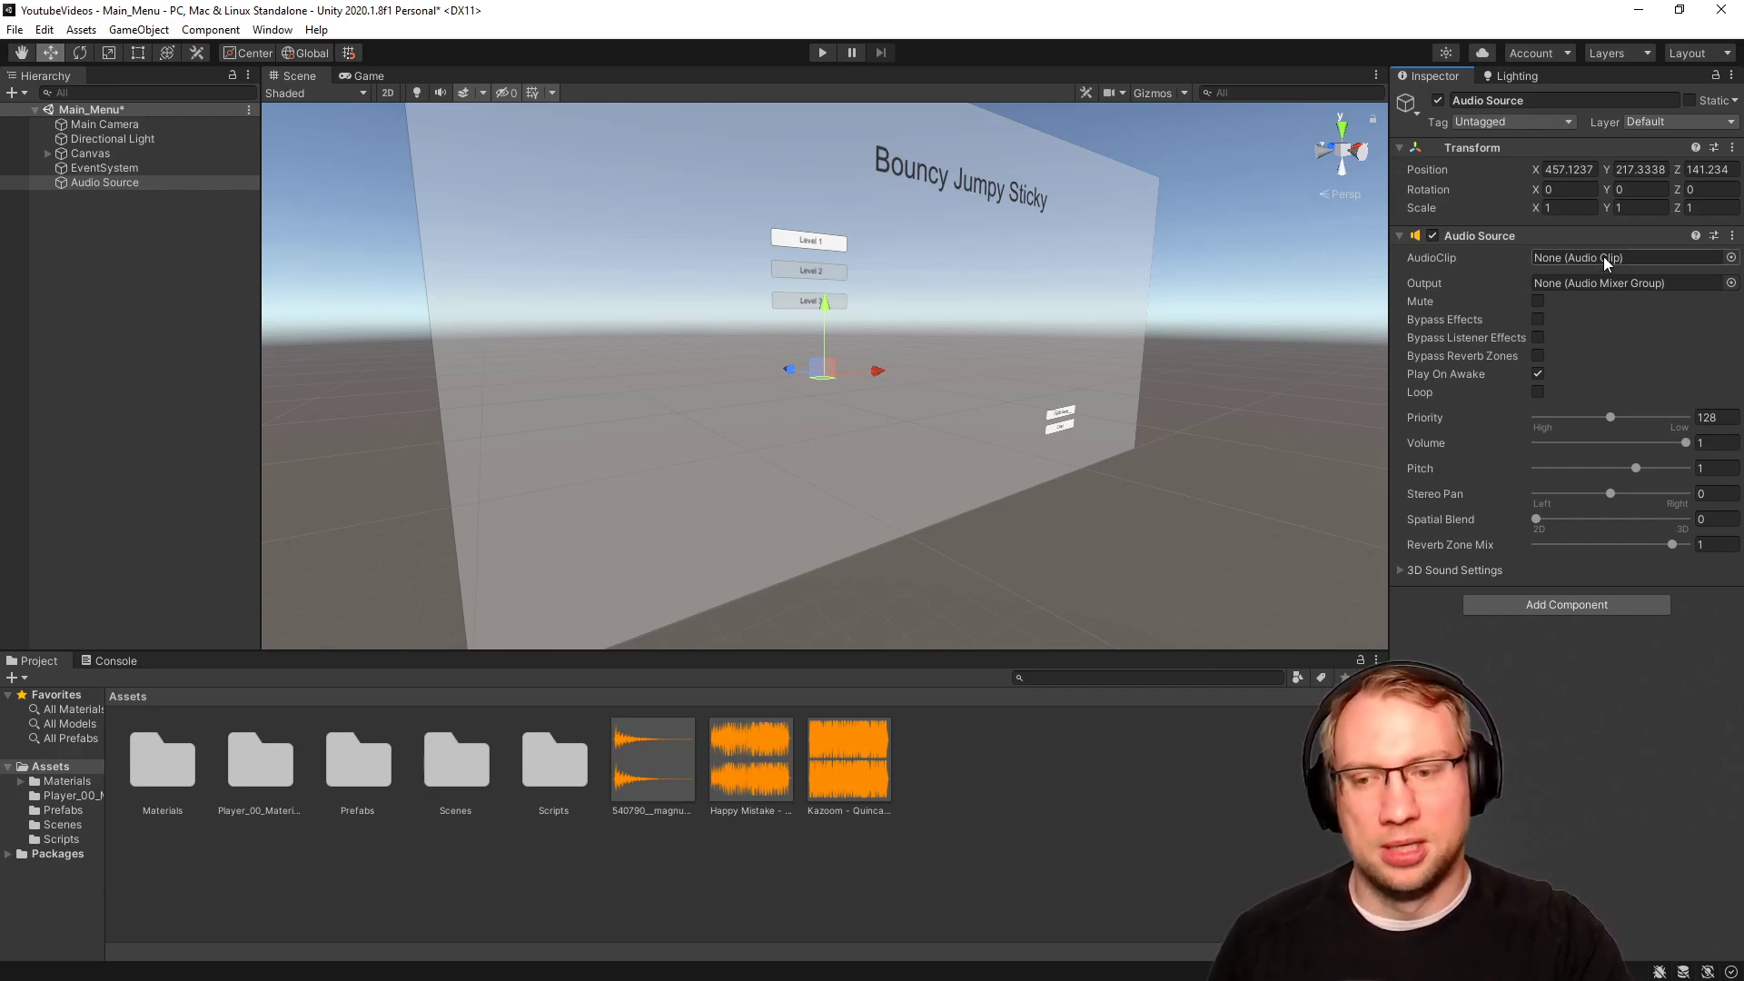
drag(746, 749, 1524, 784)
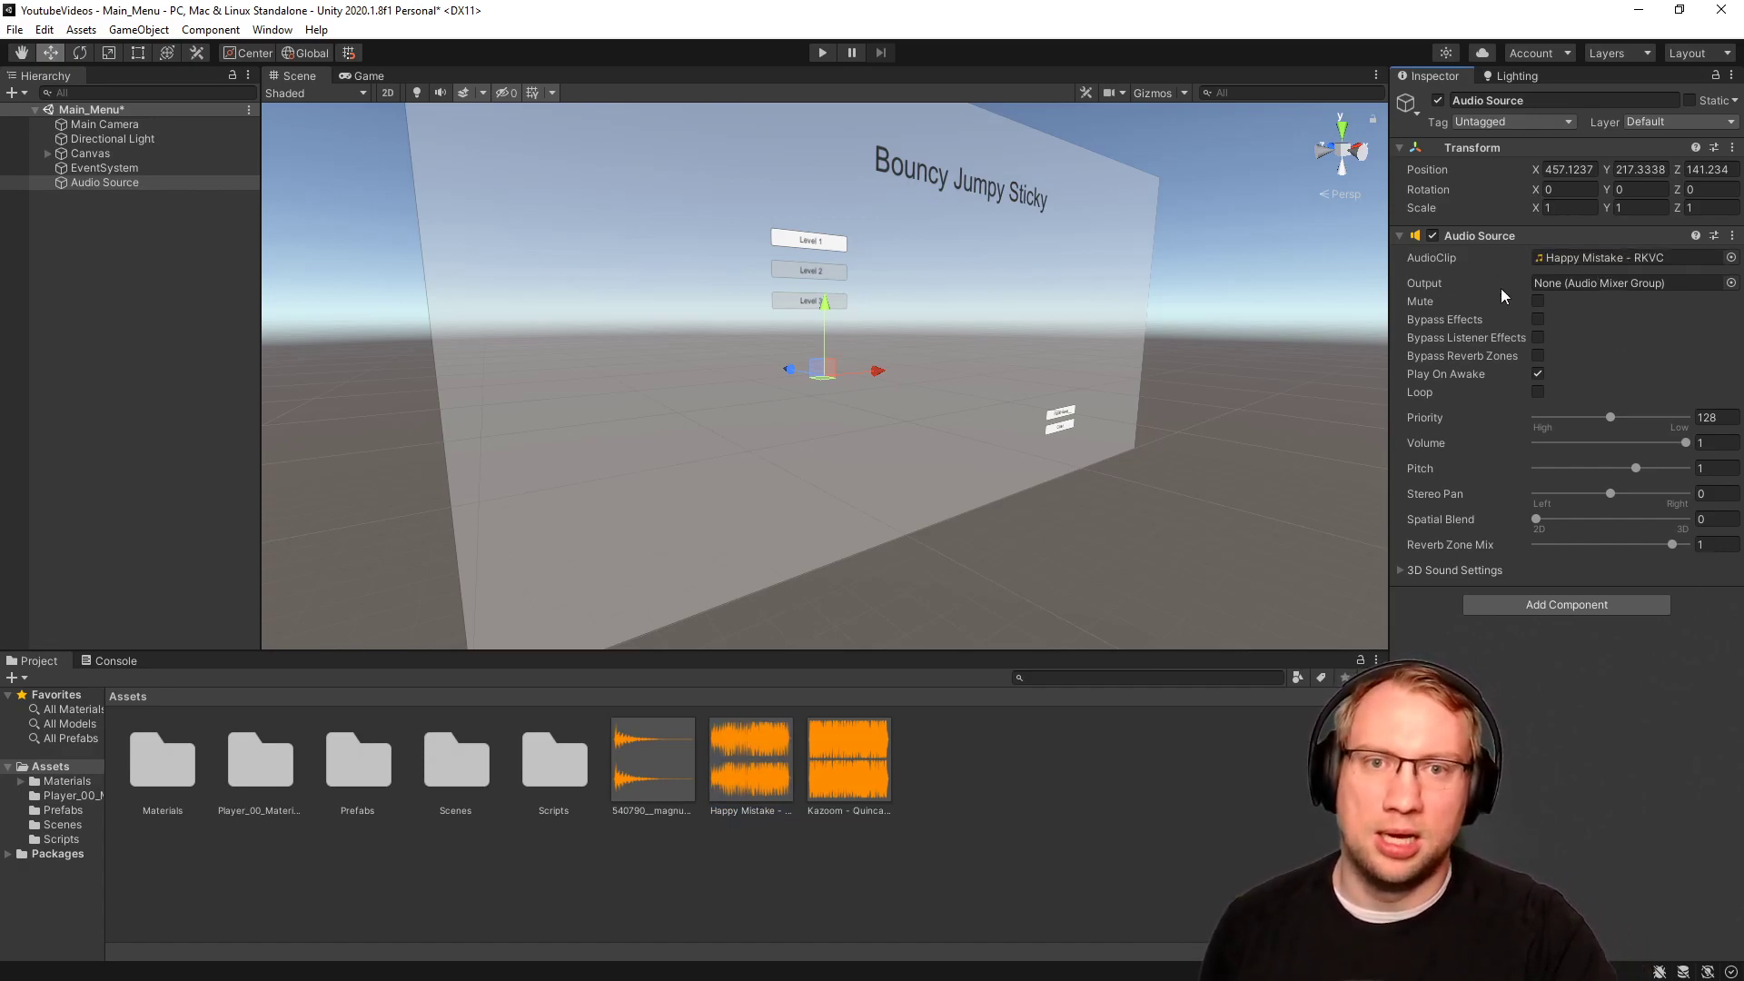
click(1730, 258)
key(Escape)
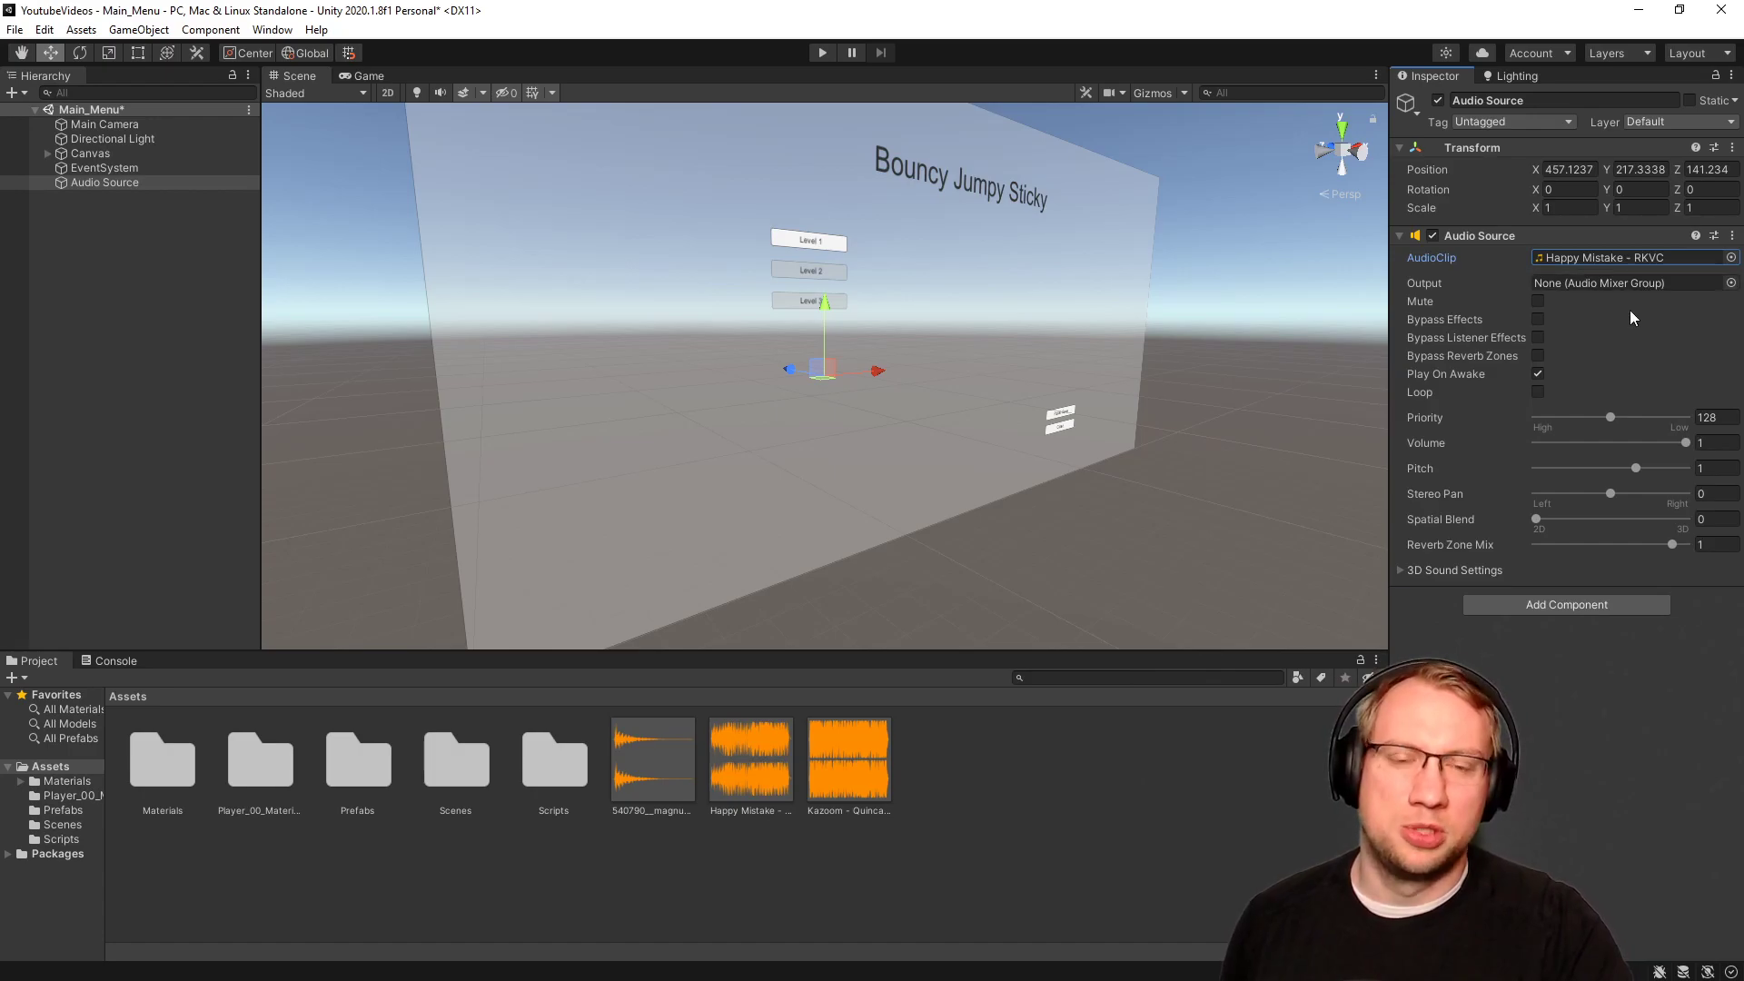
Enable Loop on the Audio Source, with its Volume at 1.
click(1536, 391)
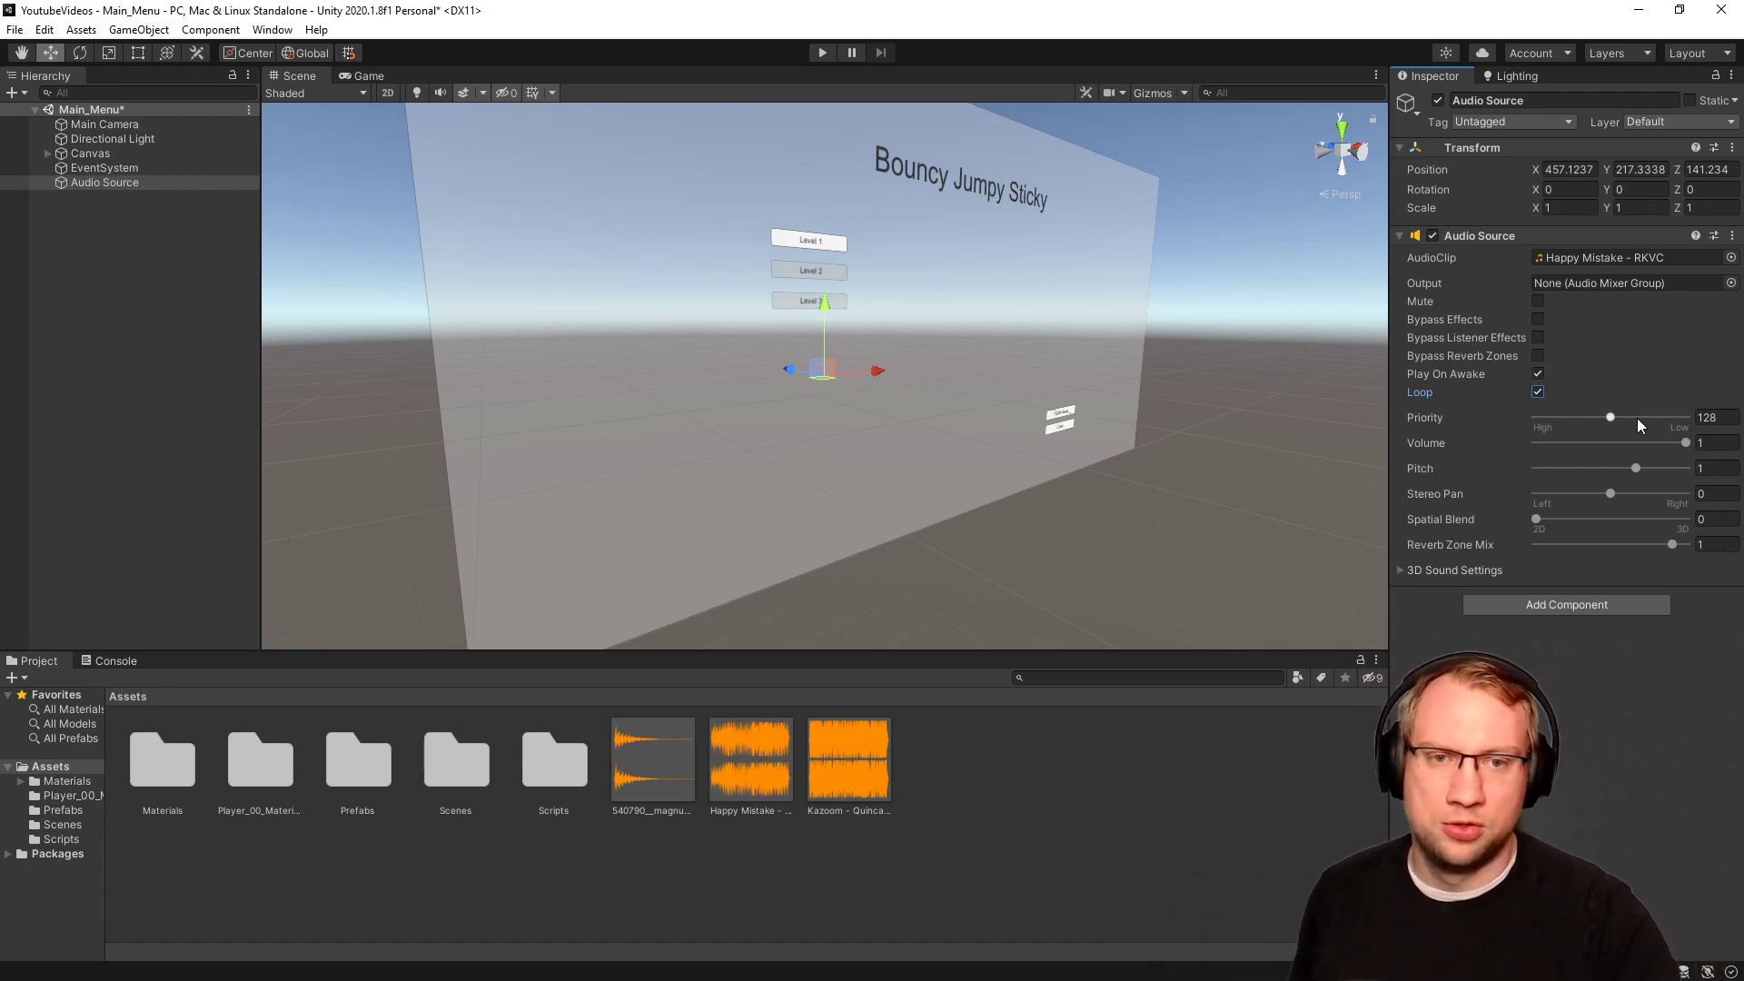
click(1707, 442)
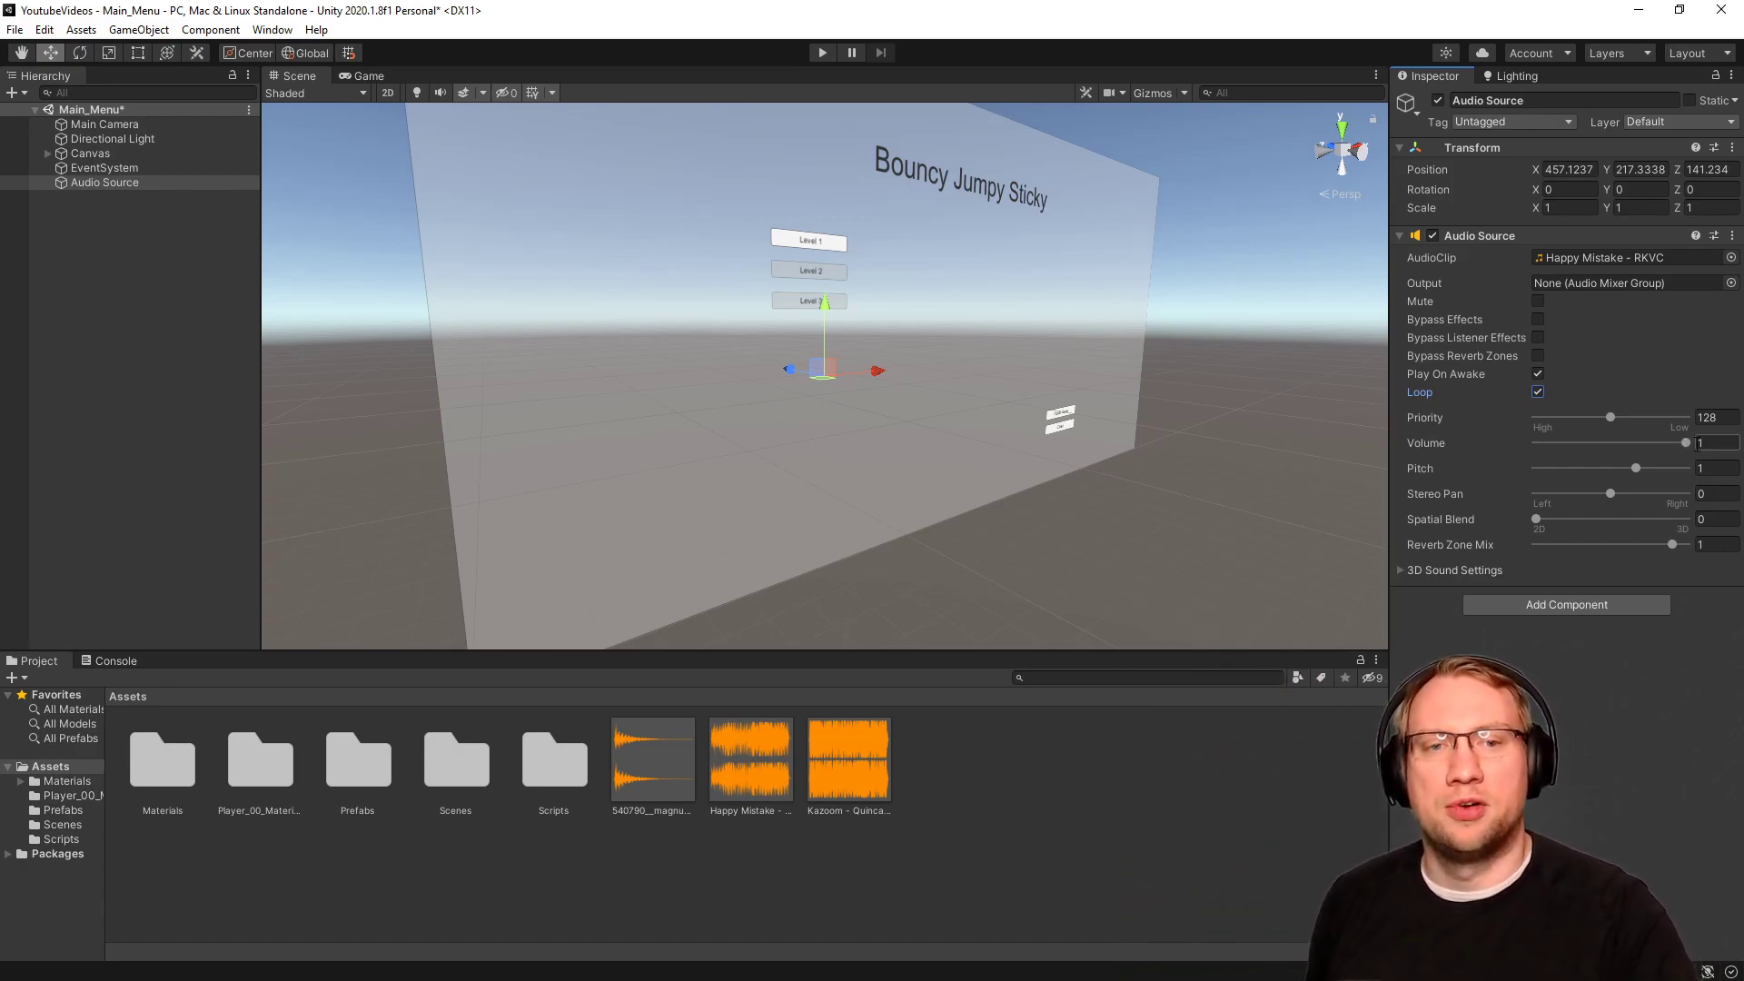
click(1687, 443)
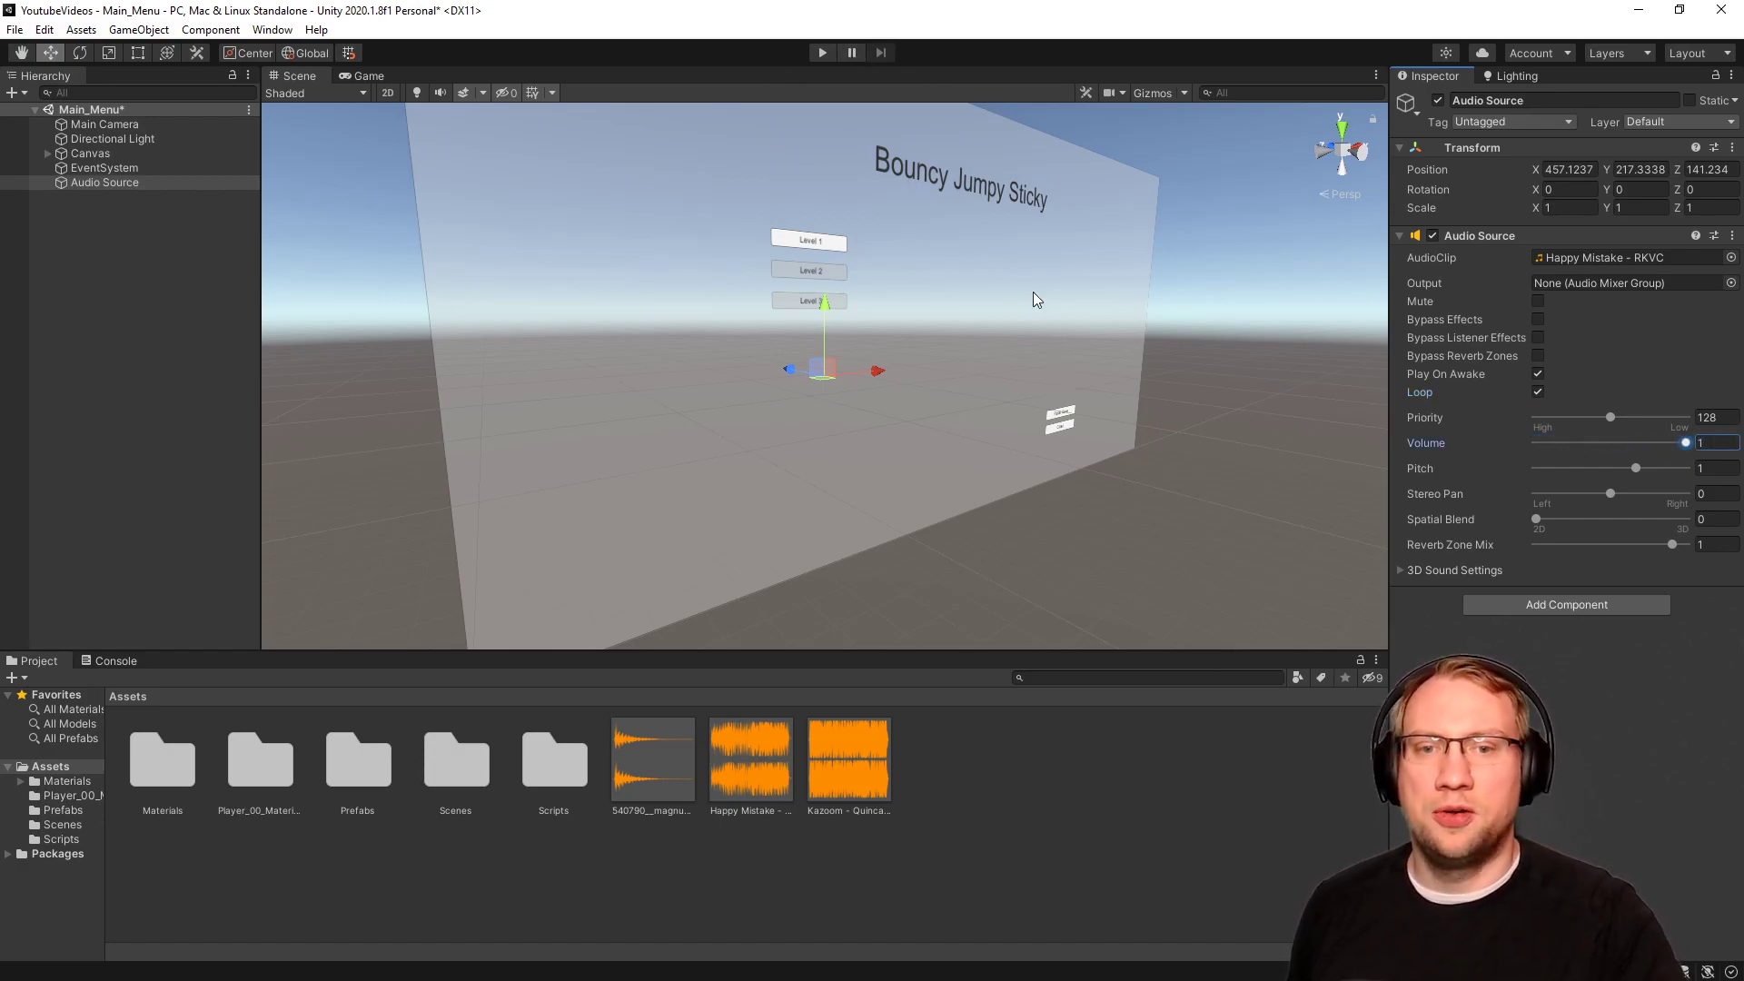
Run the Main_Menu scene, reset the save, and reselect the Audio Source with its Volume at 1.
click(823, 53)
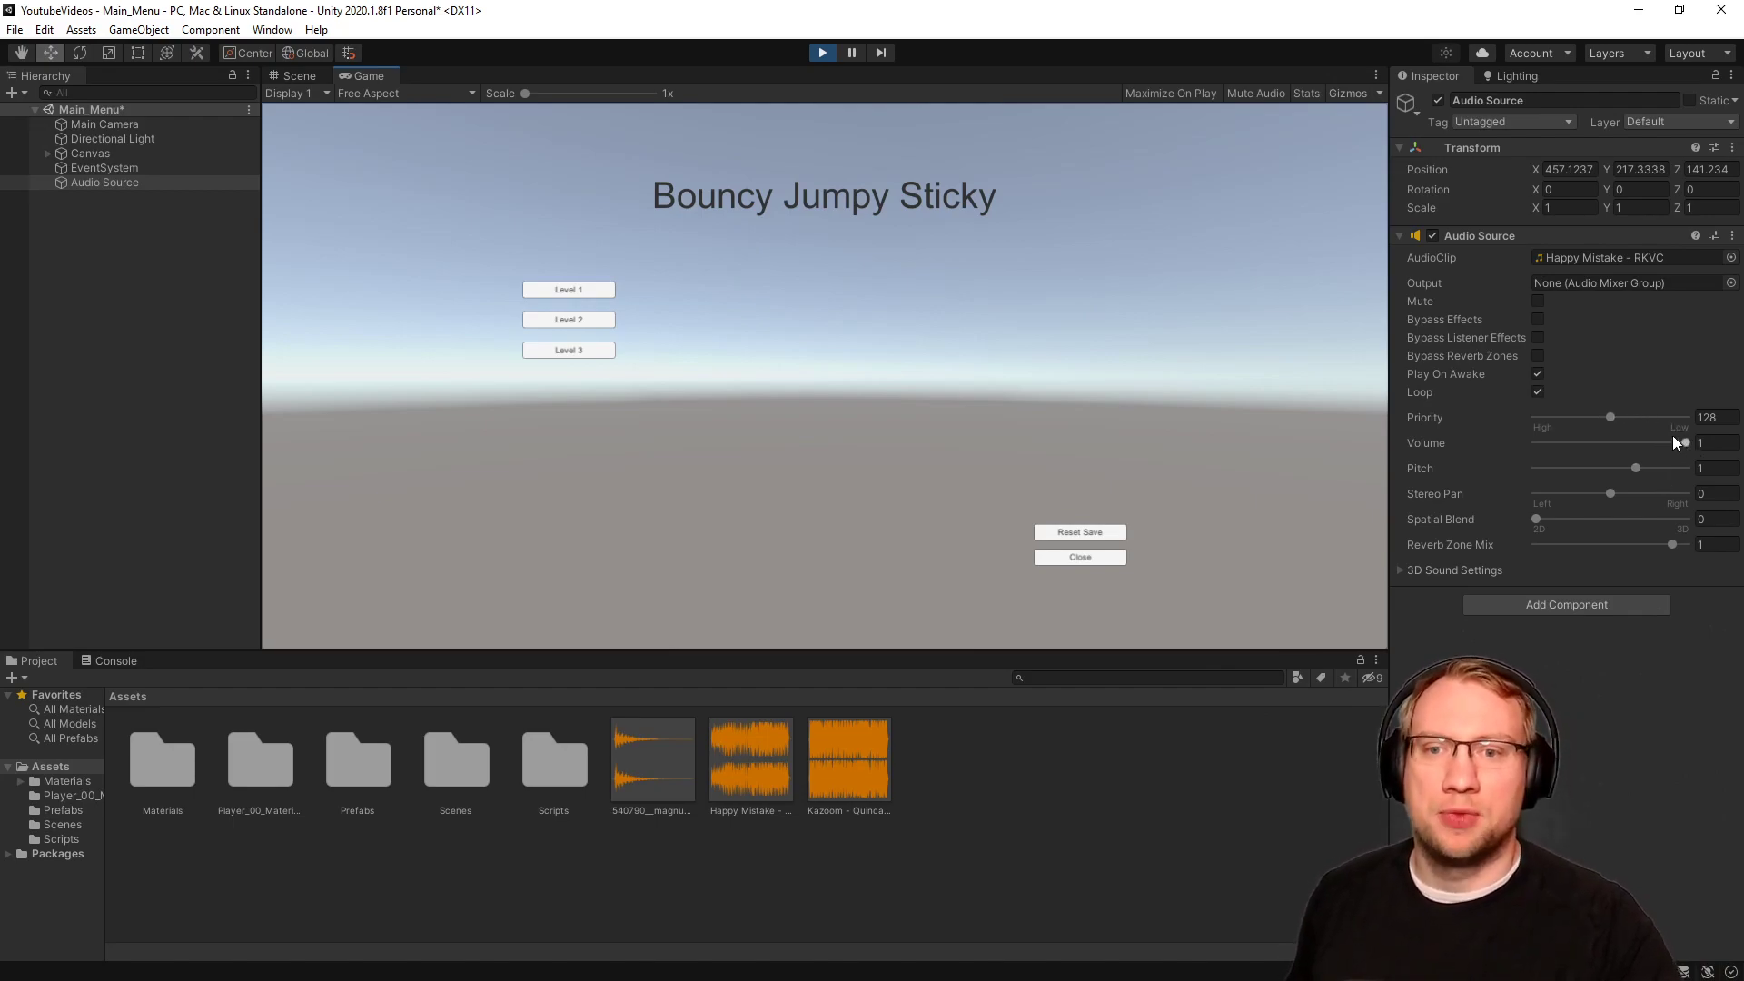
click(1050, 530)
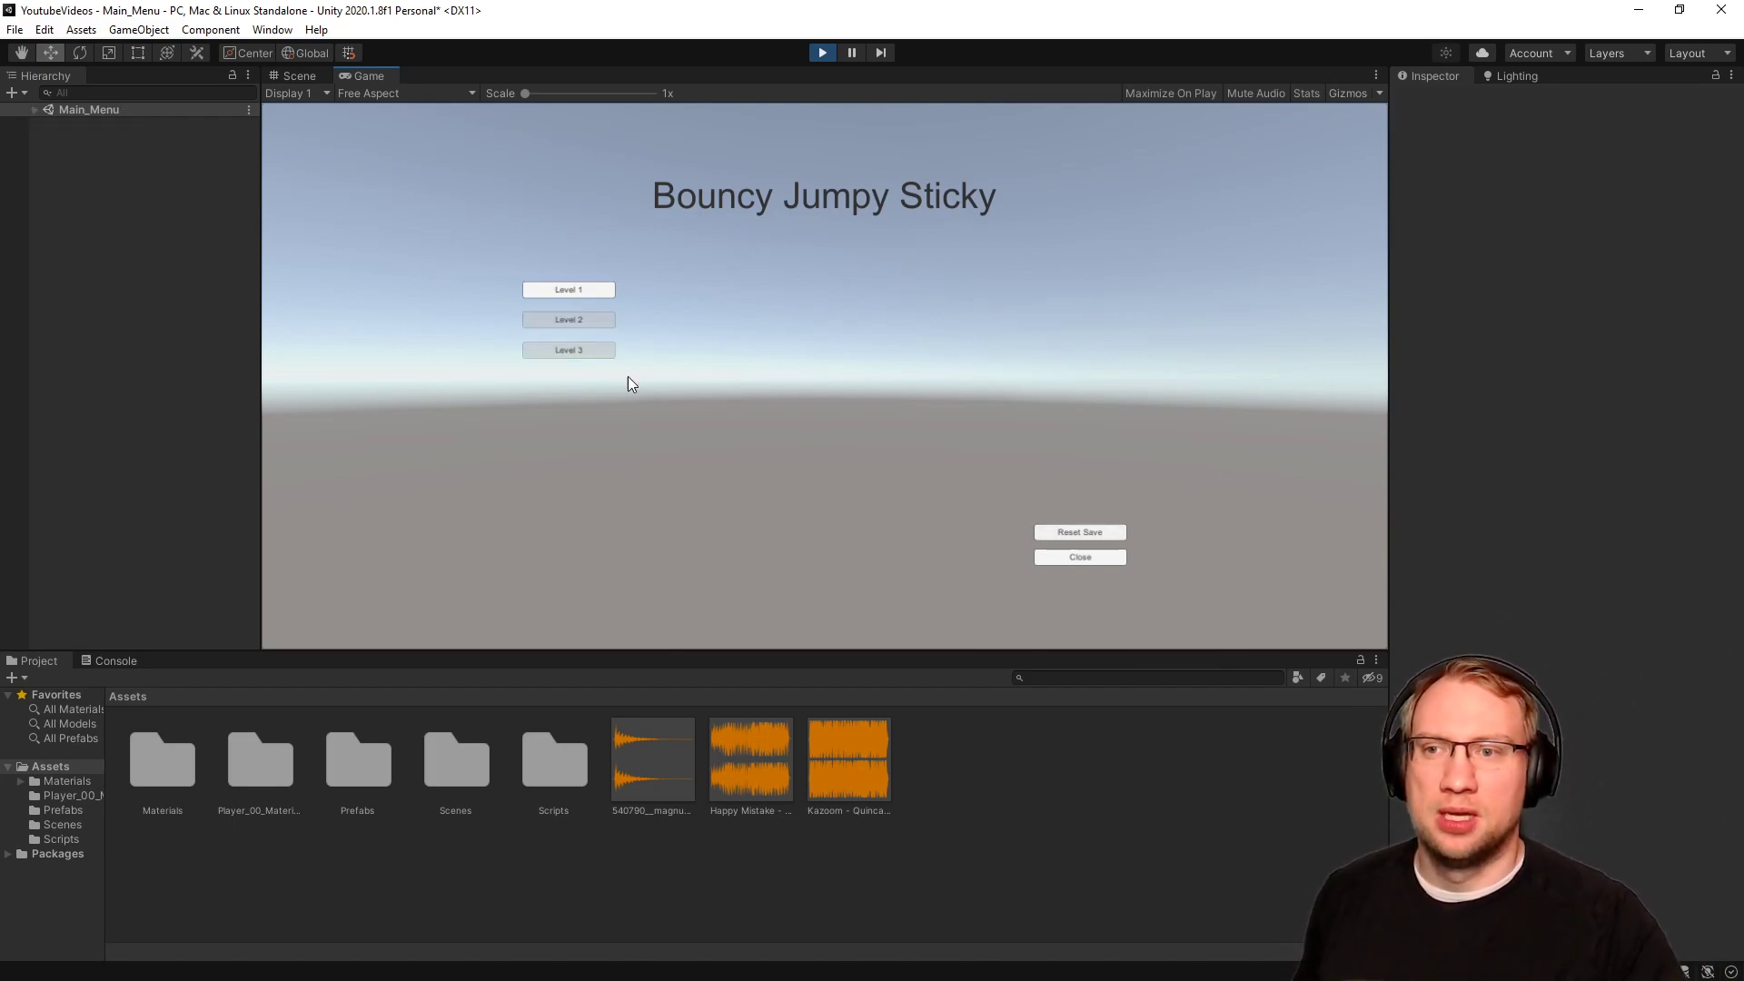
click(35, 108)
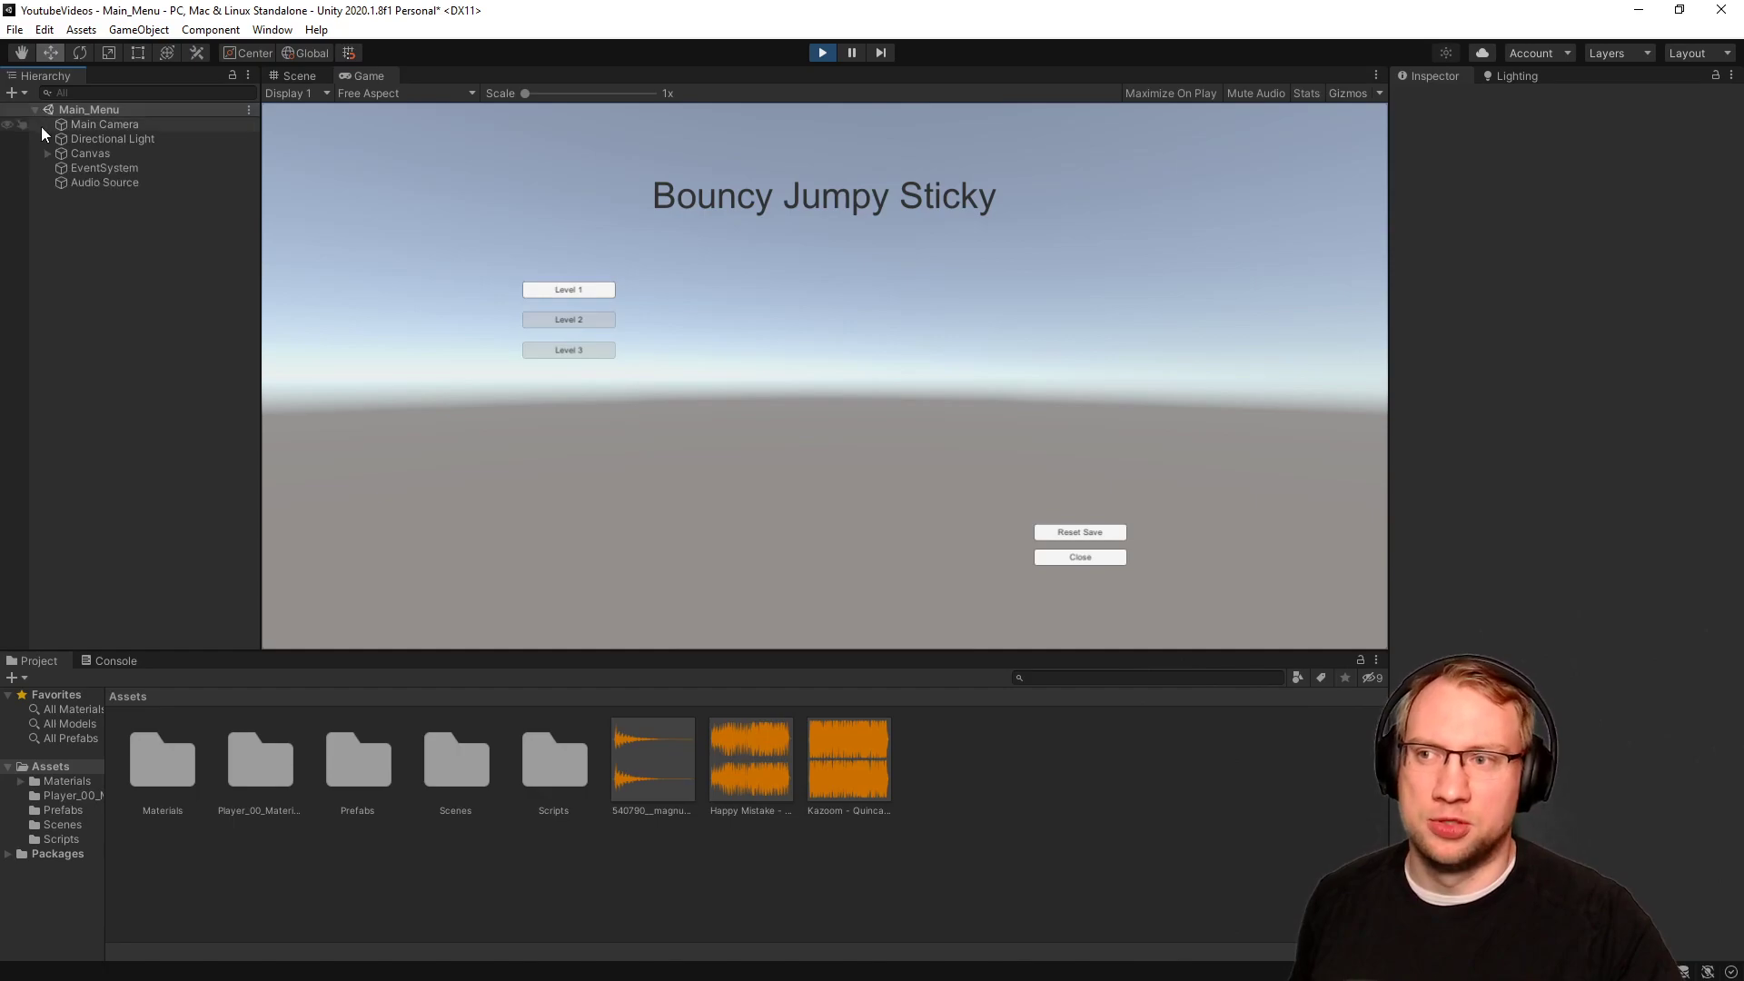
click(79, 181)
mouse_move(1681, 447)
mouse_down()
mouse_move(1529, 443)
mouse_move(1689, 445)
mouse_up()
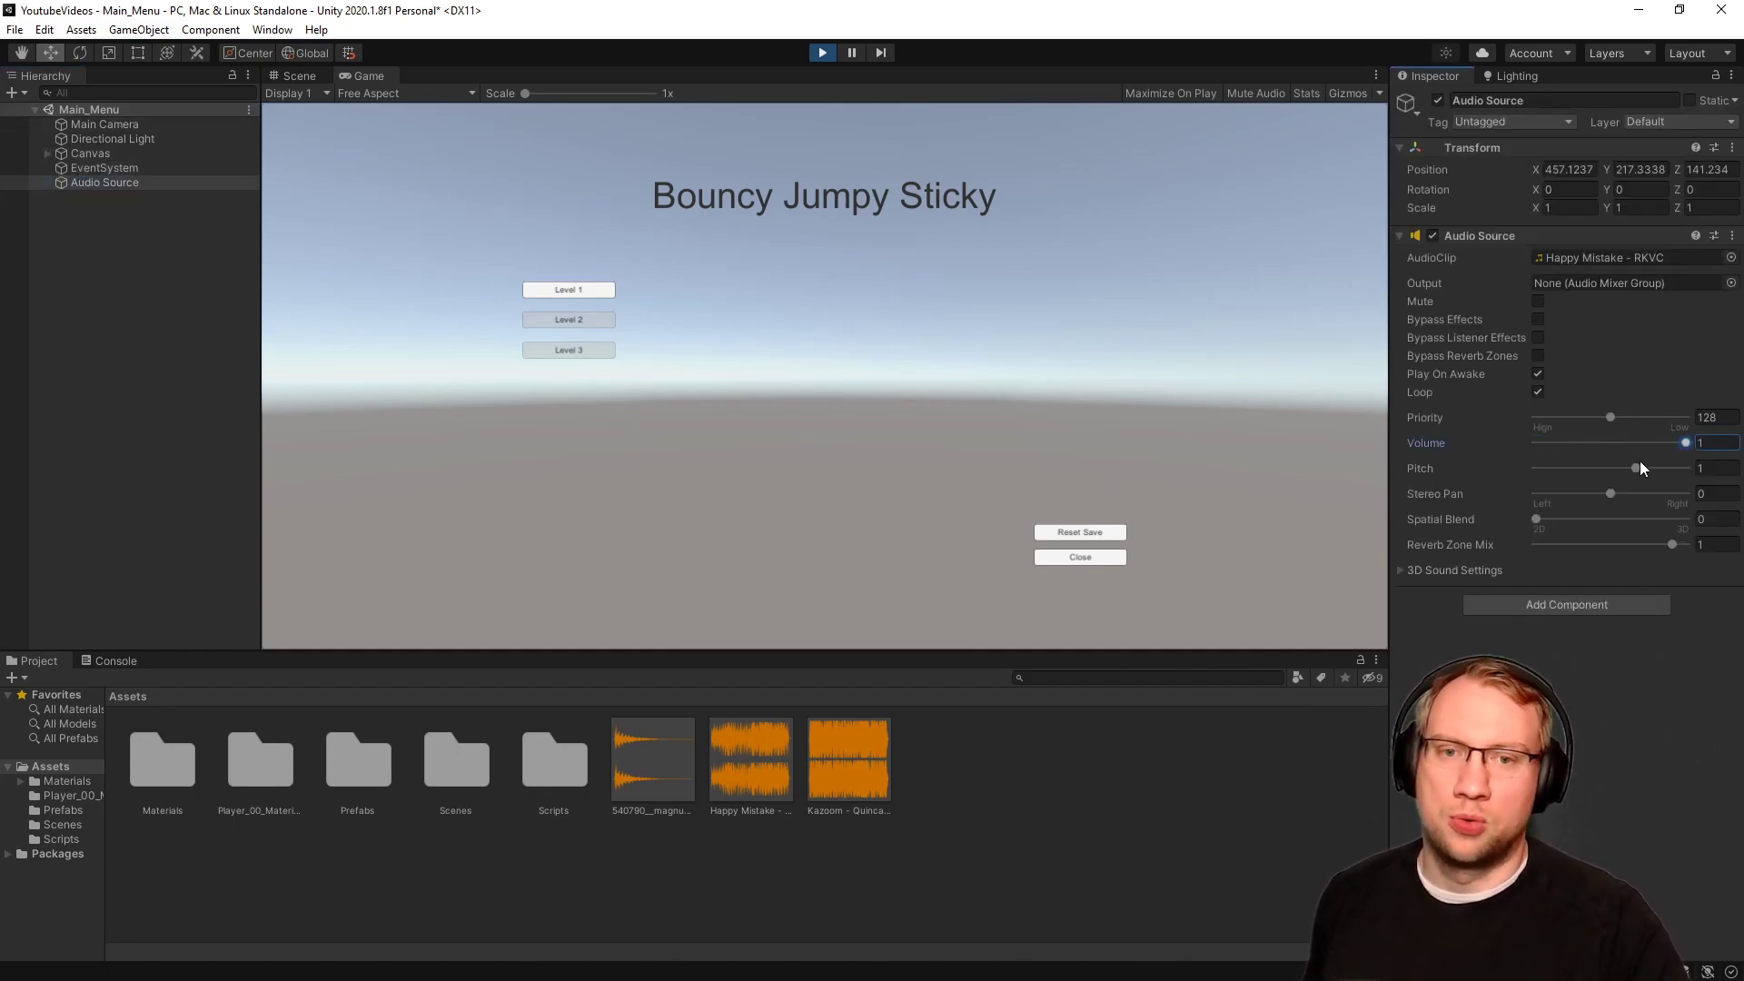
Try the Audio Source's Pitch at 3 while the game runs and restore it to 1.
drag(1637, 472, 1718, 466)
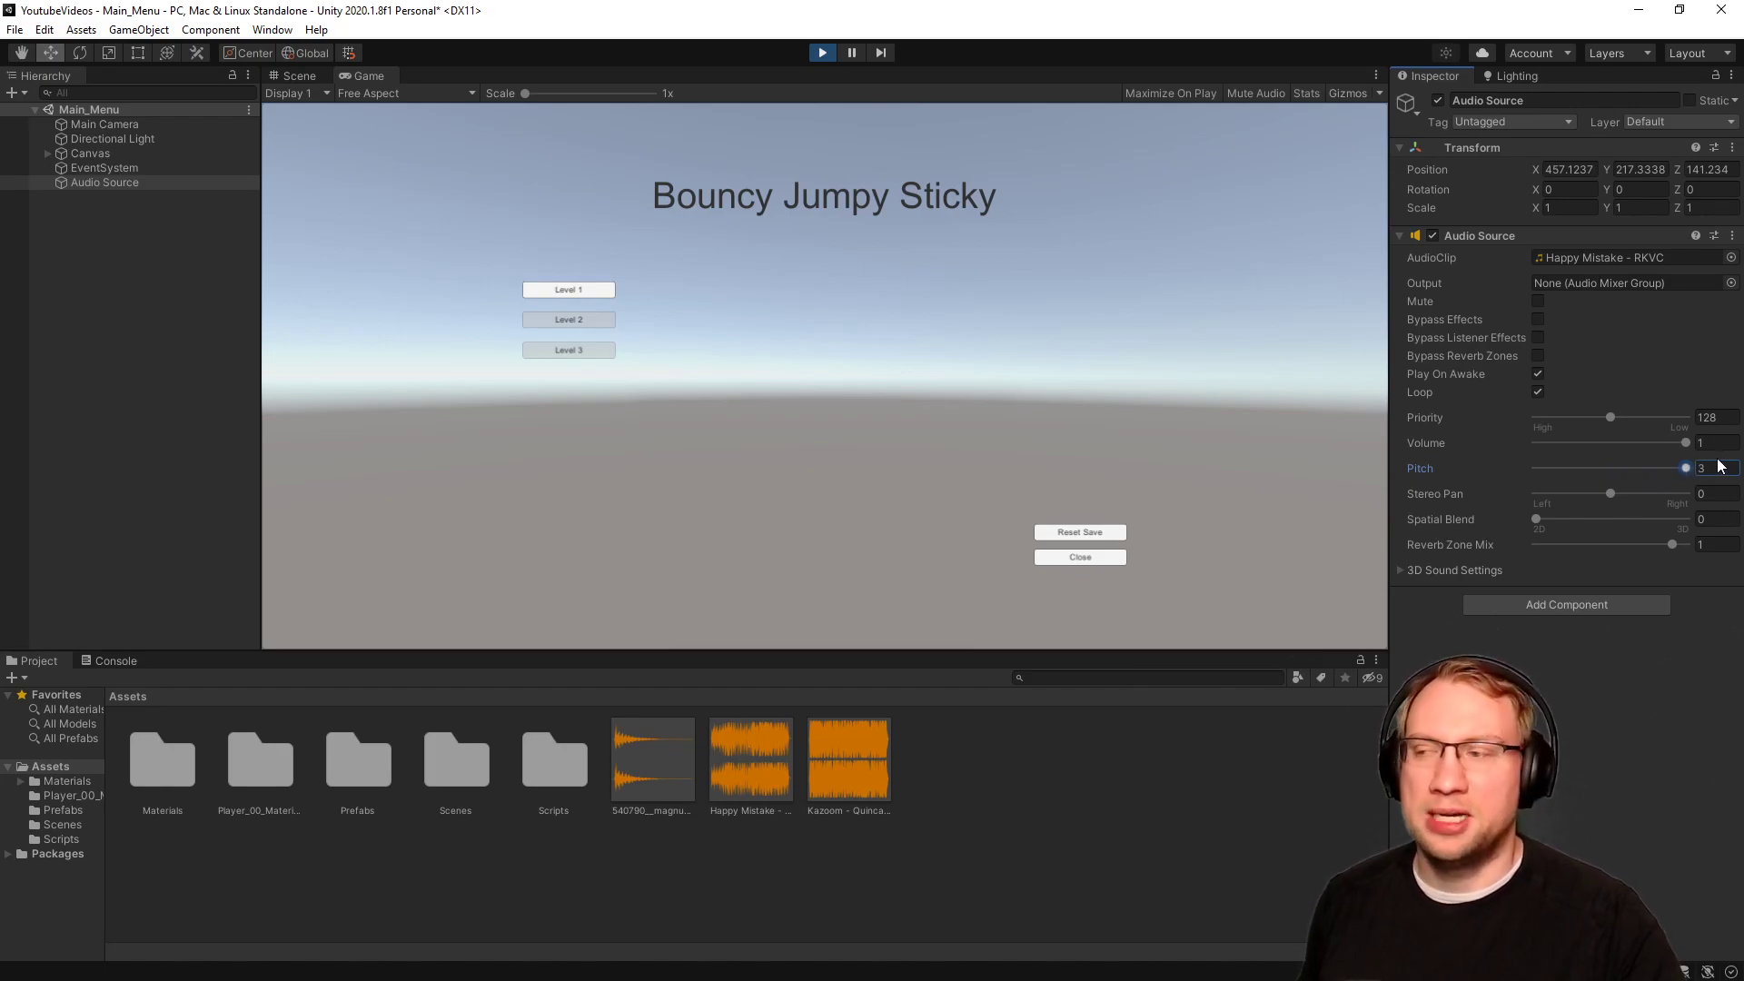
drag(1714, 464, 1634, 468)
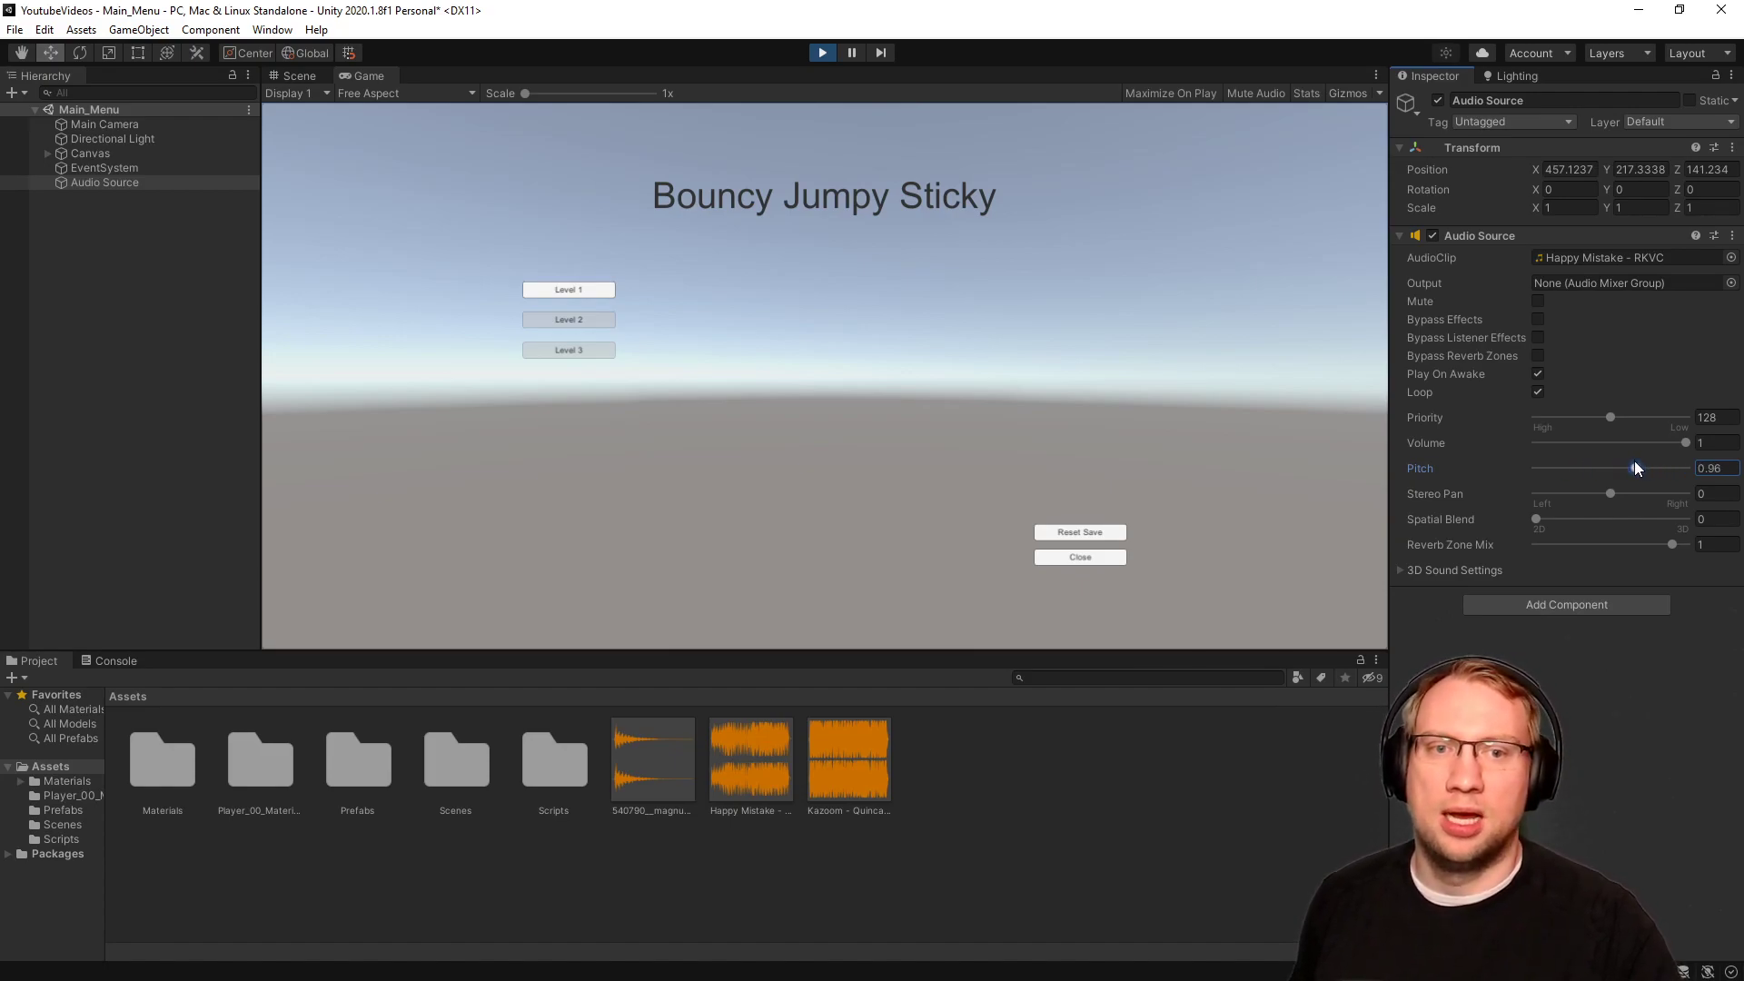
click(1727, 469)
text(1)
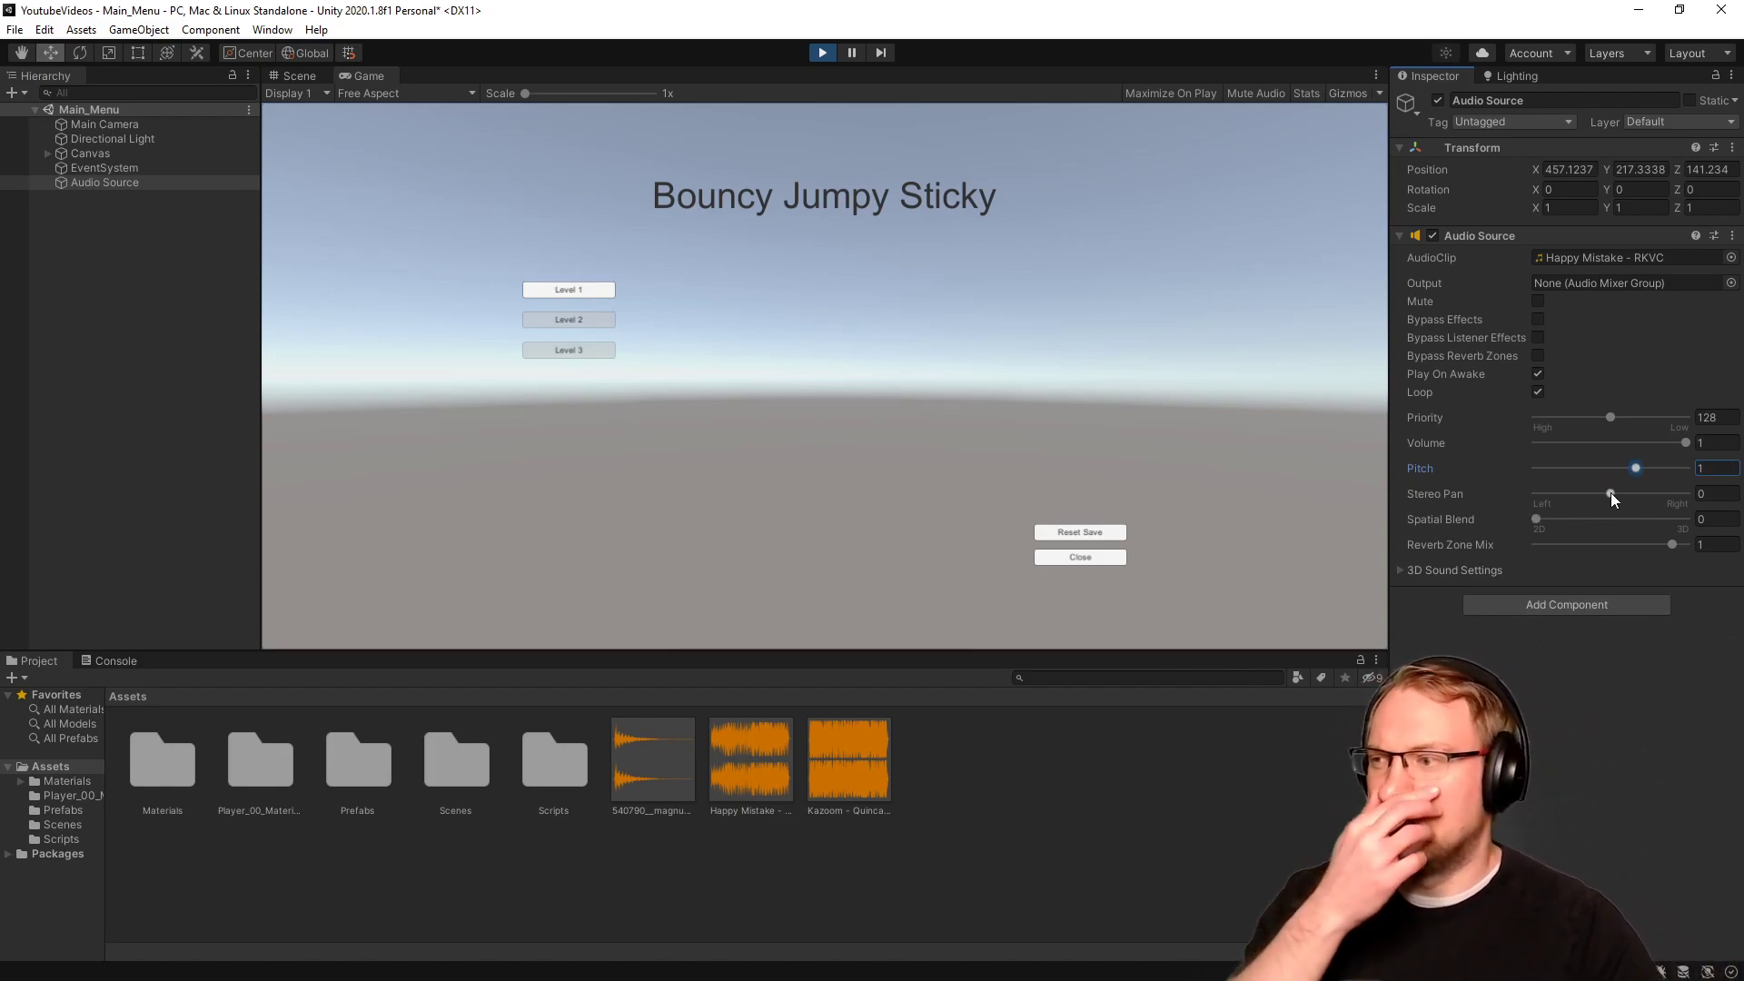
Try the Audio Source's Stereo Pan at 1 and restore it to 0.
drag(1612, 499, 1686, 494)
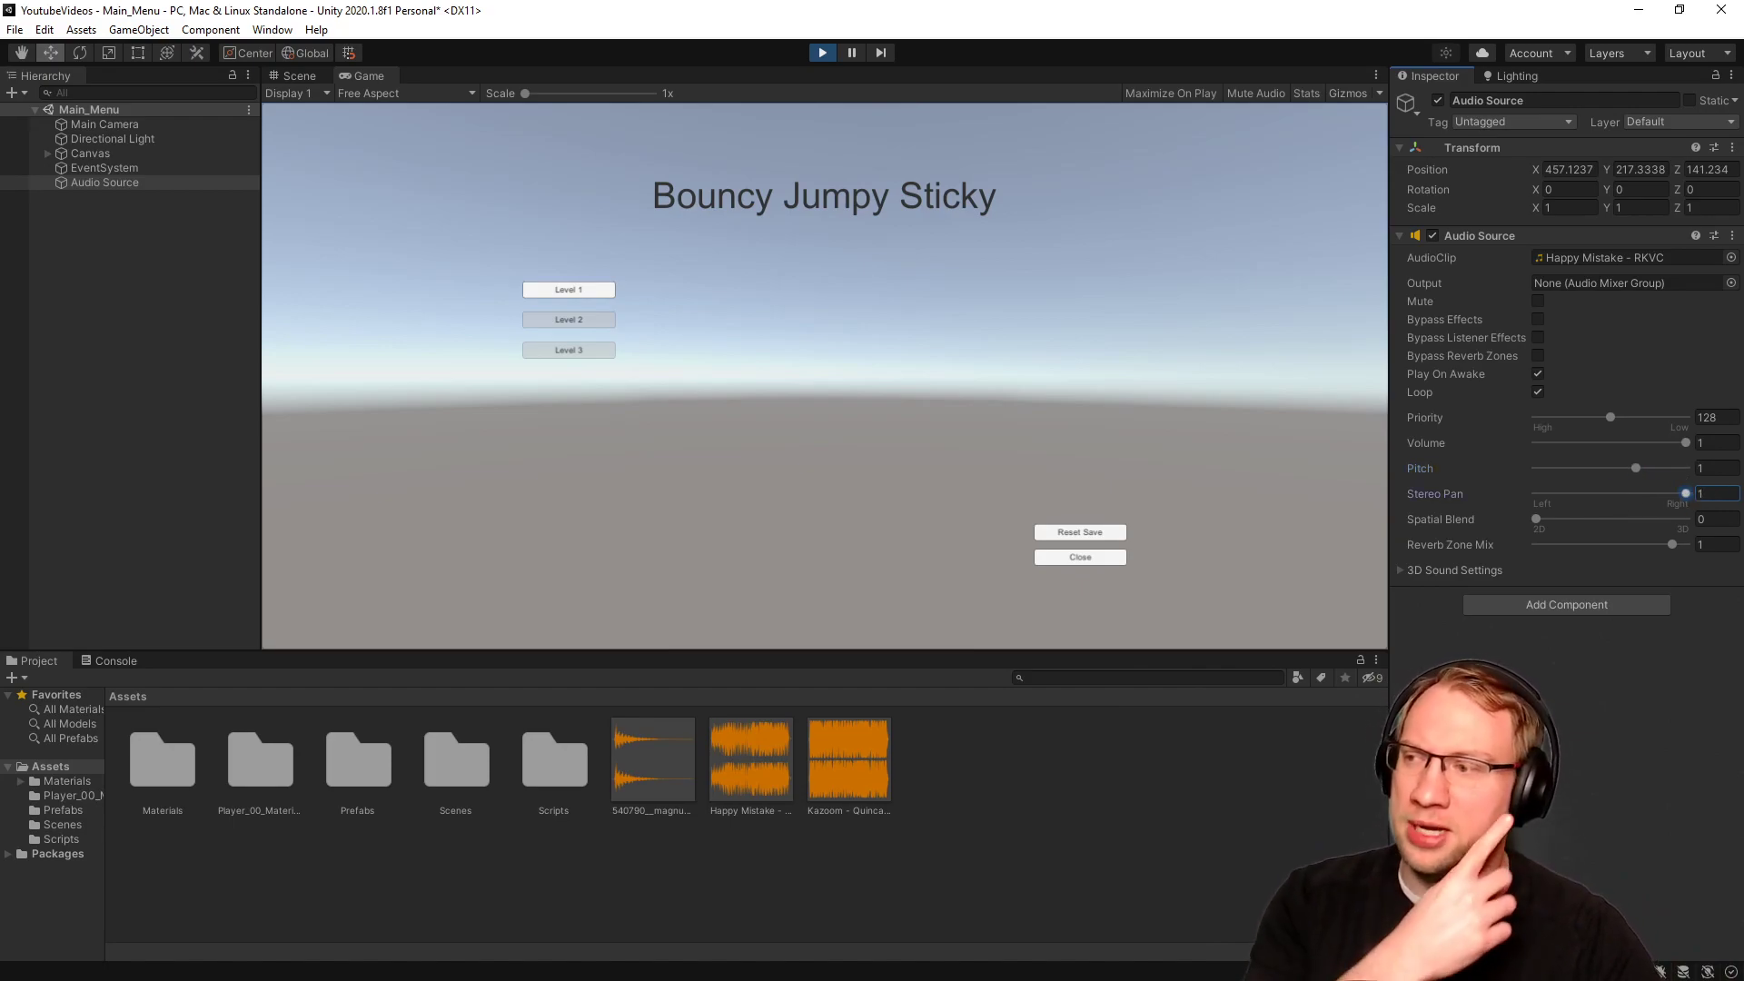
drag(1685, 494, 1713, 517)
click(1613, 495)
text(0)
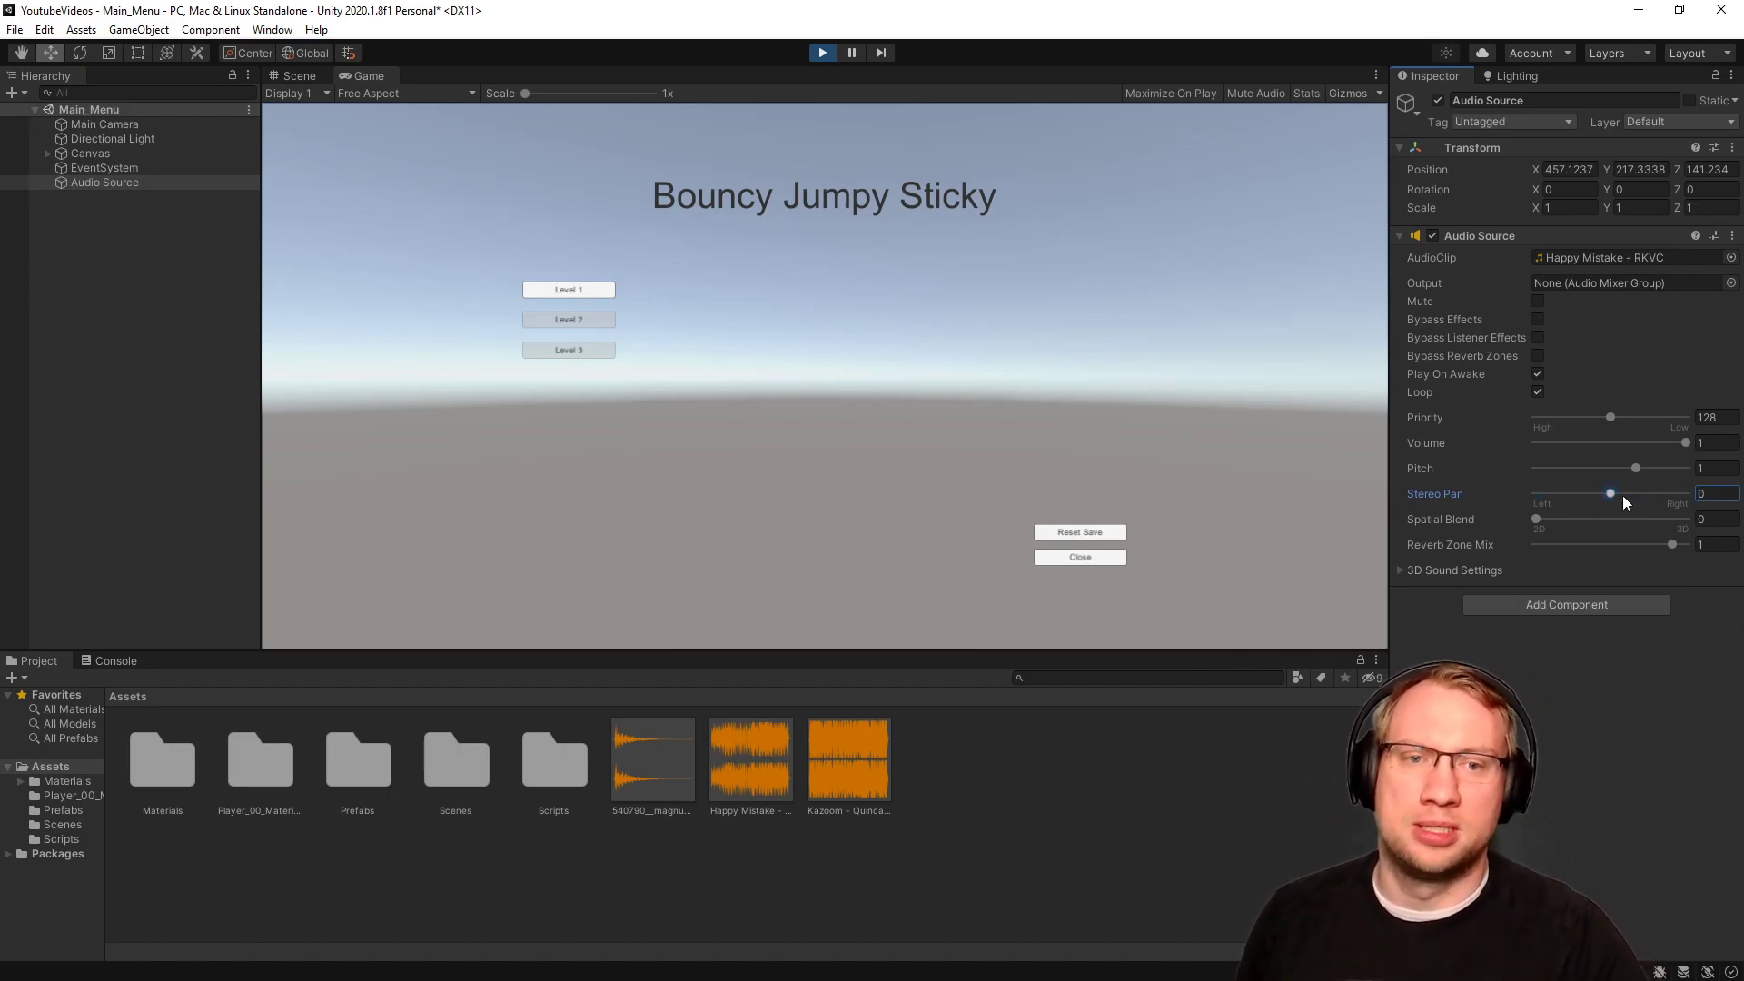
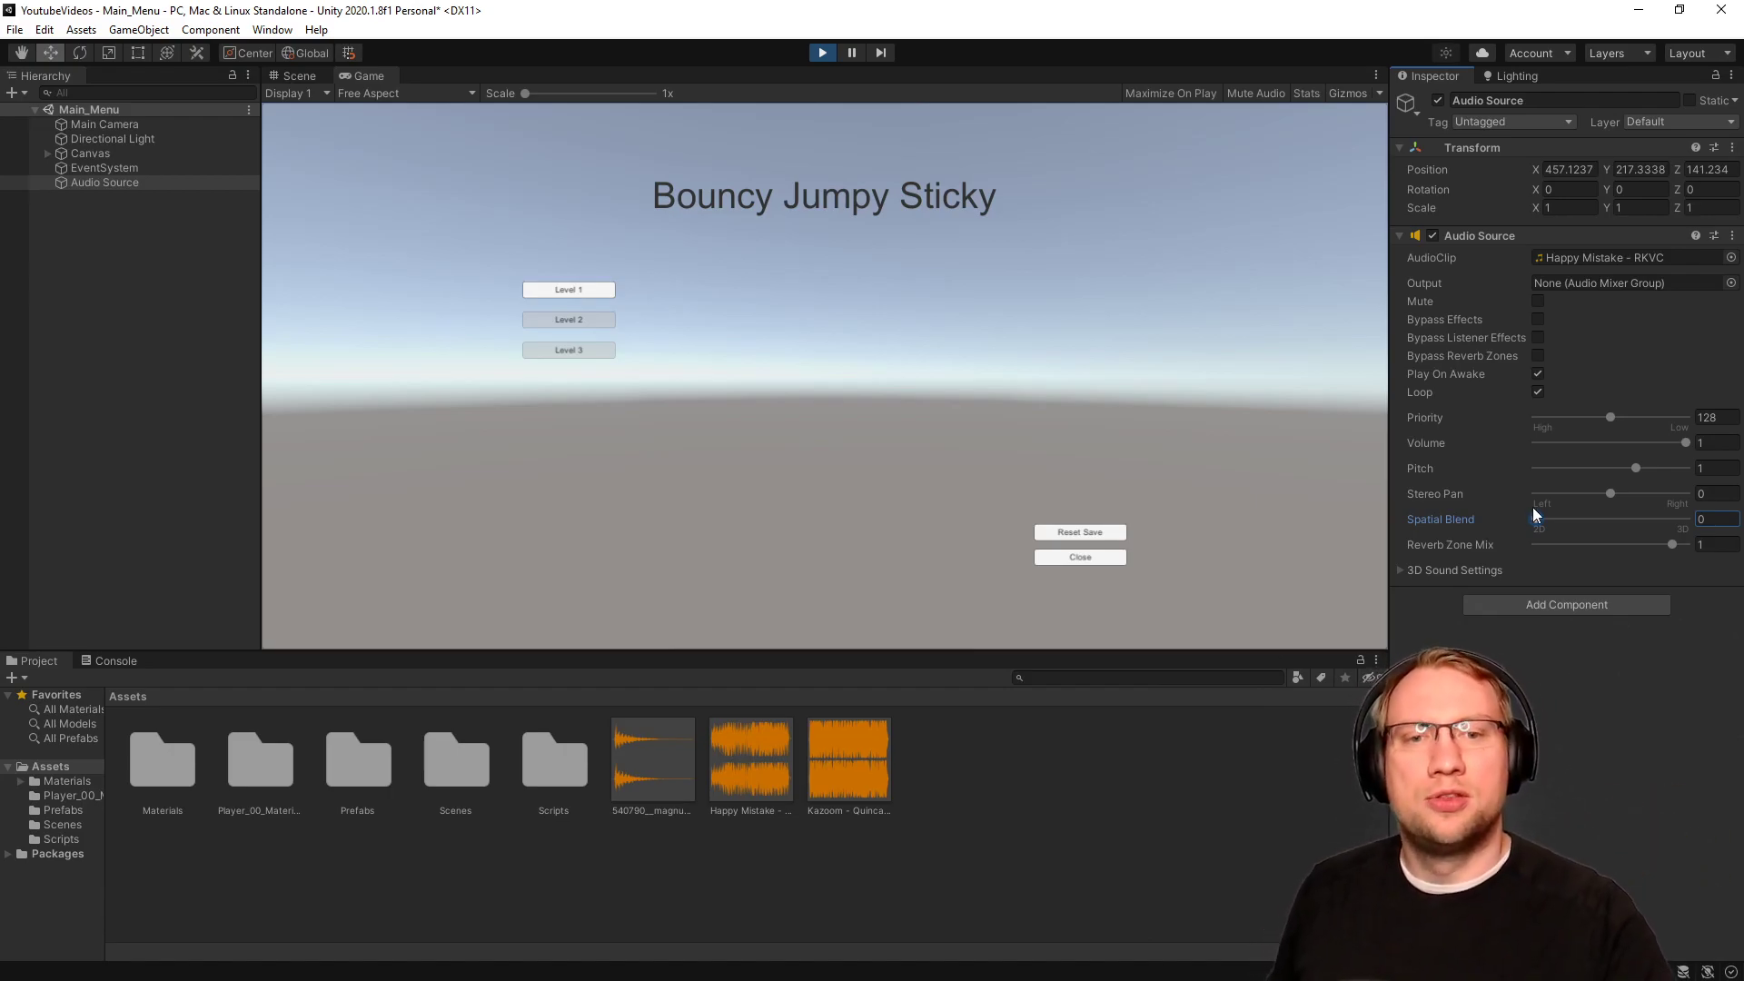
Set the Audio Source's Spatial Blend to 1 and compare its position with the Main Camera's in the Scene view.
drag(1537, 520, 1704, 540)
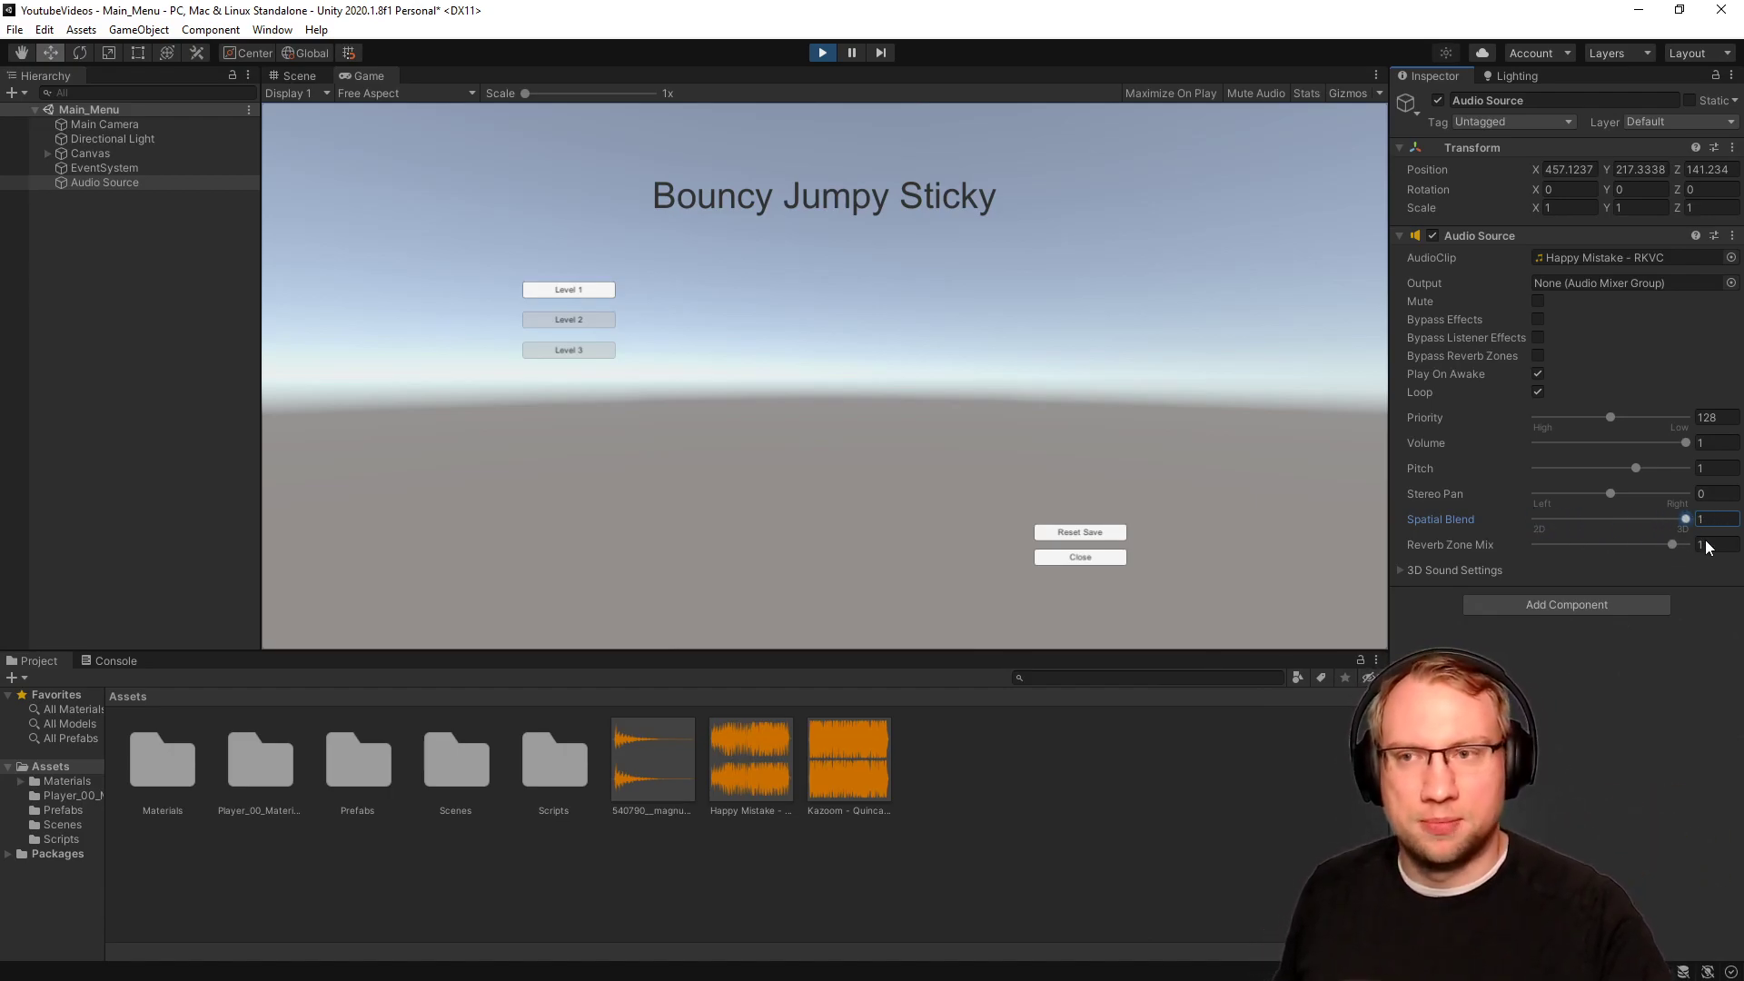
click(292, 77)
right_drag(716, 437, 783, 433)
scroll(983, 357, down, 5)
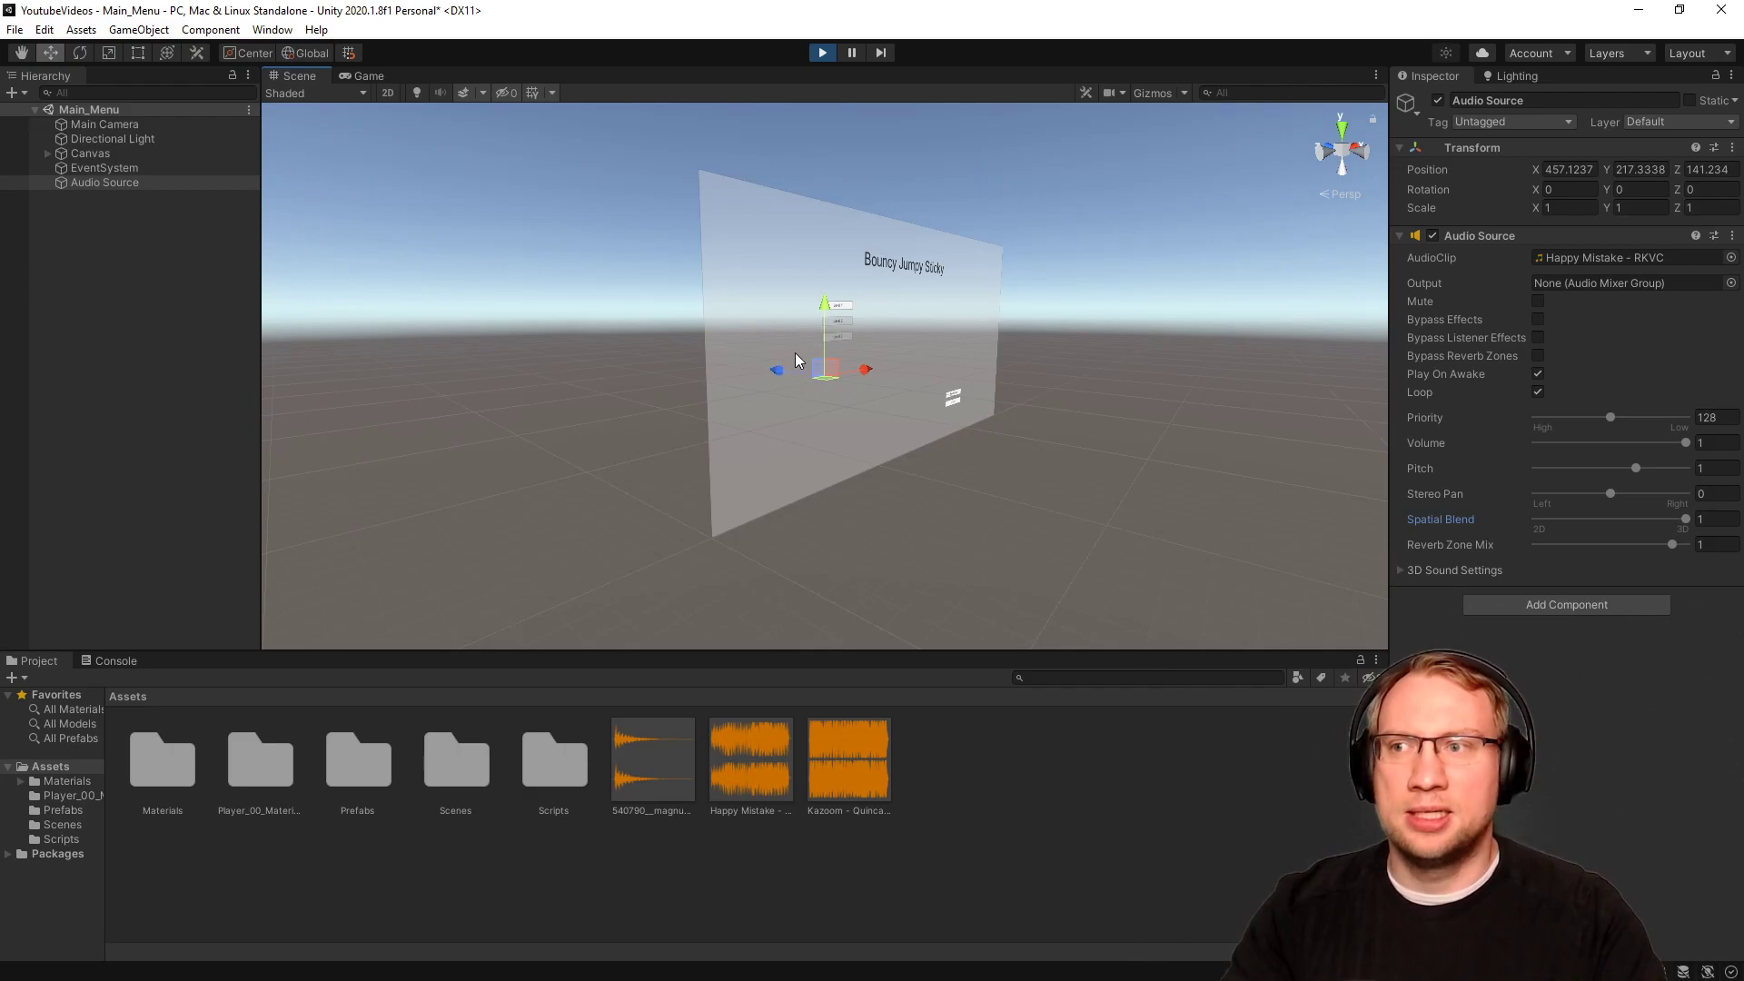
click(129, 121)
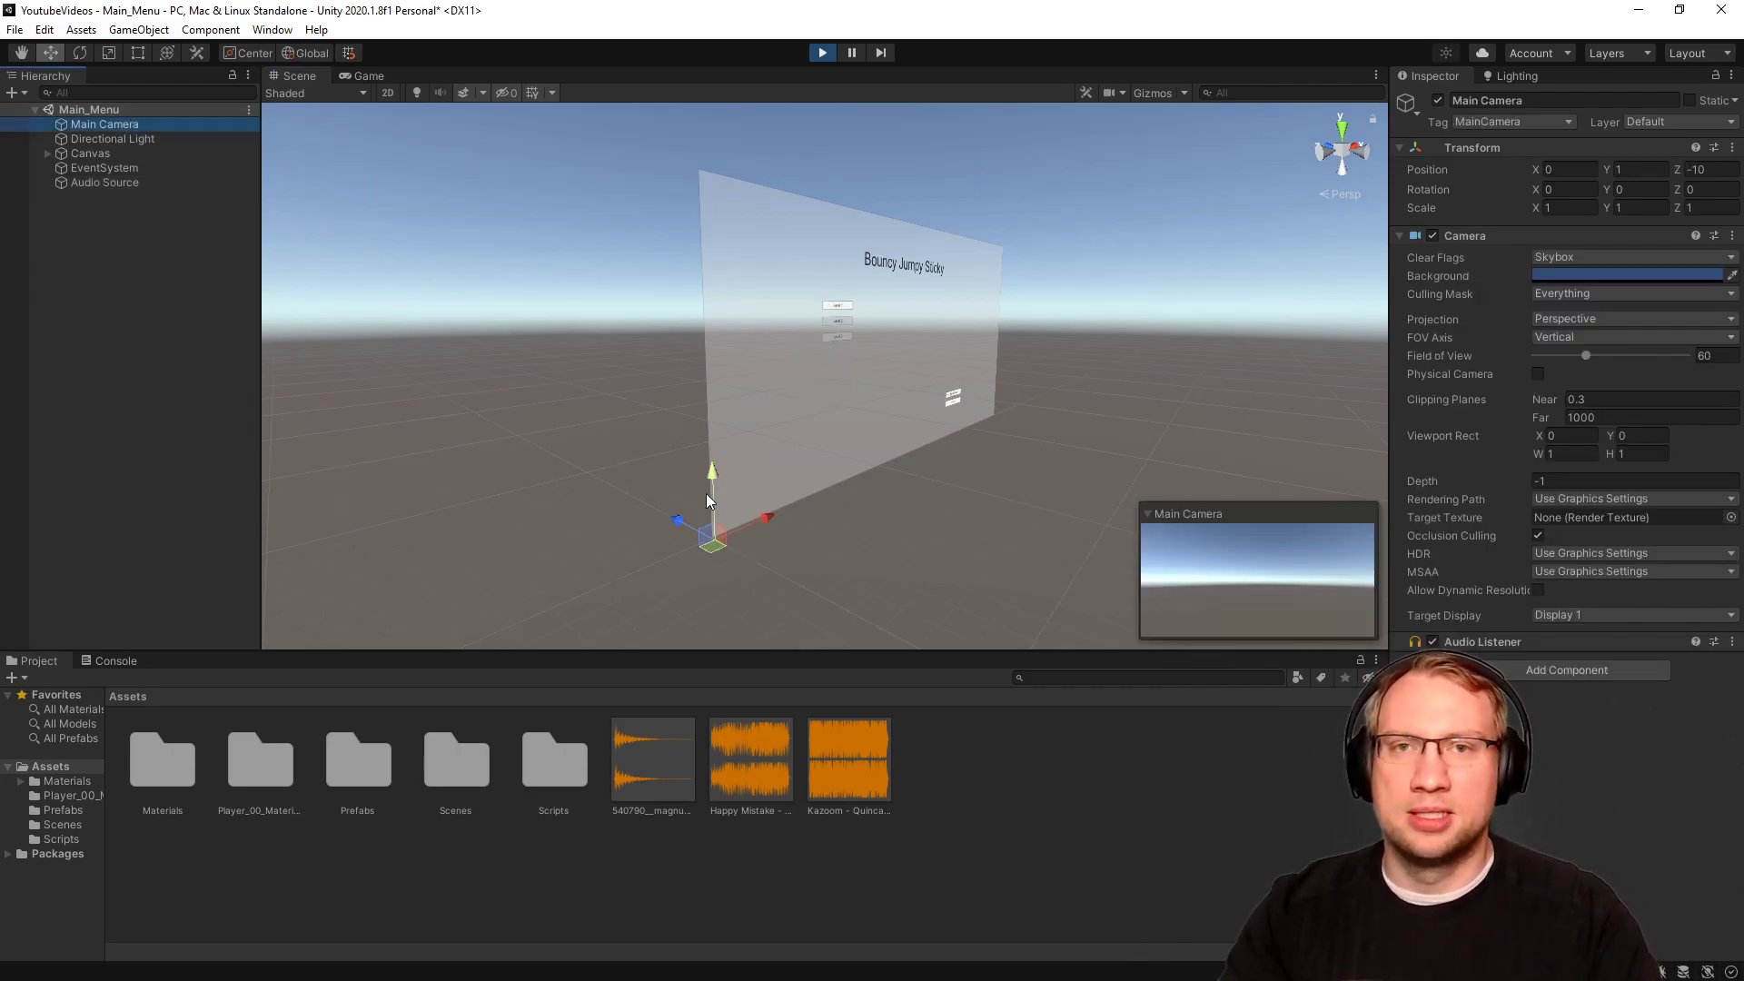
click(151, 187)
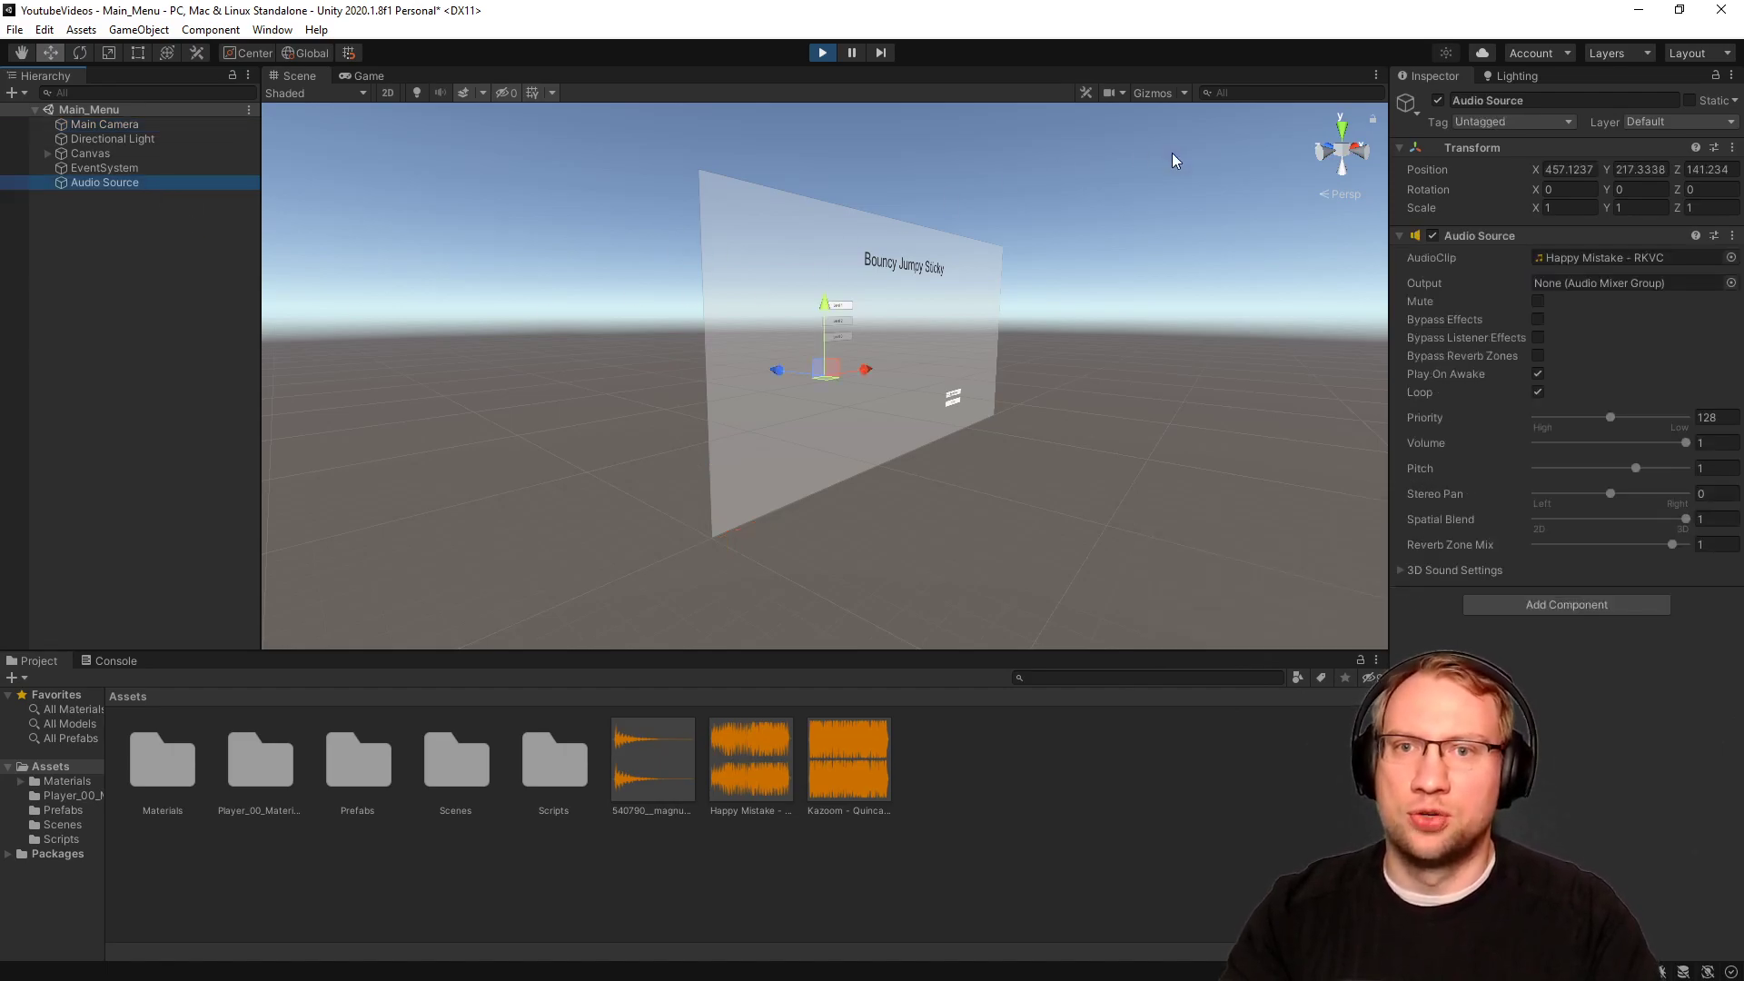
Enable gizmos in the Scene view and compare the Audio Source's range sphere with the Main Camera's location.
click(1157, 95)
right_drag(1068, 238, 1033, 350)
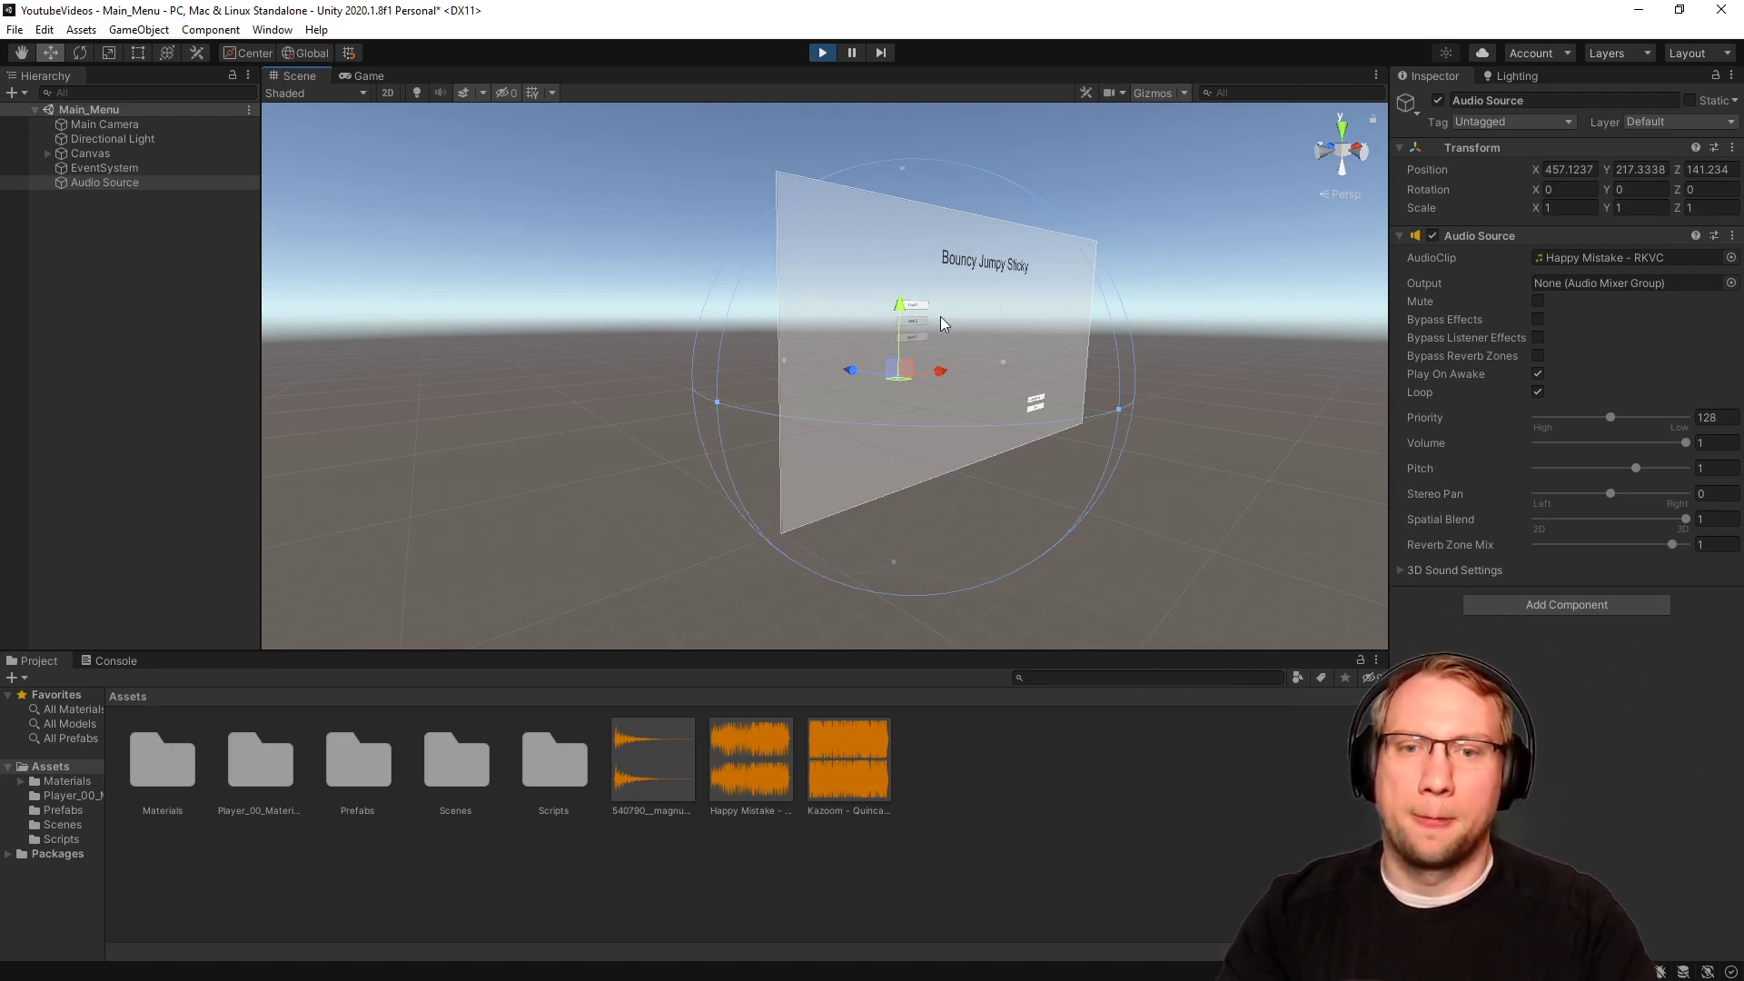
click(105, 137)
click(105, 128)
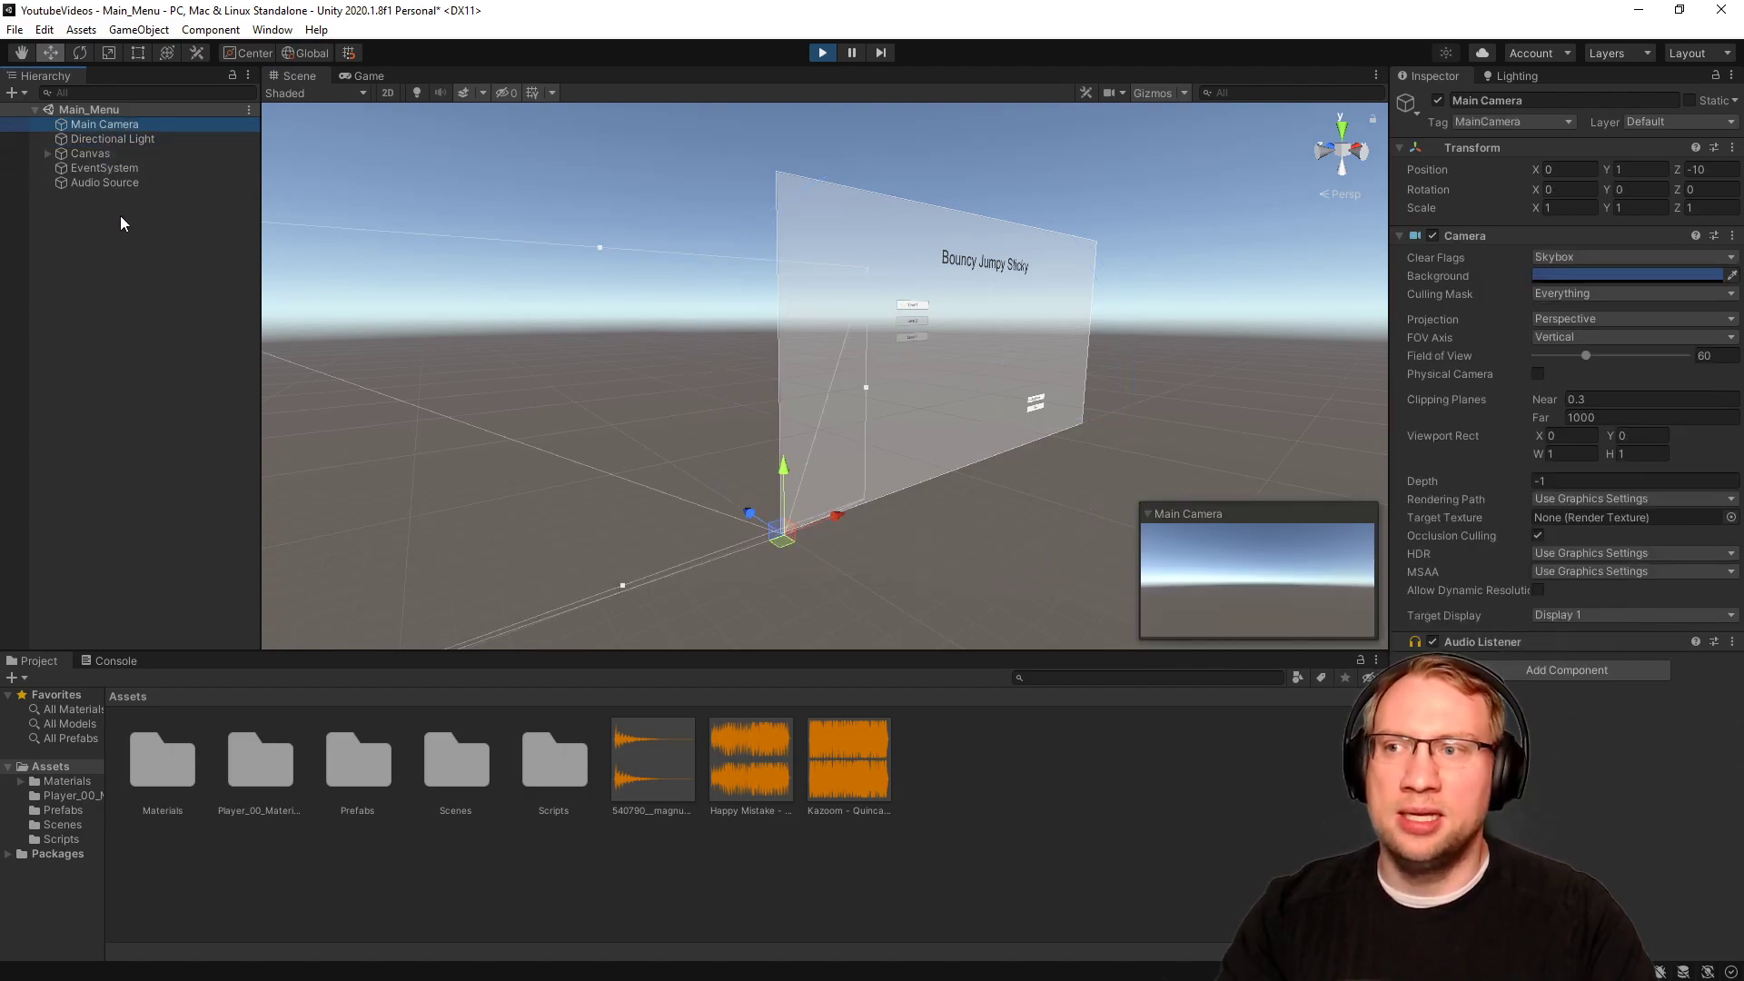
click(122, 185)
click(111, 113)
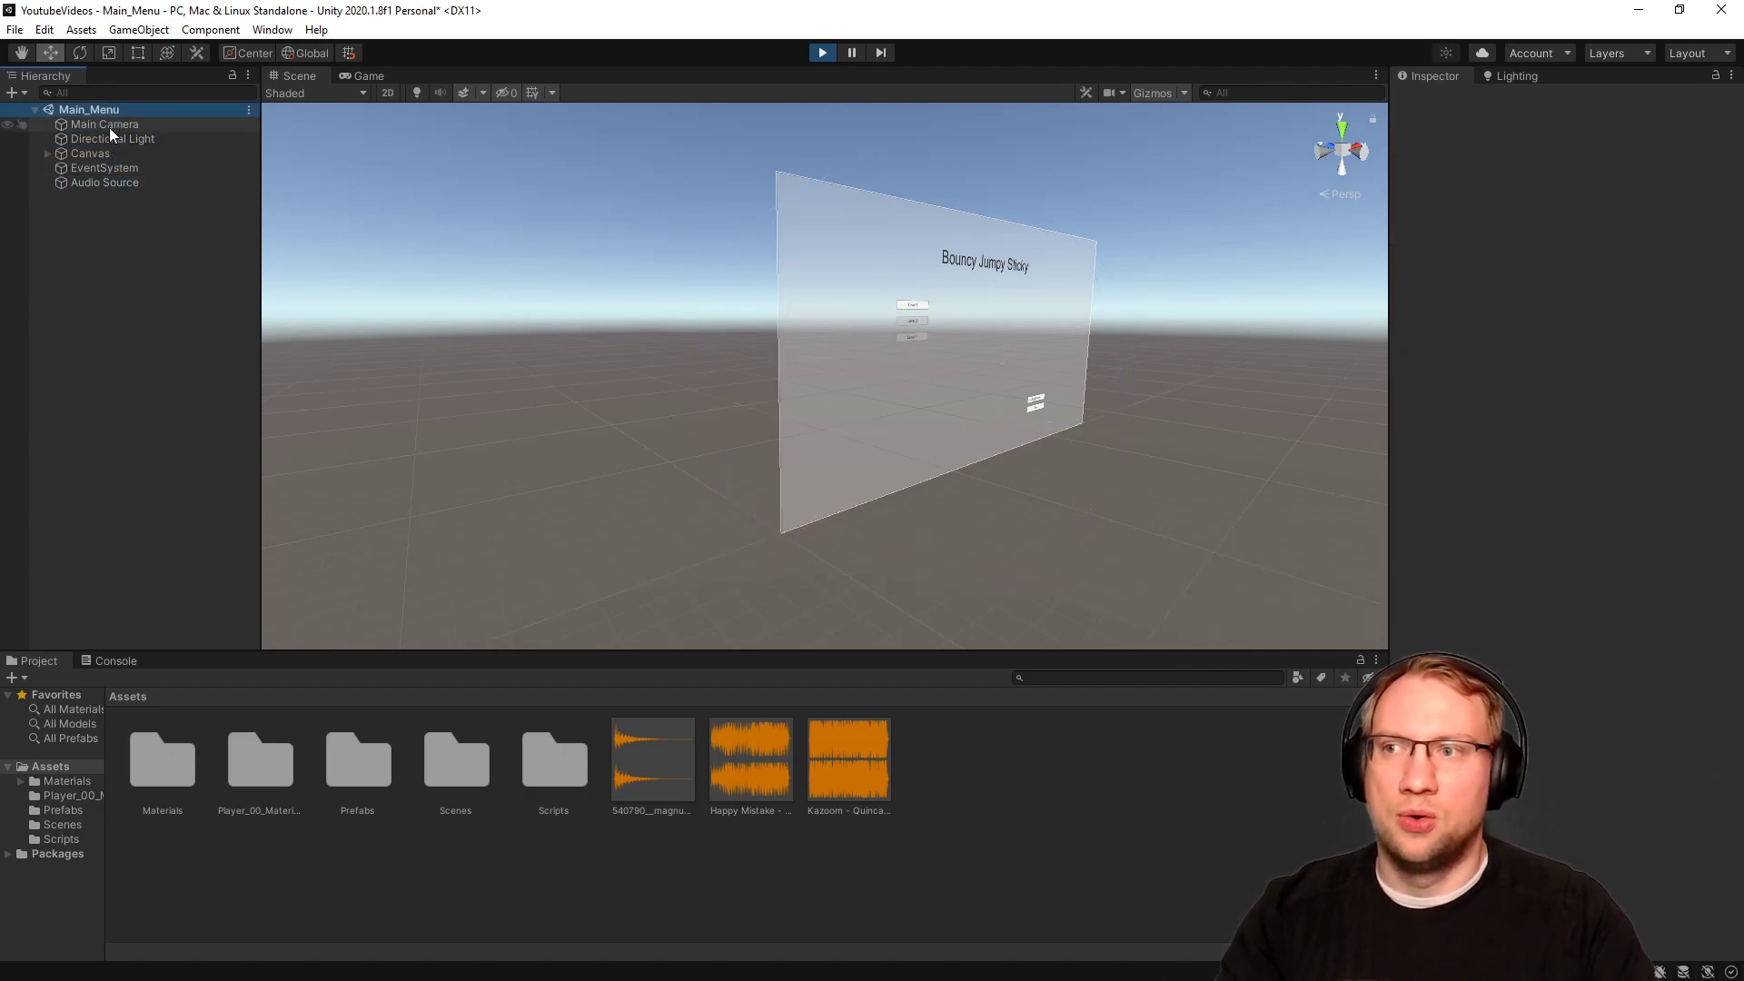
click(109, 127)
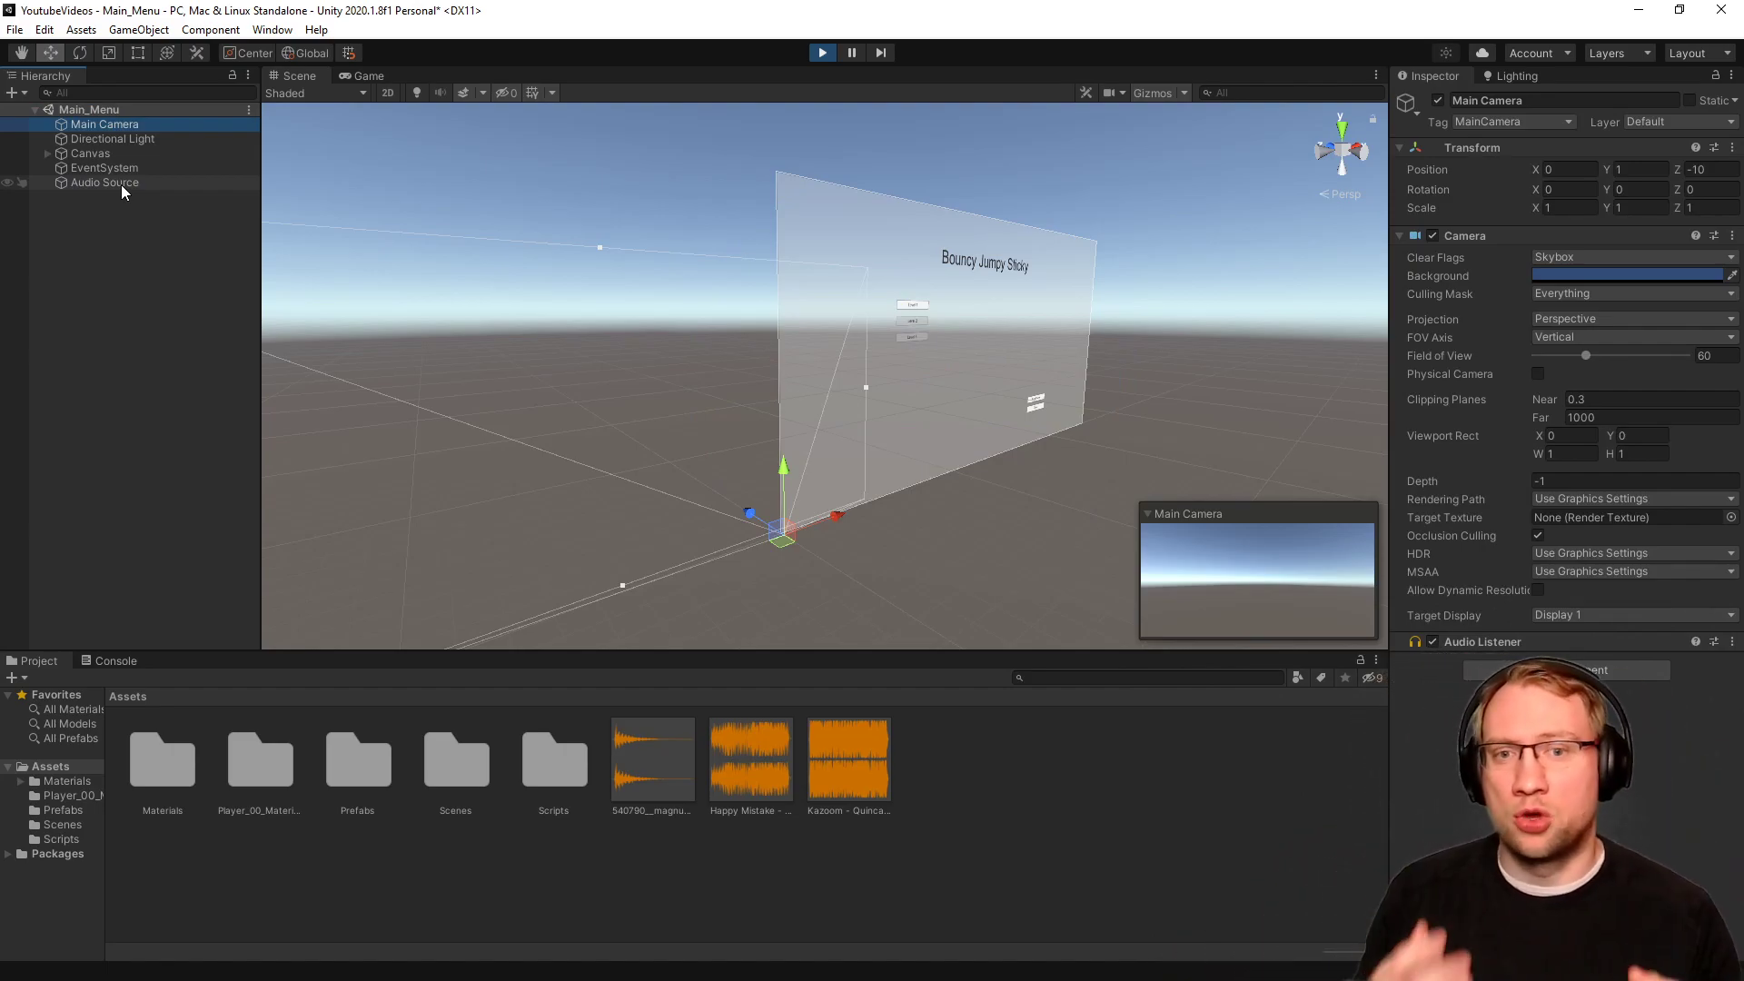
double_click(121, 183)
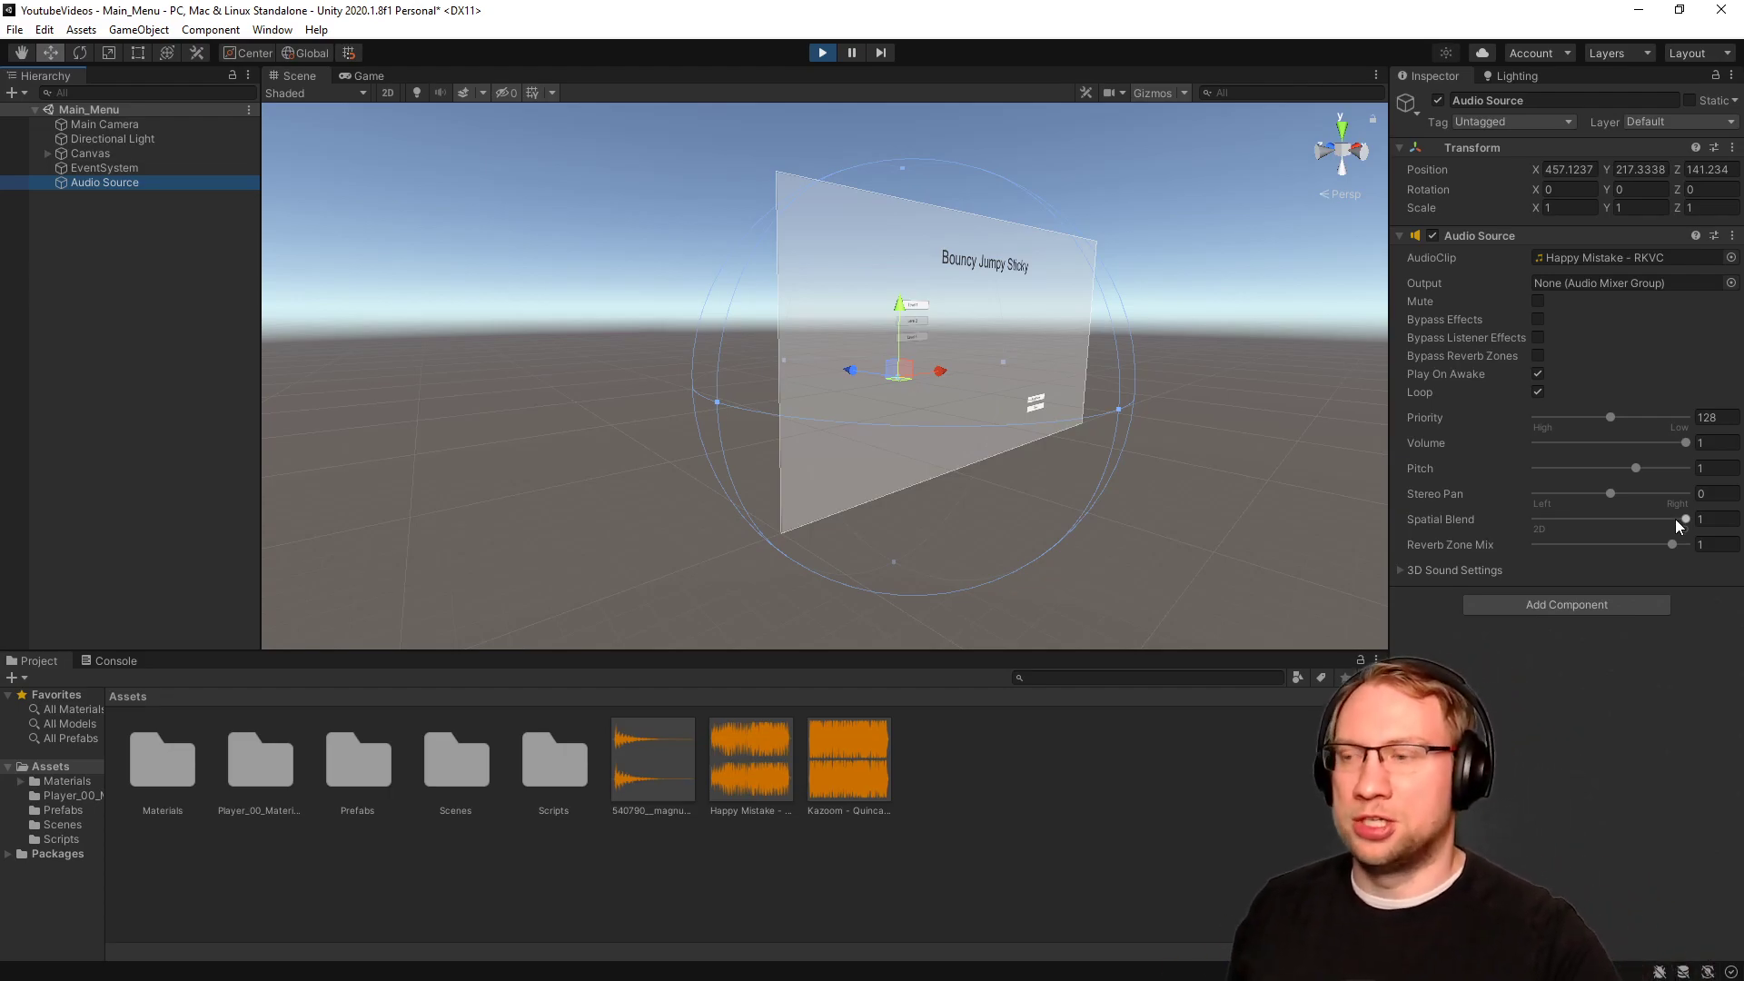
Expand the Audio Source's 3D Sound Settings and set Volume Rolloff to Linear Rolloff.
click(1399, 568)
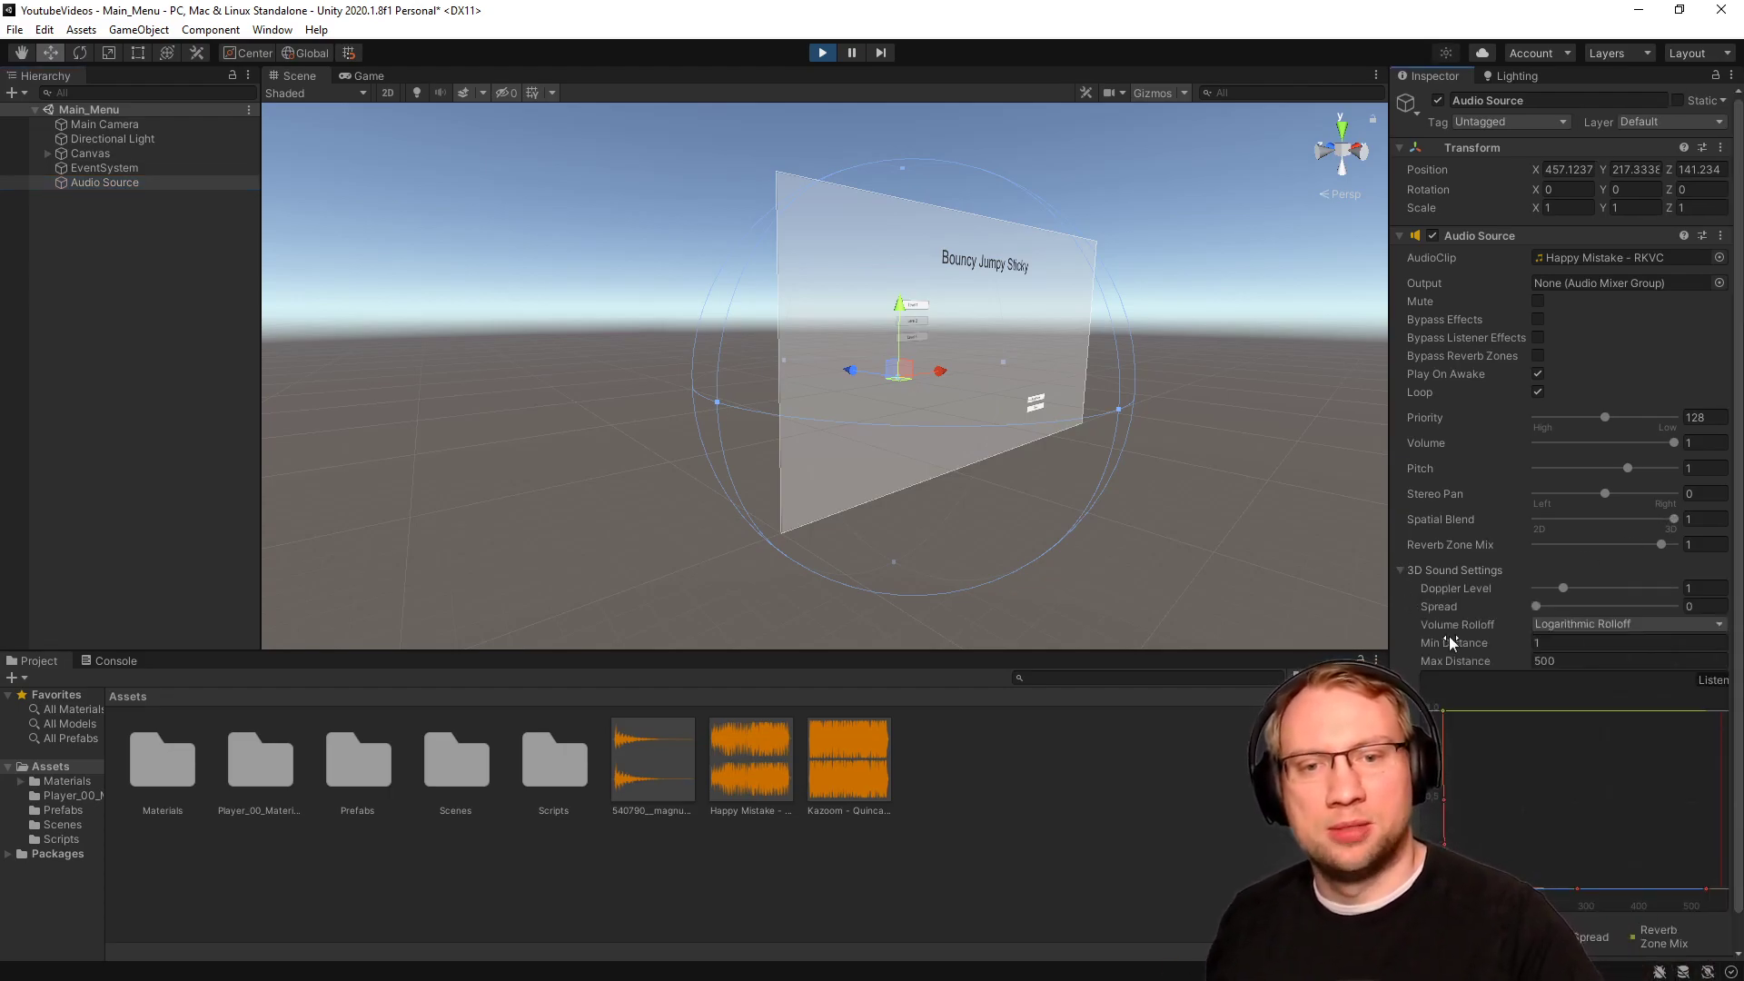
scroll(1450, 640, down, 2)
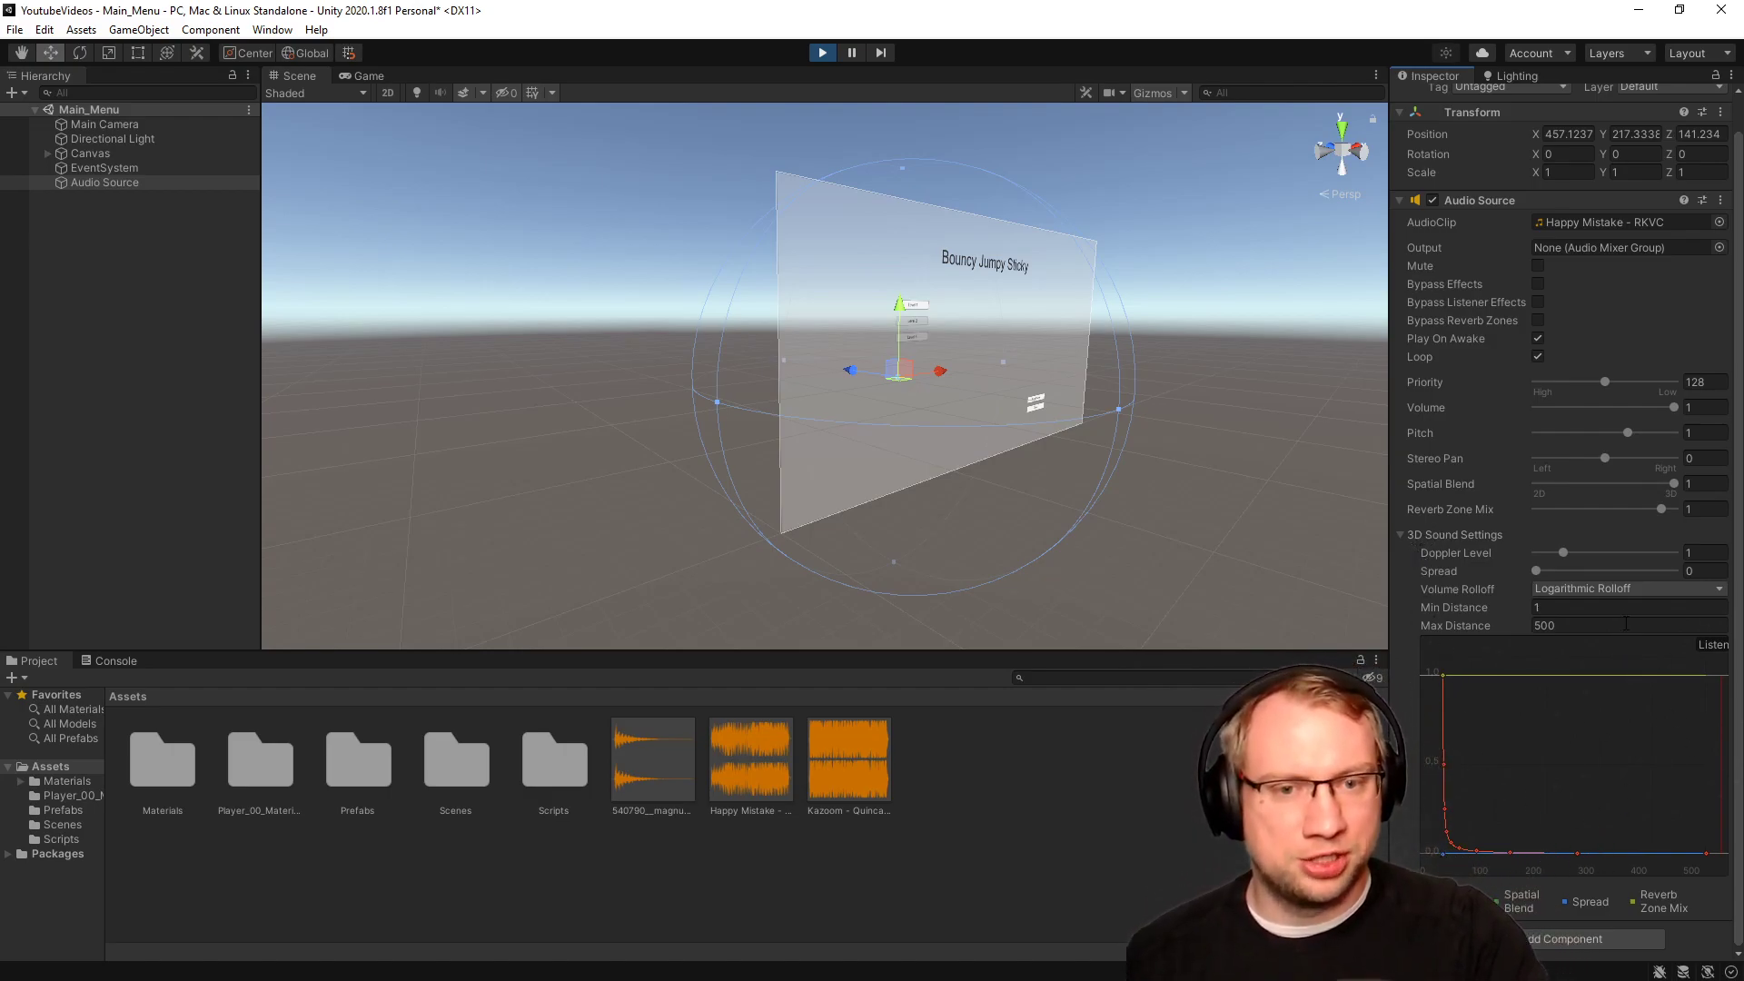
click(1613, 587)
click(1596, 631)
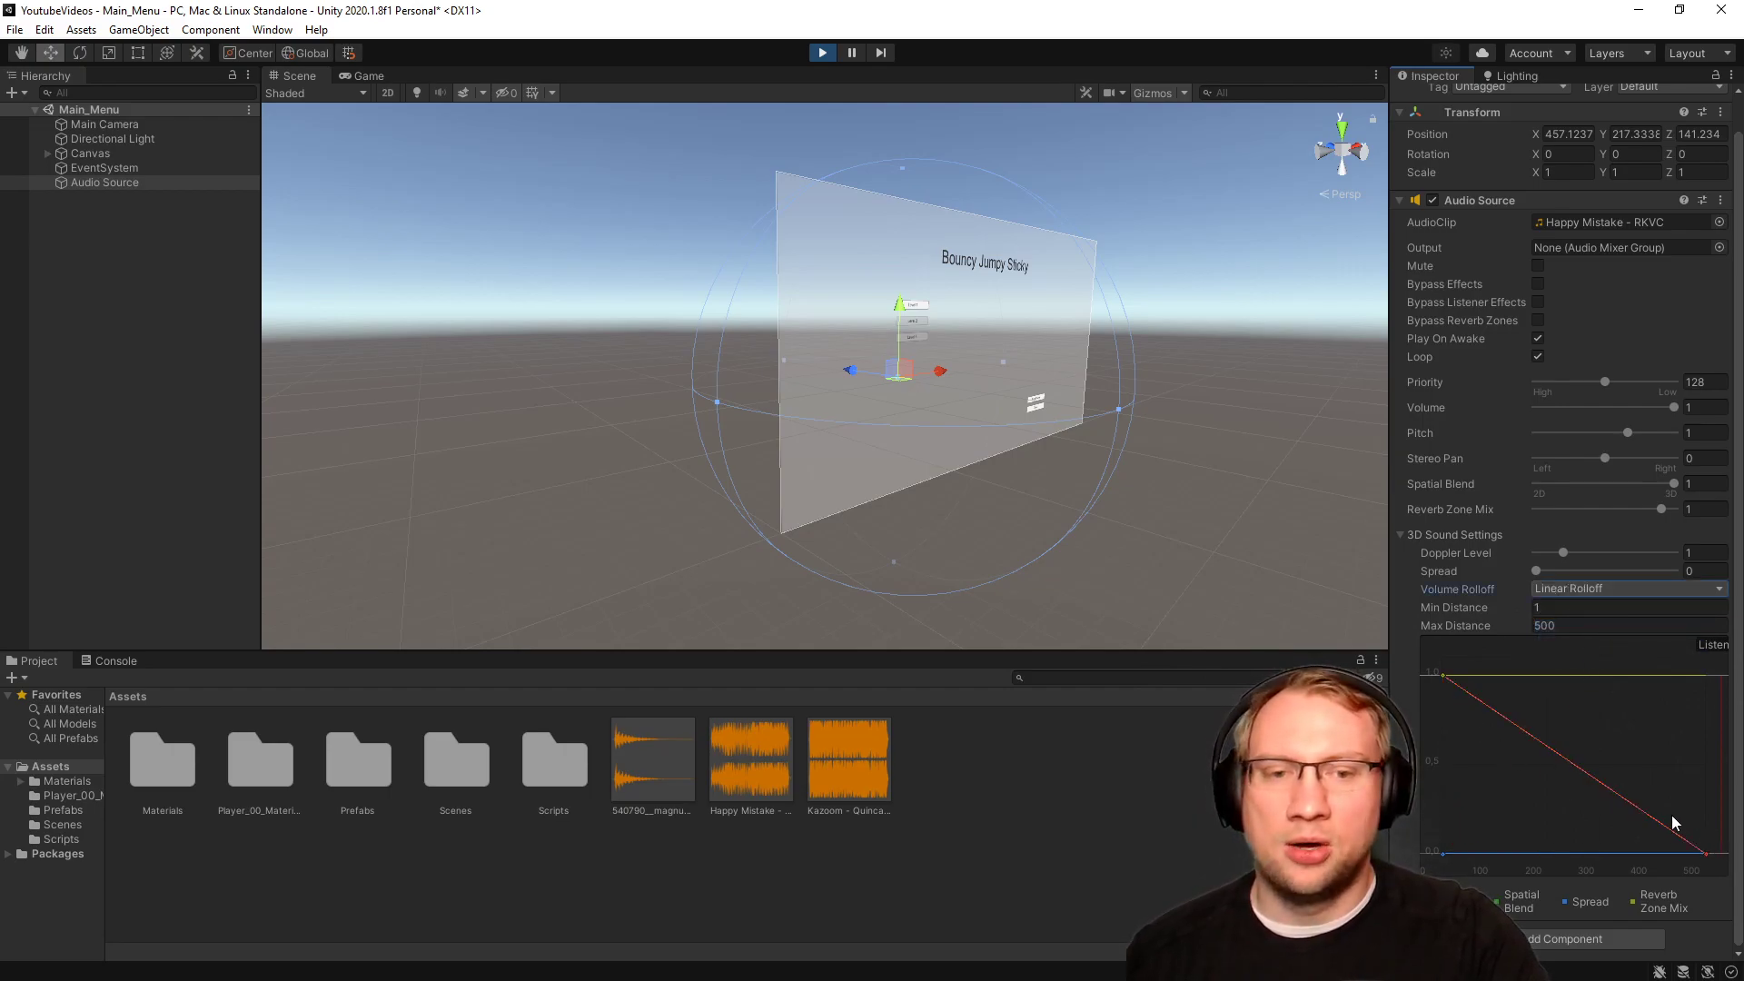
Move the Main Camera to about X 402, Y 46 and check the Listener marker on the Audio Source's rolloff curve.
click(115, 129)
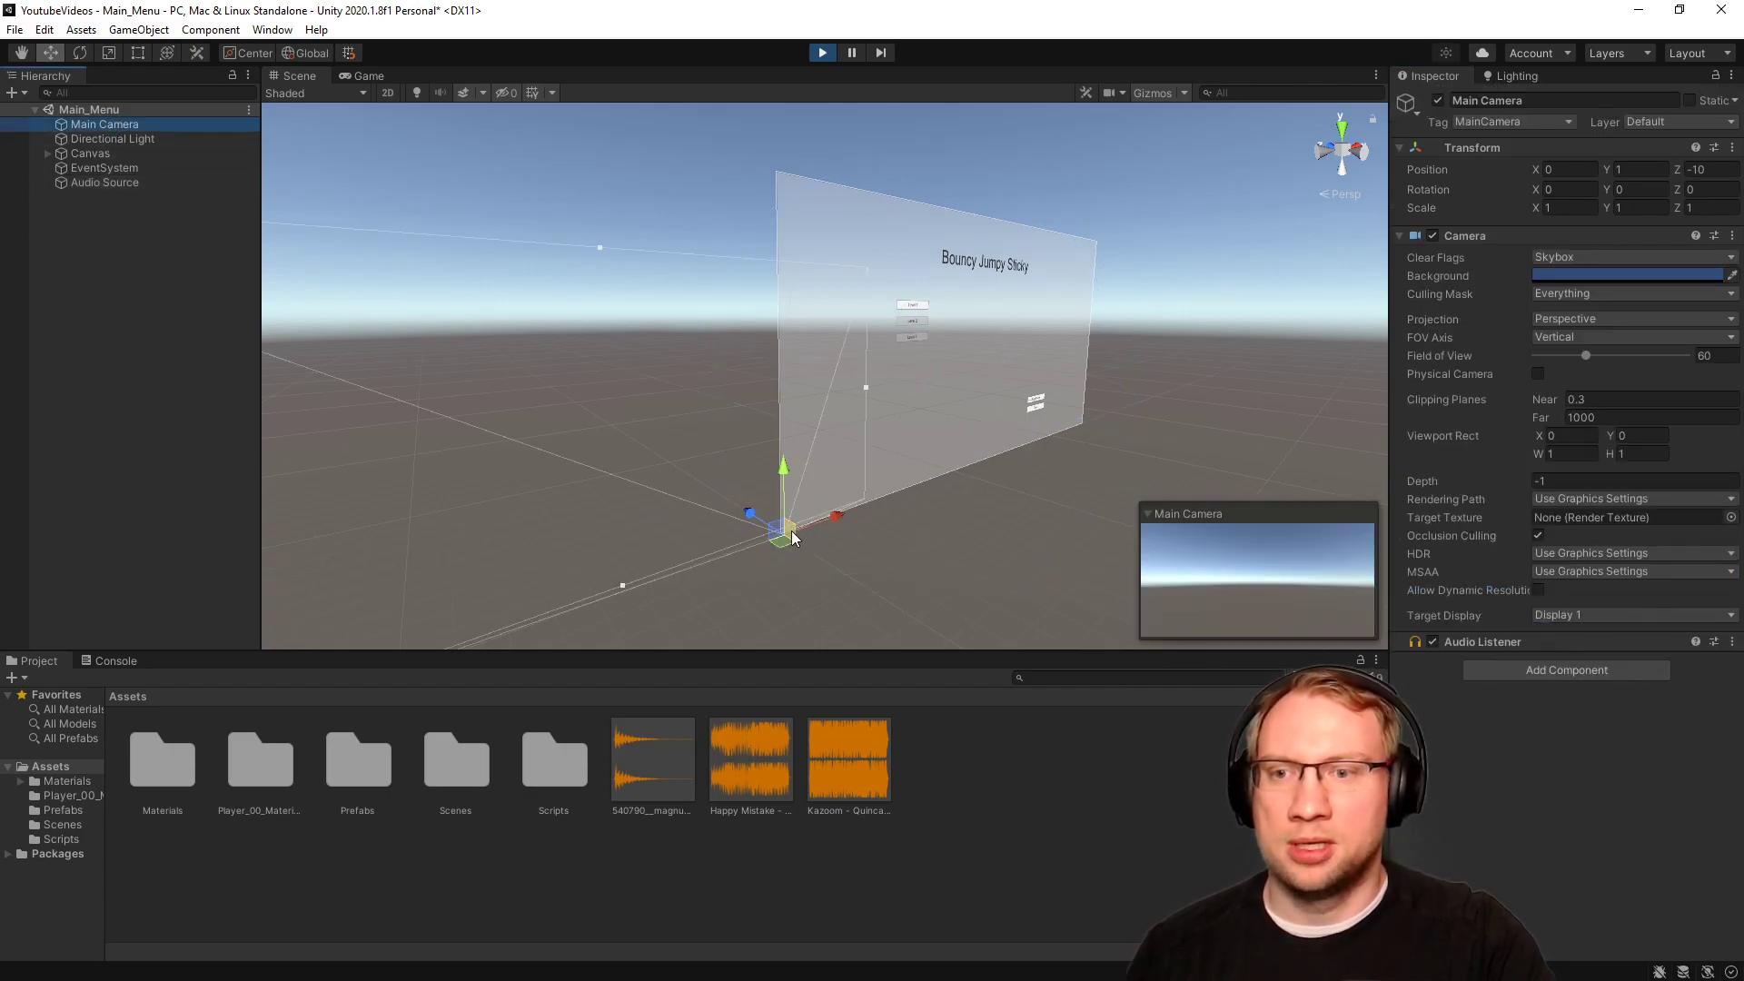
drag(839, 518, 1033, 462)
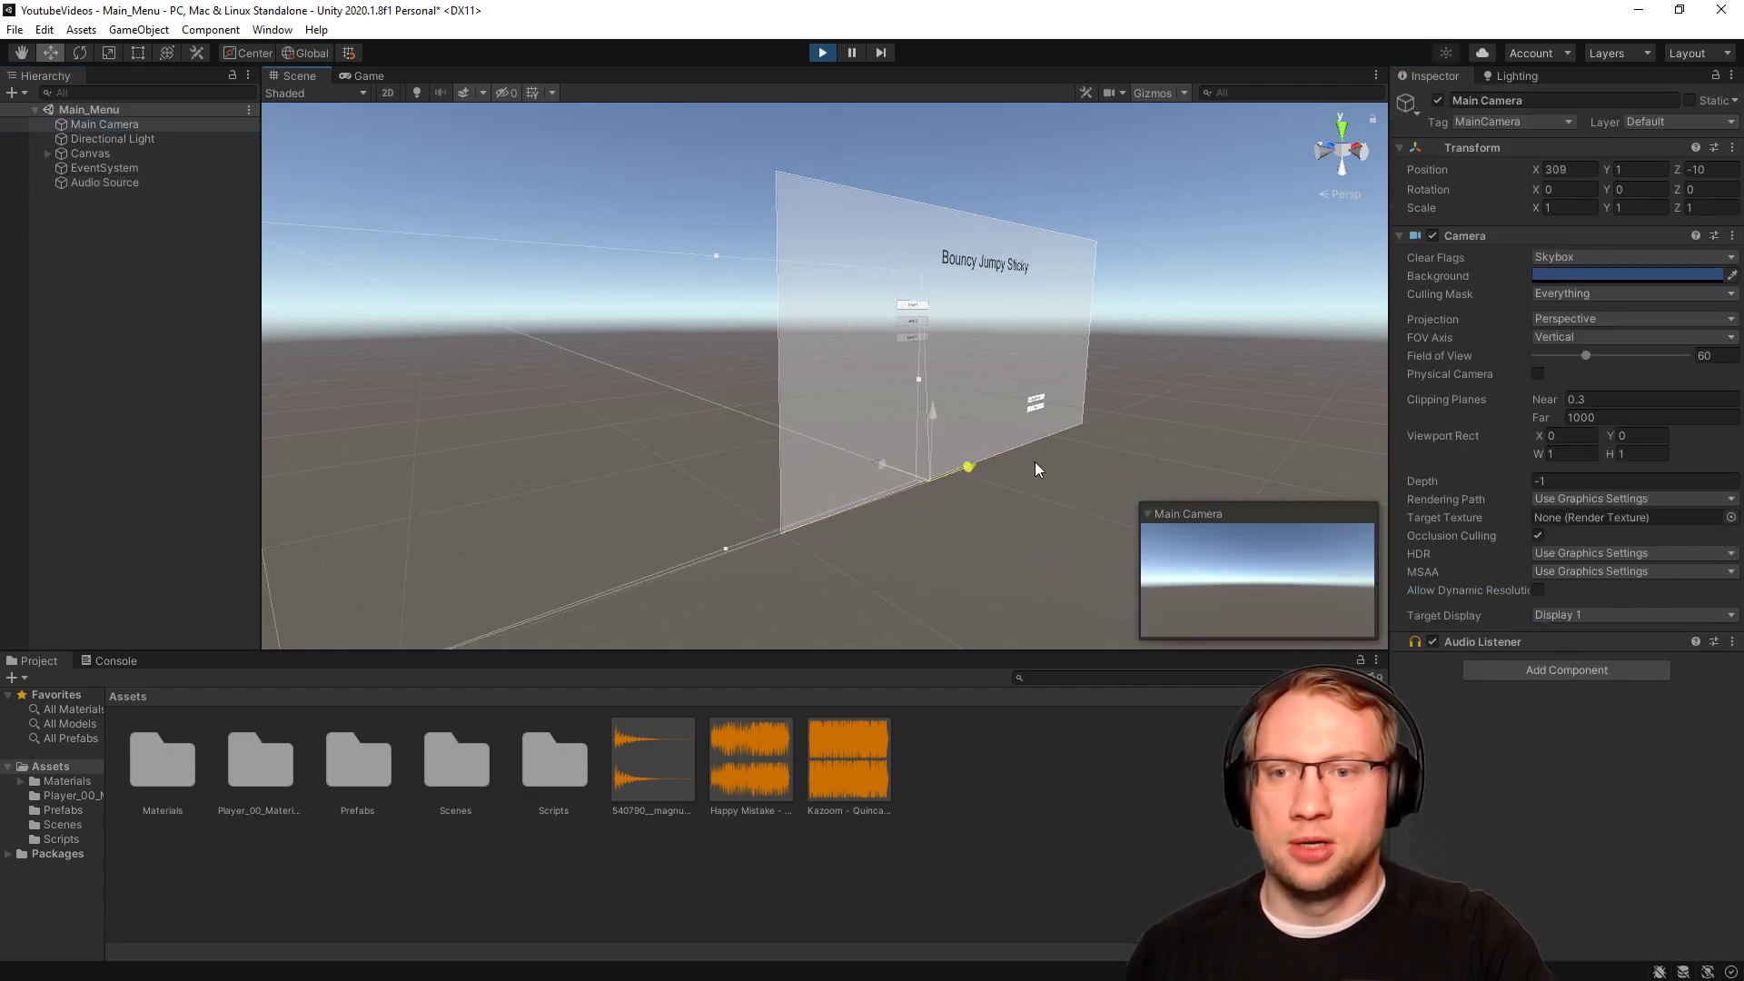
drag(930, 411, 930, 400)
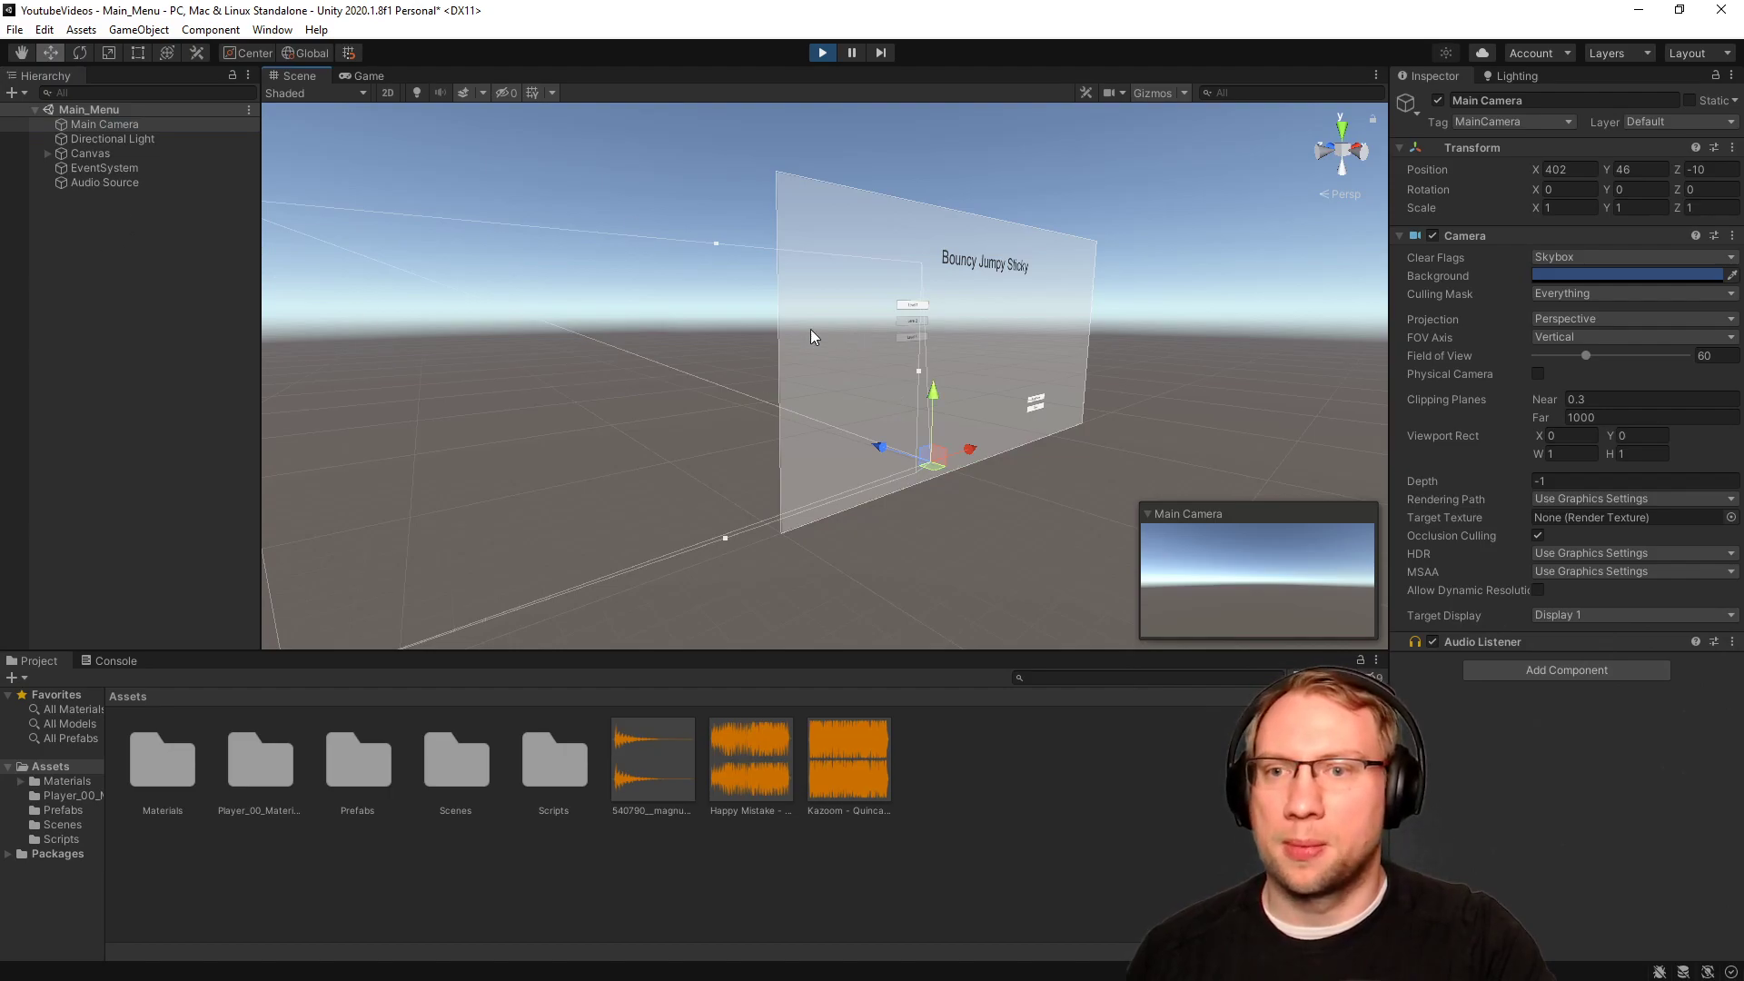
click(105, 183)
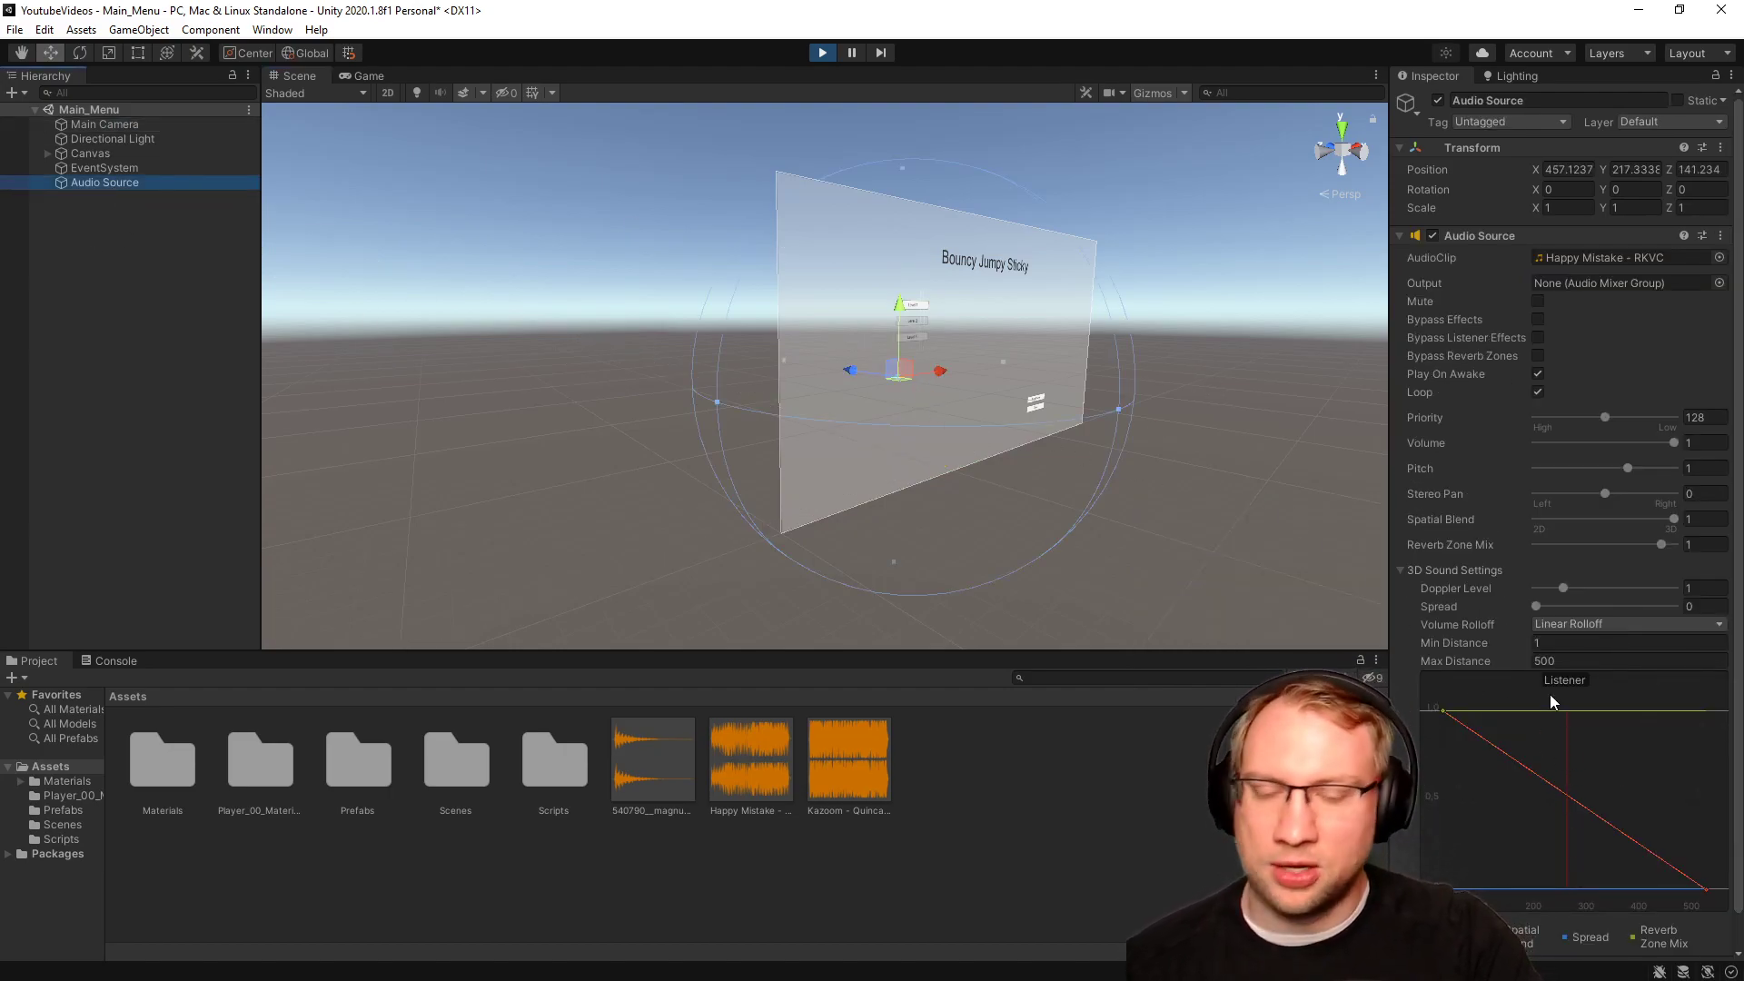
Move the Main Camera to about X 348, Y 297 and recheck the Listener marker on the Audio Source's curve.
click(104, 123)
drag(938, 403, 929, 289)
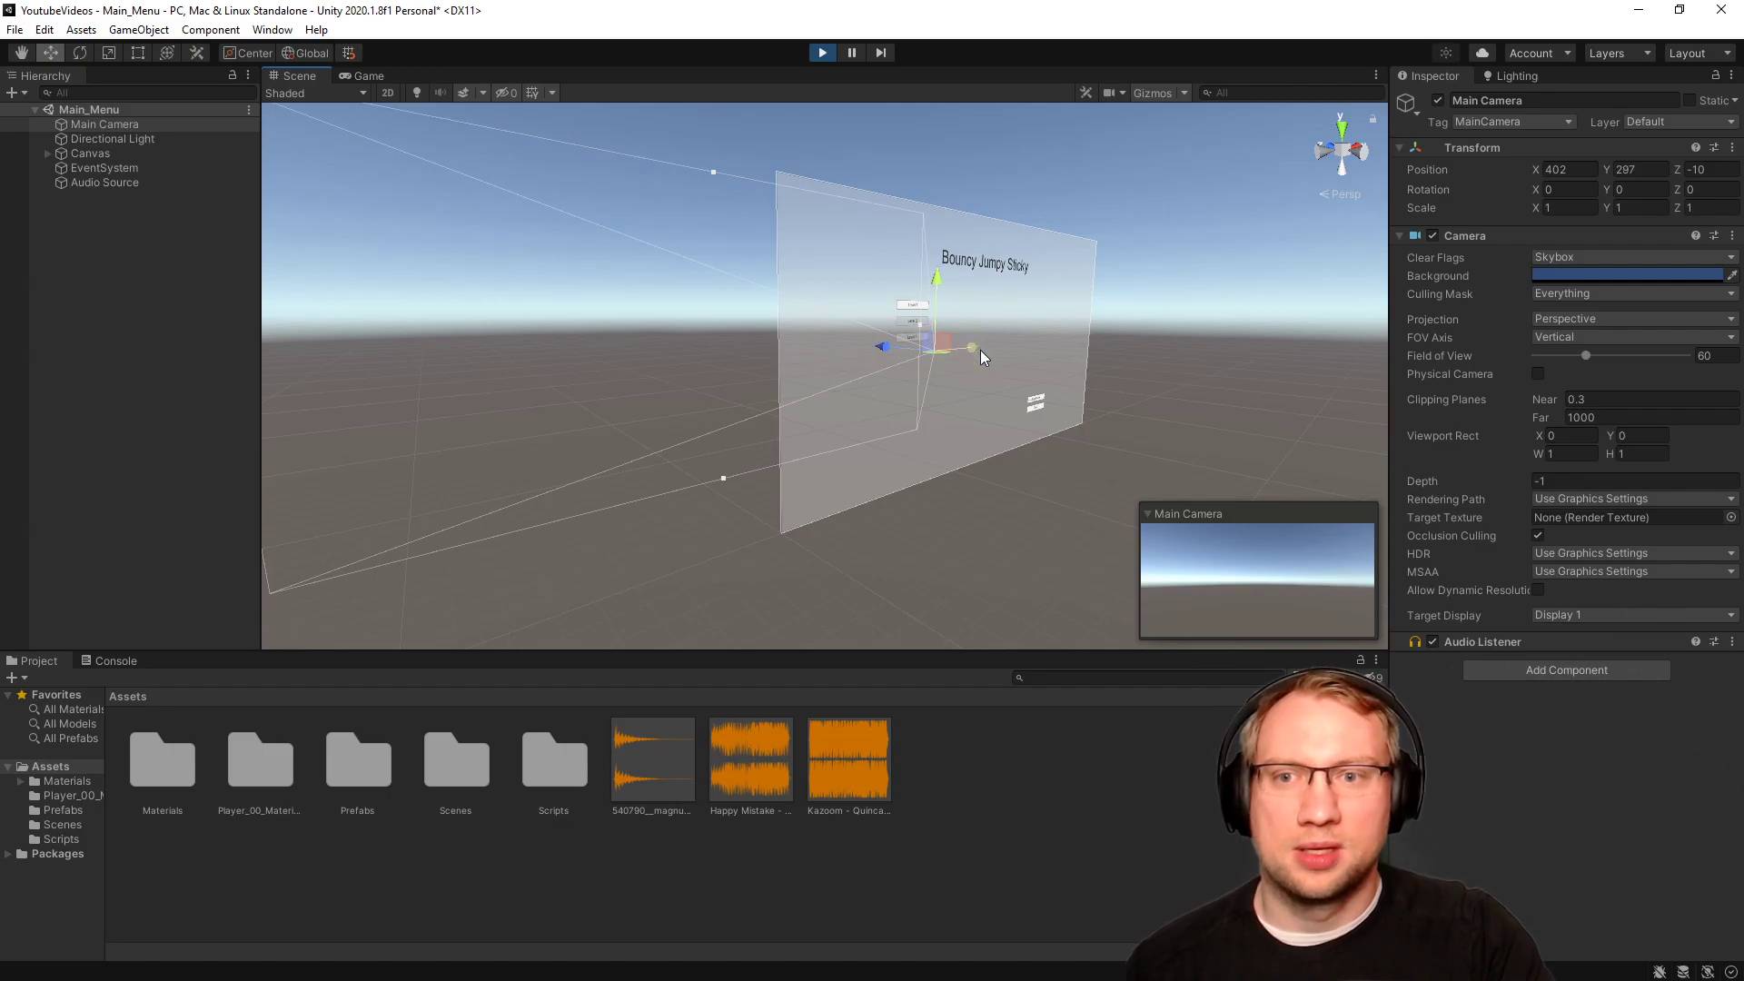
drag(979, 351, 965, 348)
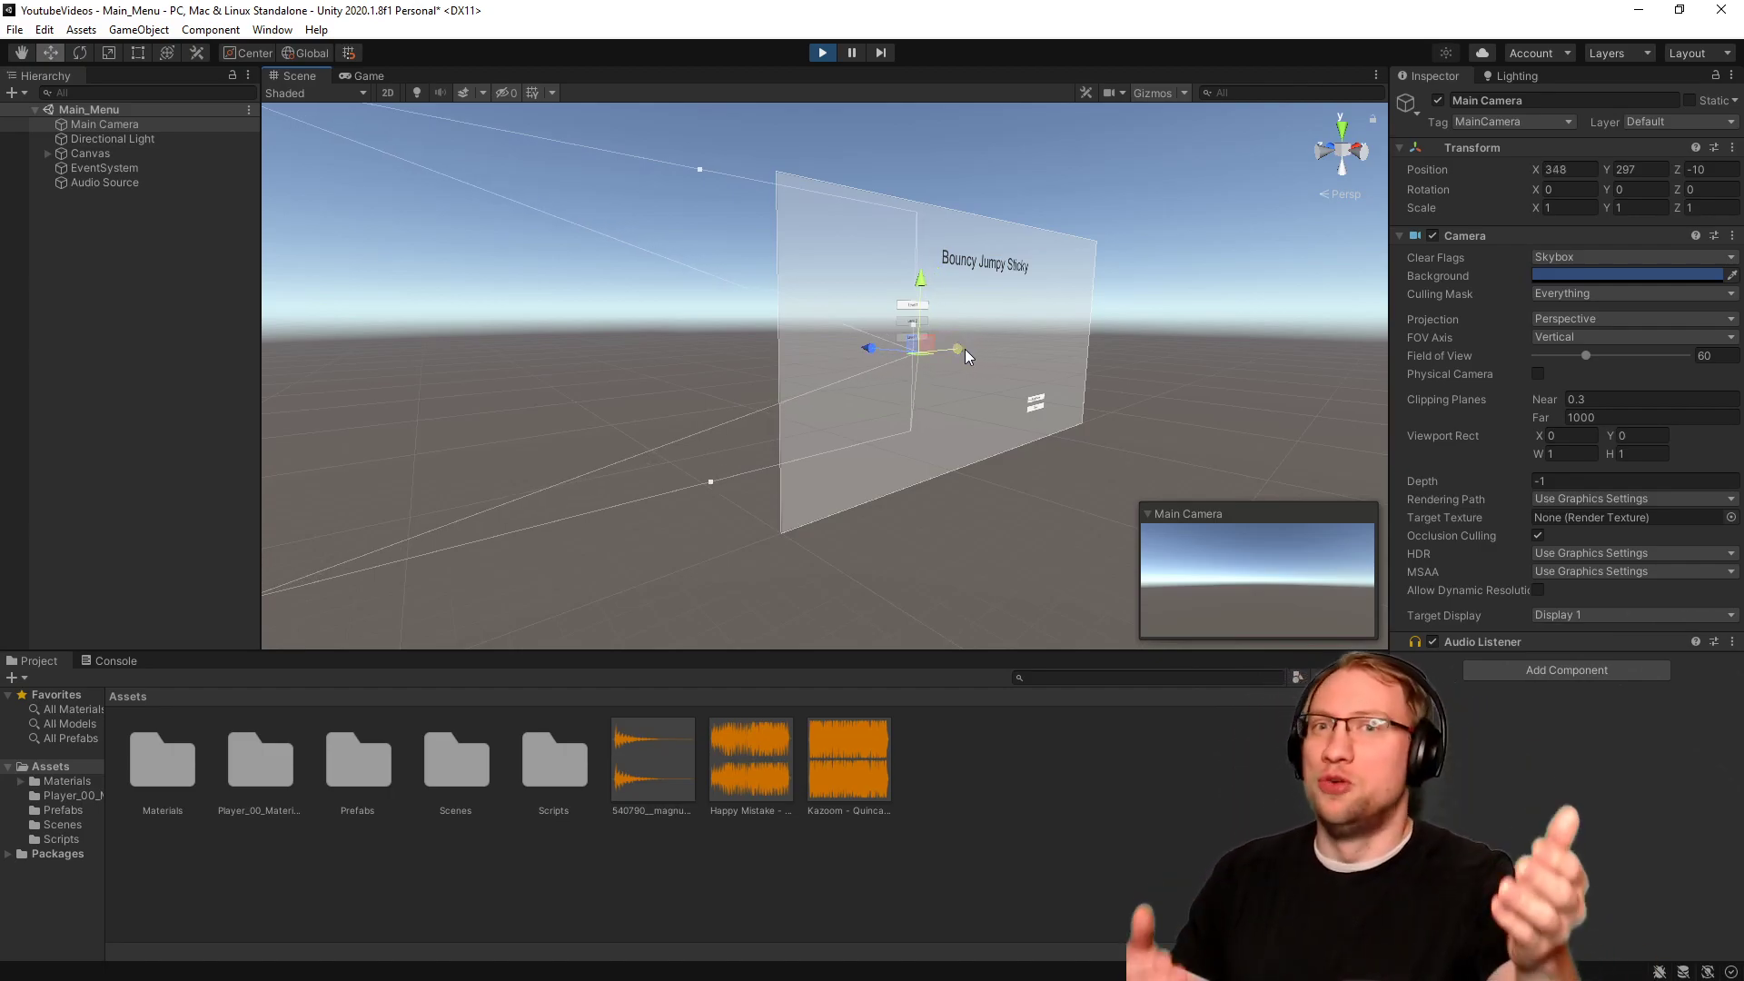
click(173, 186)
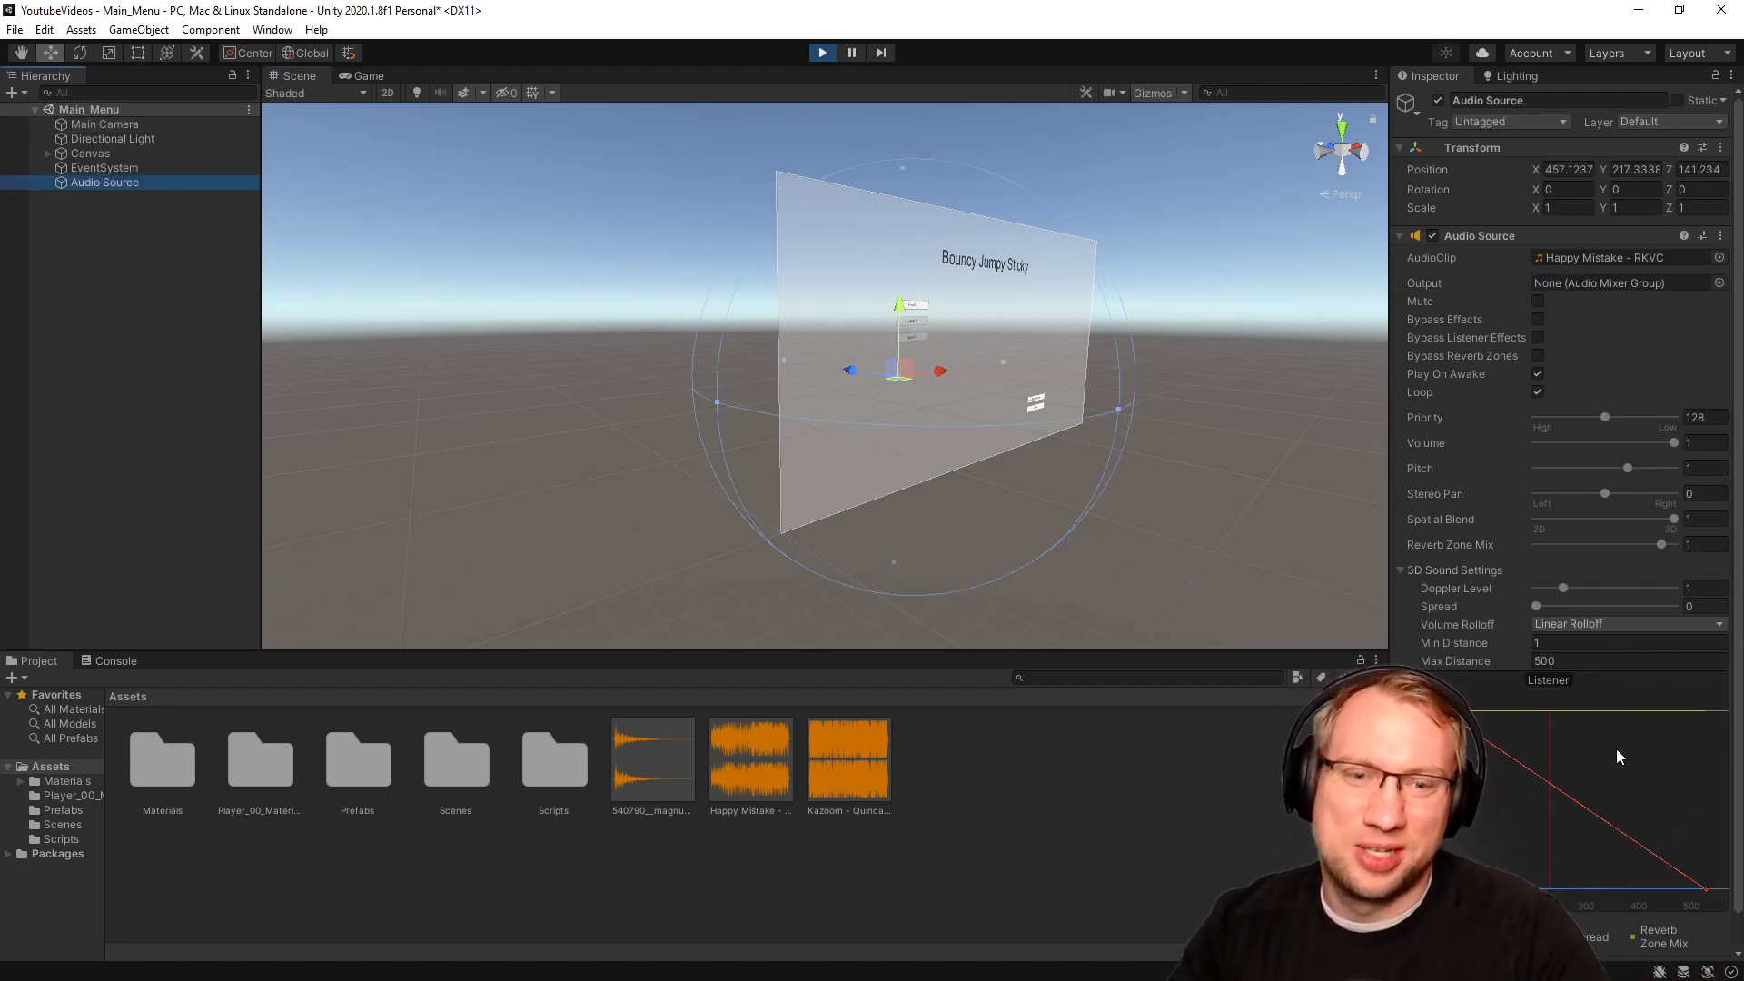
Reduce the Audio Source's Max Distance to about 50.8 and collapse its 3D Sound Settings.
click(1462, 660)
drag(1403, 661, 1377, 661)
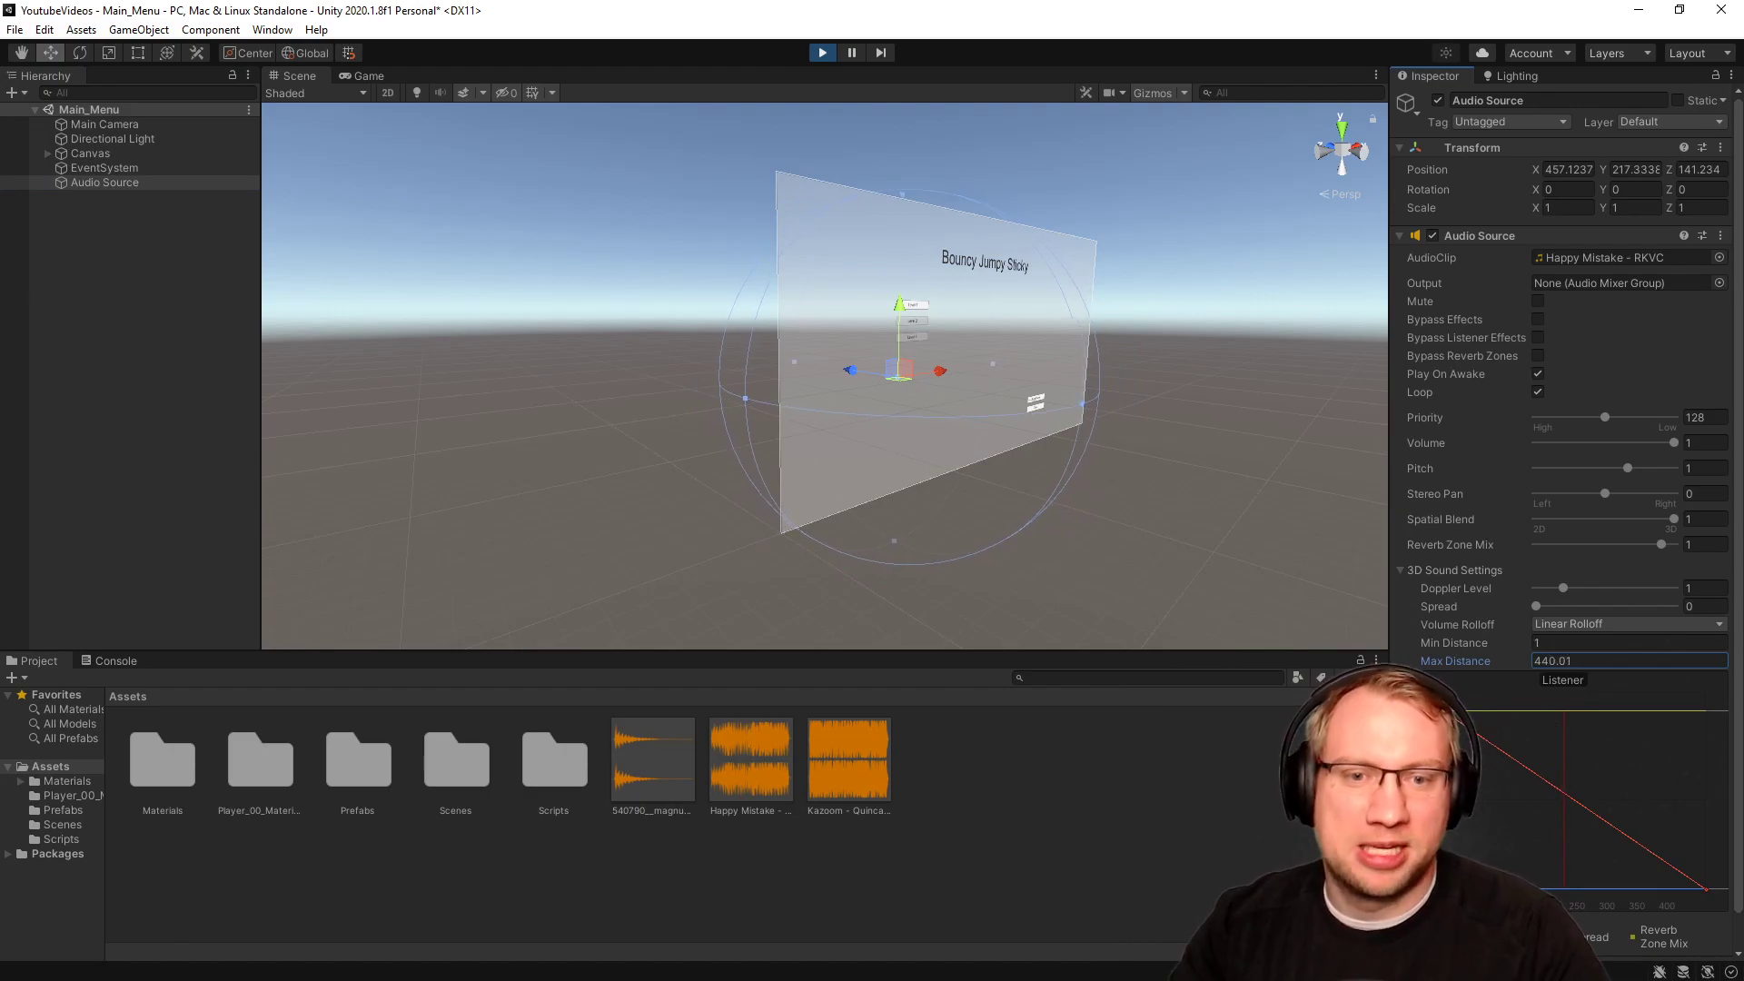
drag(1486, 663, 1709, 712)
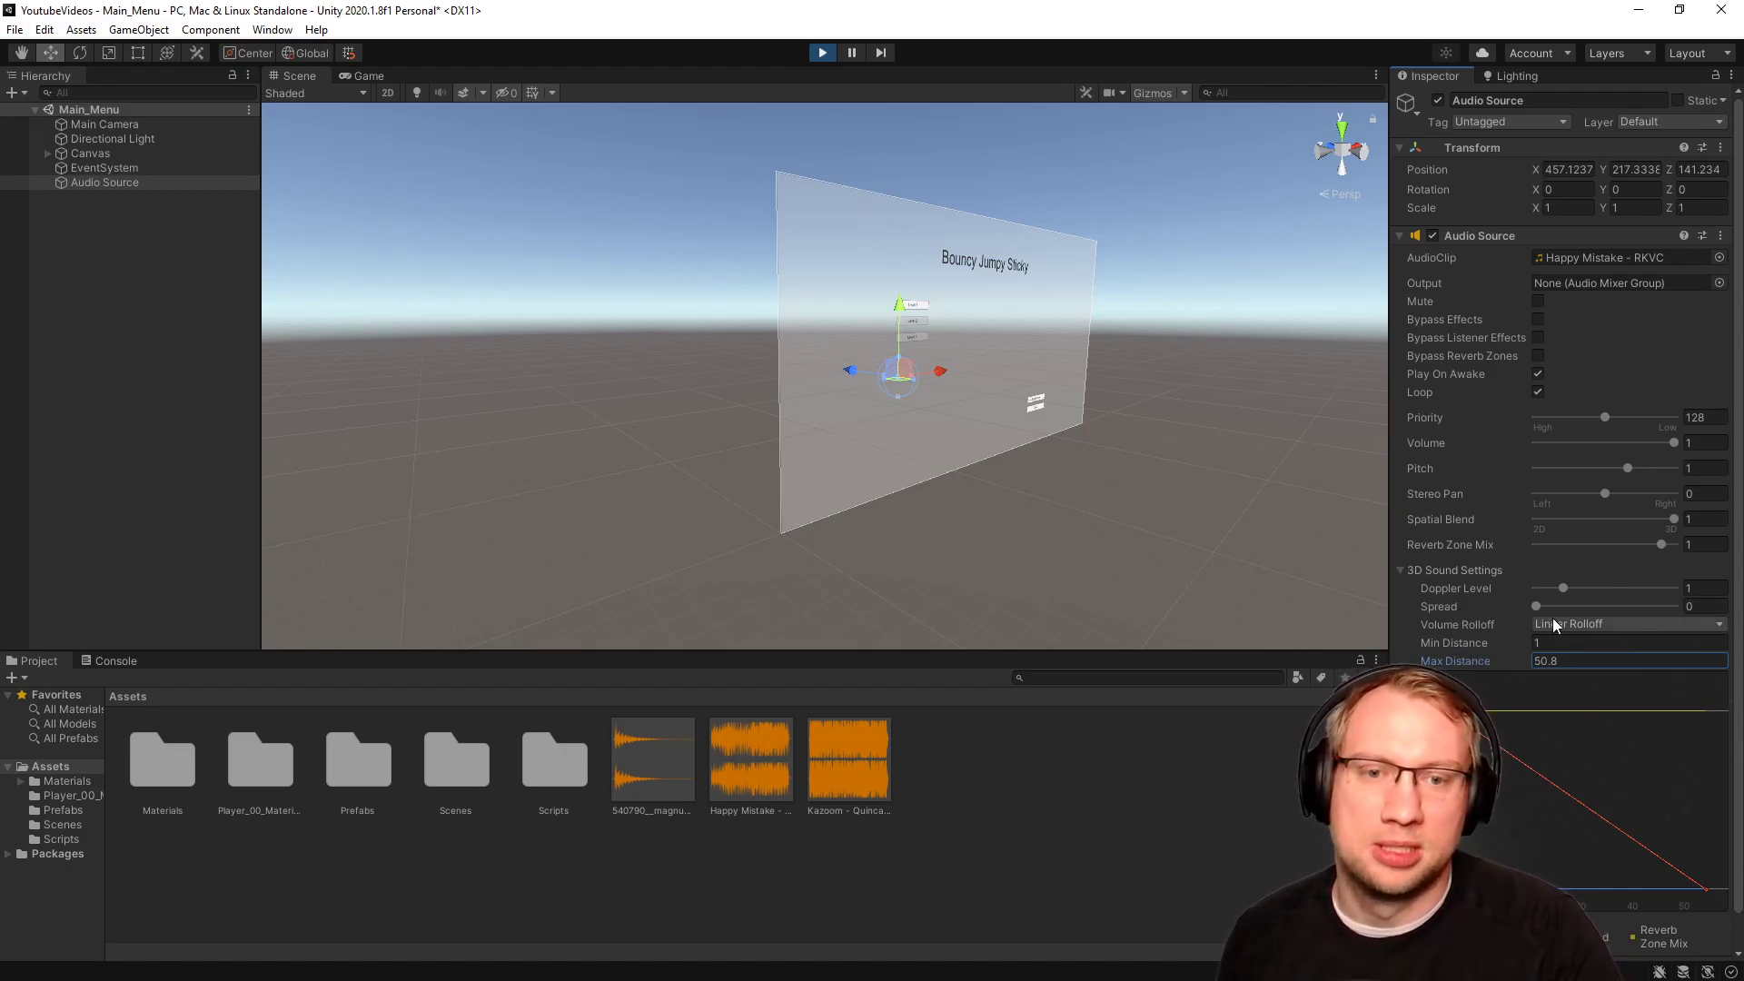
click(1399, 569)
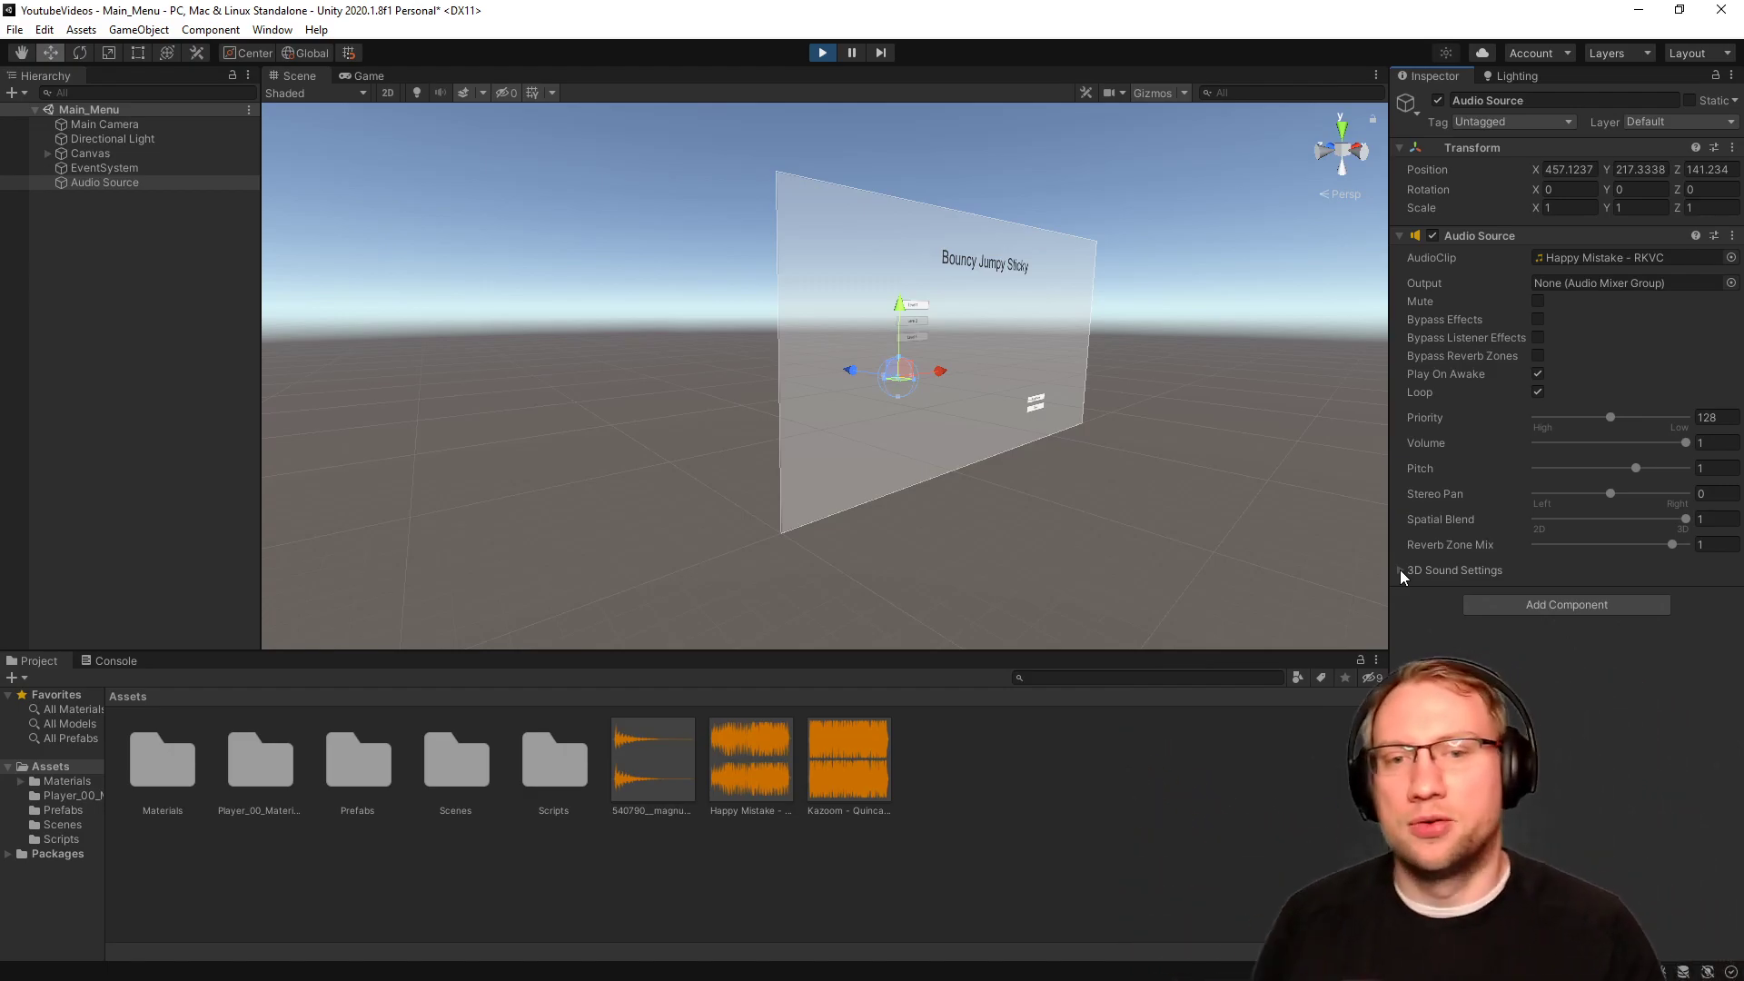
Return the Audio Source's Spatial Blend to 0, stop the running game, and reselect the Audio Source.
drag(1685, 519, 1480, 514)
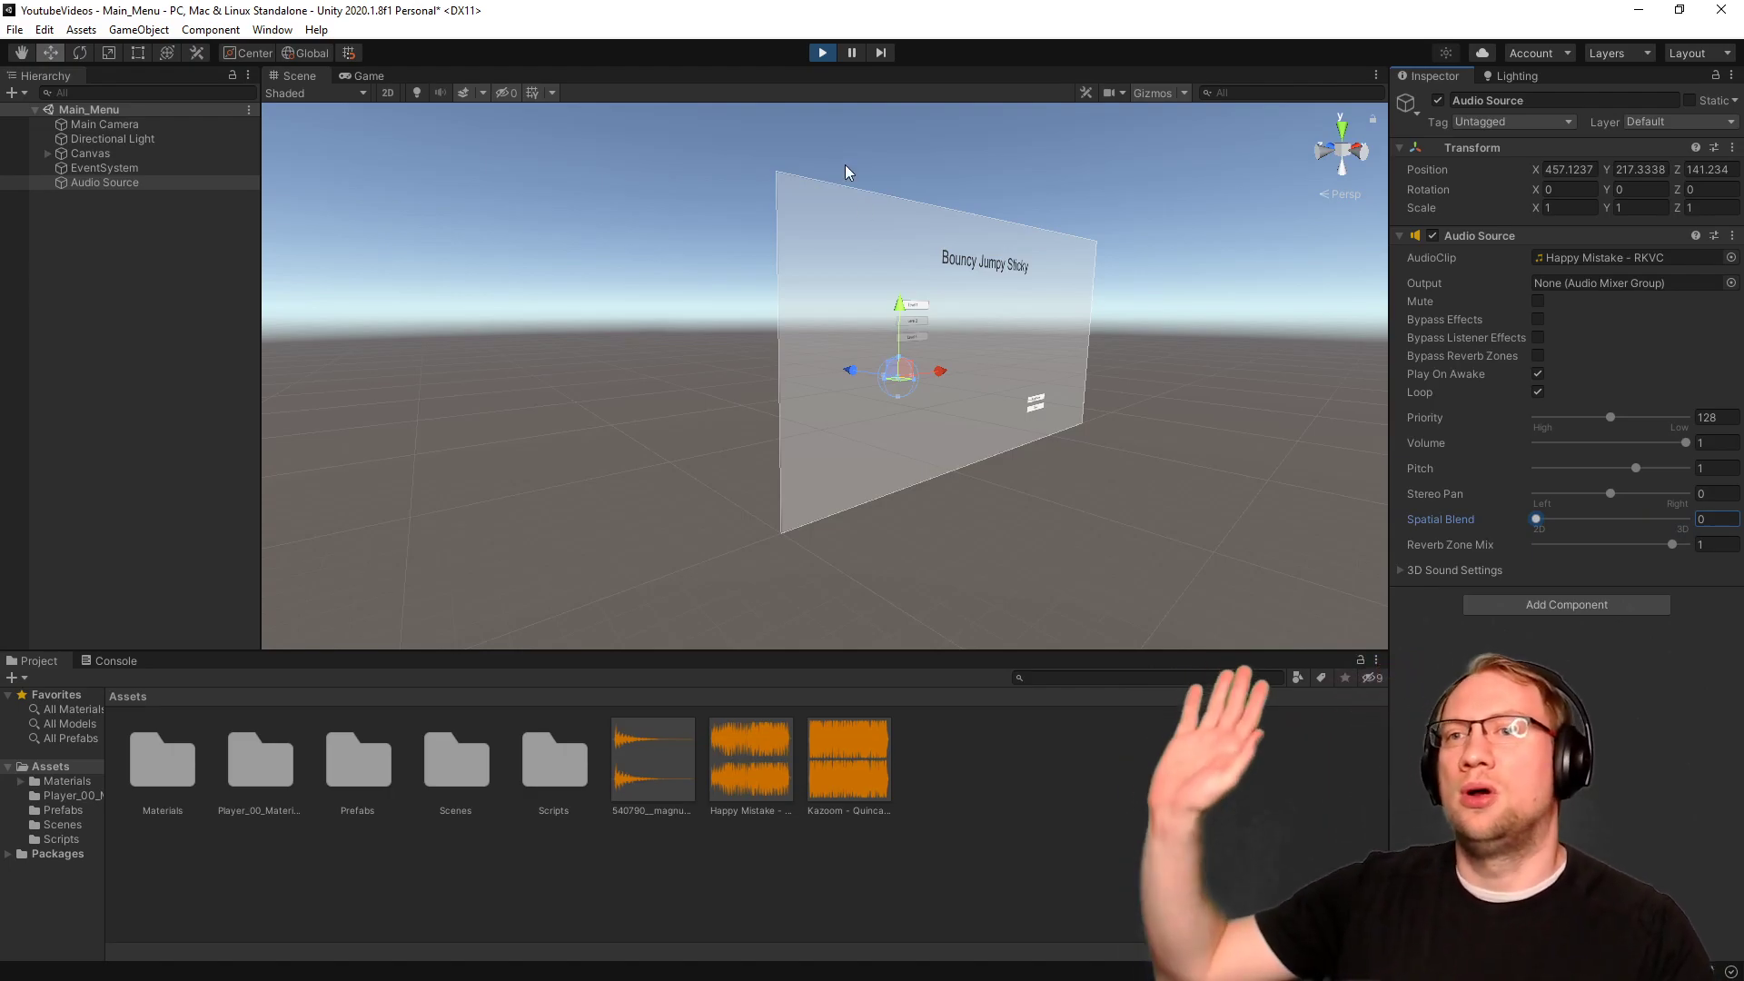
click(825, 54)
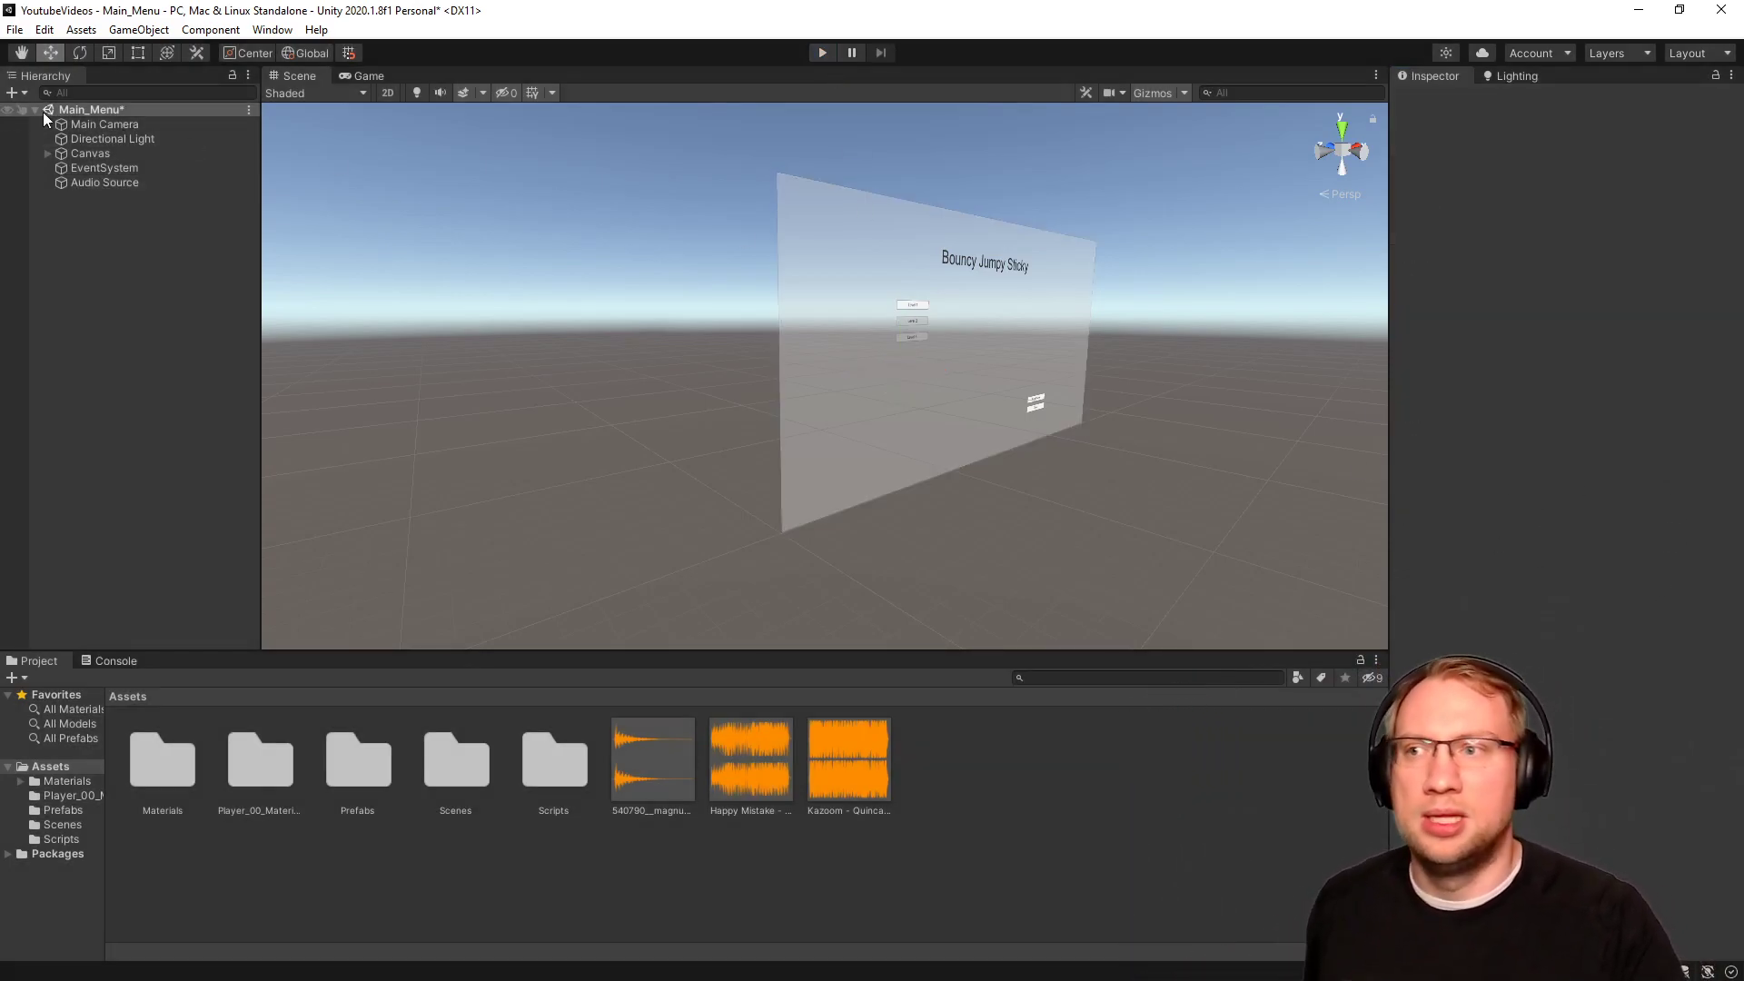
click(100, 183)
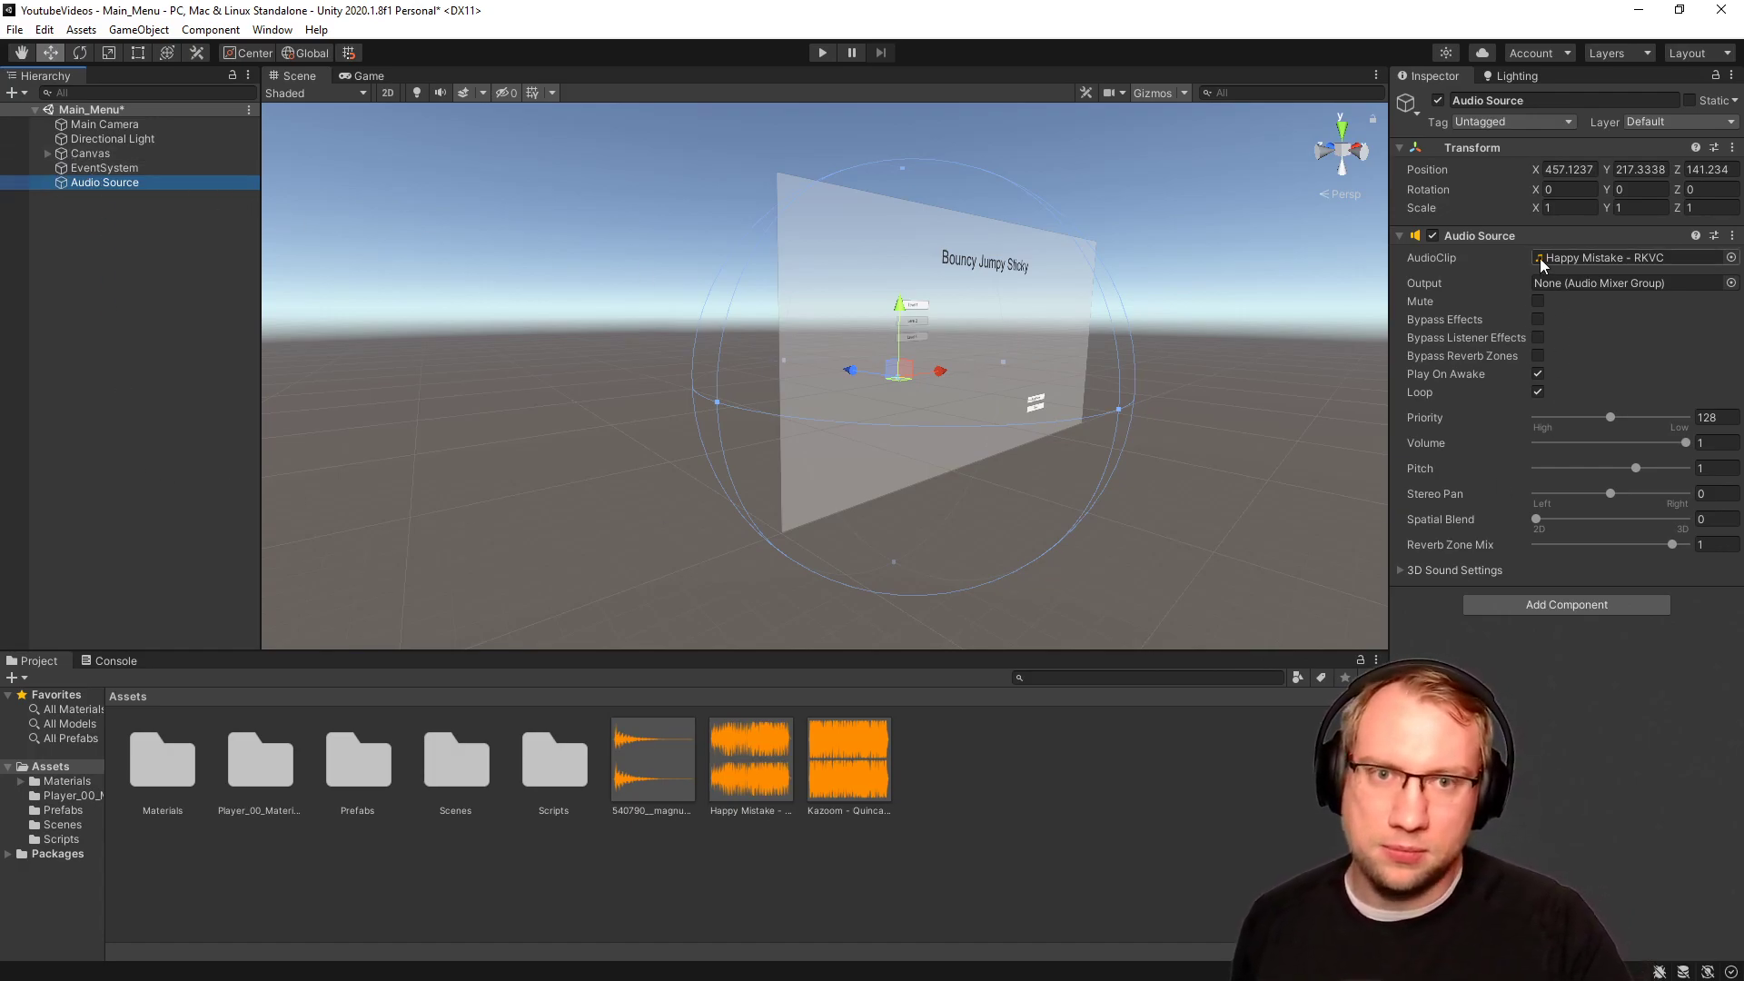
Set the Audio Source's position to 0, 0, 0 and save the Main_Menu scene.
click(1569, 170)
text(0)
key(Tab)
text(0)
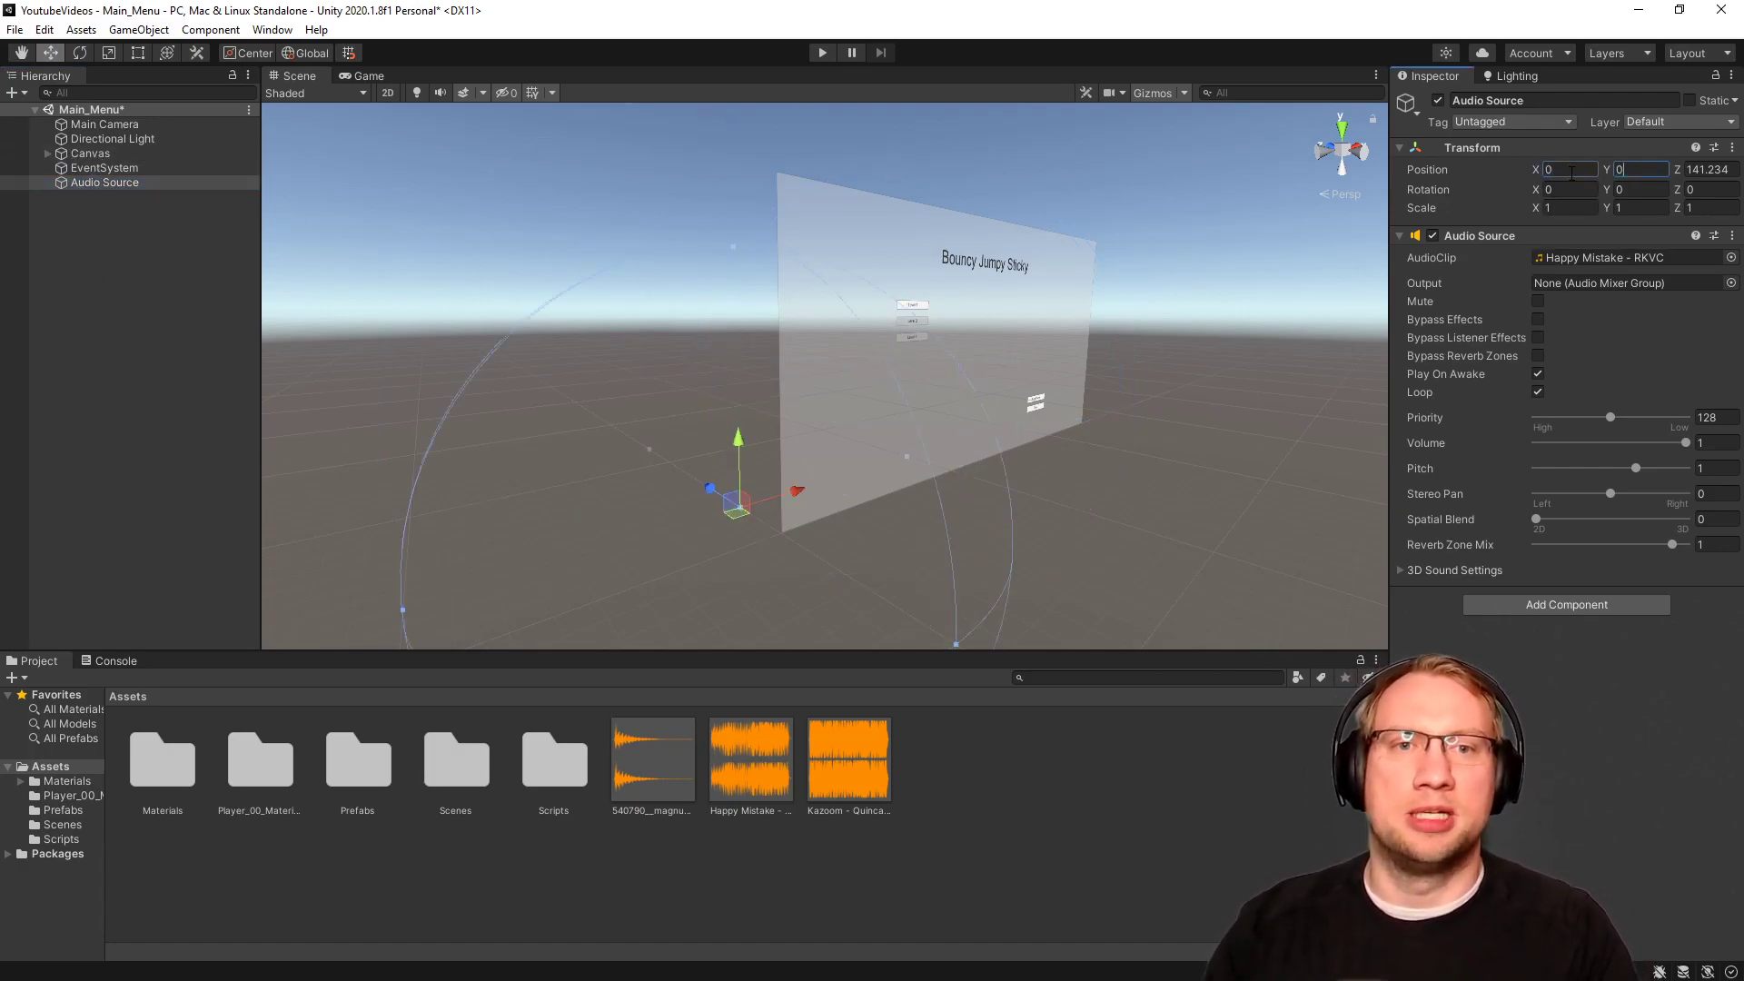
key(Tab)
text(0)
key(Return)
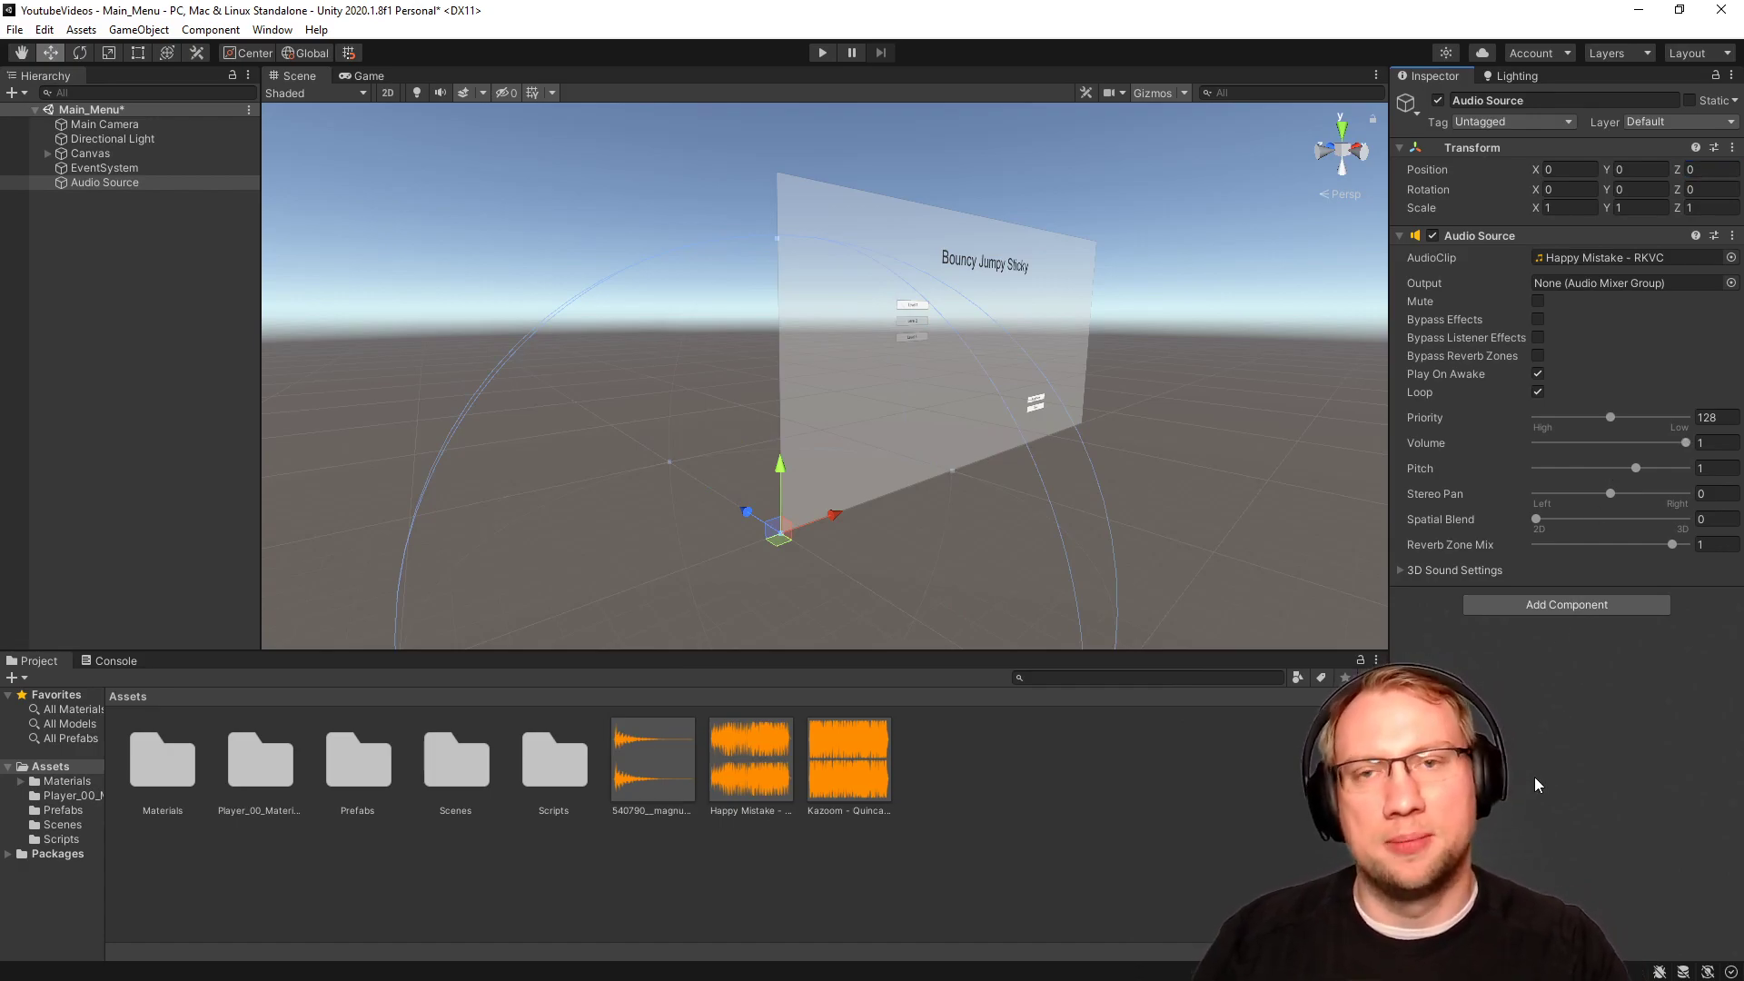
key(ctrl+s)
click(148, 355)
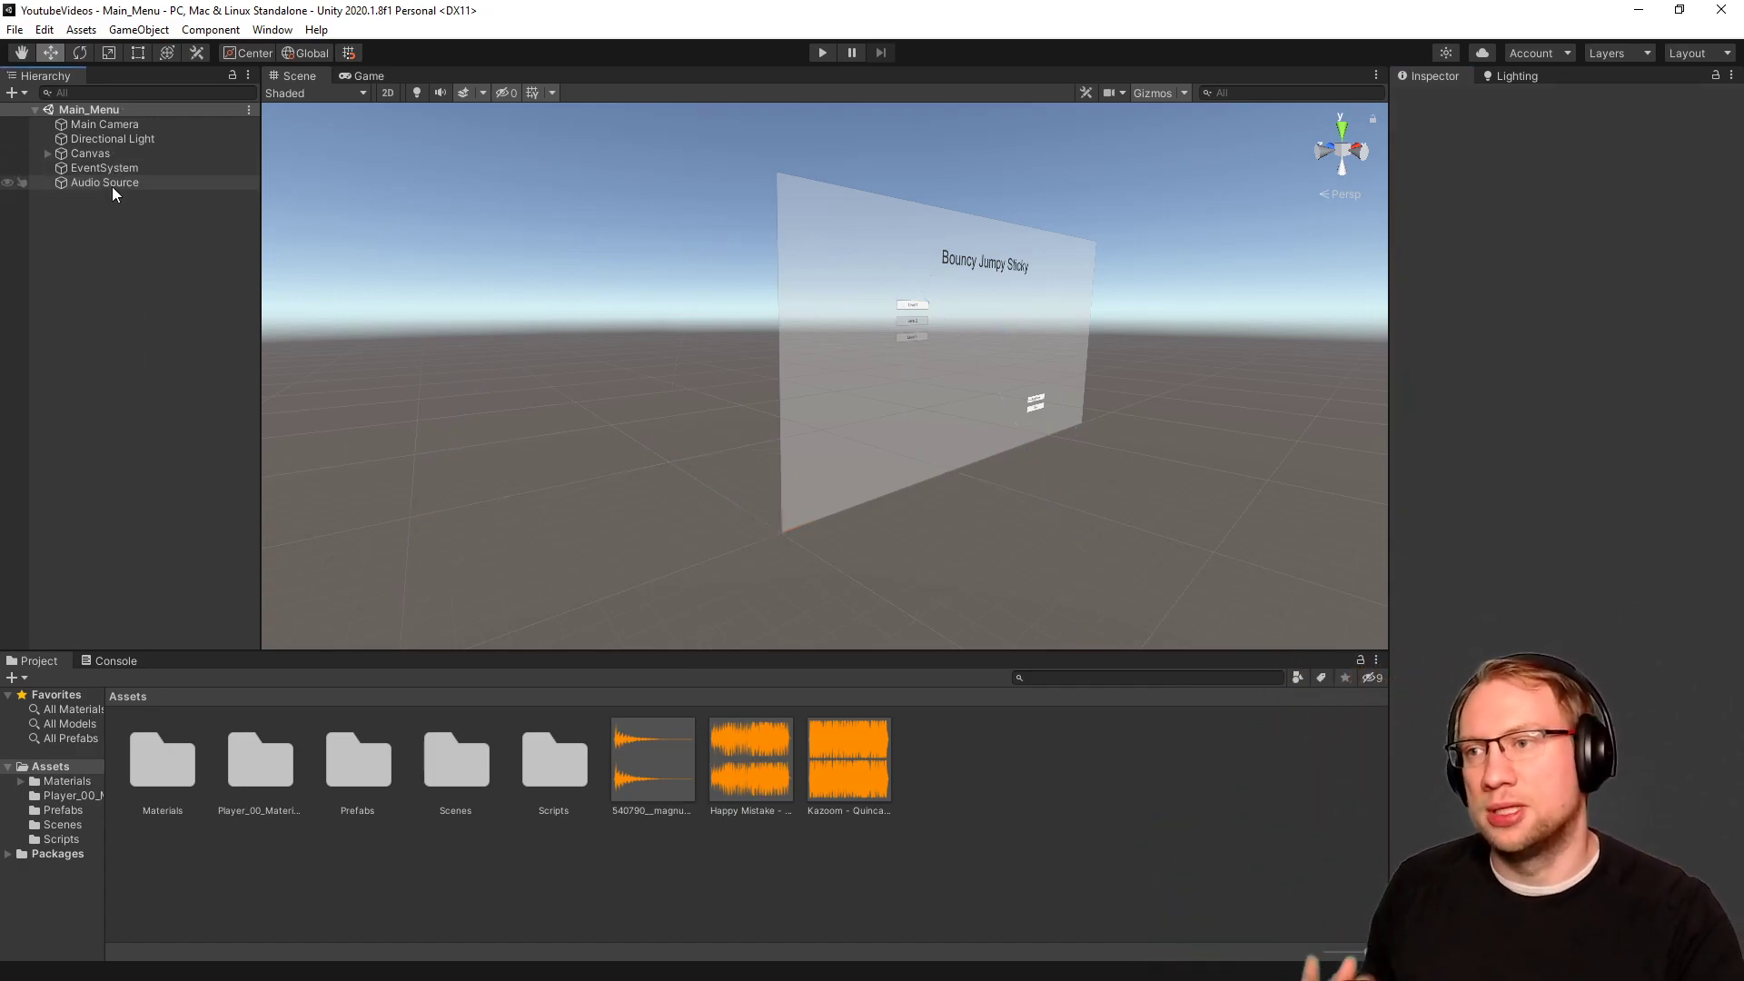
Open the Level_0_01 scene and add an Audio Source component to the GameController.
double_click(459, 766)
double_click(133, 750)
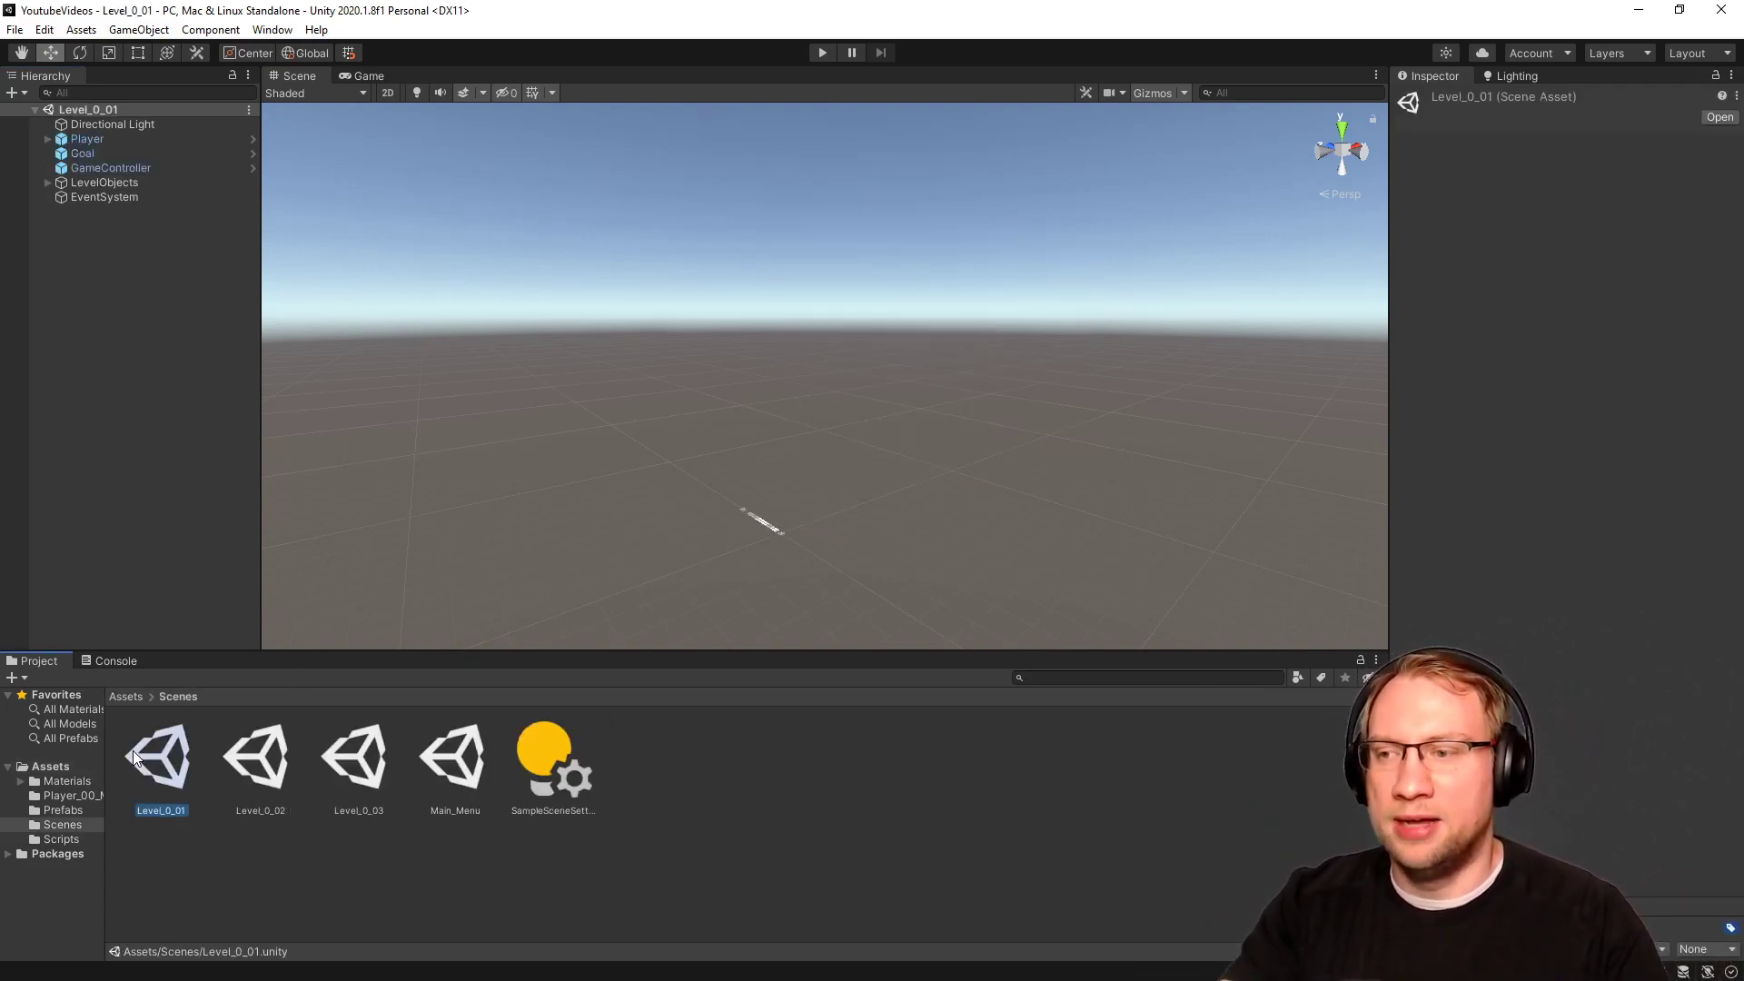
click(129, 167)
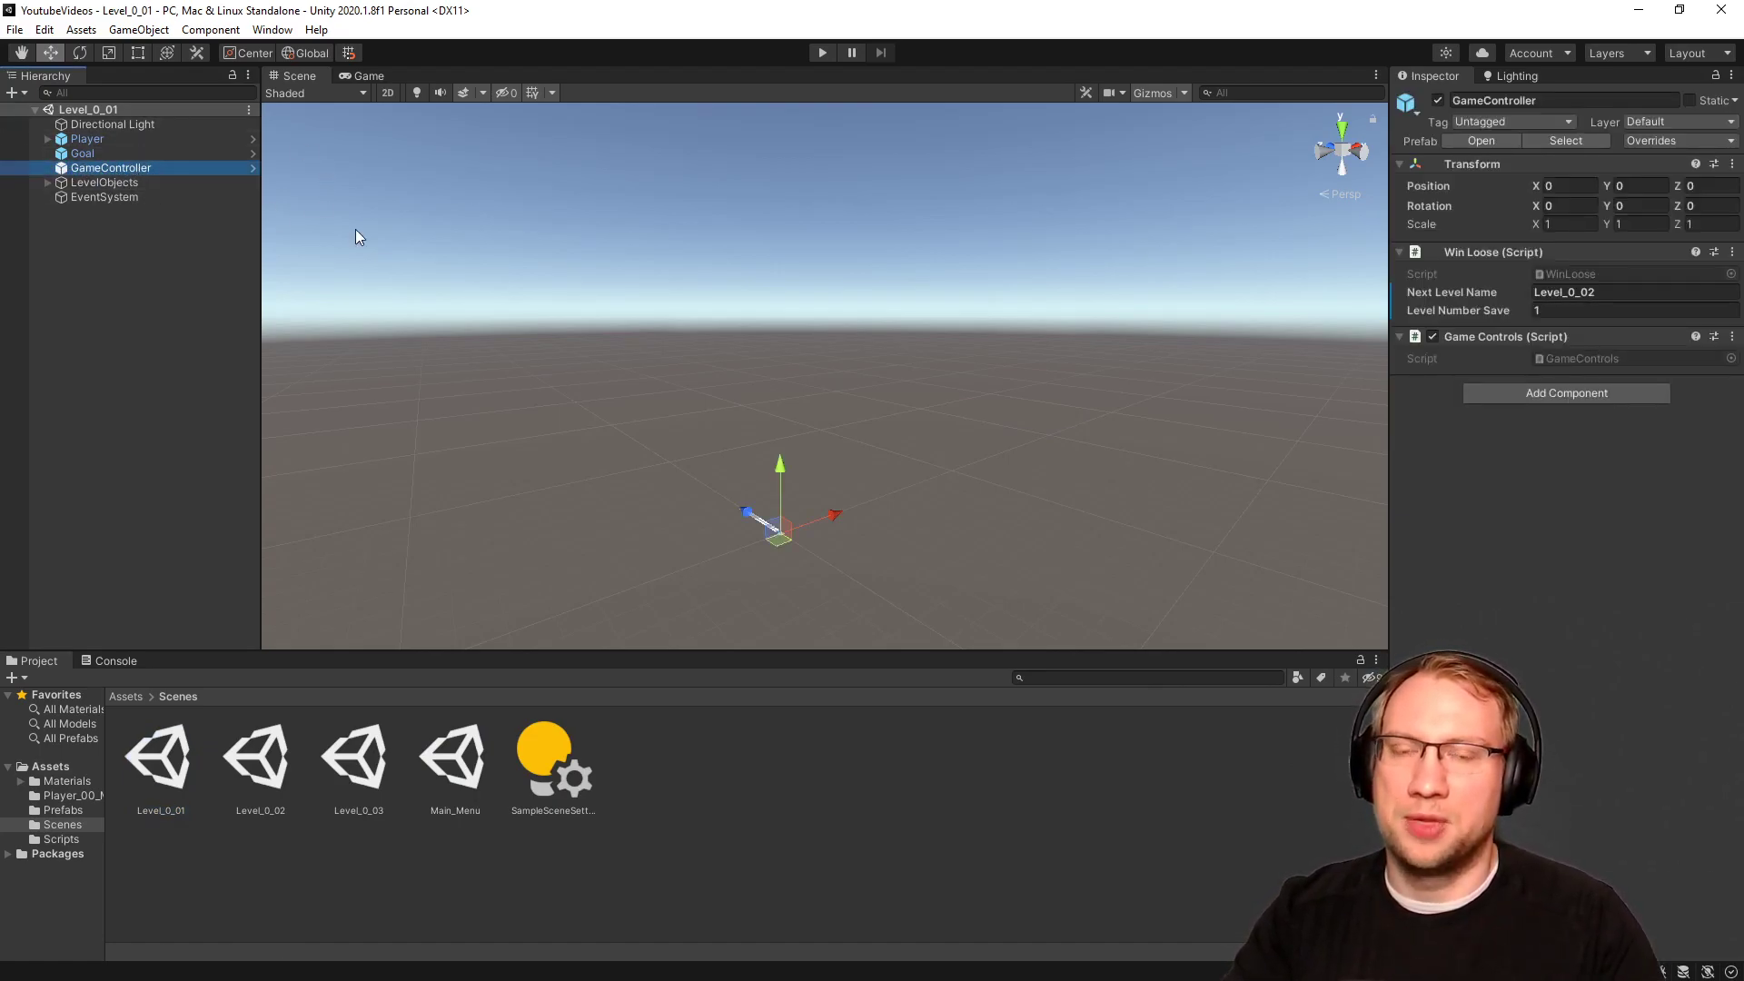
click(1595, 389)
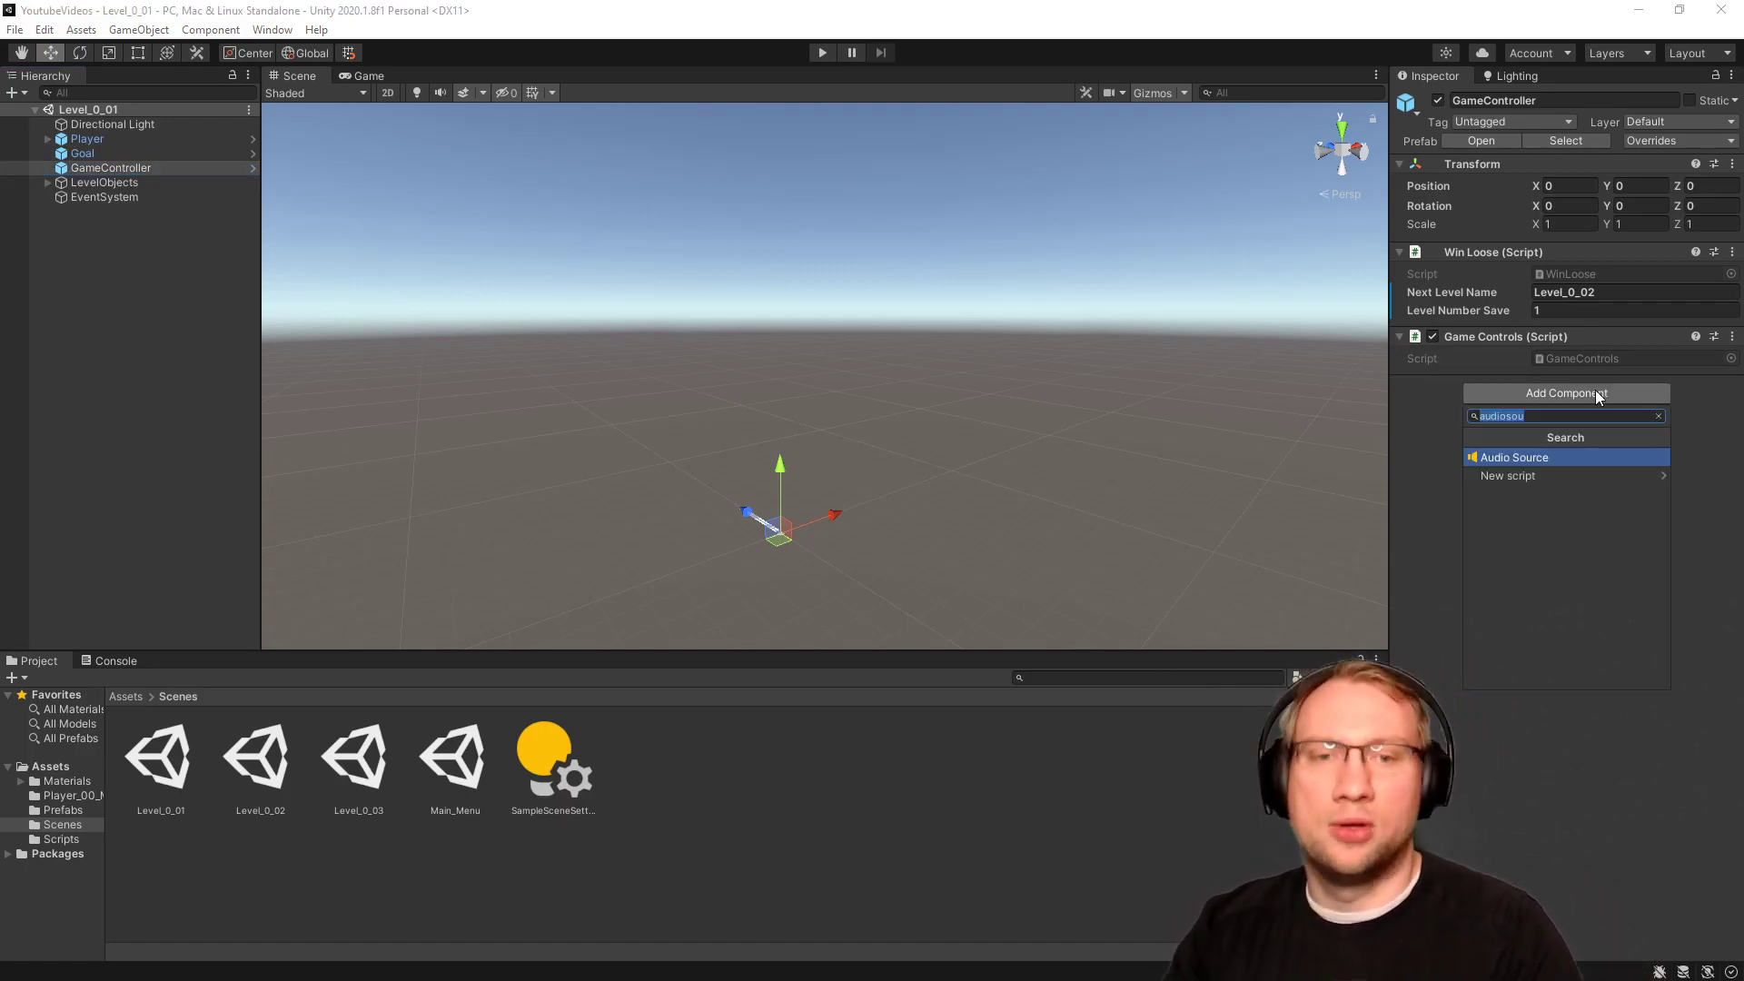
text(audiosou)
key(Return)
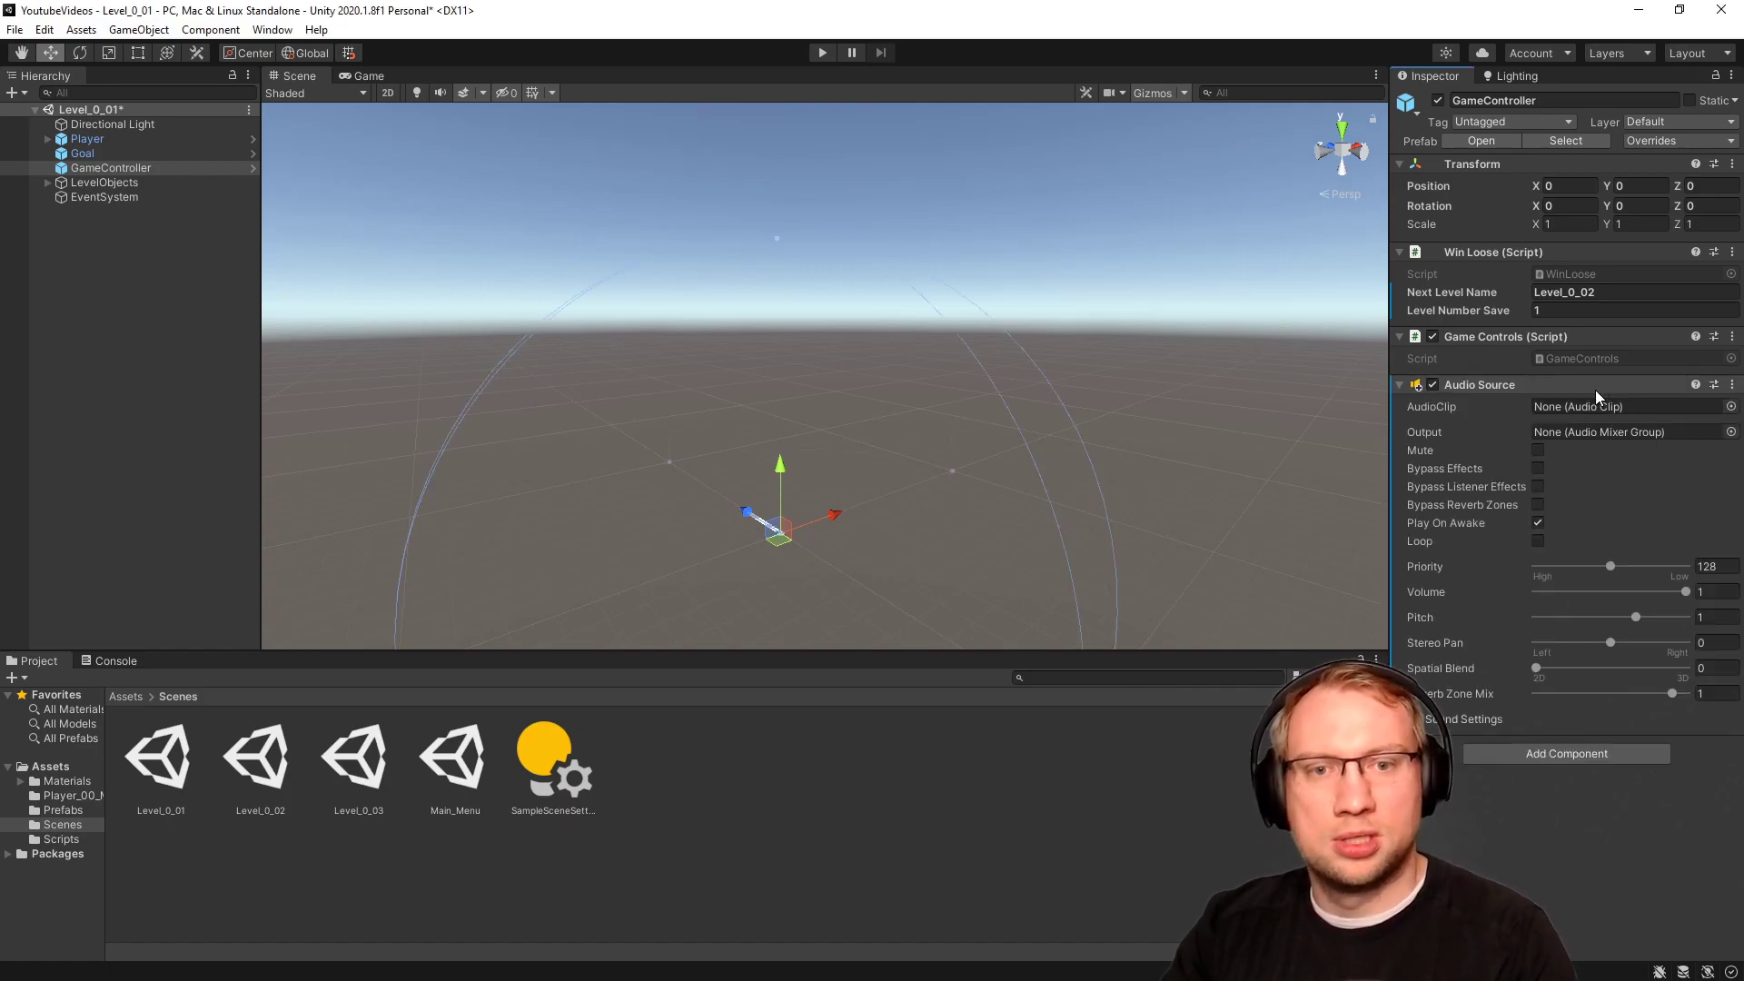
right_click(1470, 390)
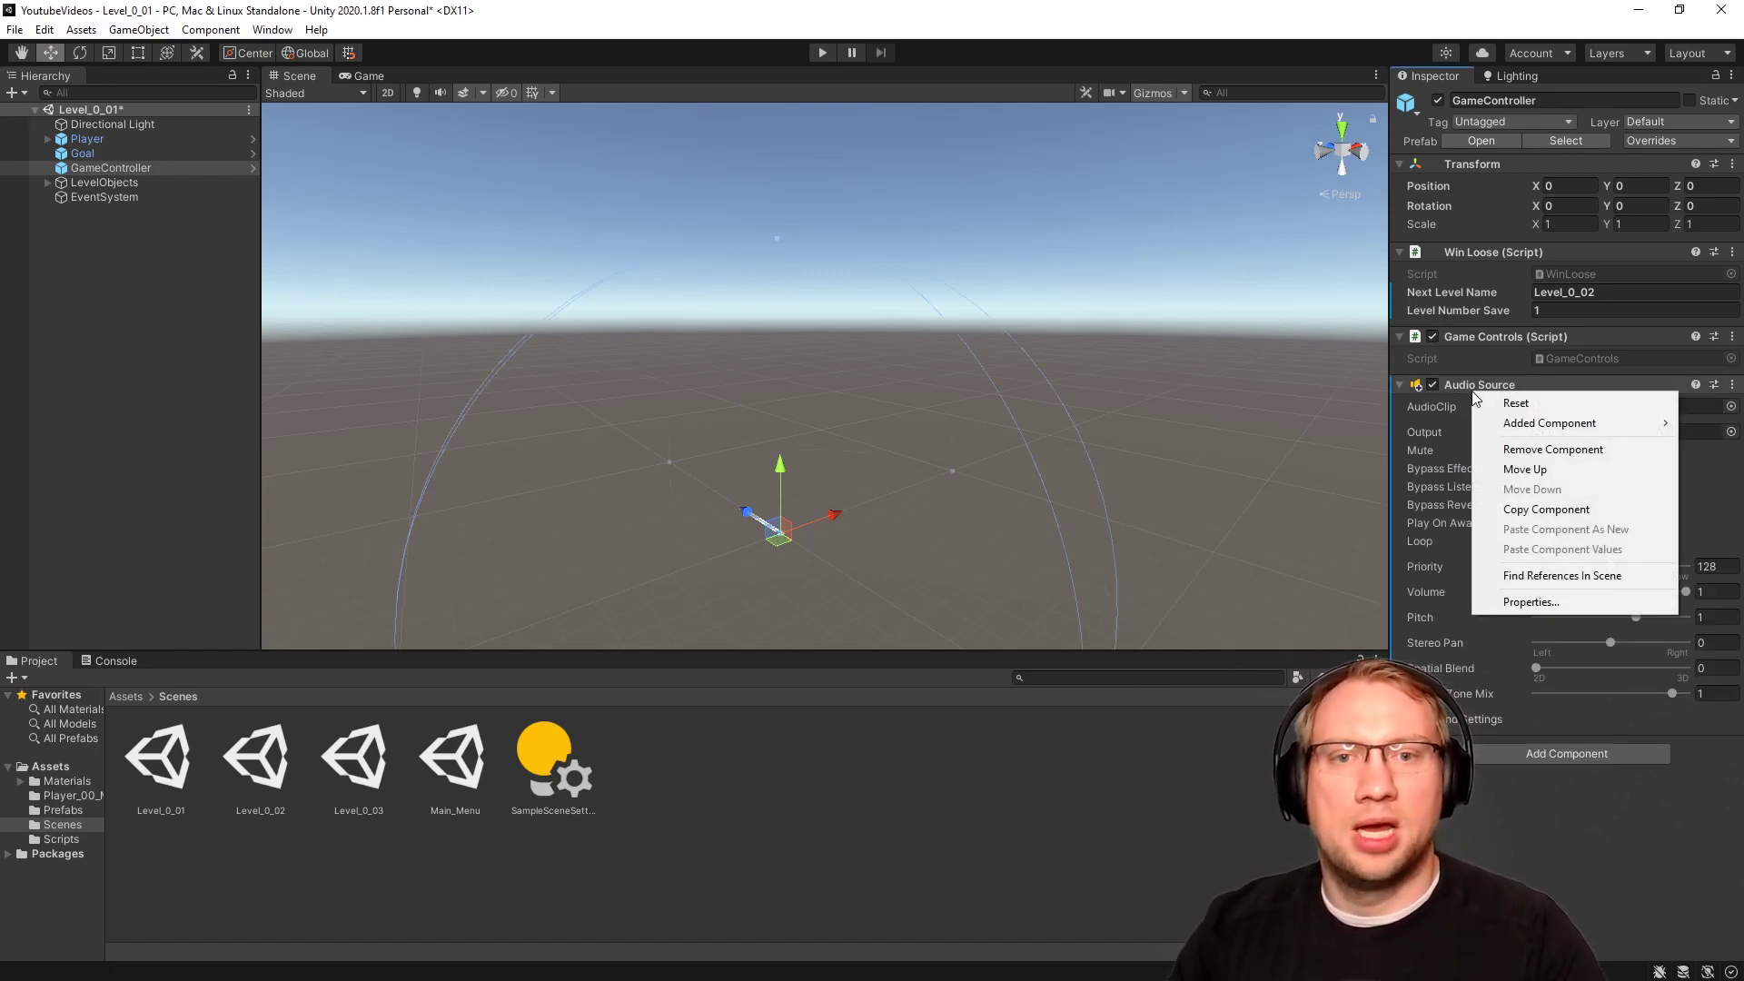
key(Escape)
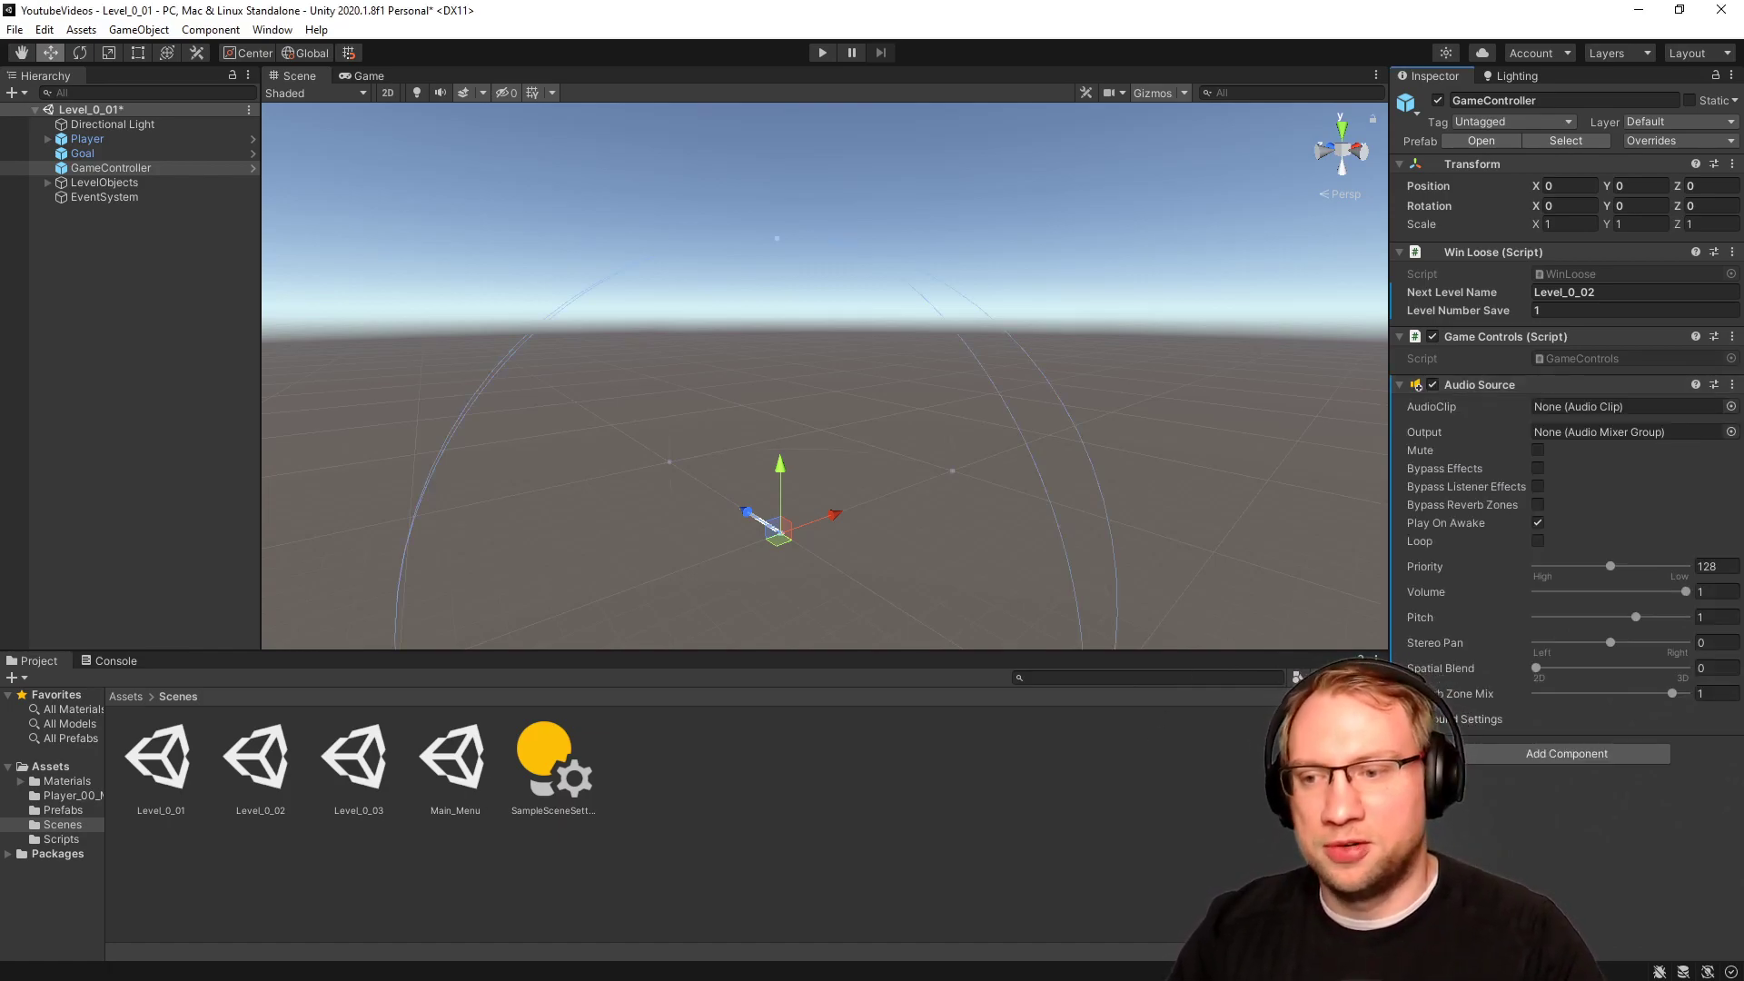
Assign the Kazoom - Quincas Moreira clip to the GameController's Audio Source and enable Loop.
click(125, 697)
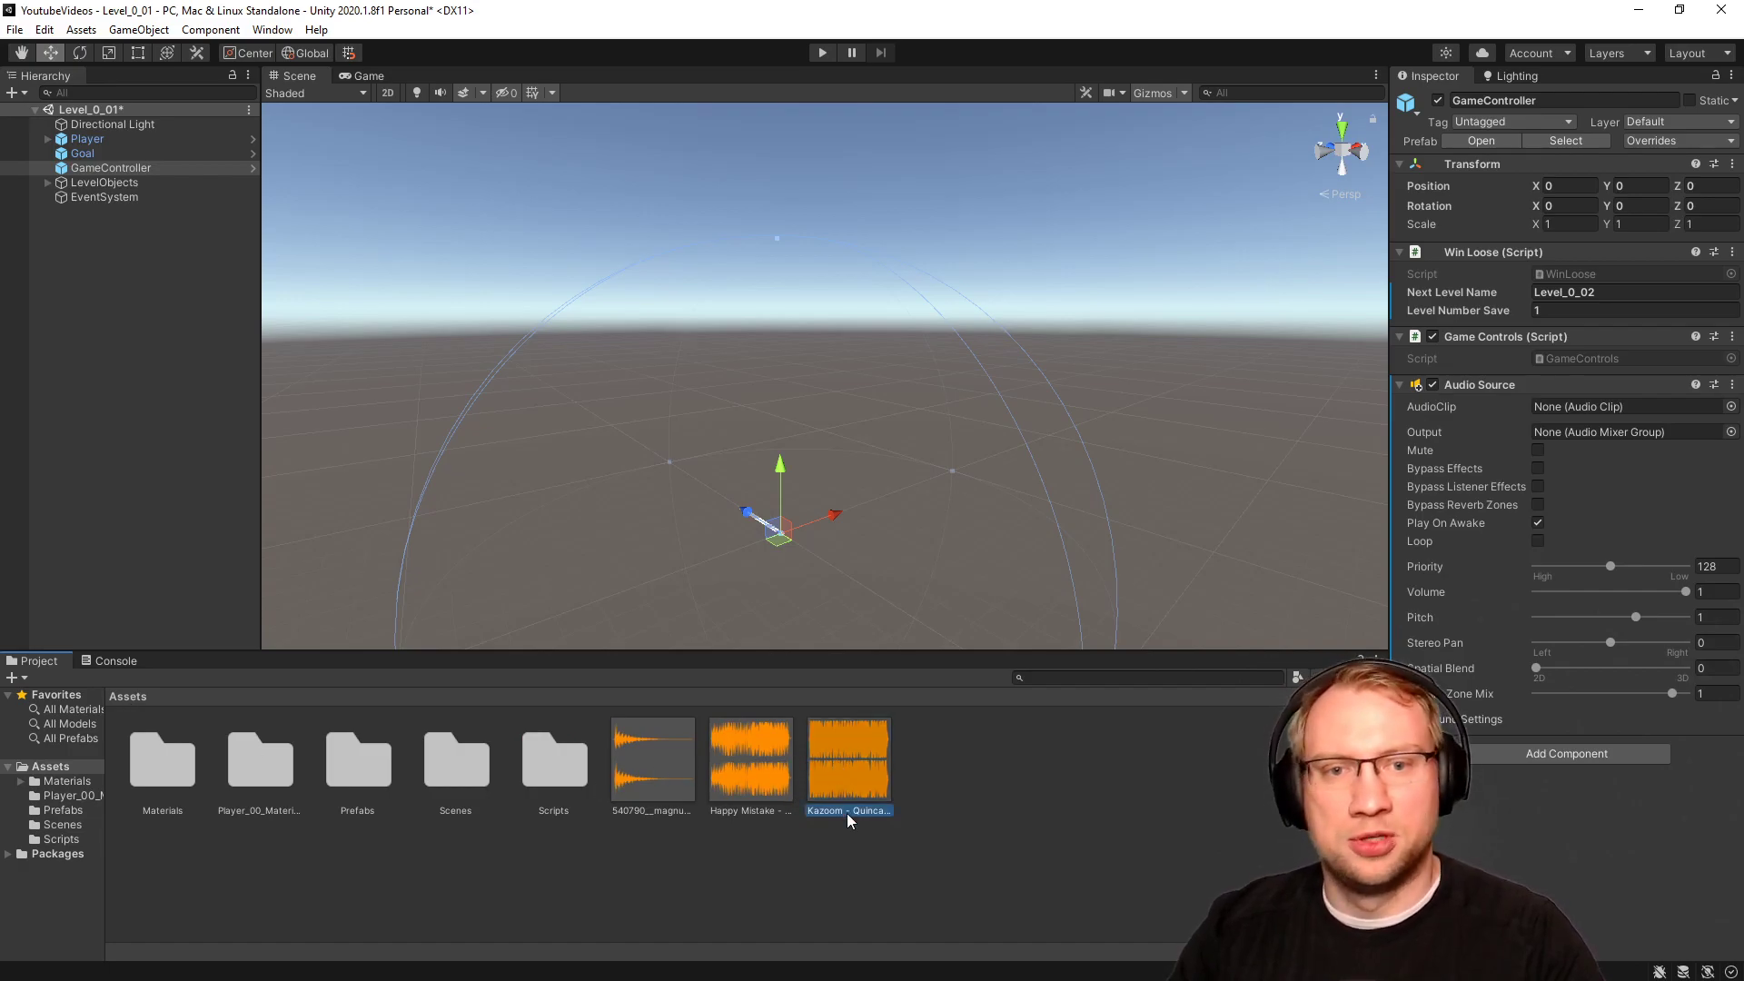
drag(1561, 411, 1566, 406)
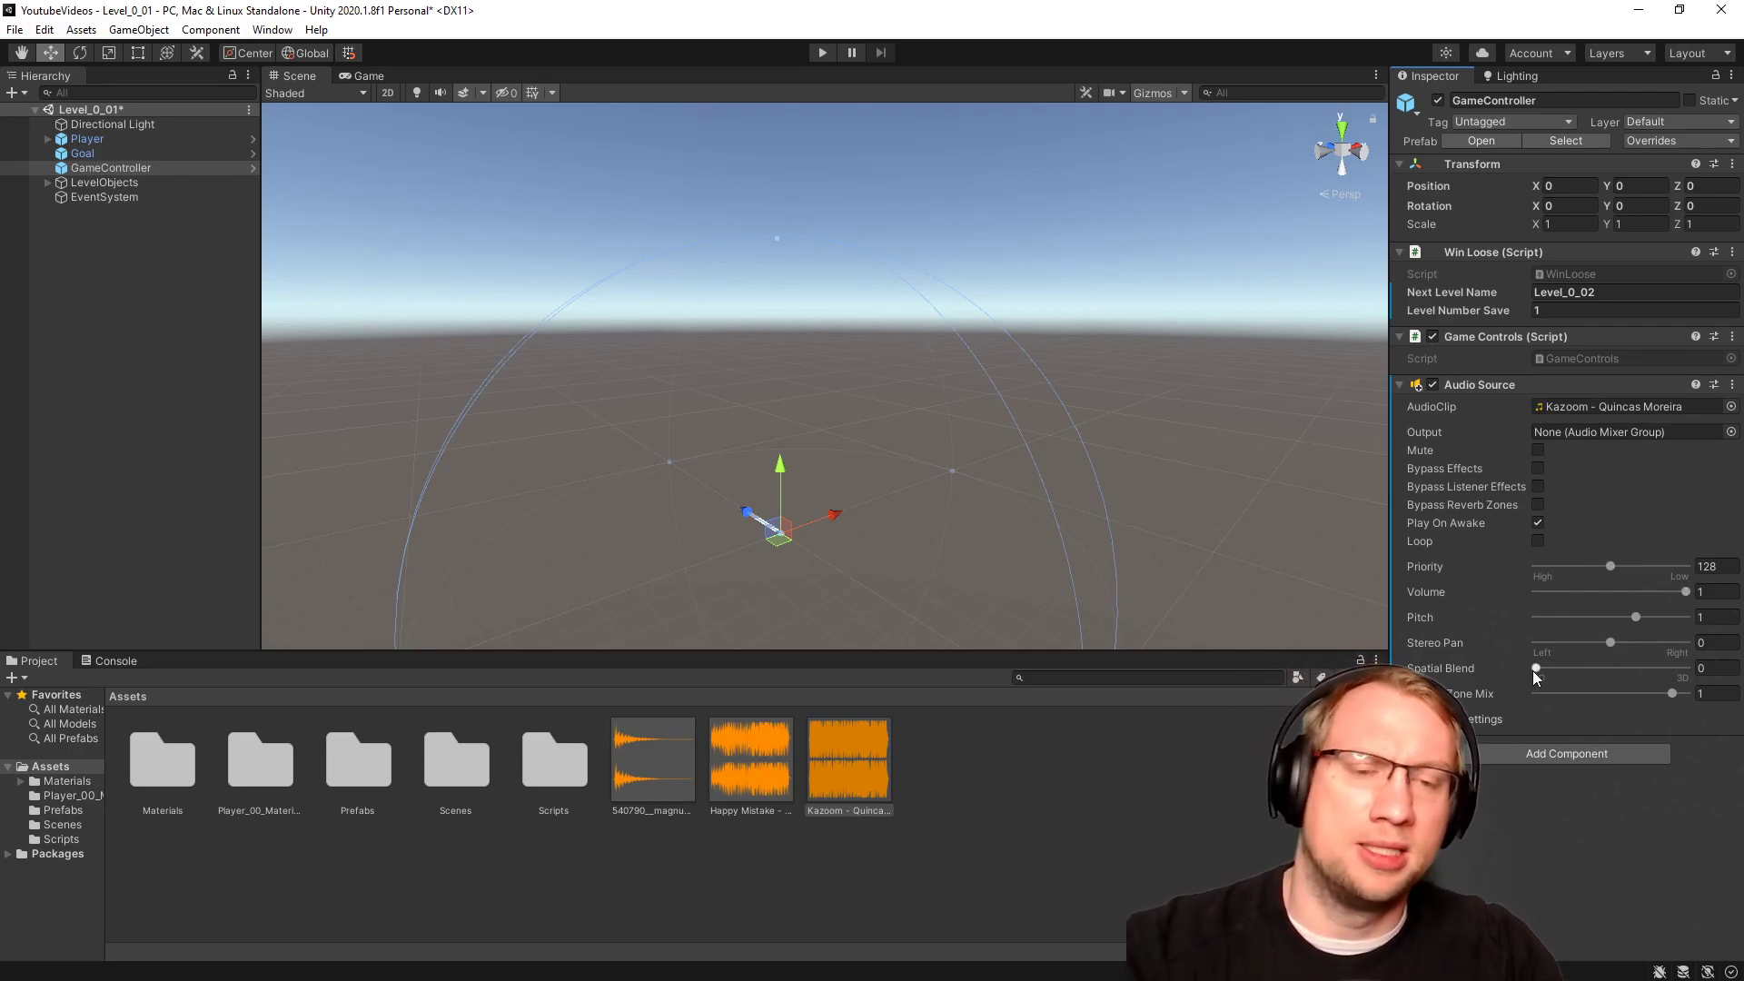
click(1538, 540)
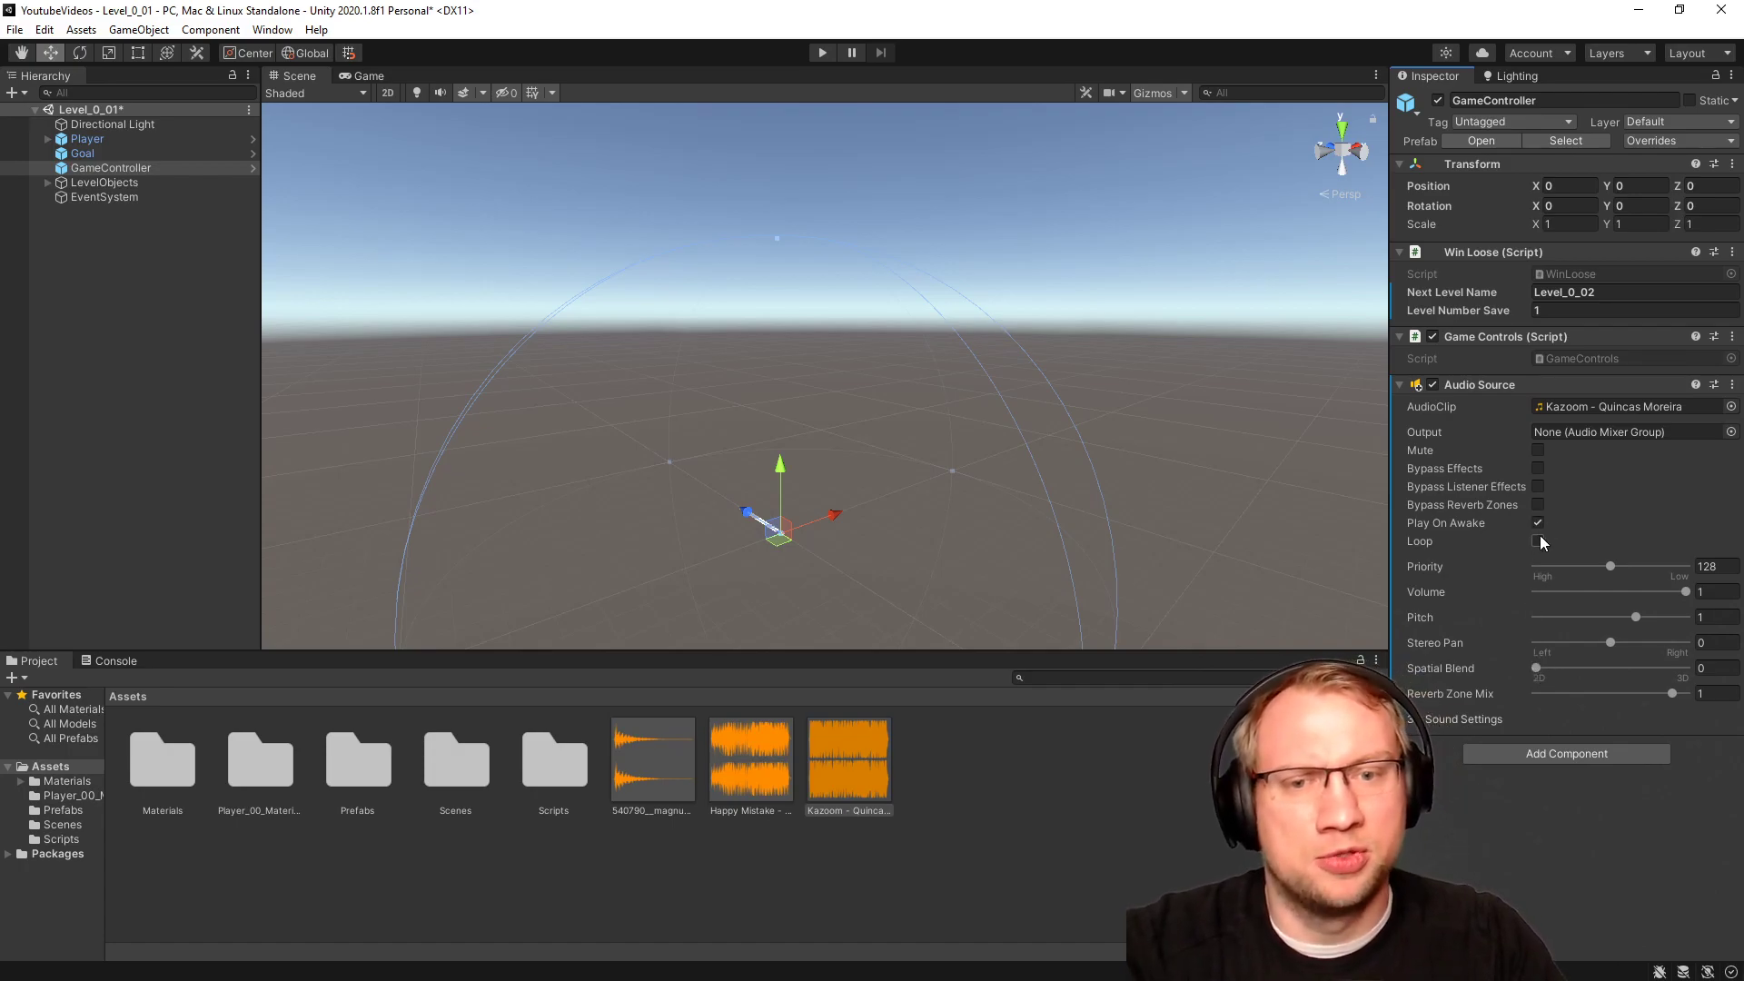
Apply the added Audio Source component to the GameController prefab.
right_click(1475, 385)
mouse_move(1508, 415)
click(1370, 415)
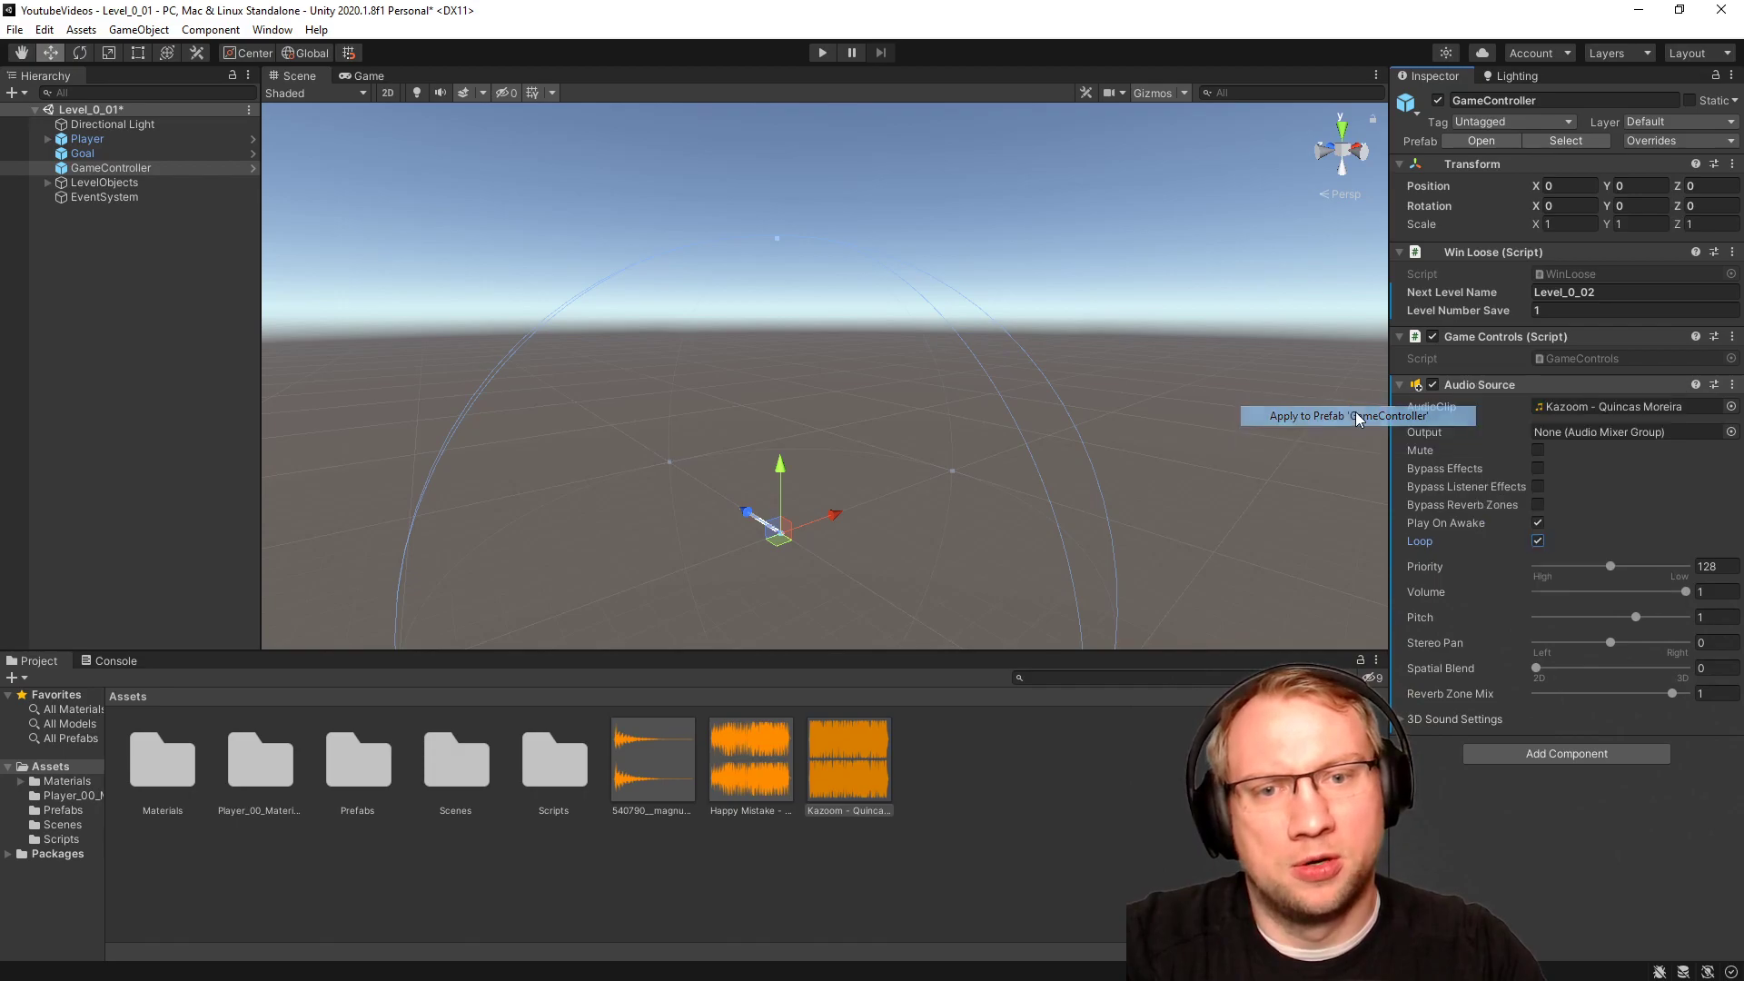
Run Level_0_01 to listen to the background music while jumping, stop the game and clear the selection.
click(822, 52)
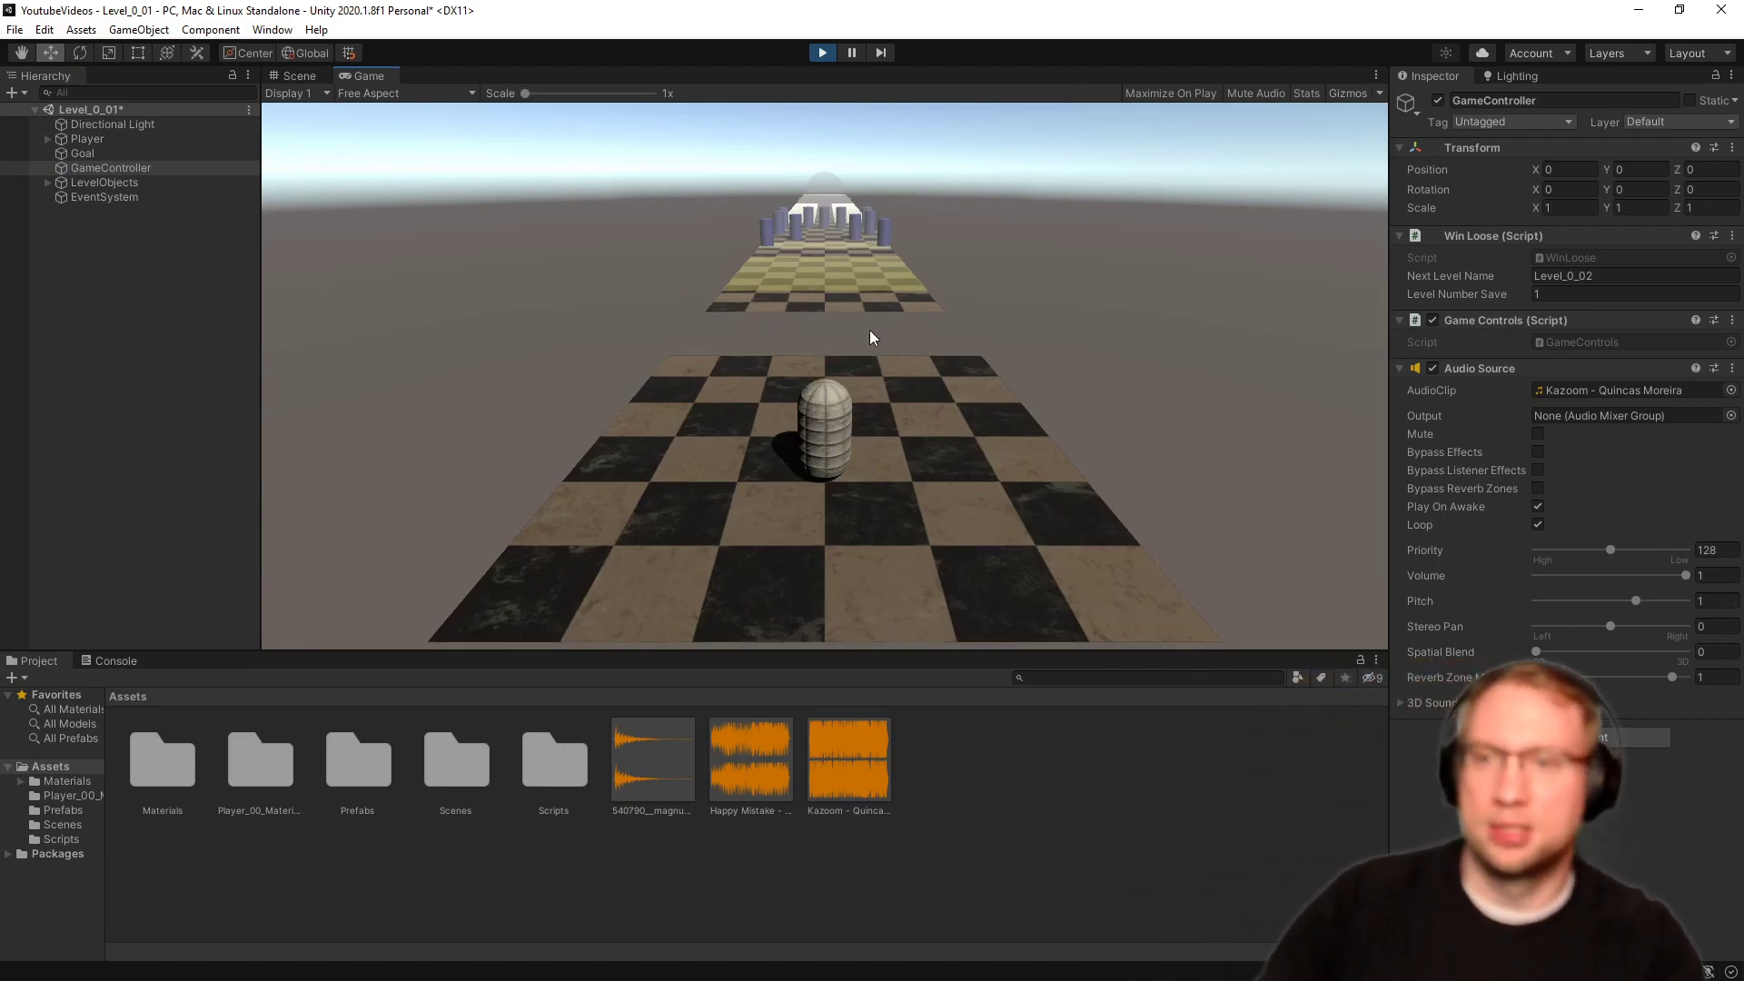
key(space)
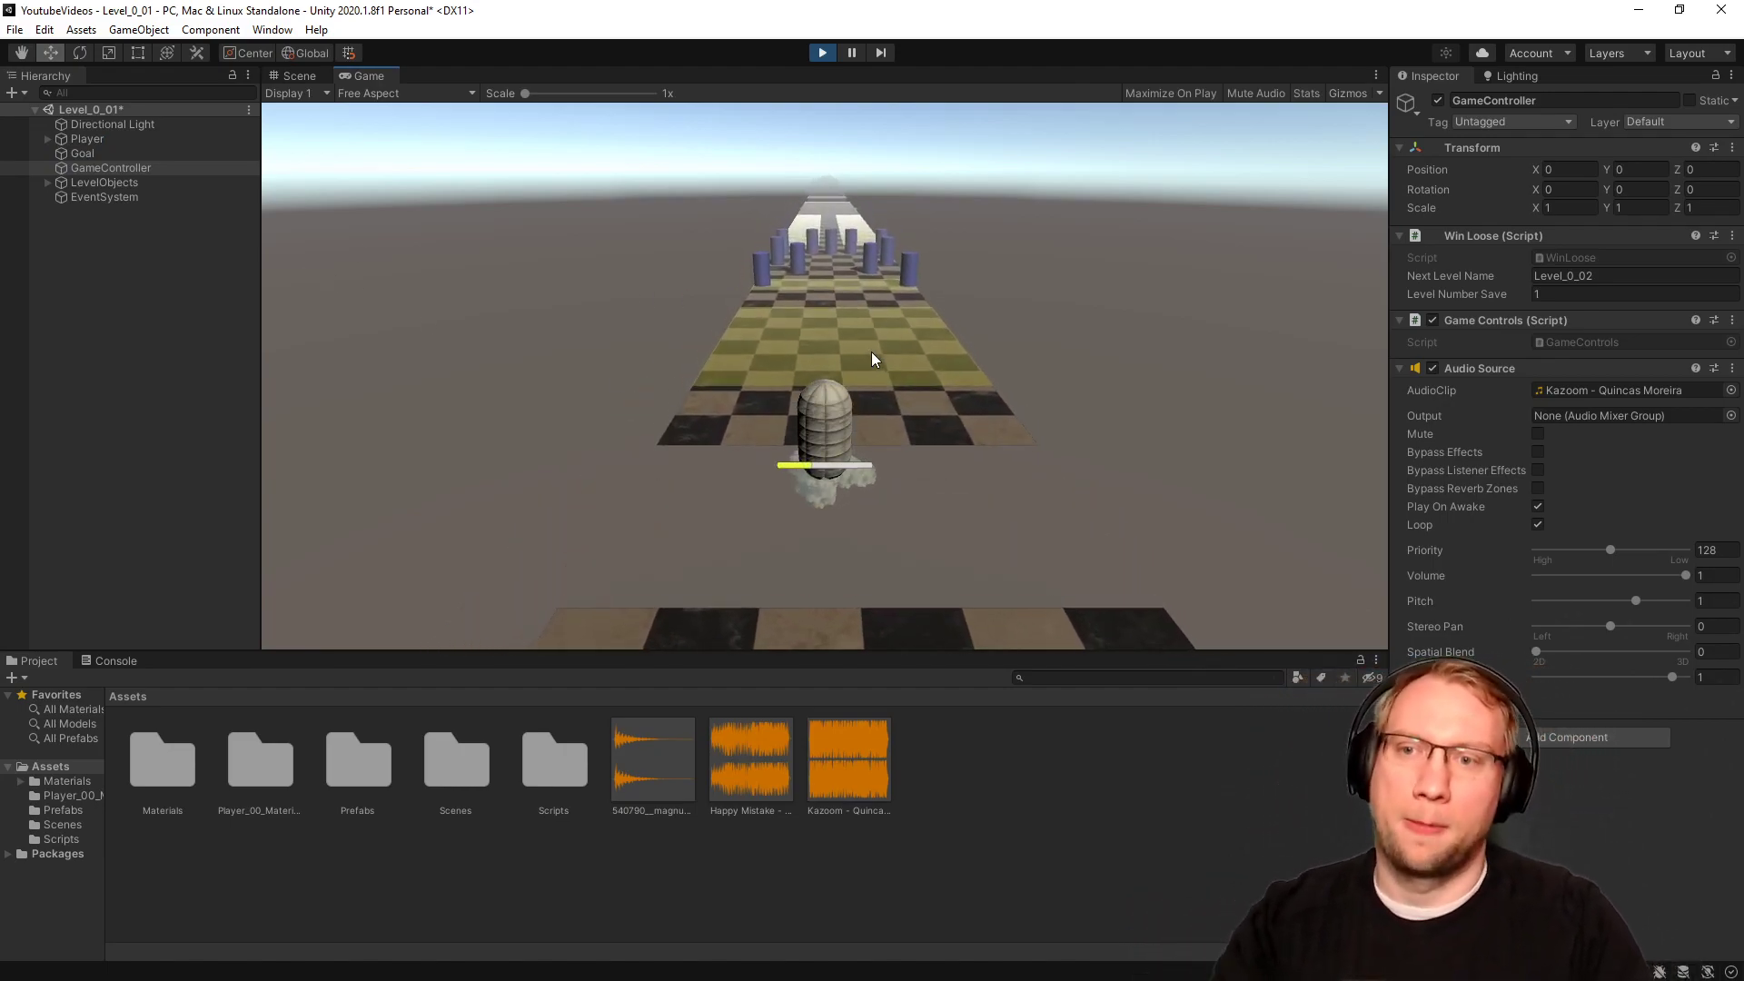
click(828, 52)
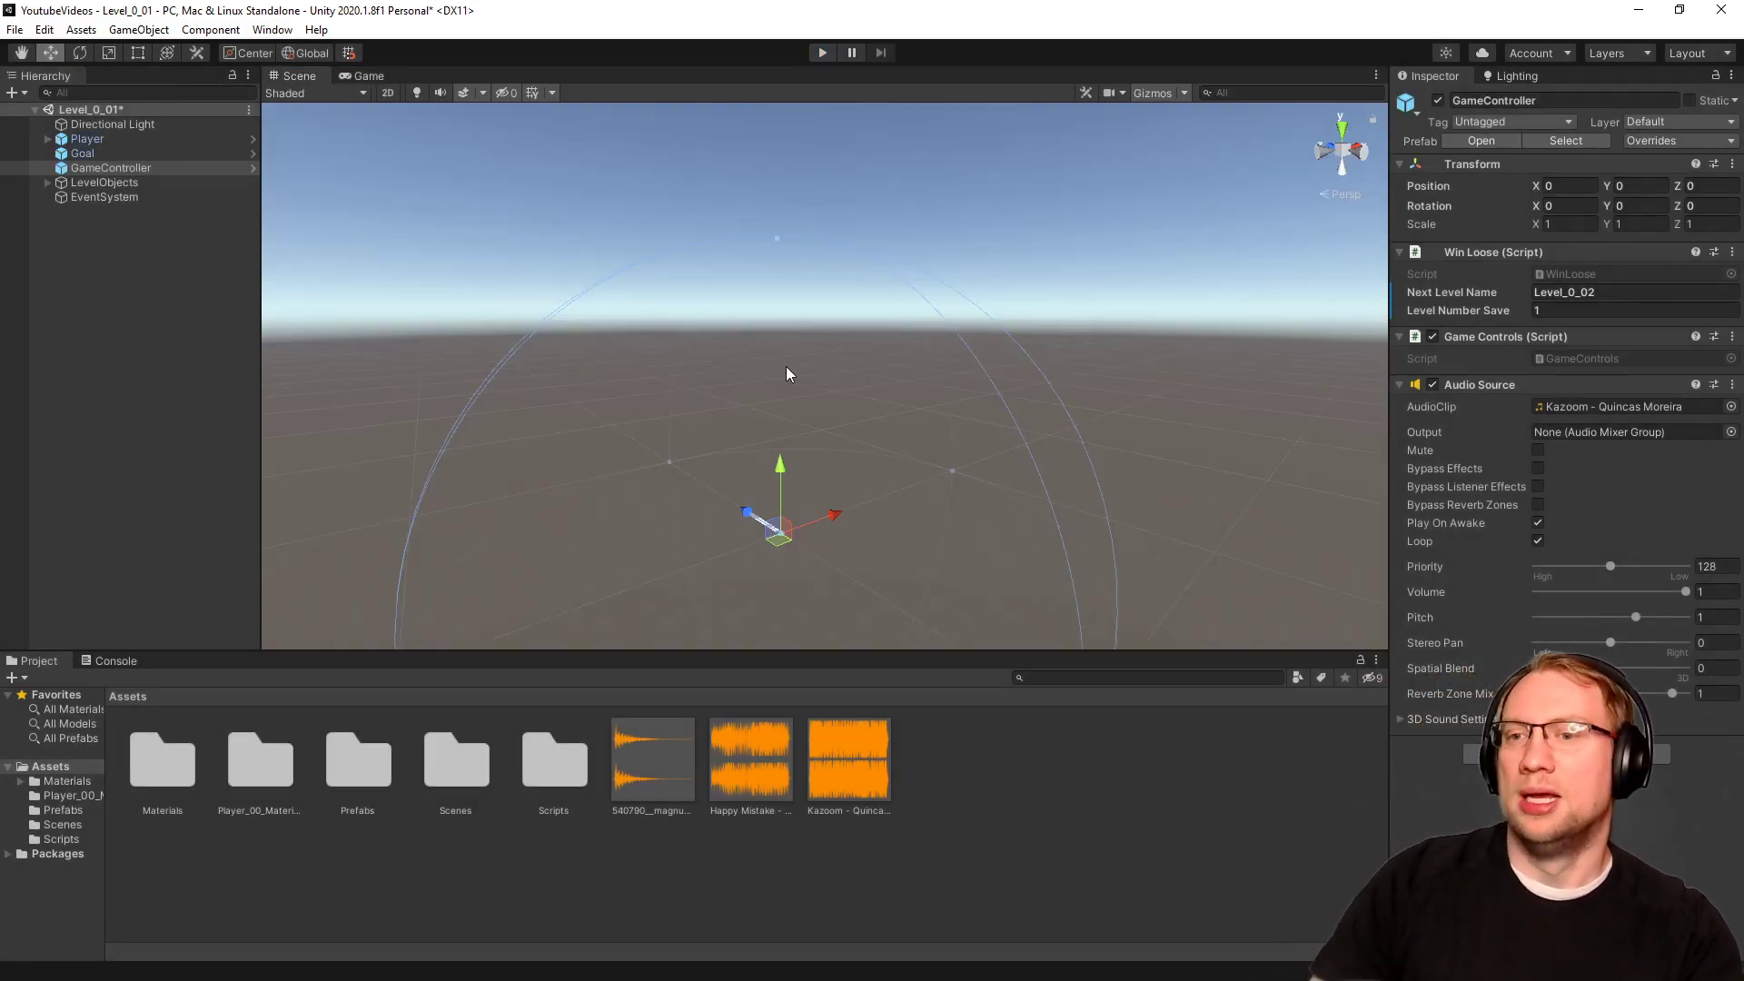
click(163, 266)
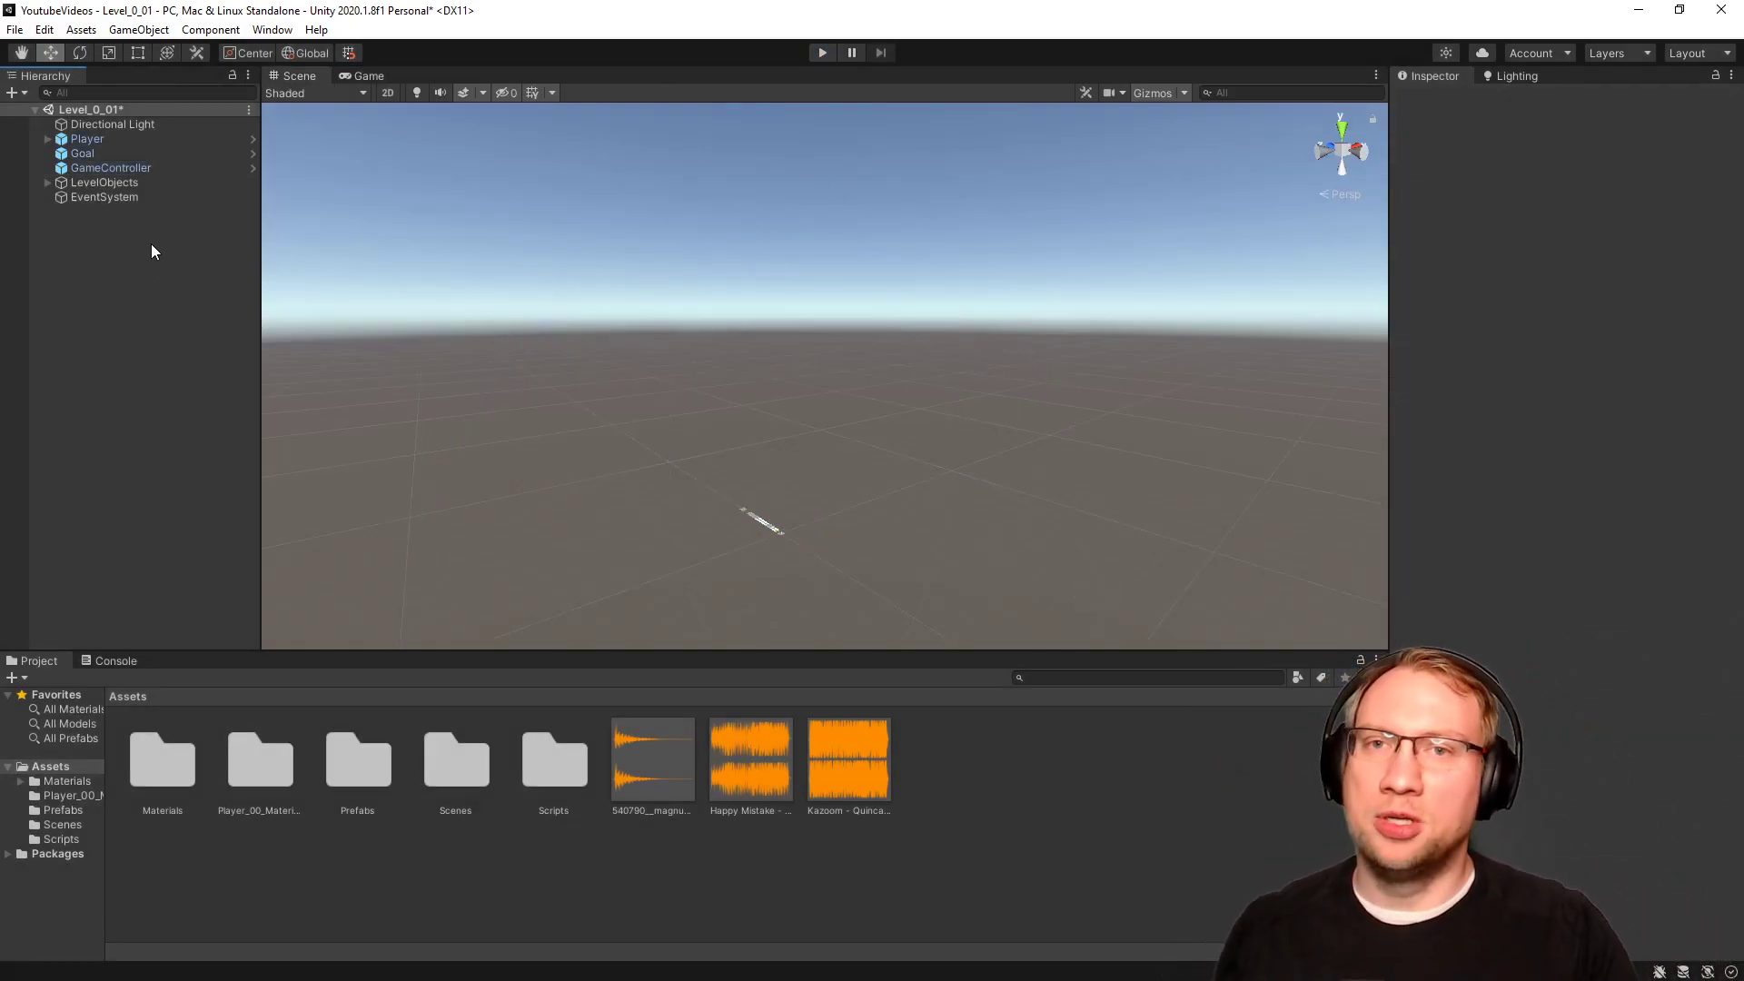
Add an Audio Source component to the JumpCloud object under Player.
click(47, 139)
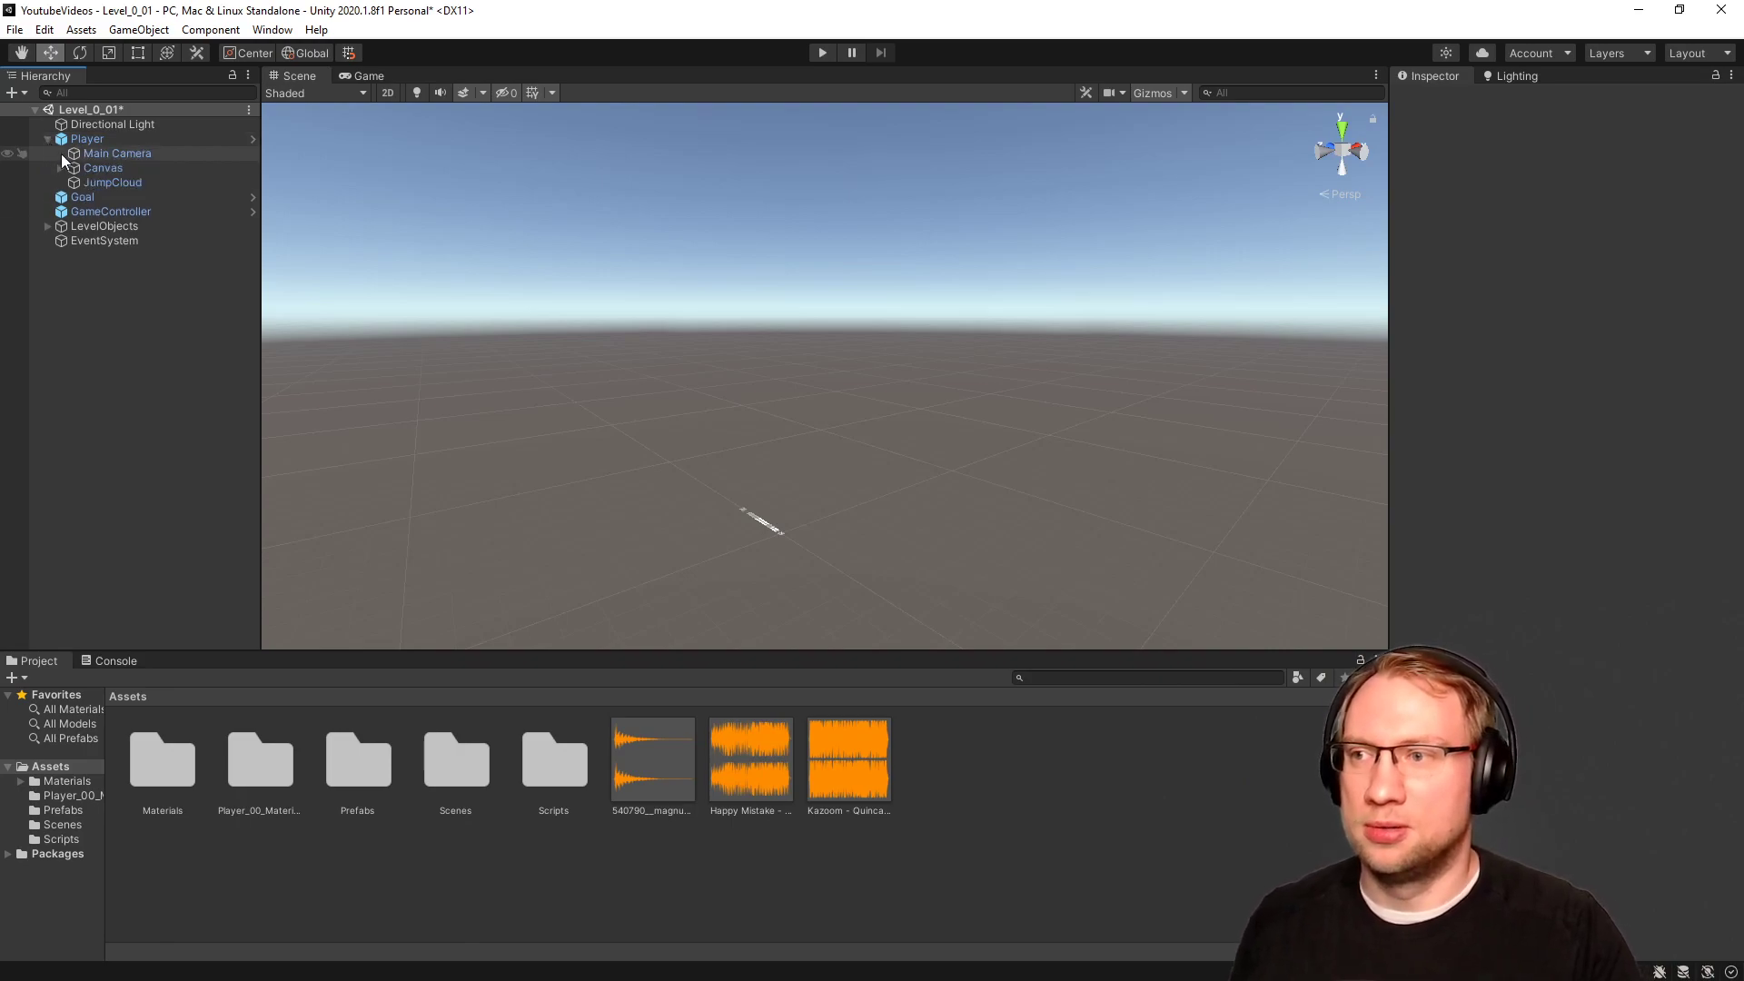
click(142, 183)
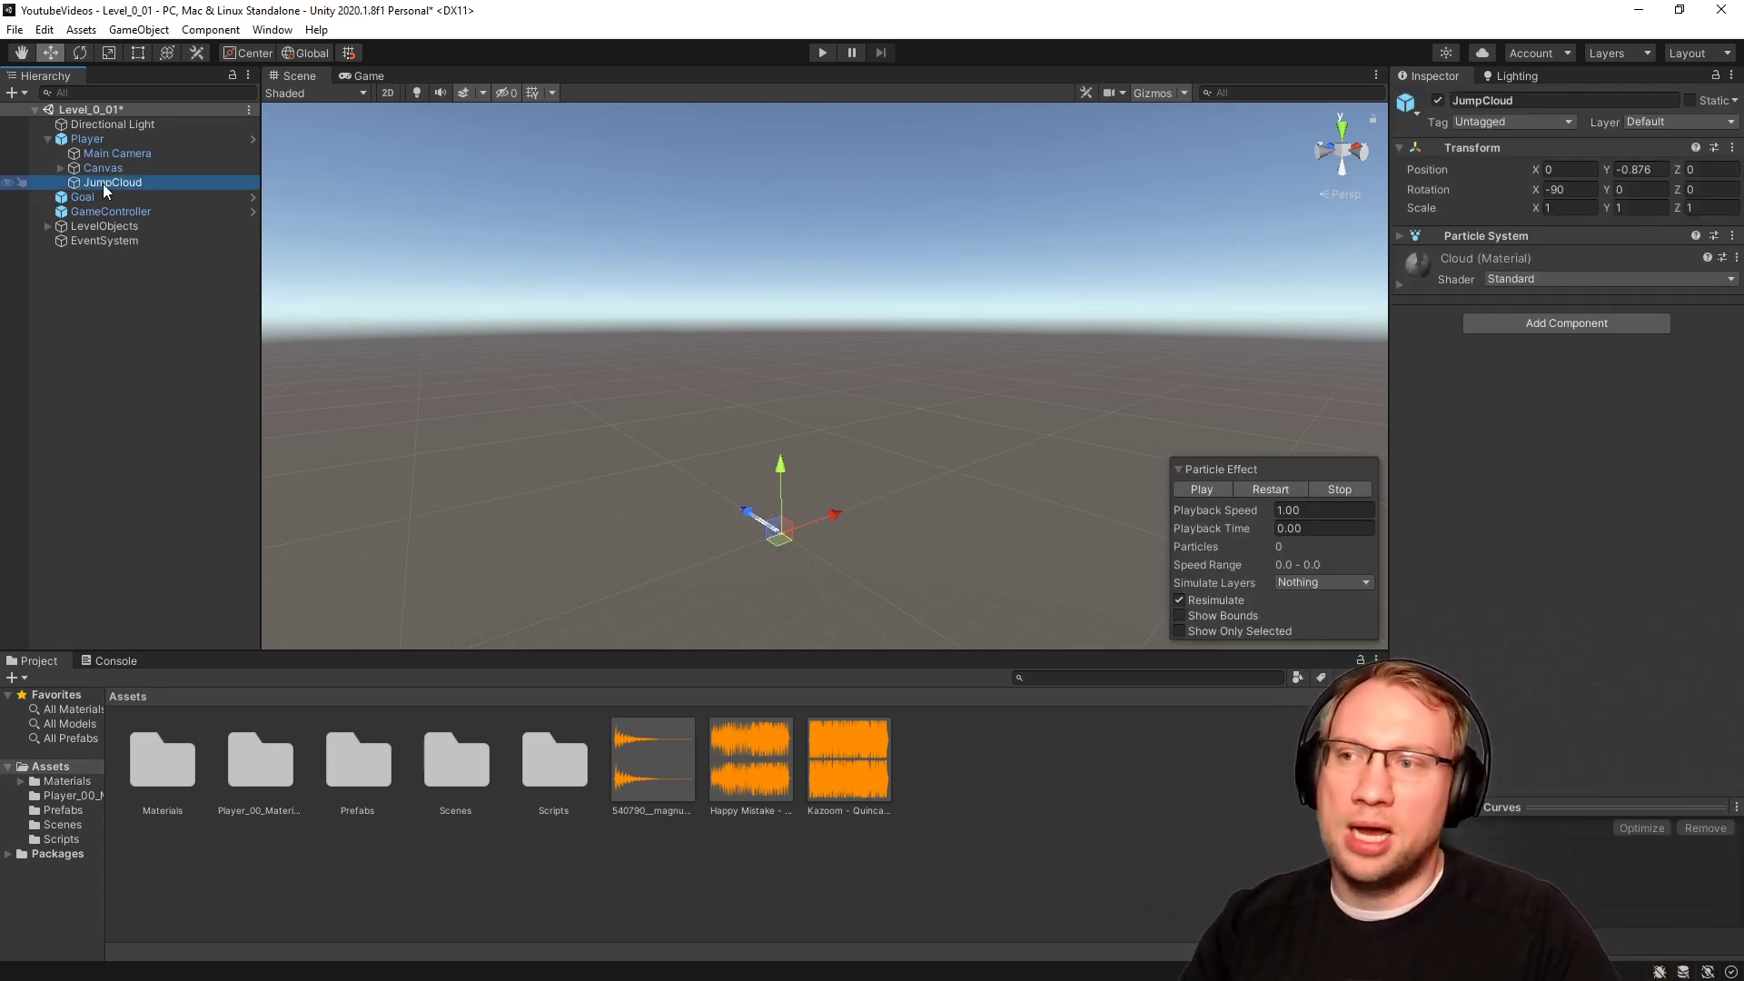
click(1404, 240)
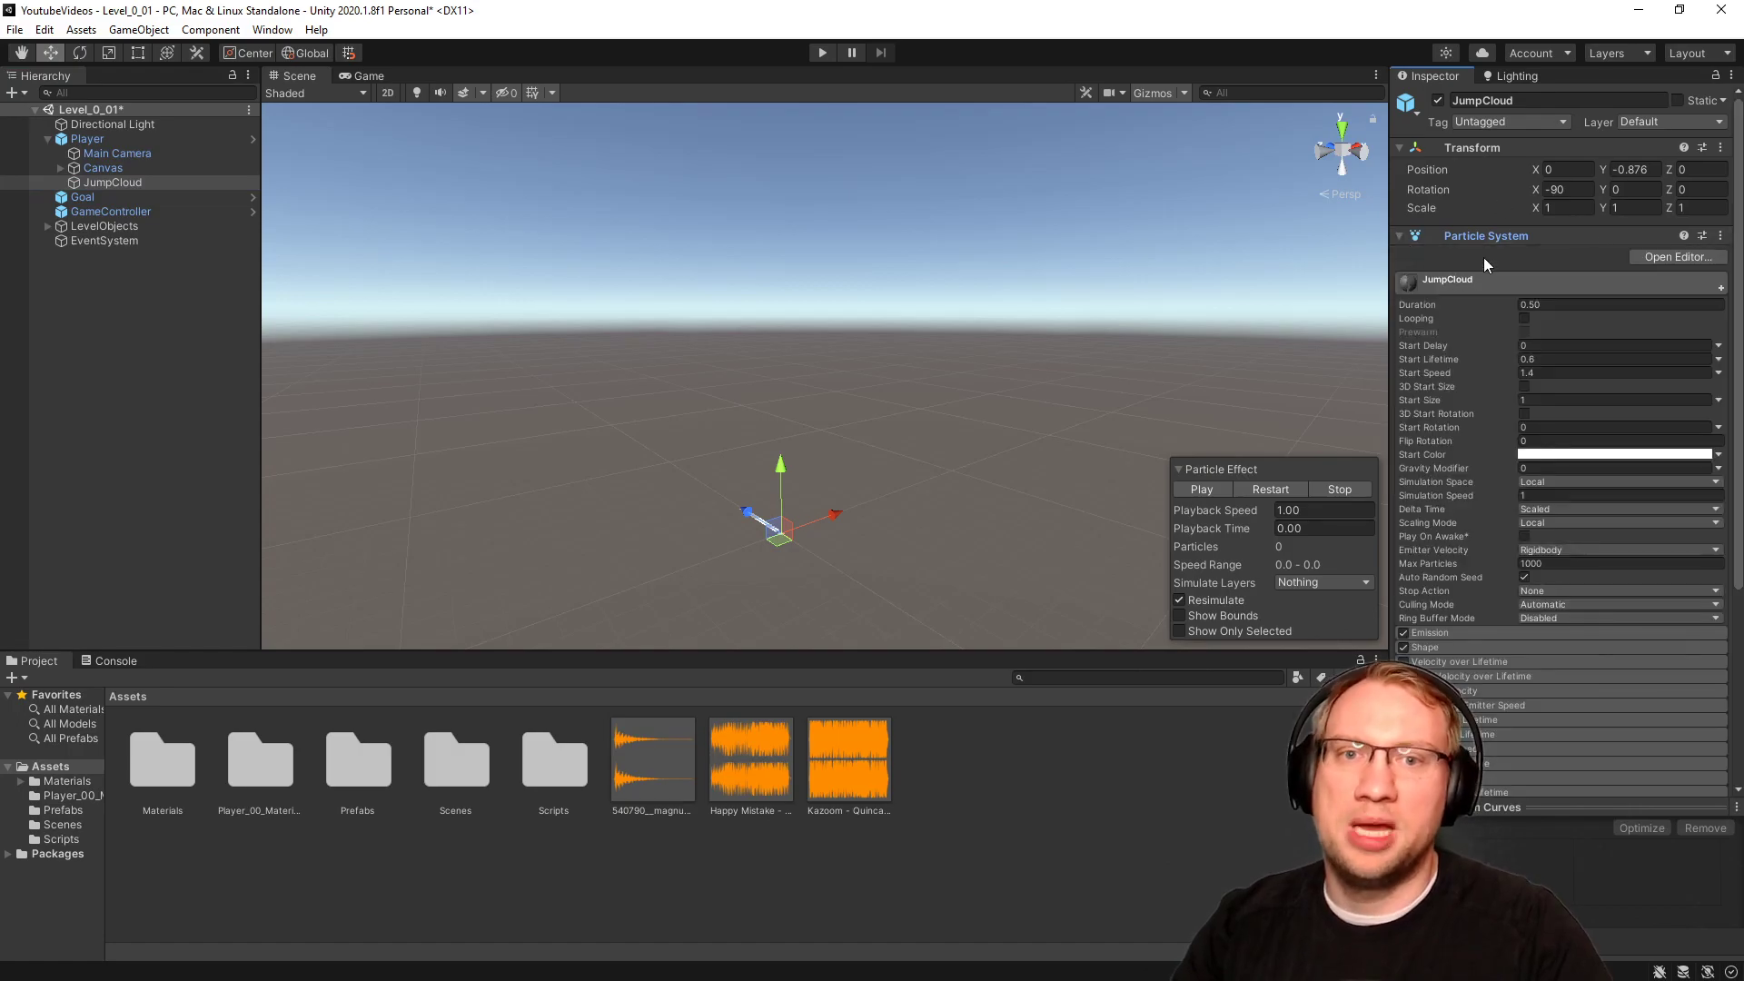
click(1401, 238)
key(f)
right_drag(804, 448, 1065, 442)
key(f)
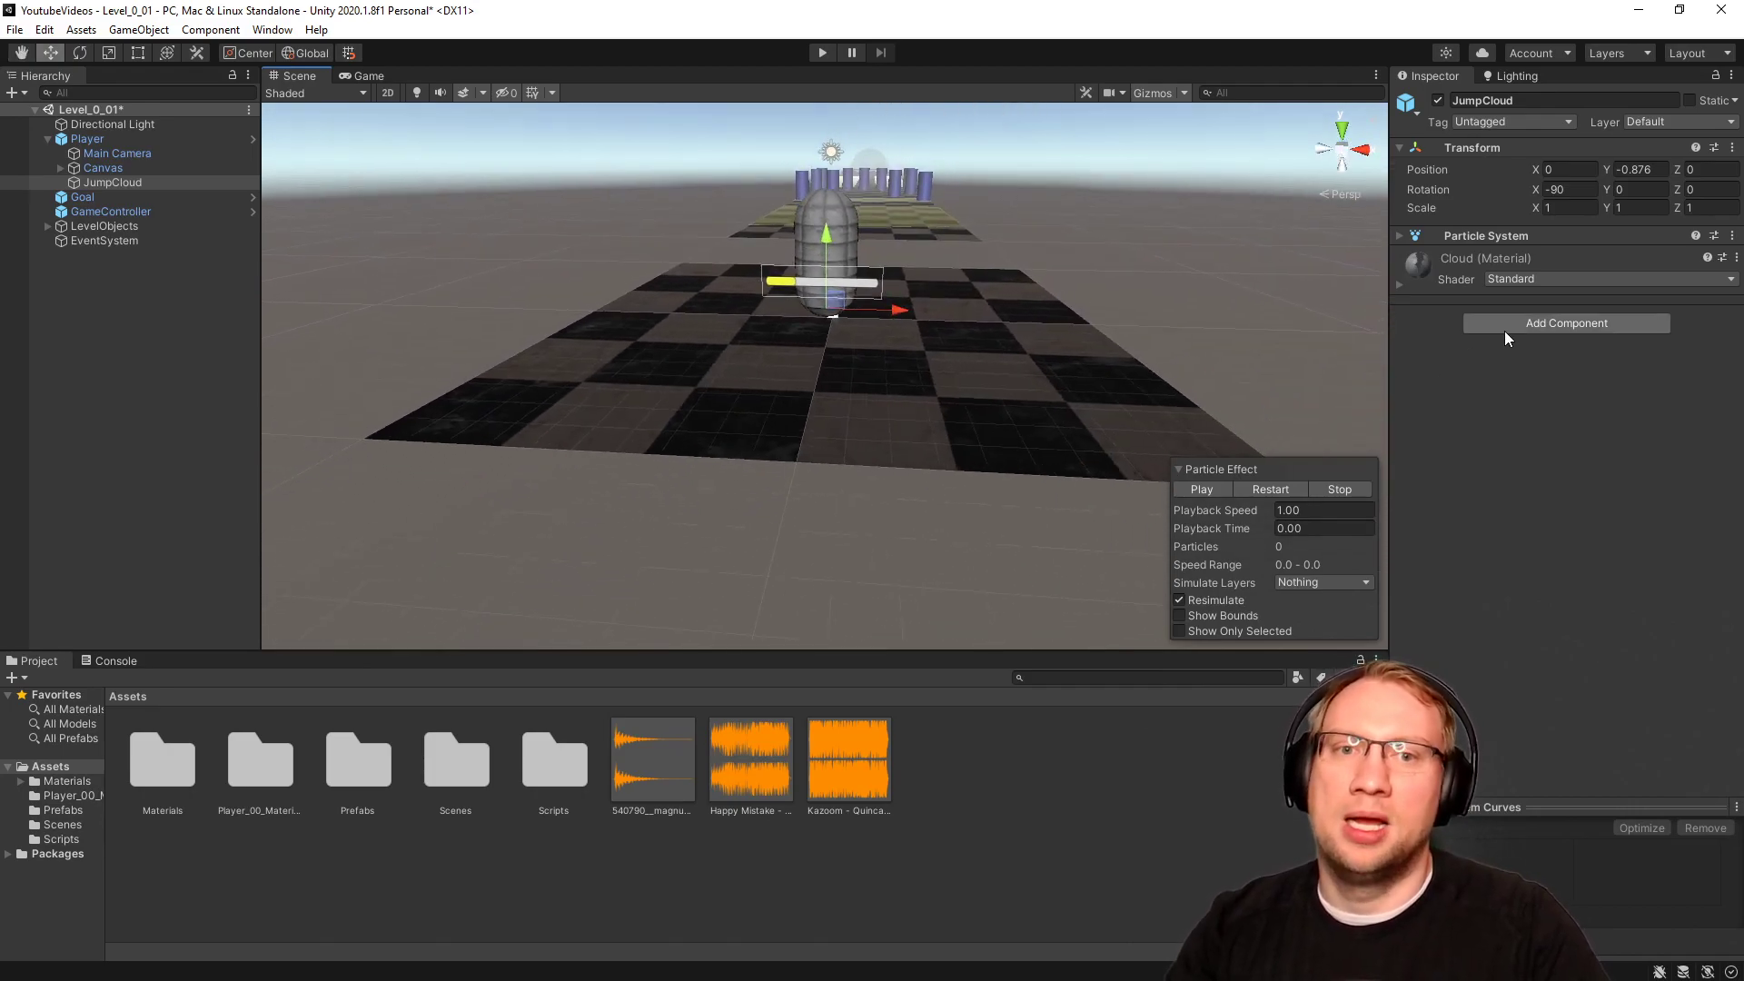
click(1507, 329)
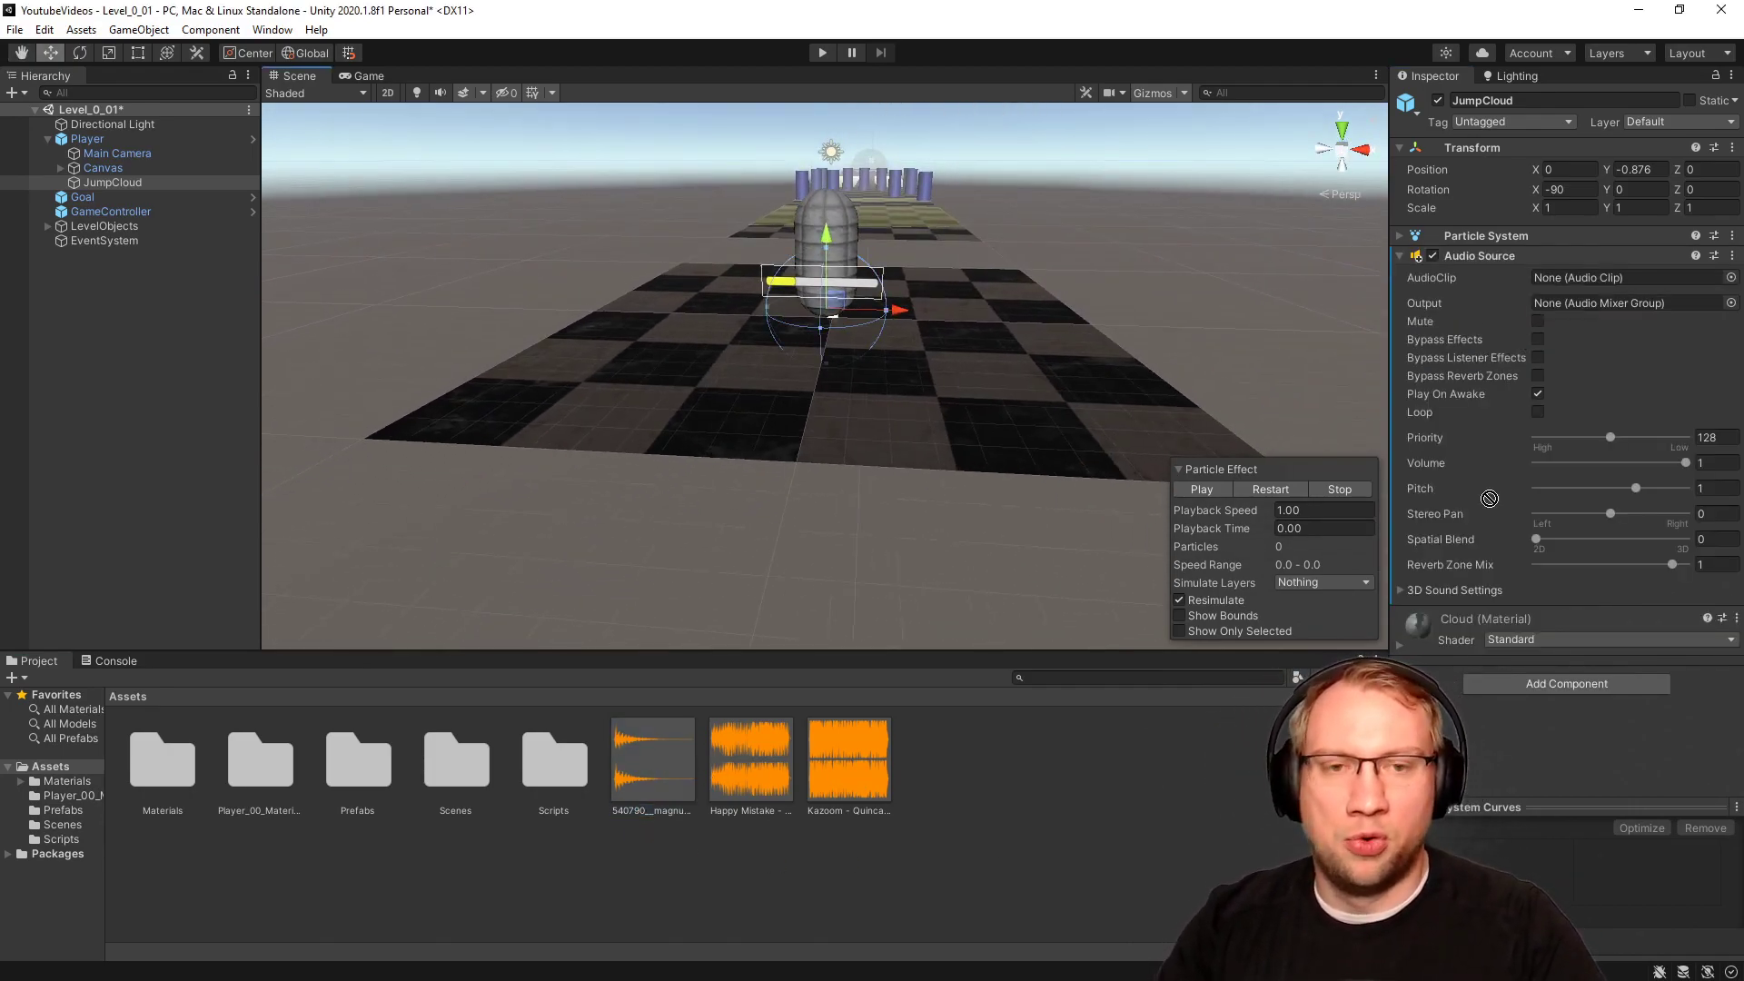
Give JumpCloud's Audio Source the magnuswaker boing clip with Play On Awake off and a Spatial Blend of about 0.679.
drag(1644, 271, 1644, 271)
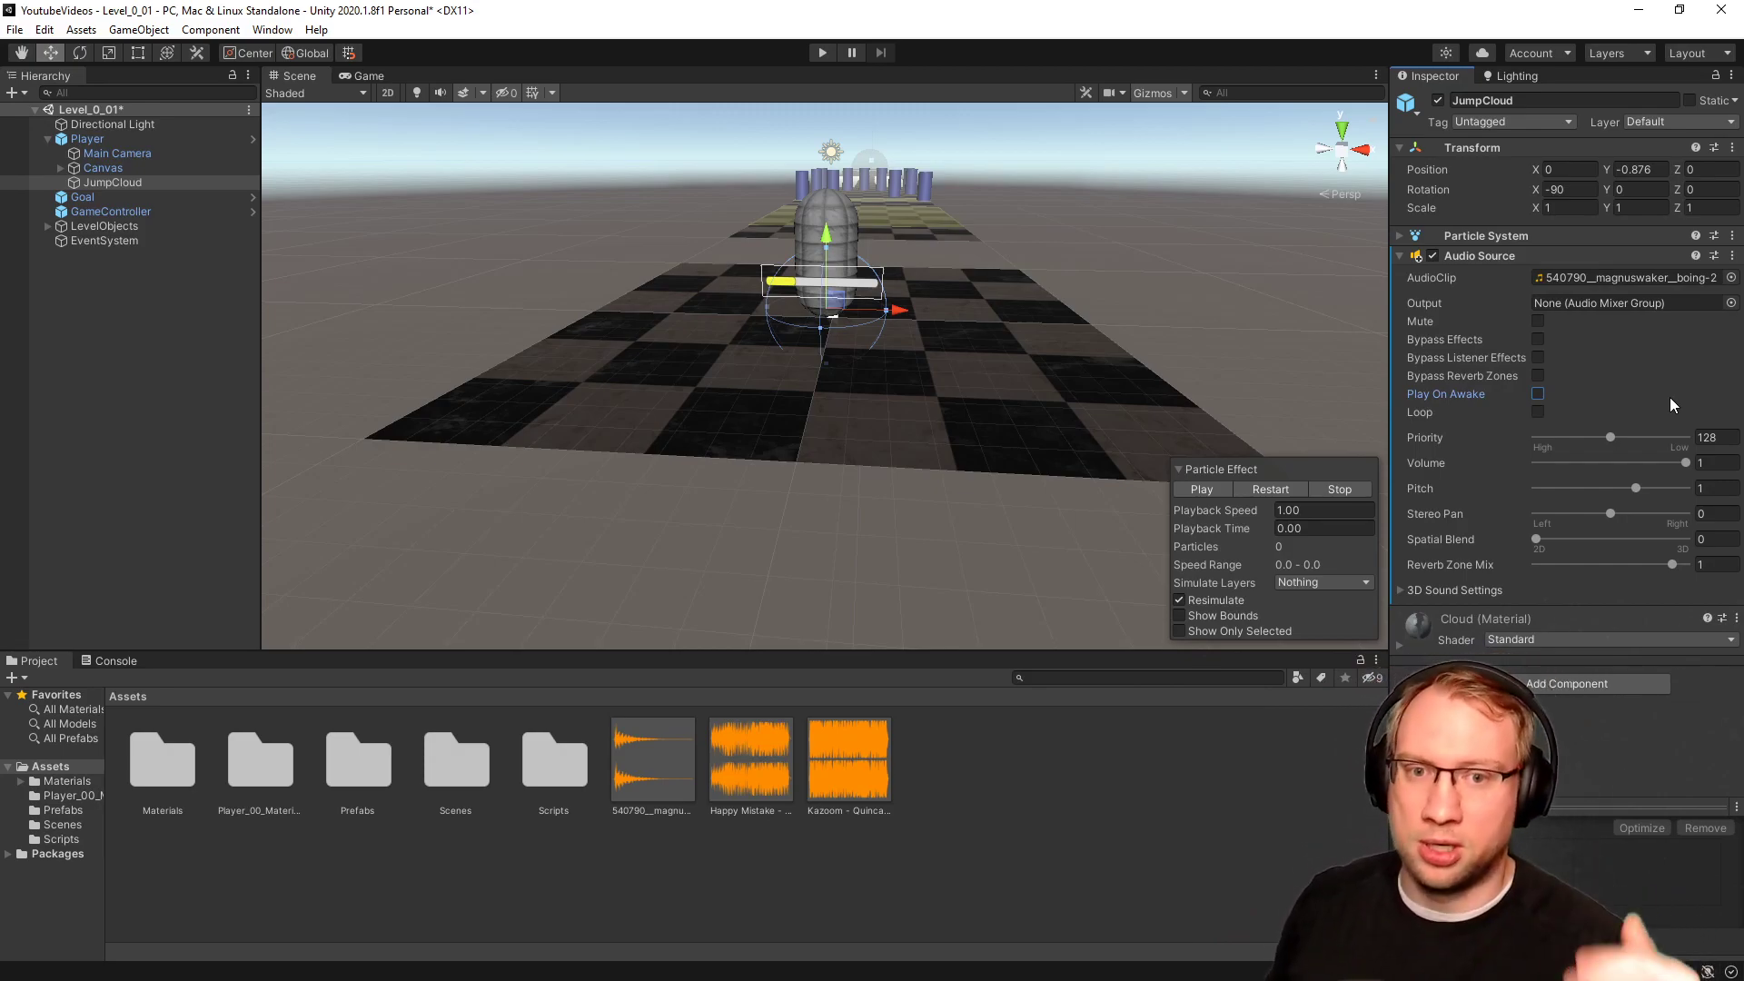
drag(1537, 538, 1638, 542)
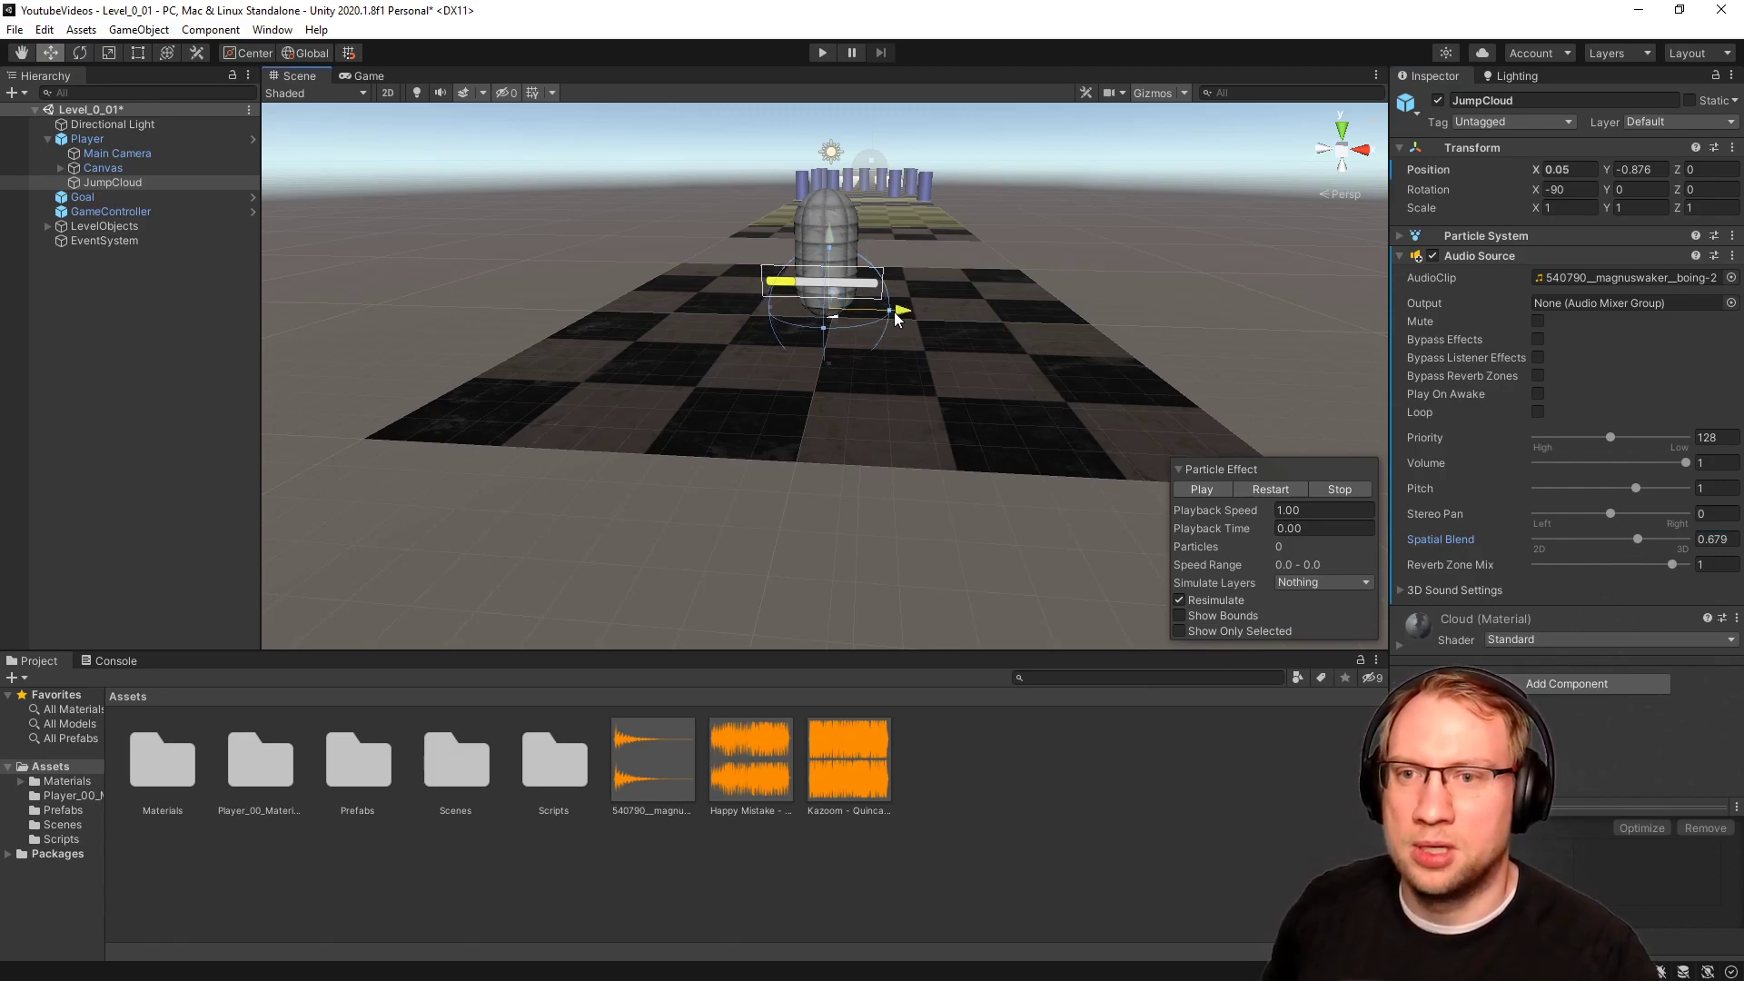
key(ctrl+z)
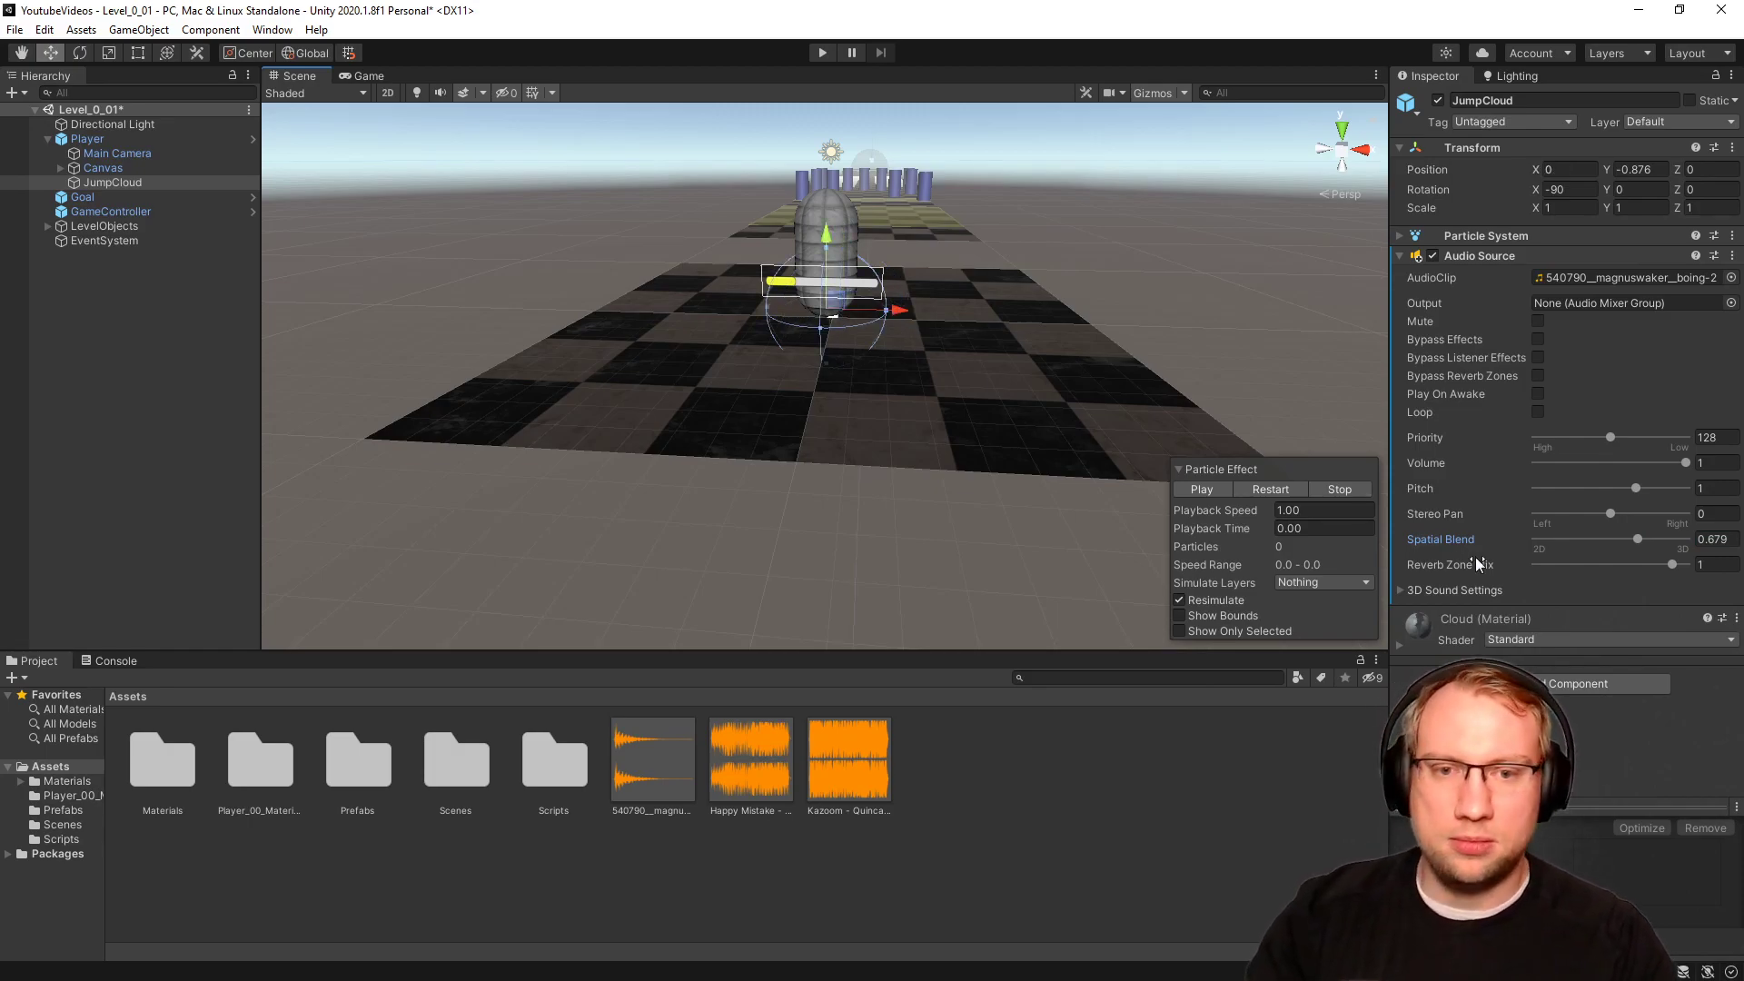
Compare the rolloff curves in JumpCloud's 3D Sound Settings, choosing Linear Rolloff with a Max Distance of 20.
click(1400, 589)
scroll(1416, 581, down, 3)
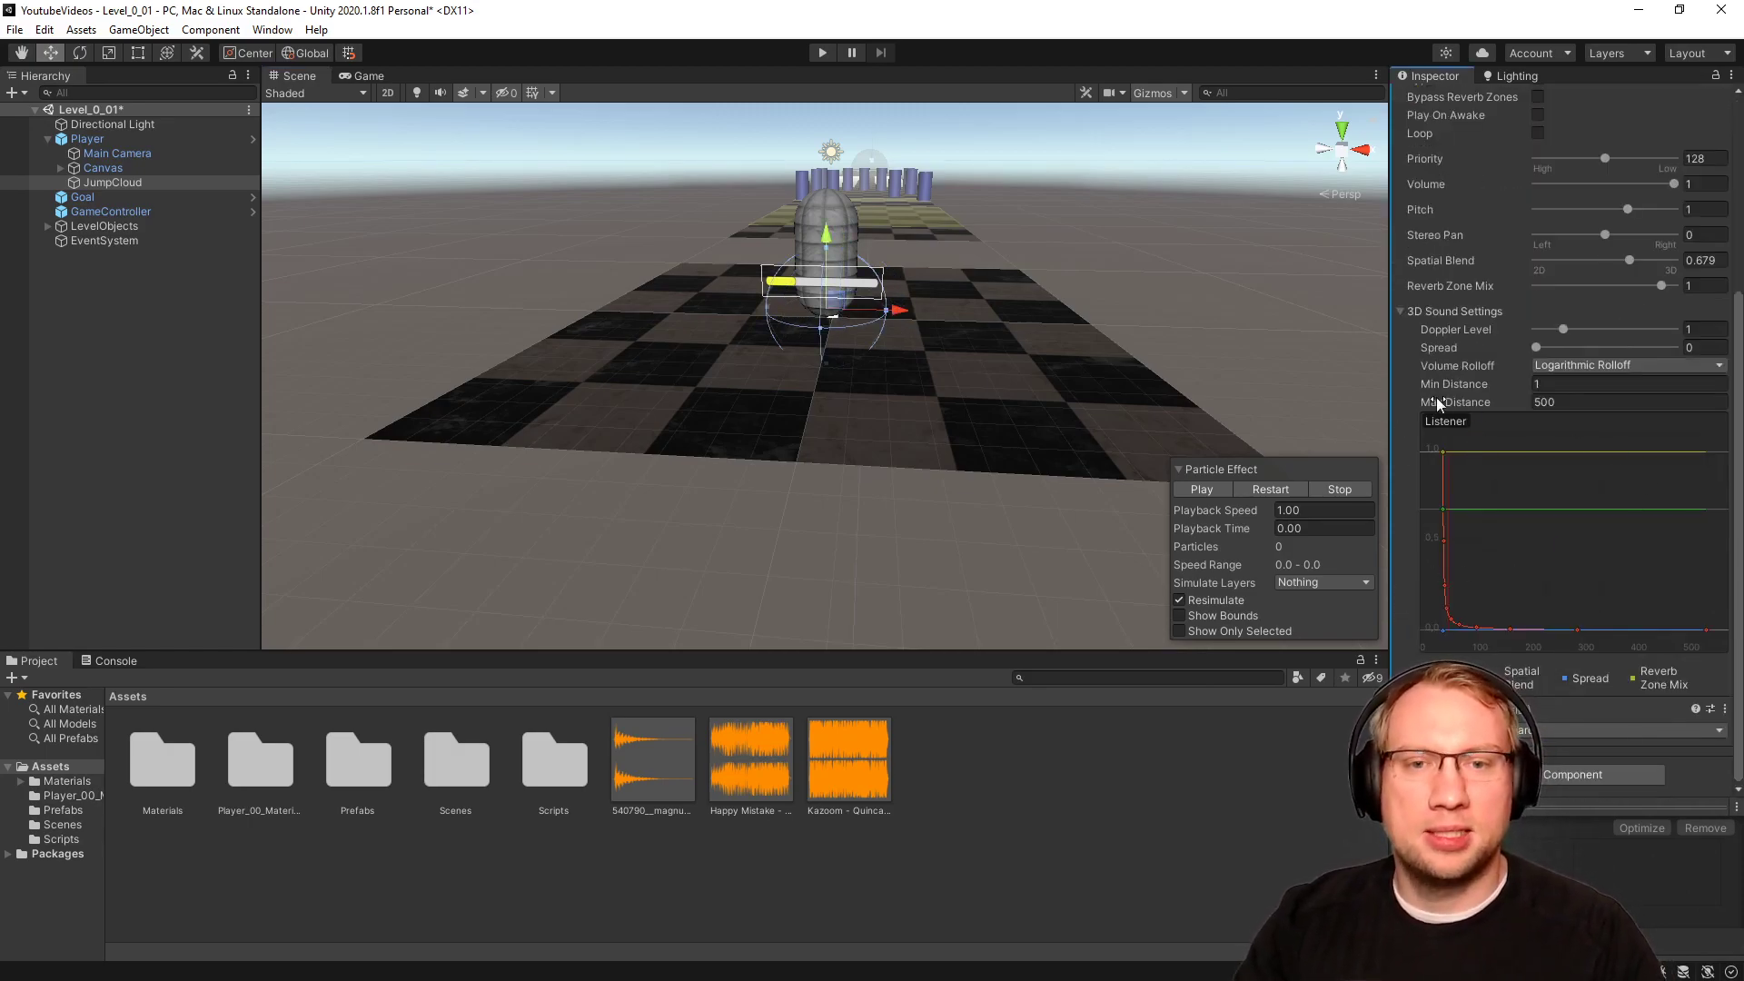
click(1584, 366)
click(1589, 405)
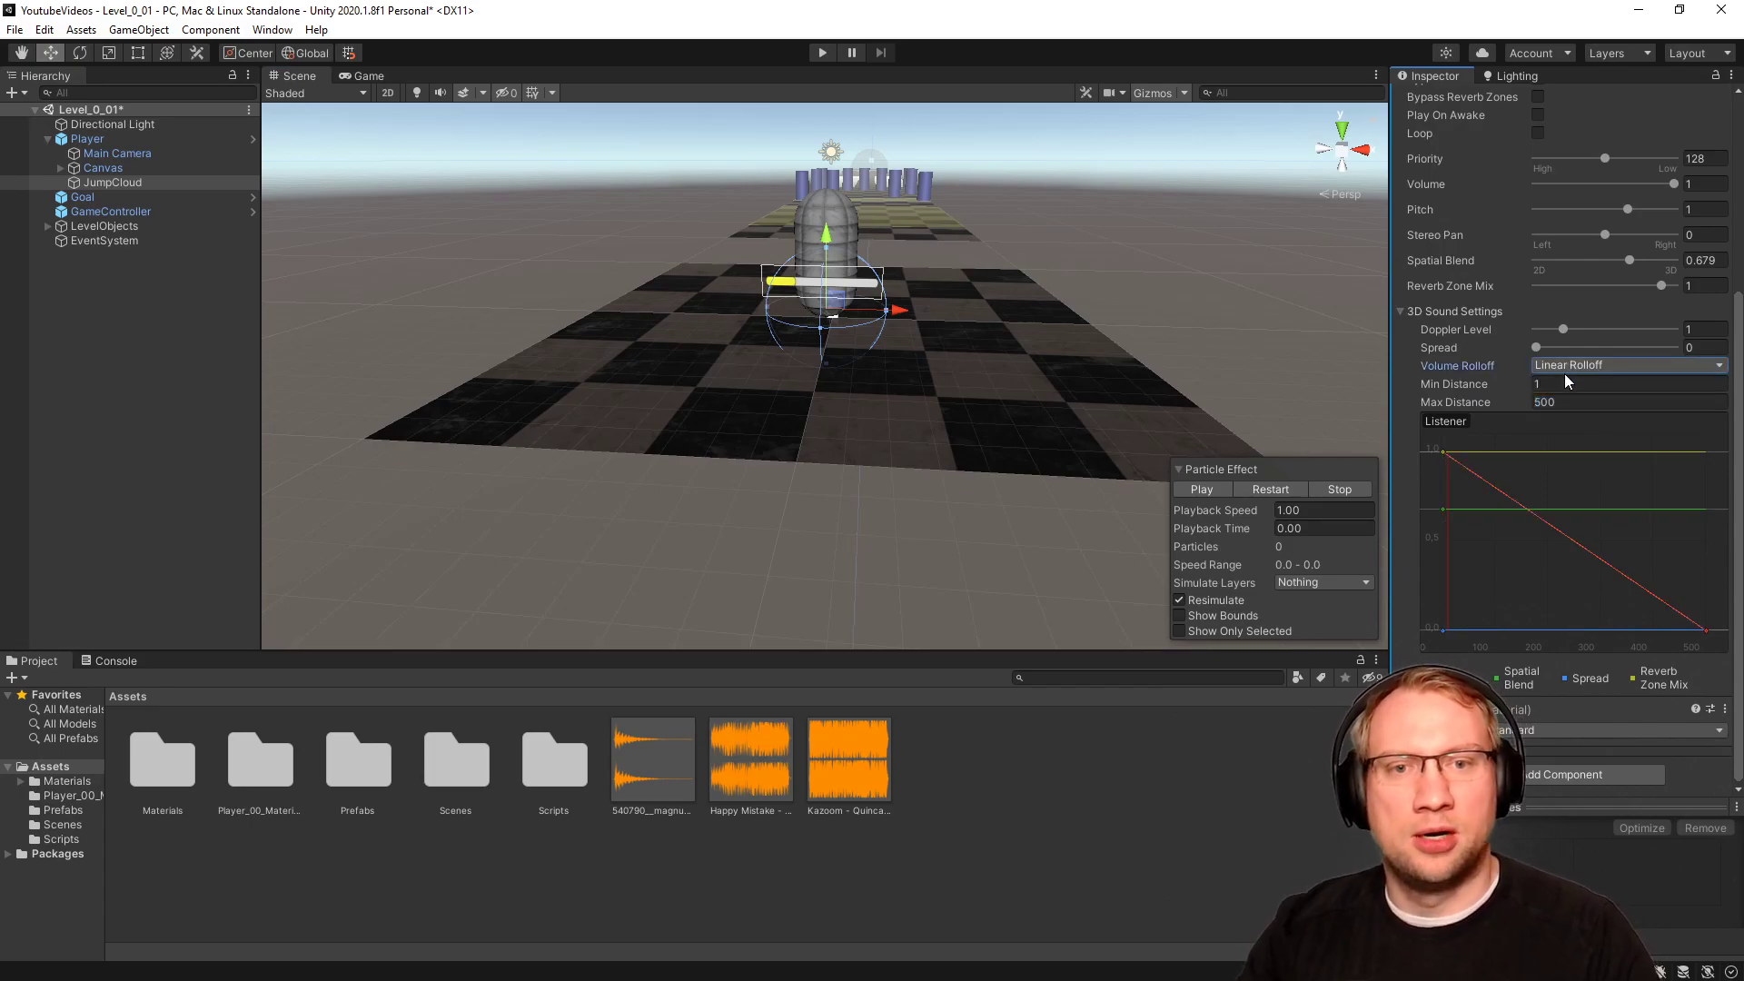
click(1564, 366)
click(1584, 387)
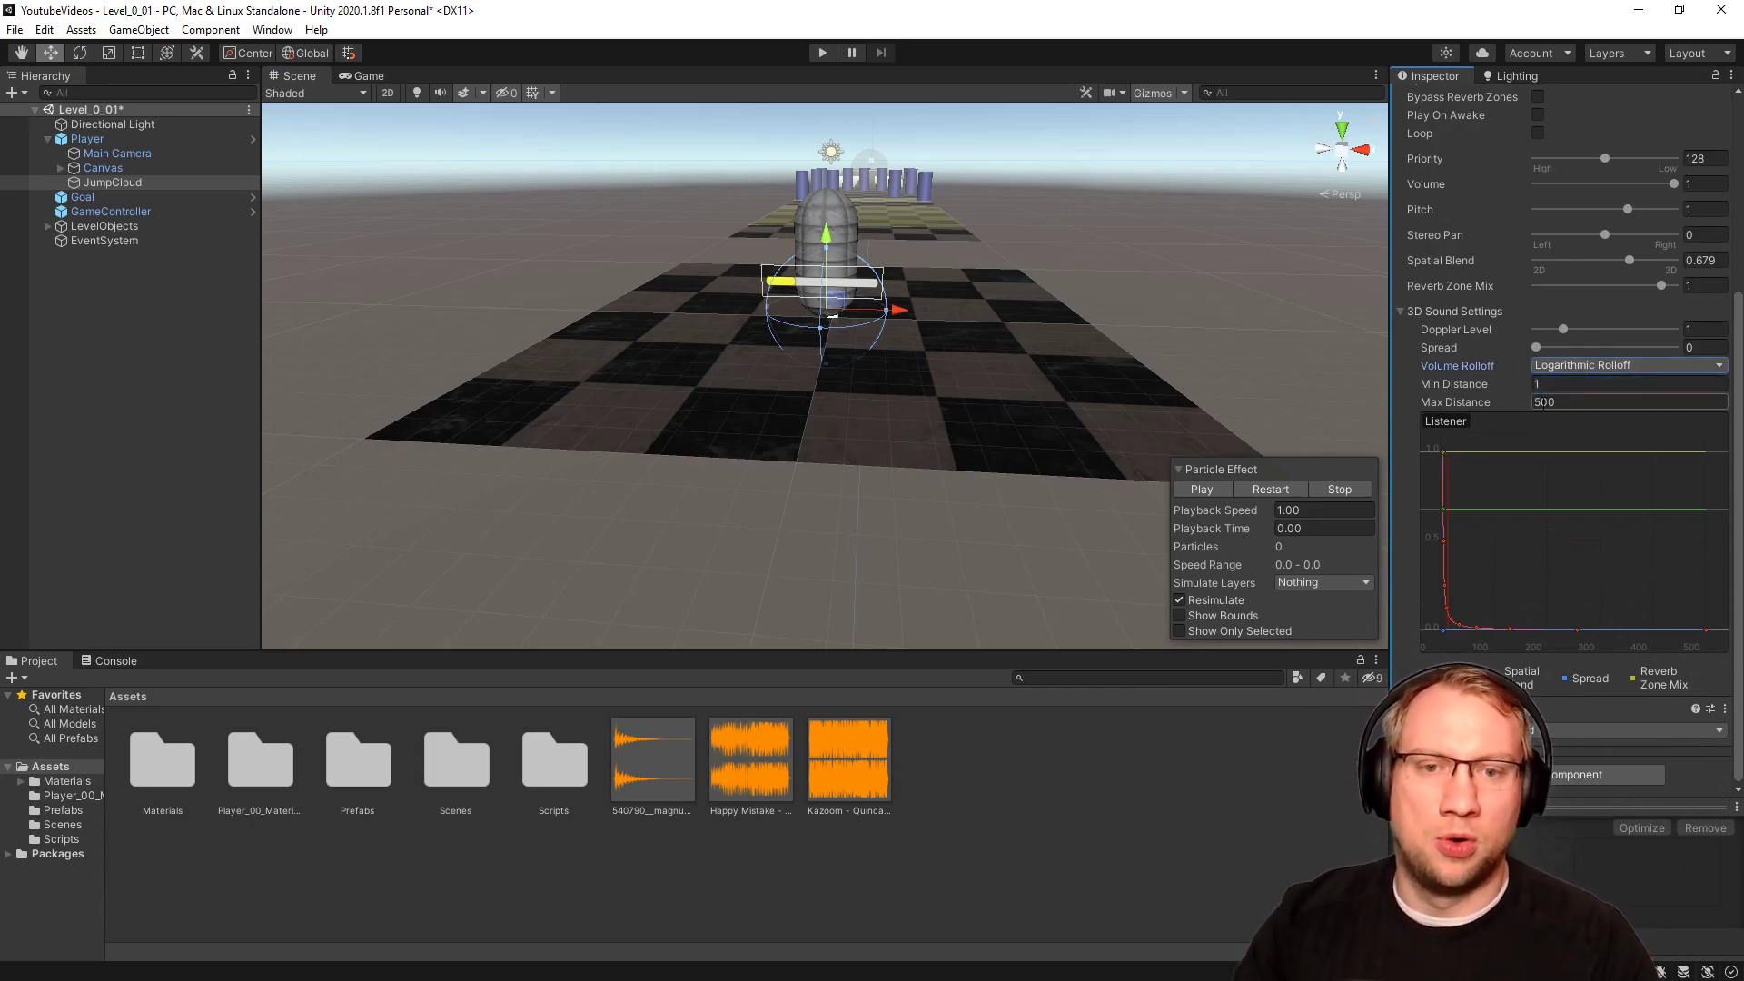
click(1580, 365)
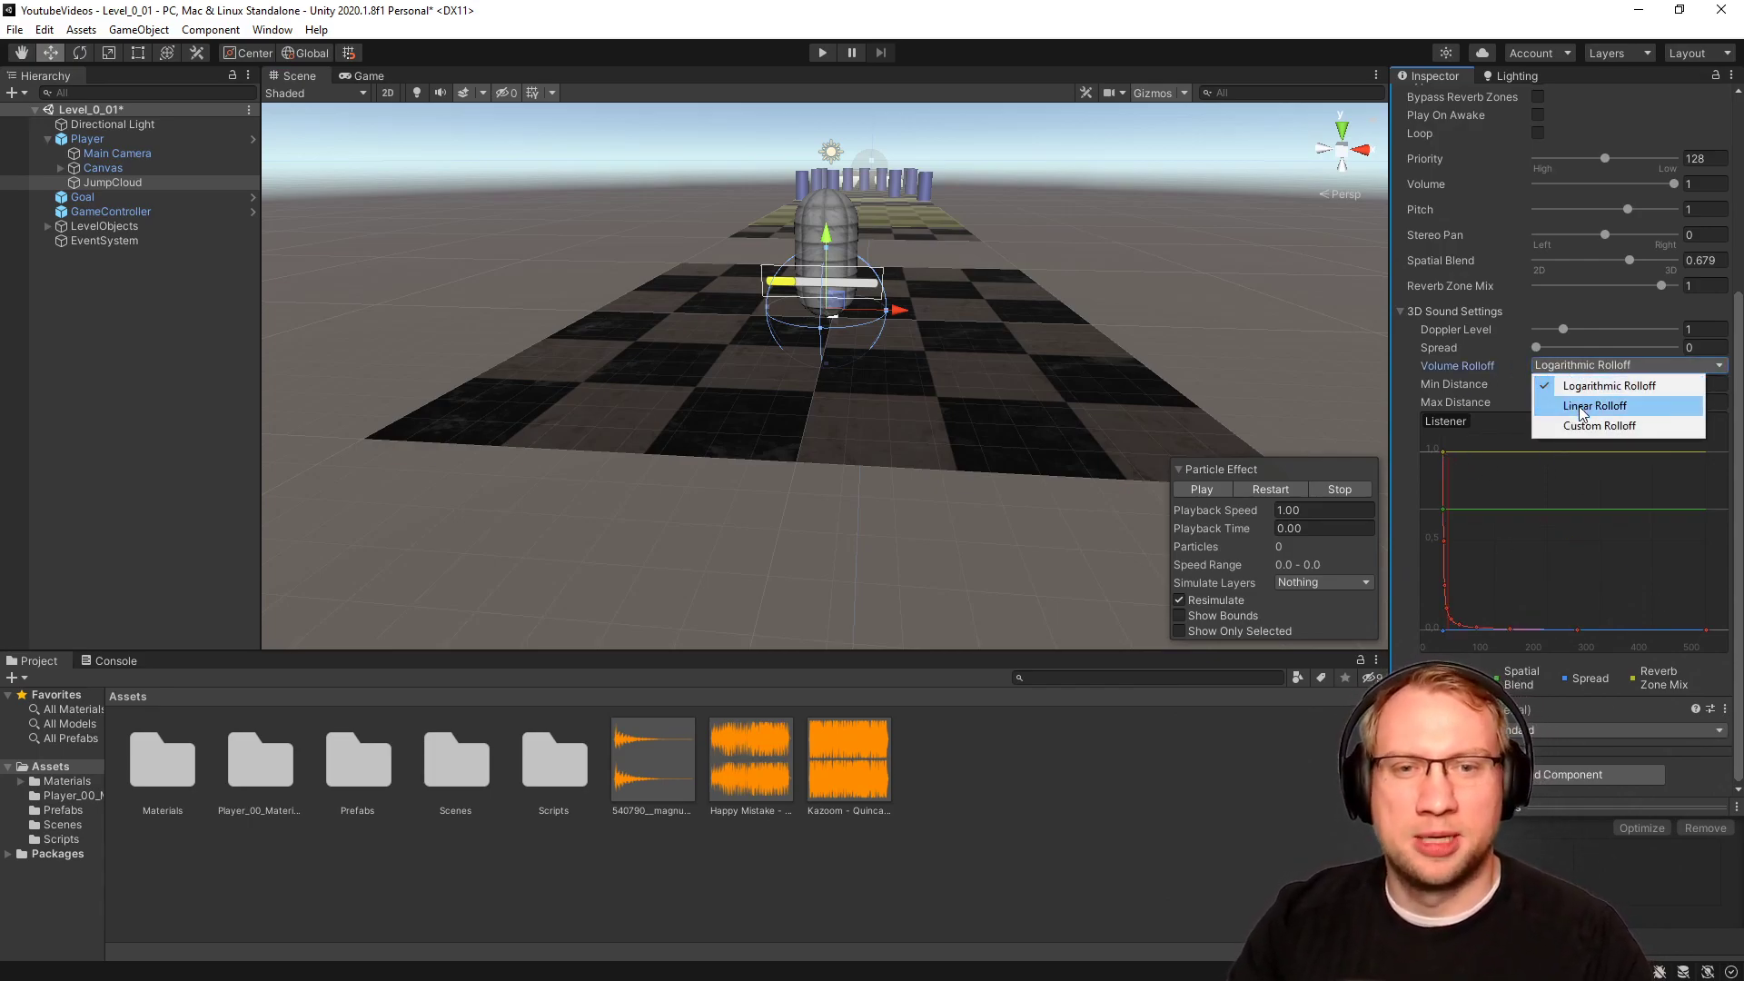
click(1562, 405)
text(20)
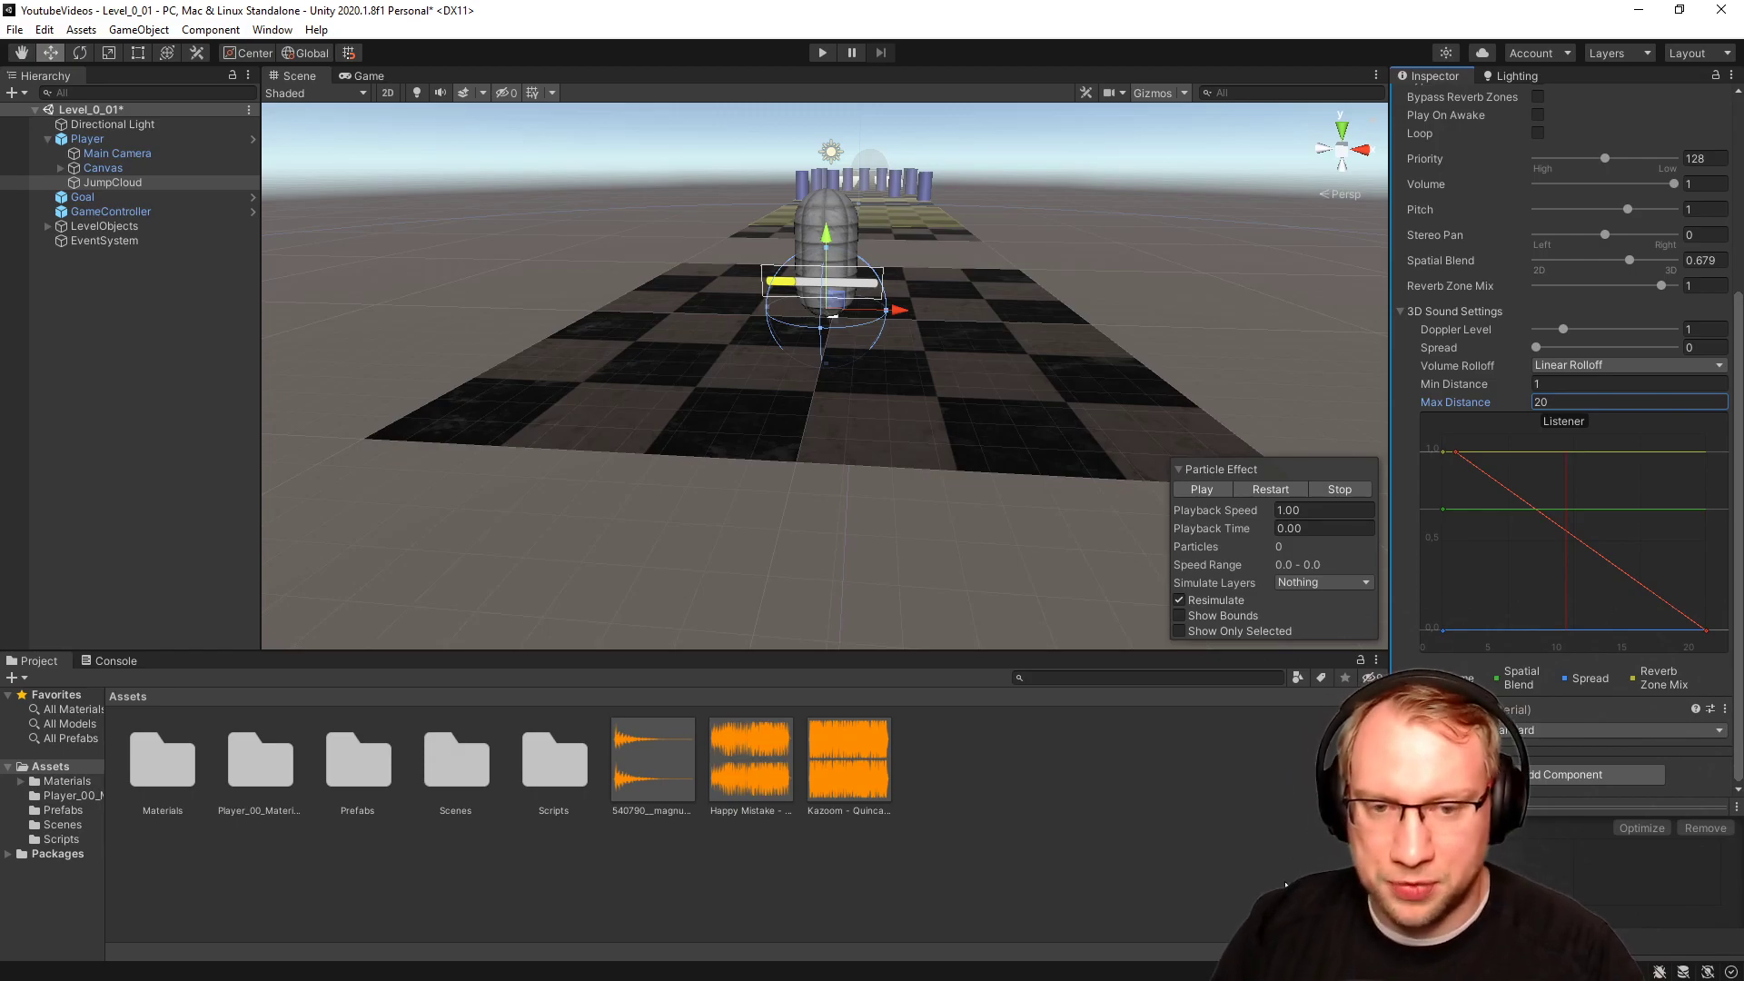
click(1362, 585)
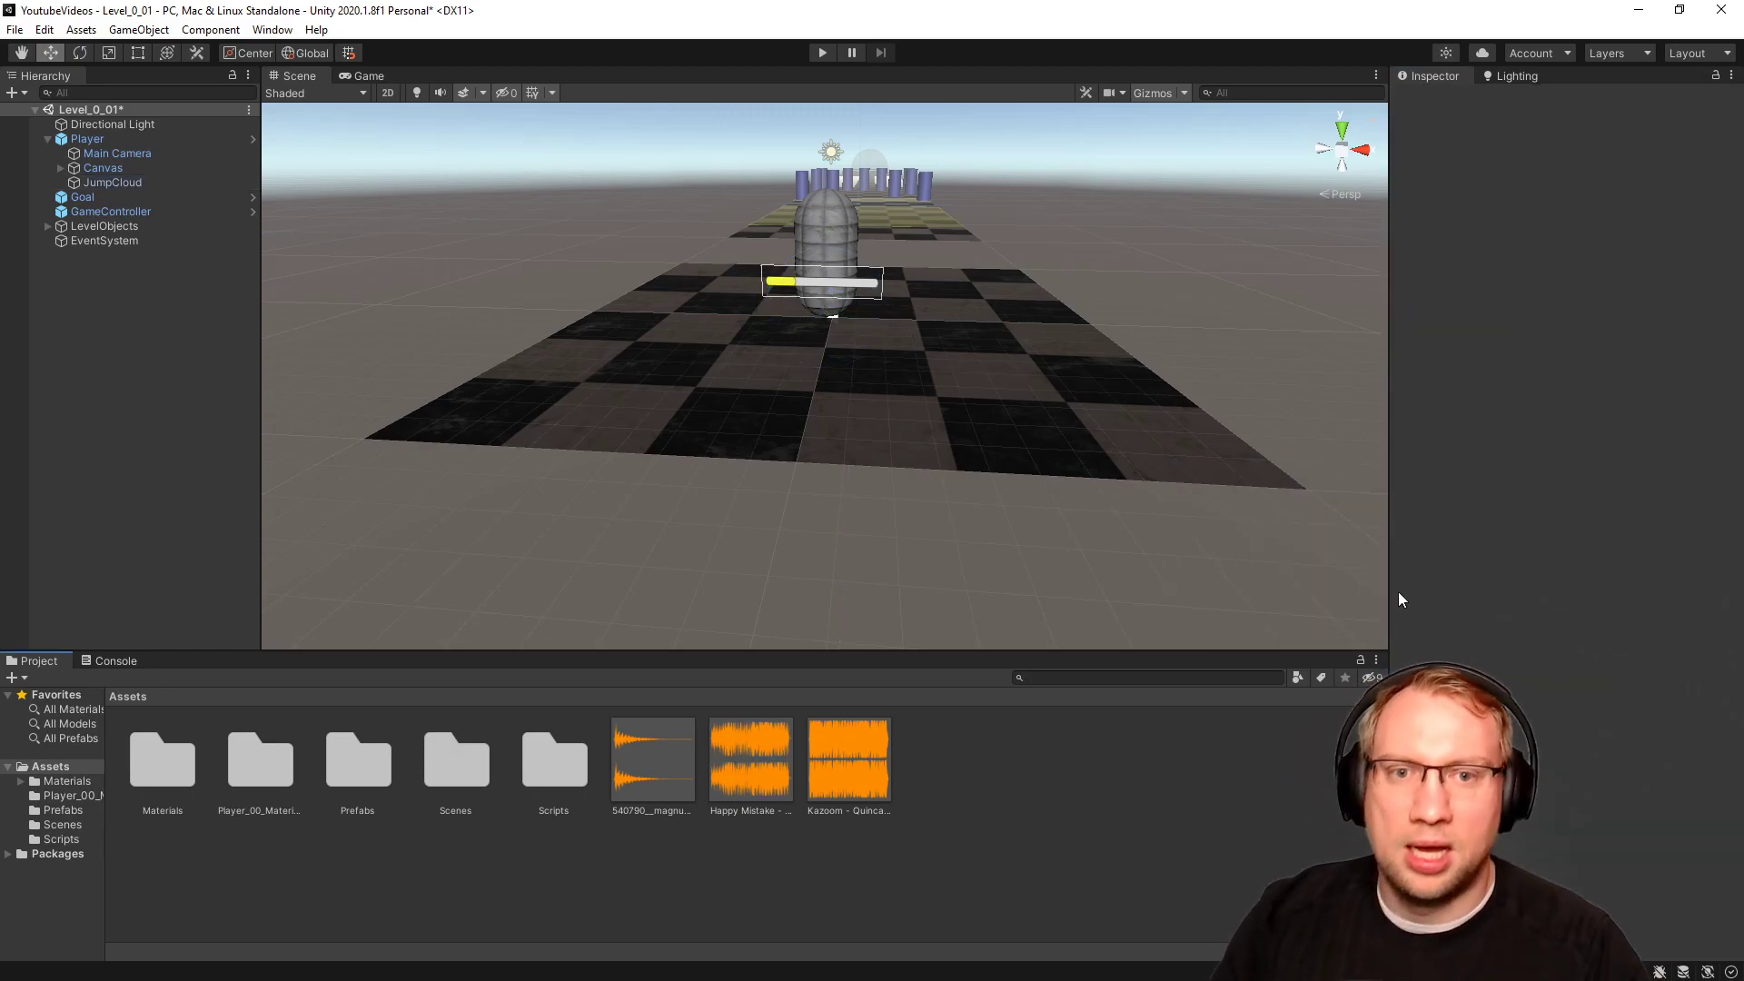
Apply JumpCloud's added Audio Source component to the Player prefab.
click(111, 182)
right_click(1469, 256)
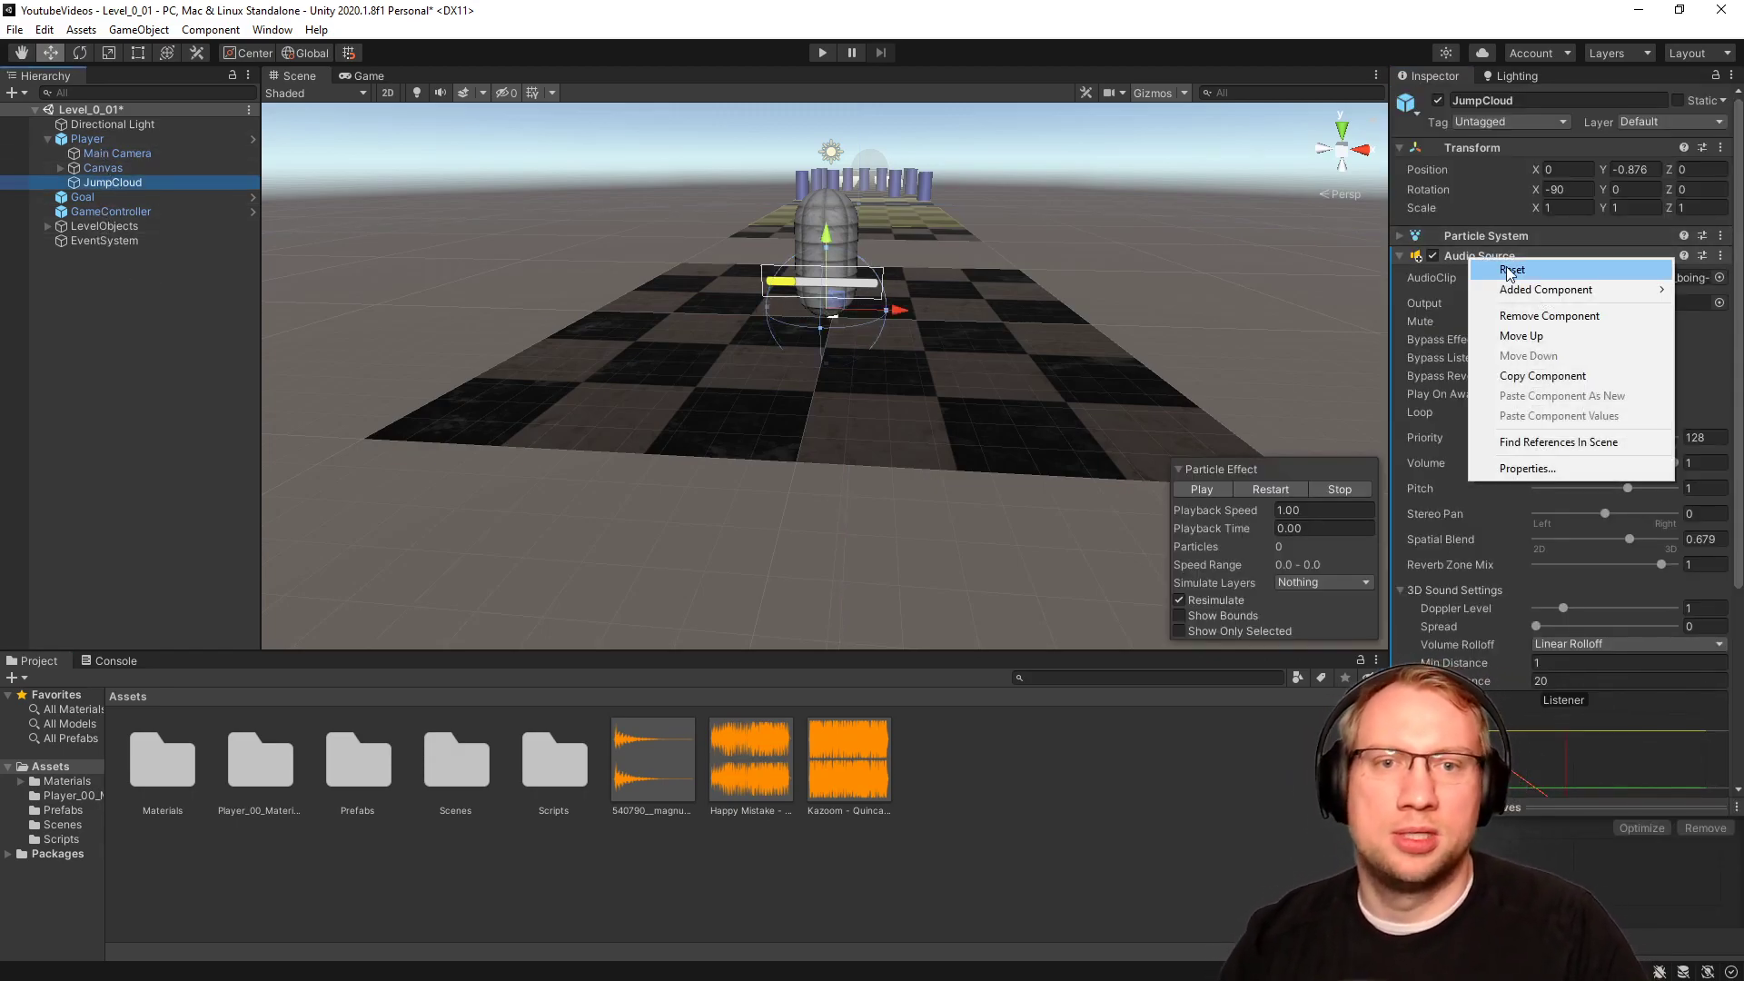
mouse_move(1514, 299)
click(1362, 289)
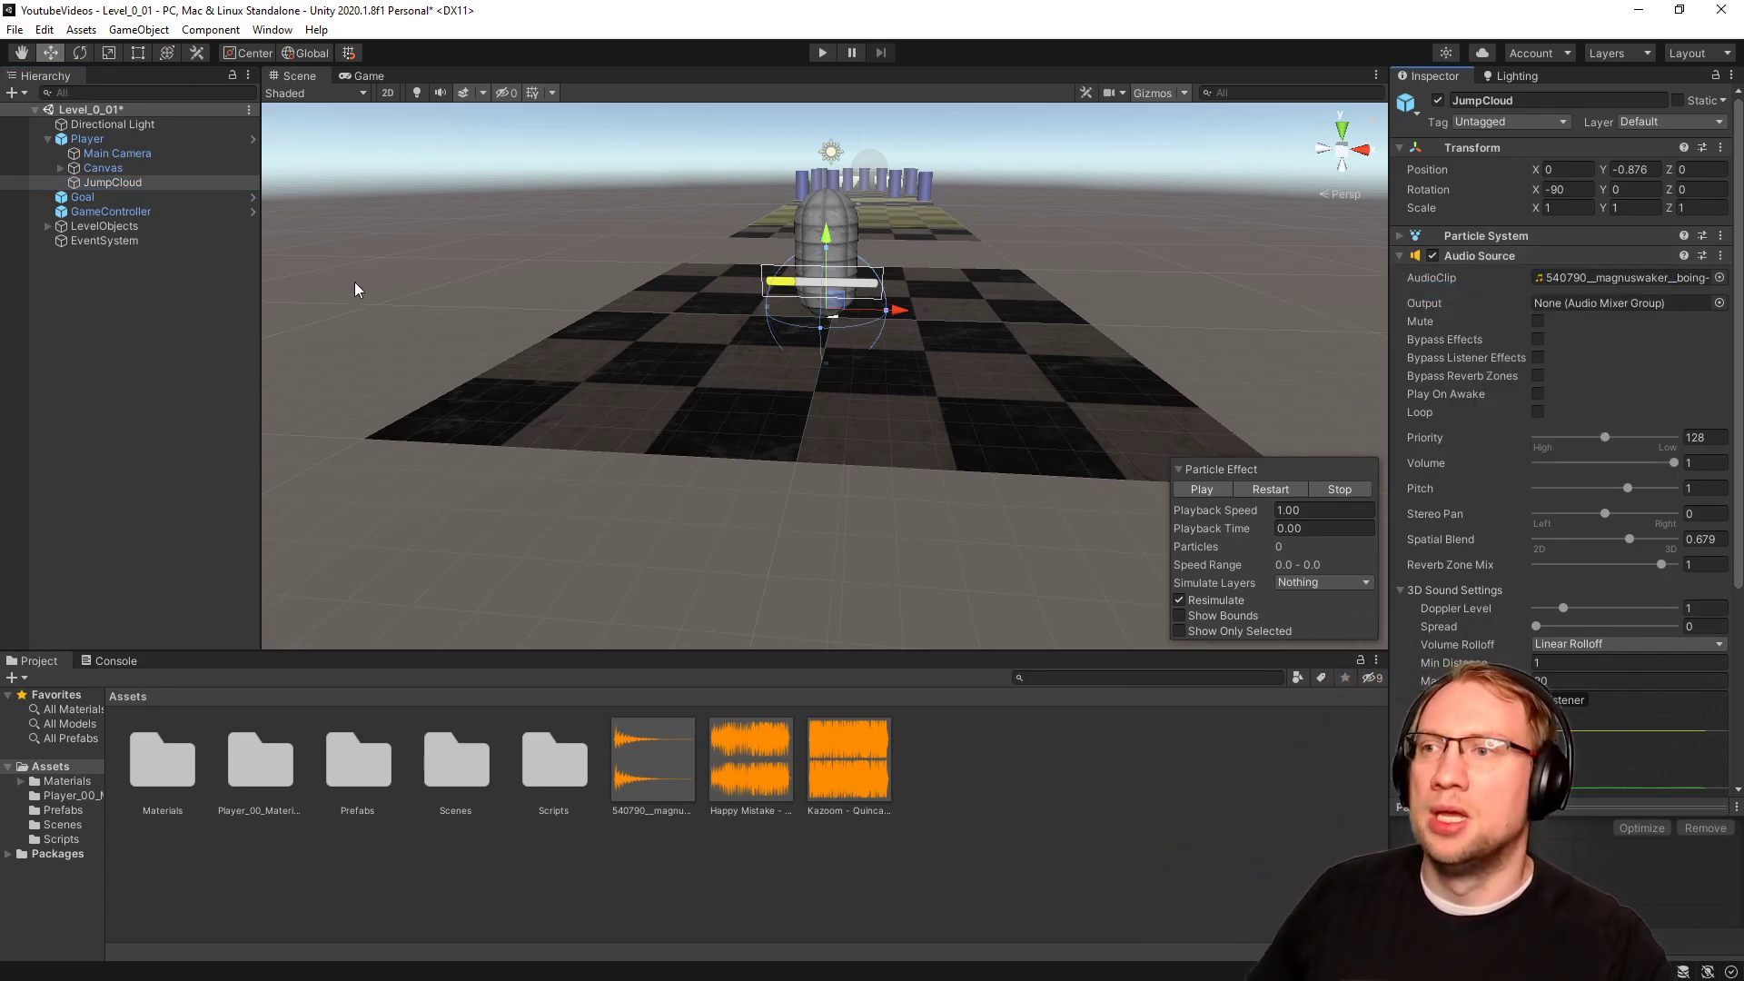
Open the Player's PlayerMovement script in Visual Studio.
click(157, 143)
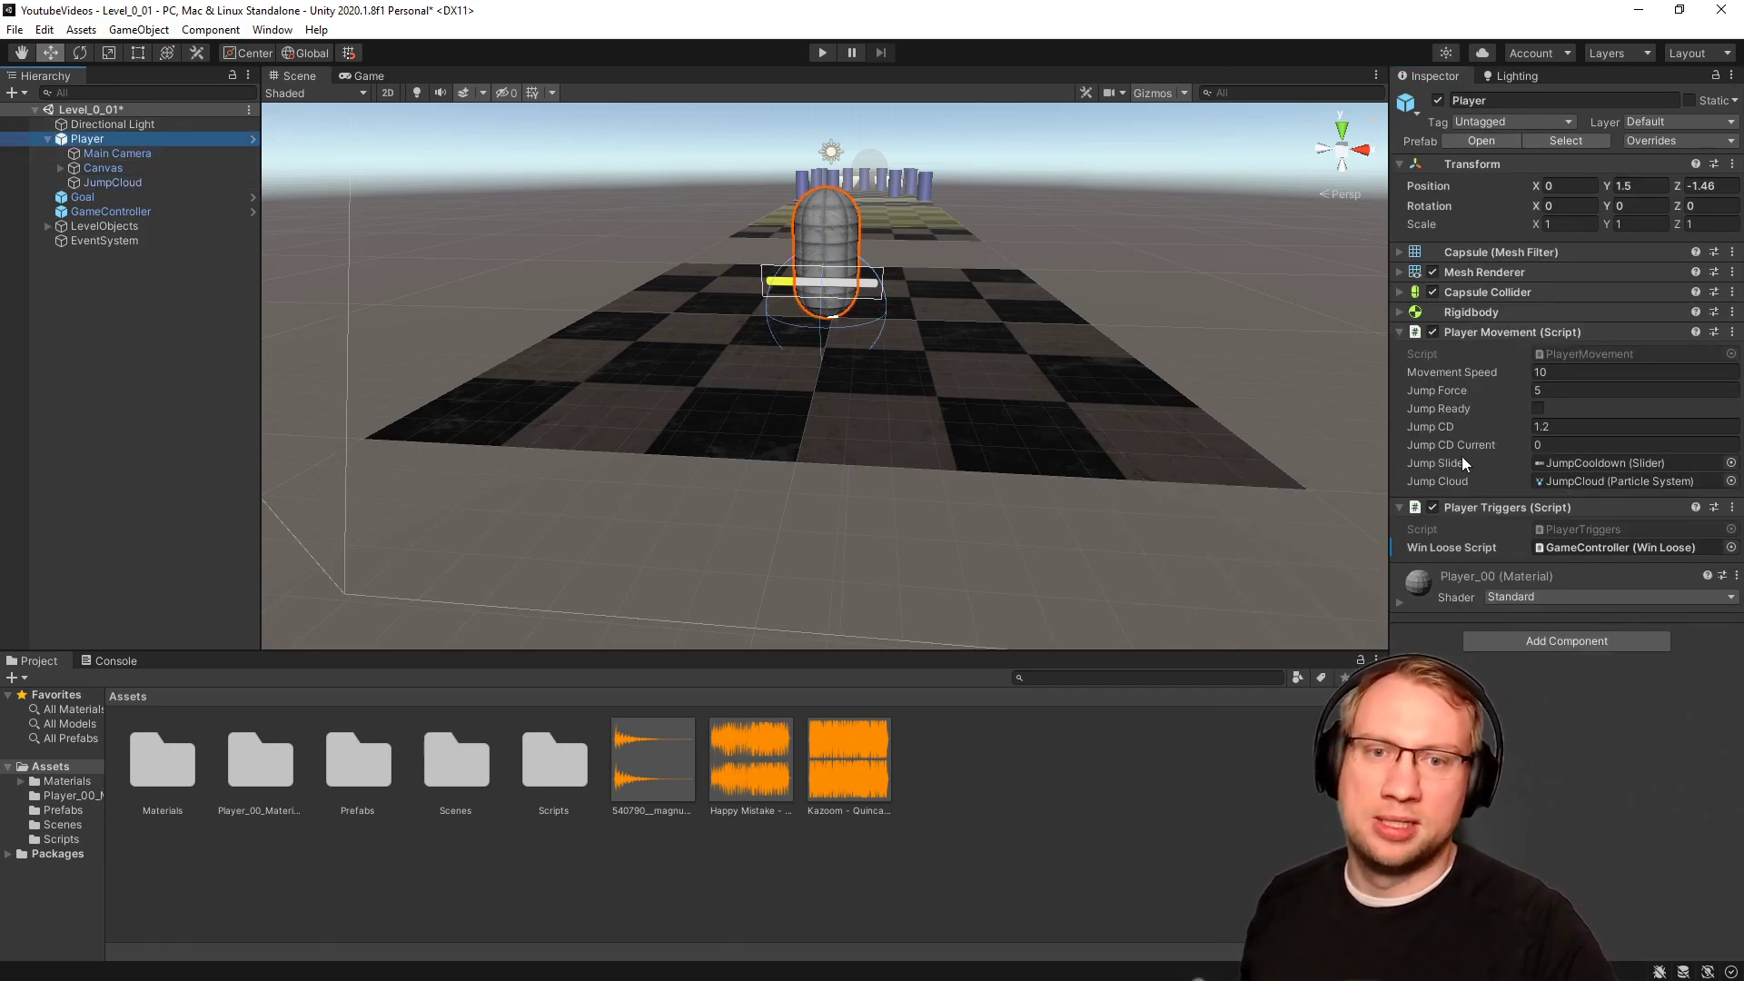
double_click(1584, 352)
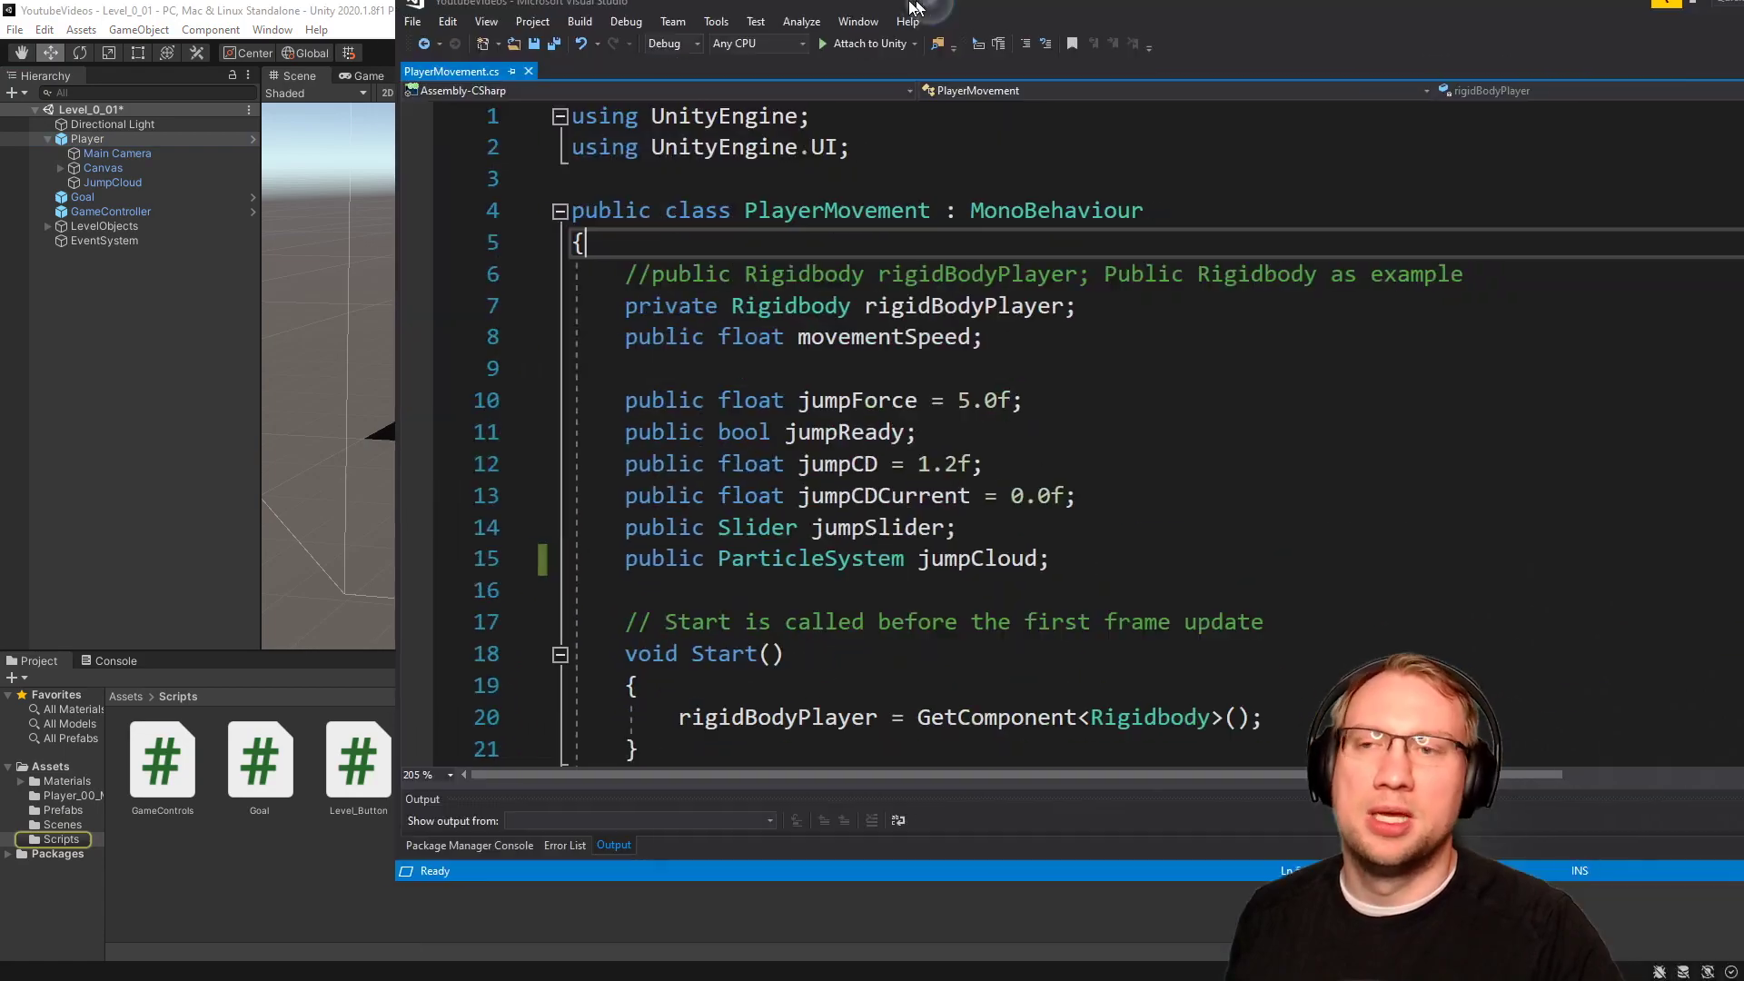
Declare a public AudioSource variable named jumpSound below jumpCloud in the PlayerMovement script and save it.
double_click(913, 7)
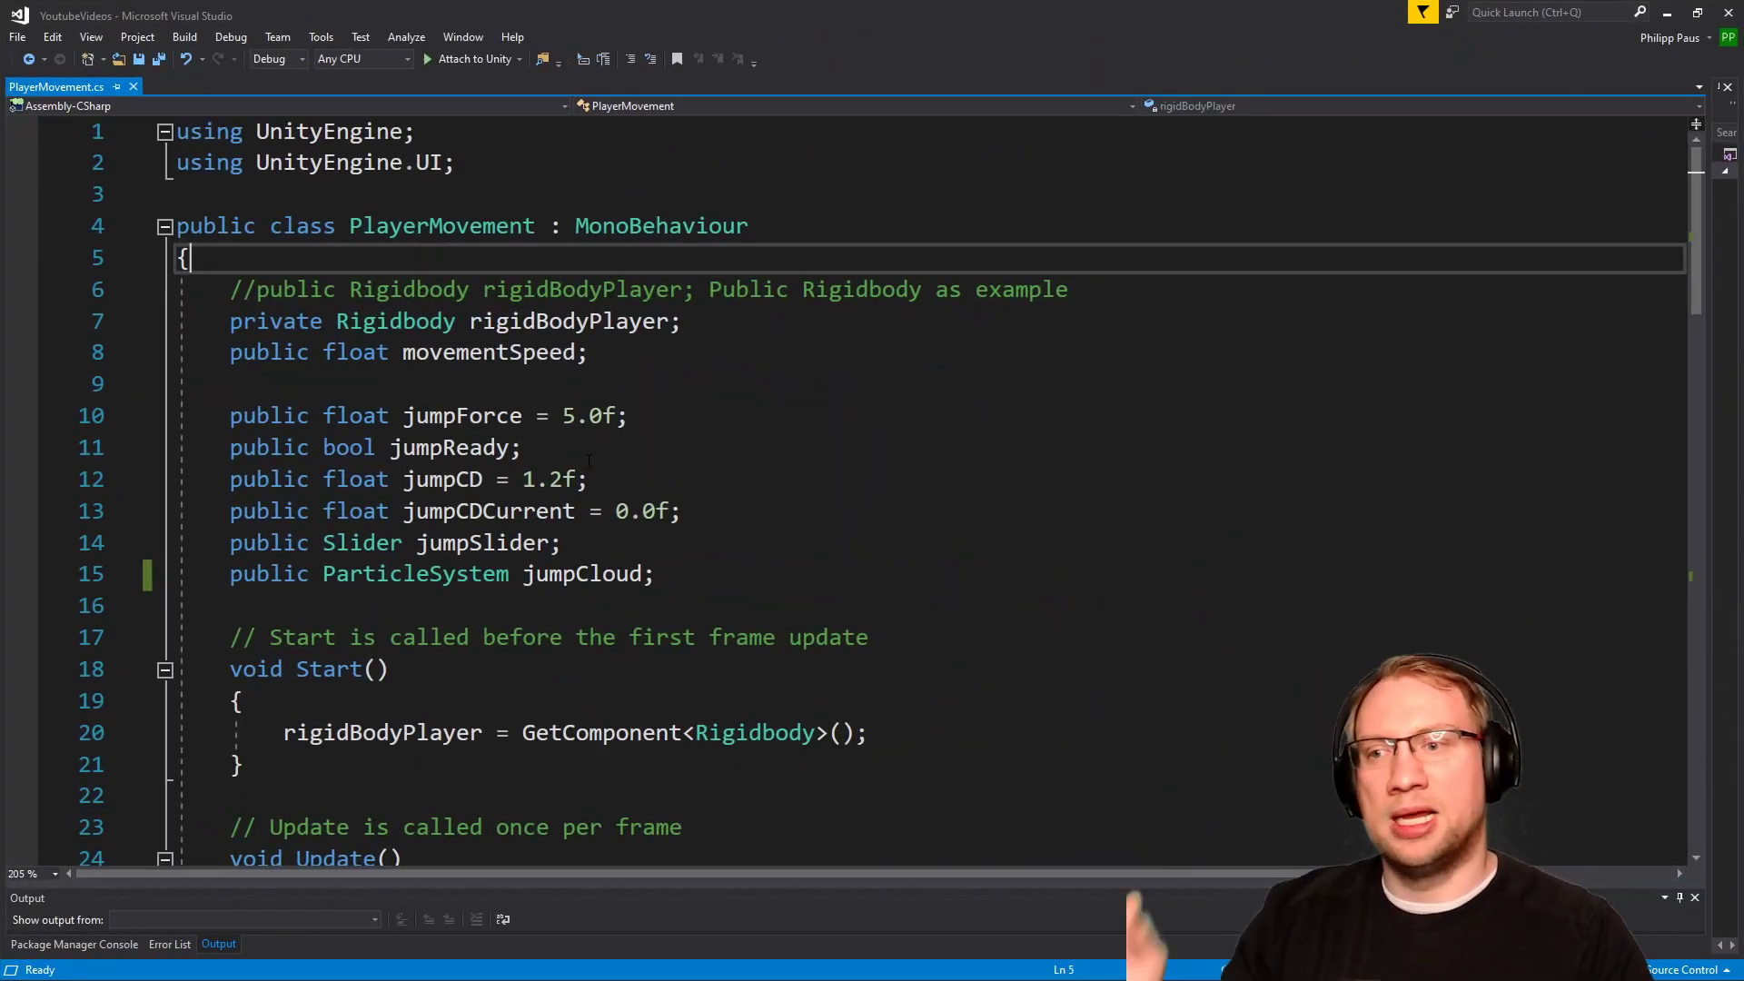
scroll(590, 478, down, 1)
click(590, 478)
click(677, 489)
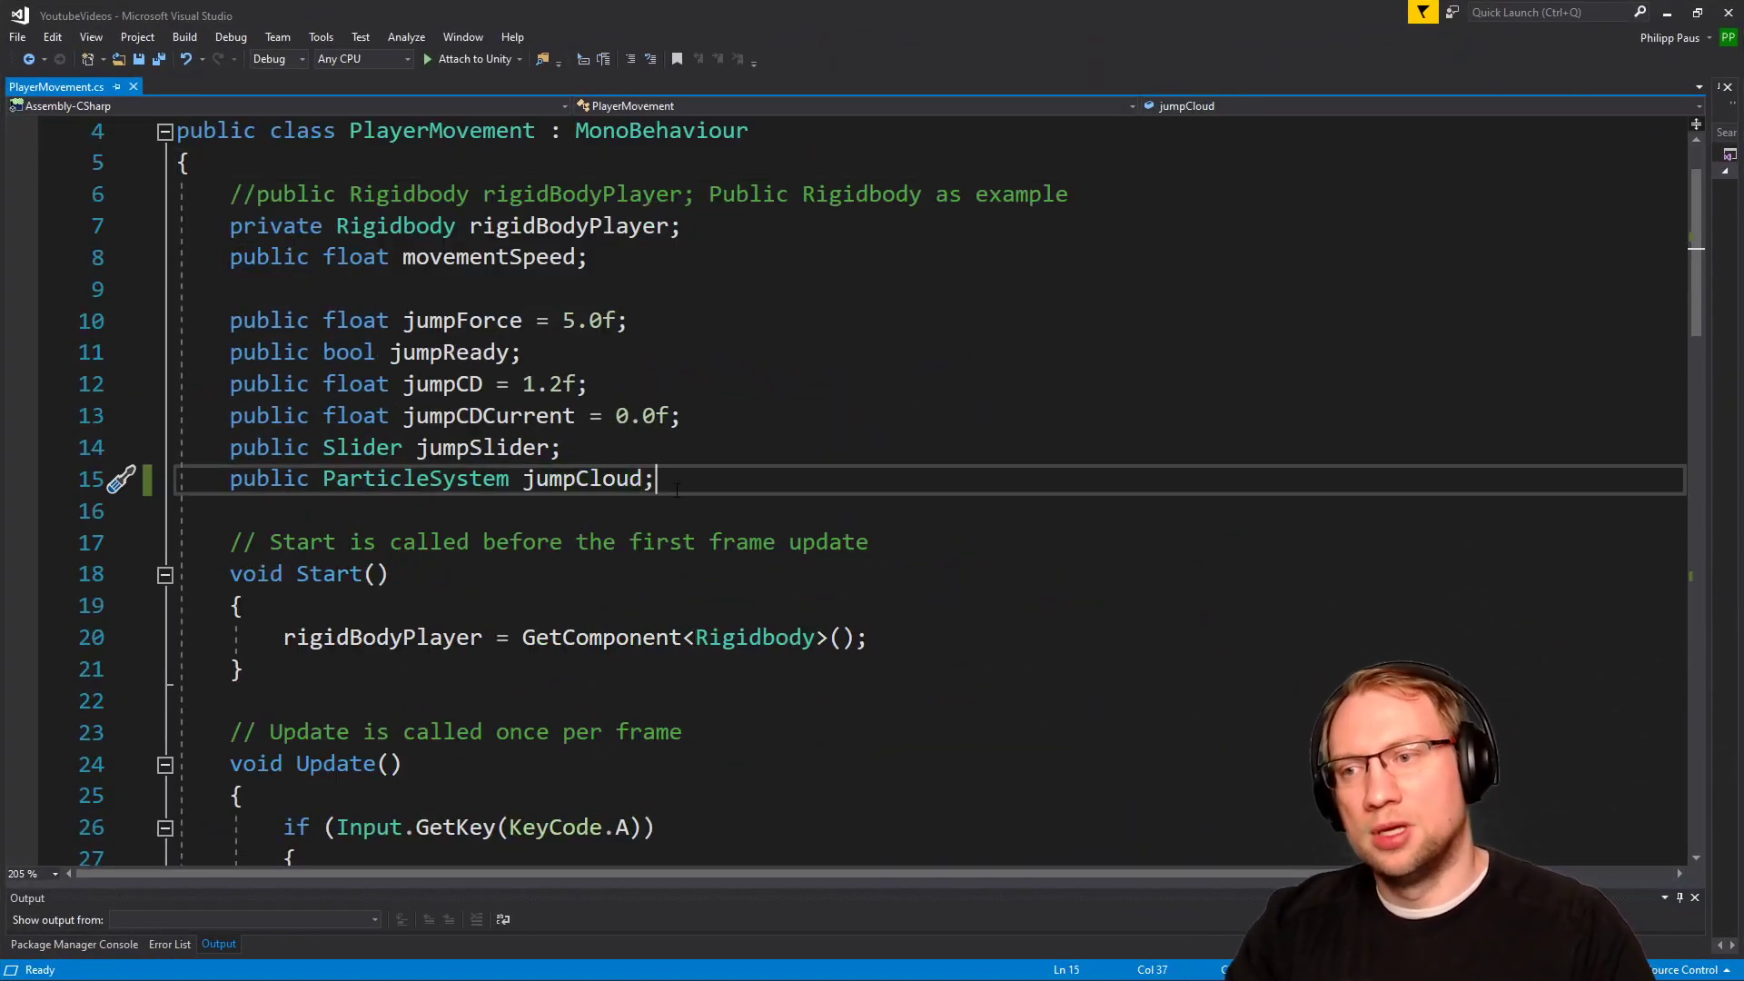
key(Return)
text(public )
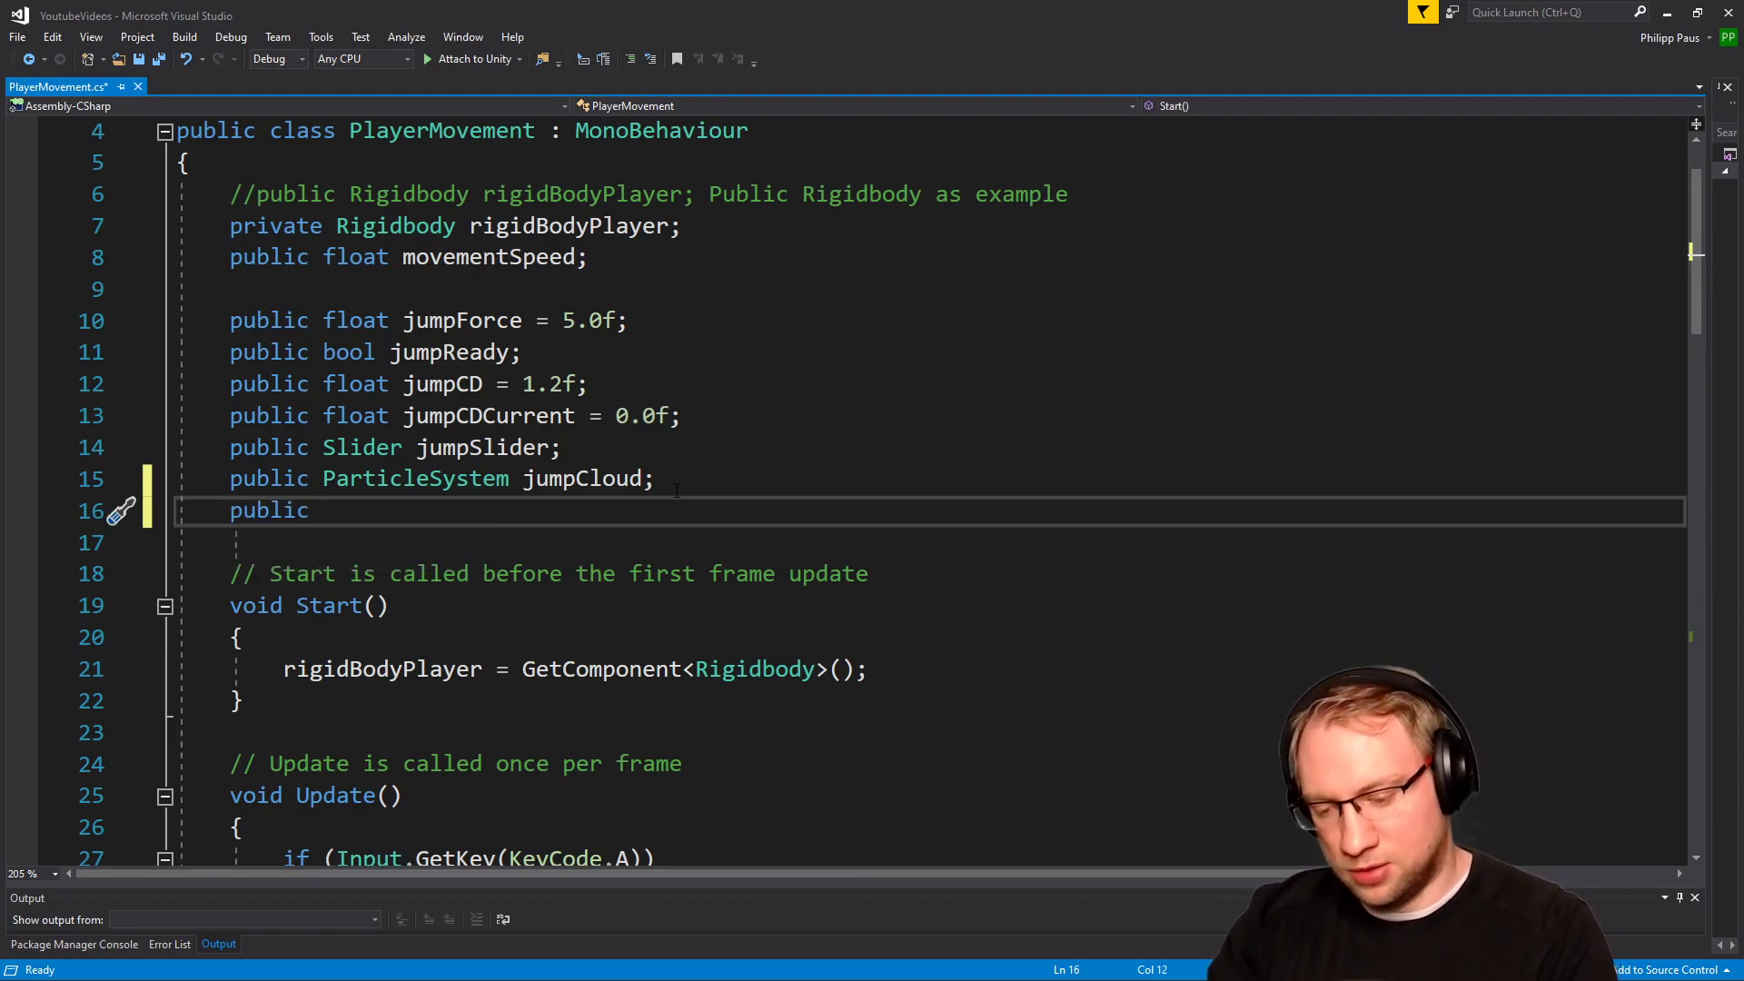
text(Audios)
text(ource )
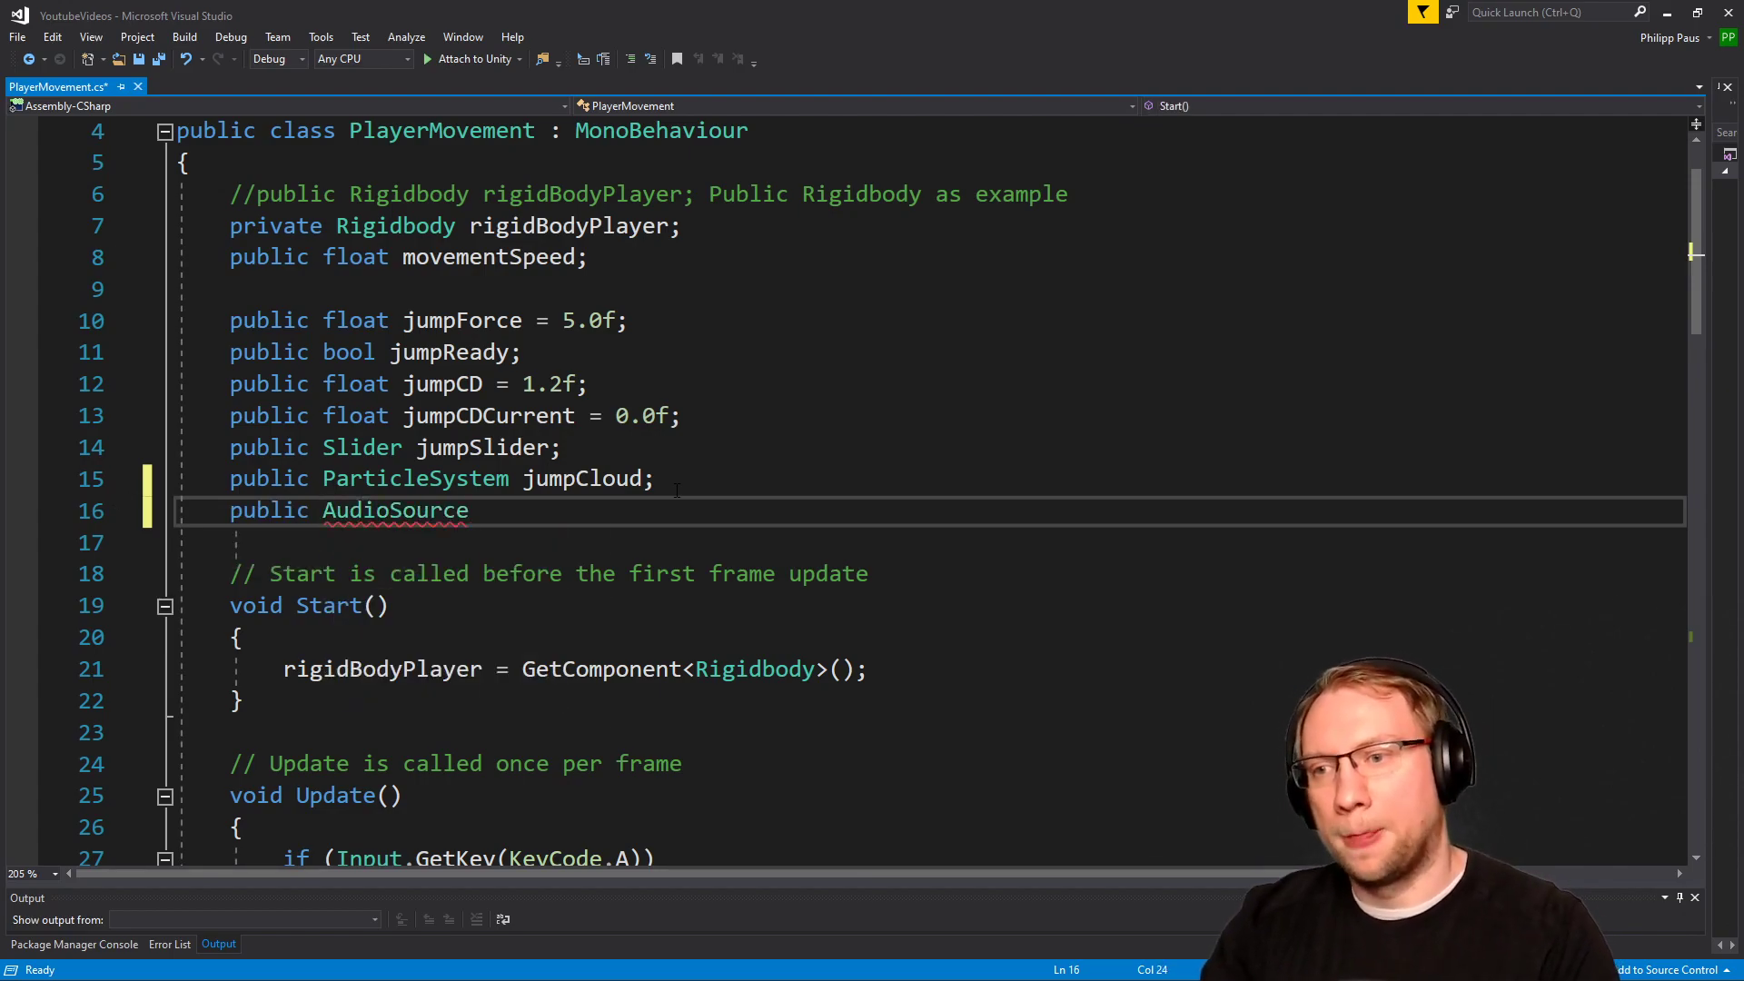
text(jump)
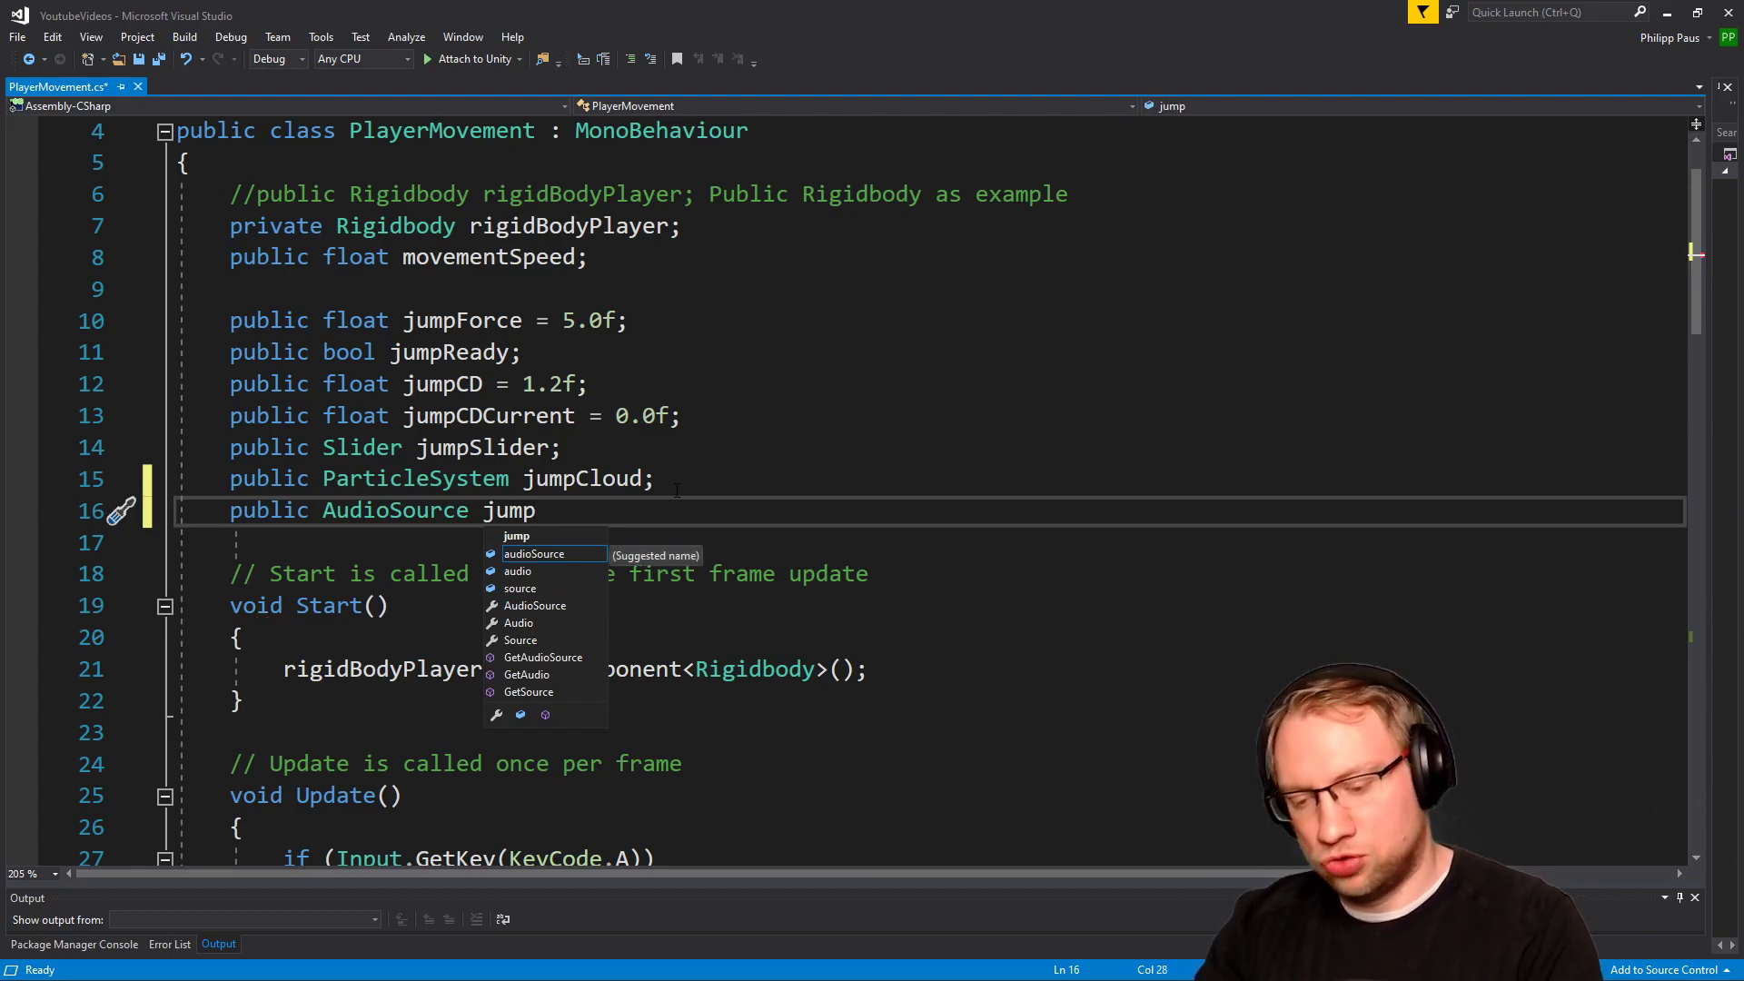
text(Sound;)
key(ctrl+s)
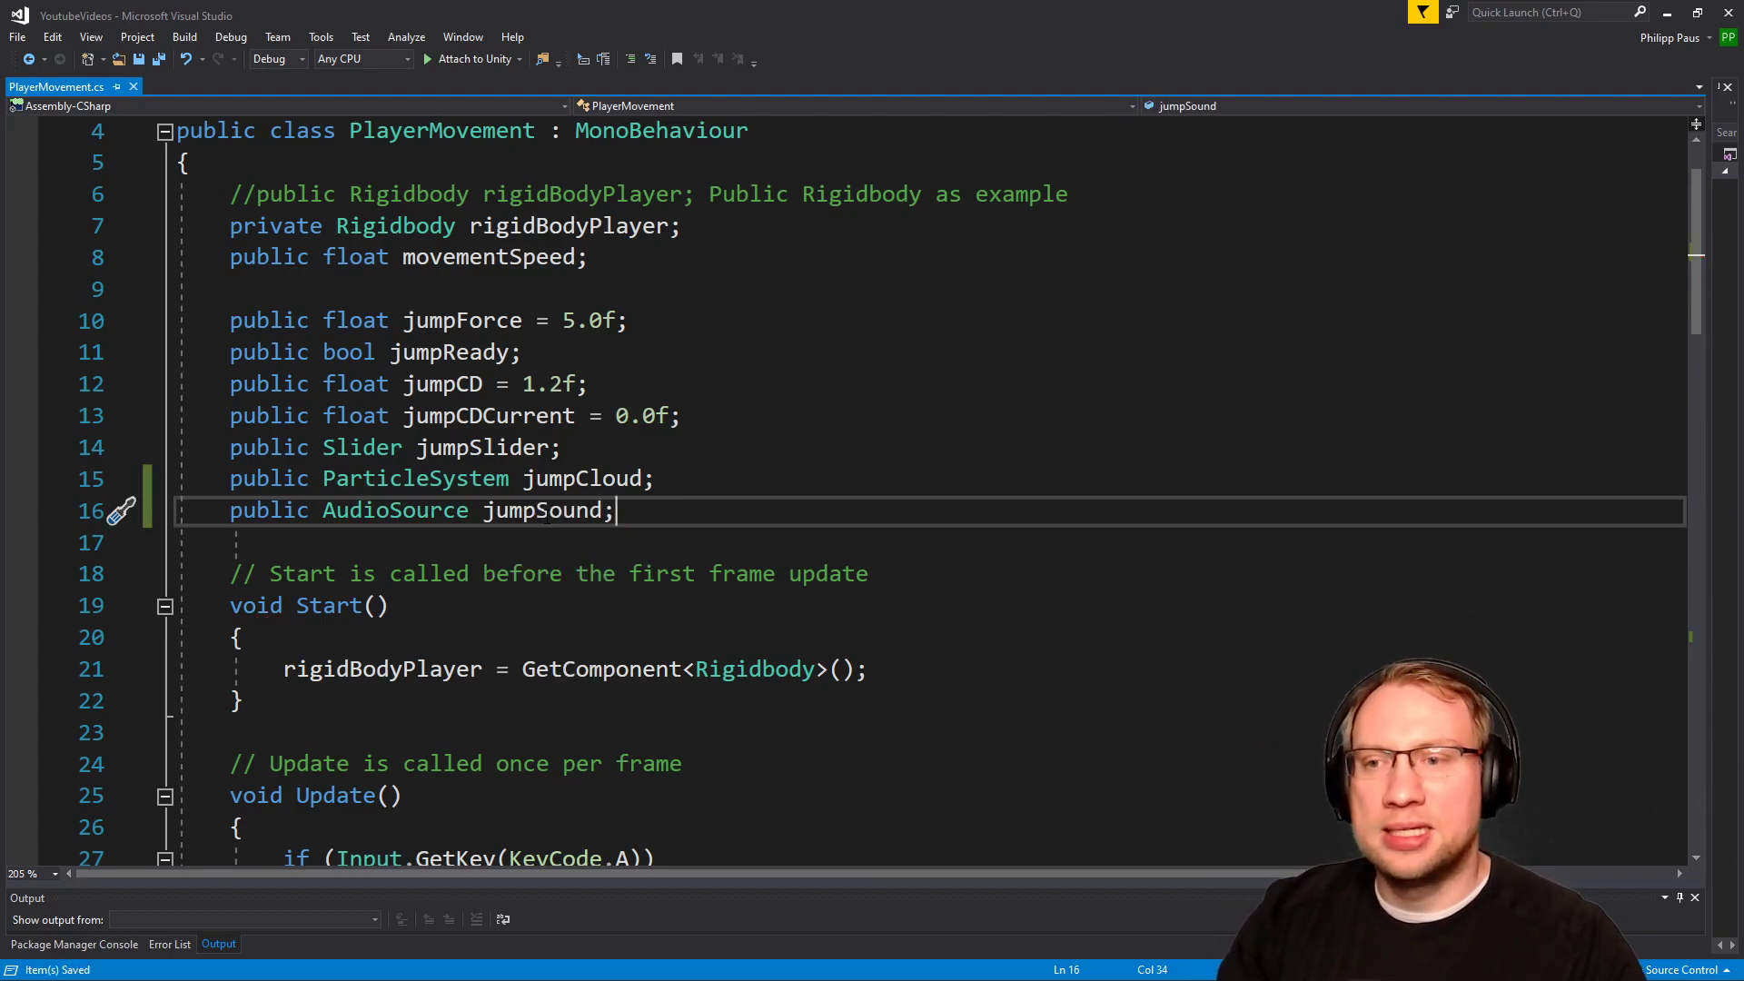
Add a jumpSound.Play(); call directly after jumpCloud.Play(); in the jump condition of Update and save the script.
key(Left)
scroll(725, 536, down, 18)
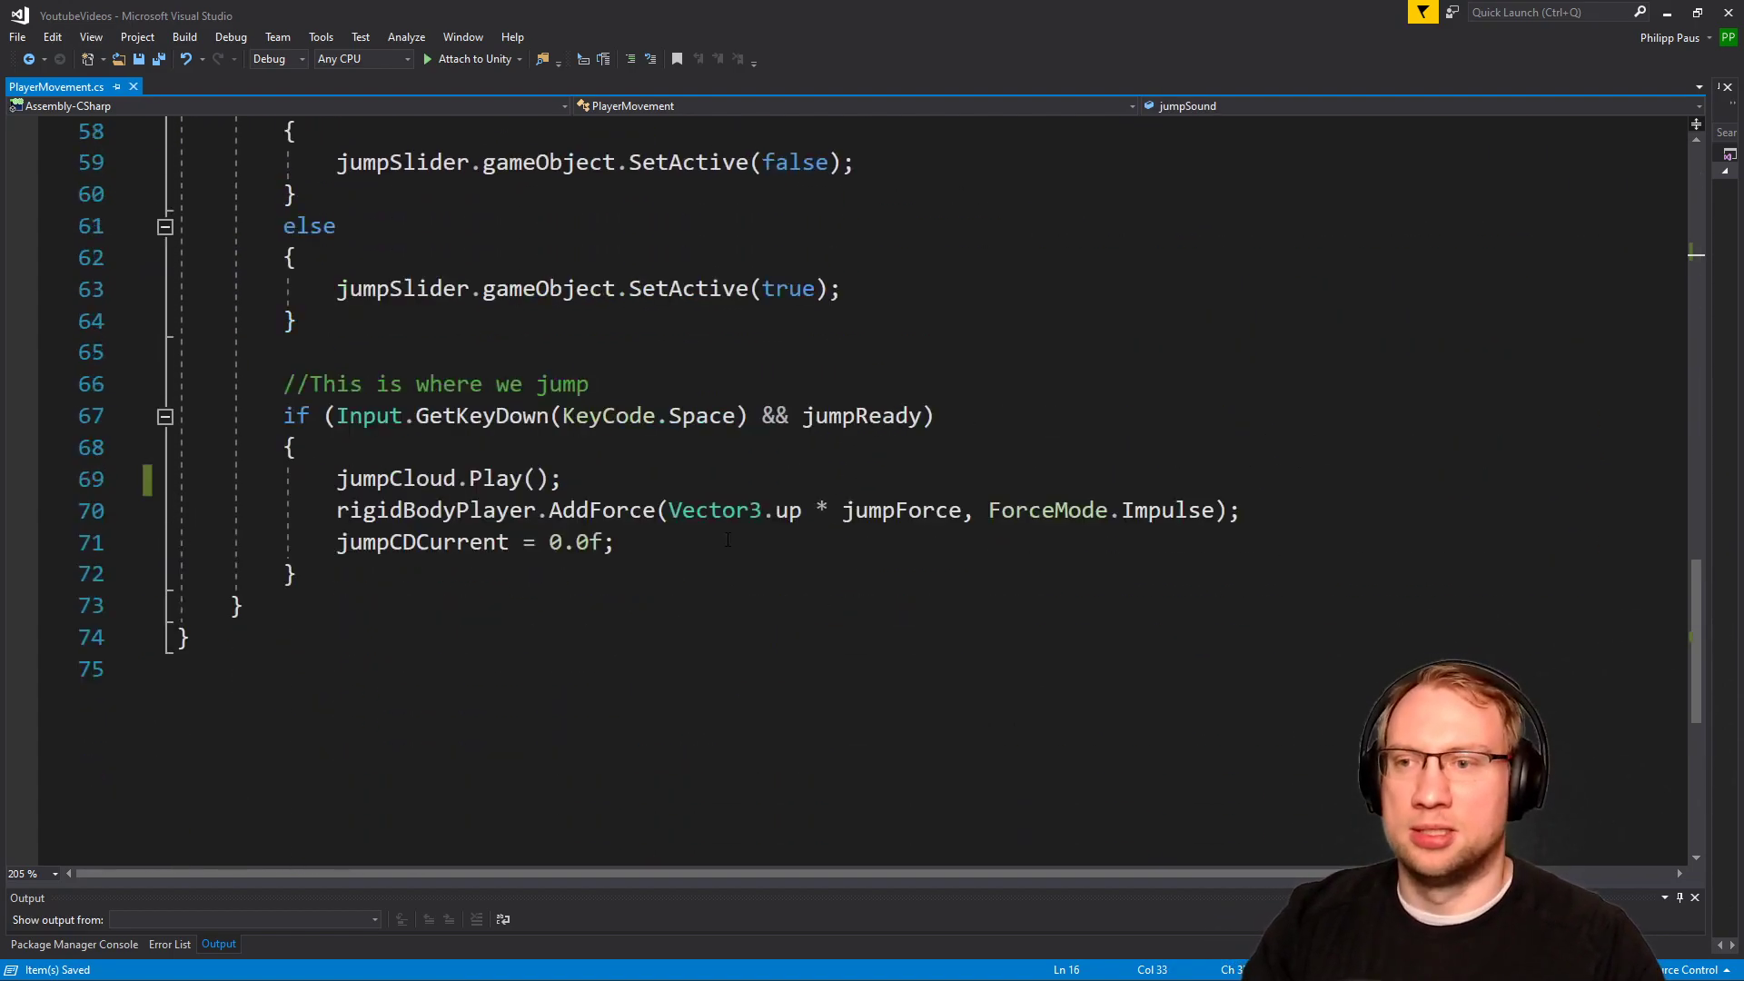
scroll(725, 536, up, 1)
click(635, 576)
key(Return)
text(jumpSound)
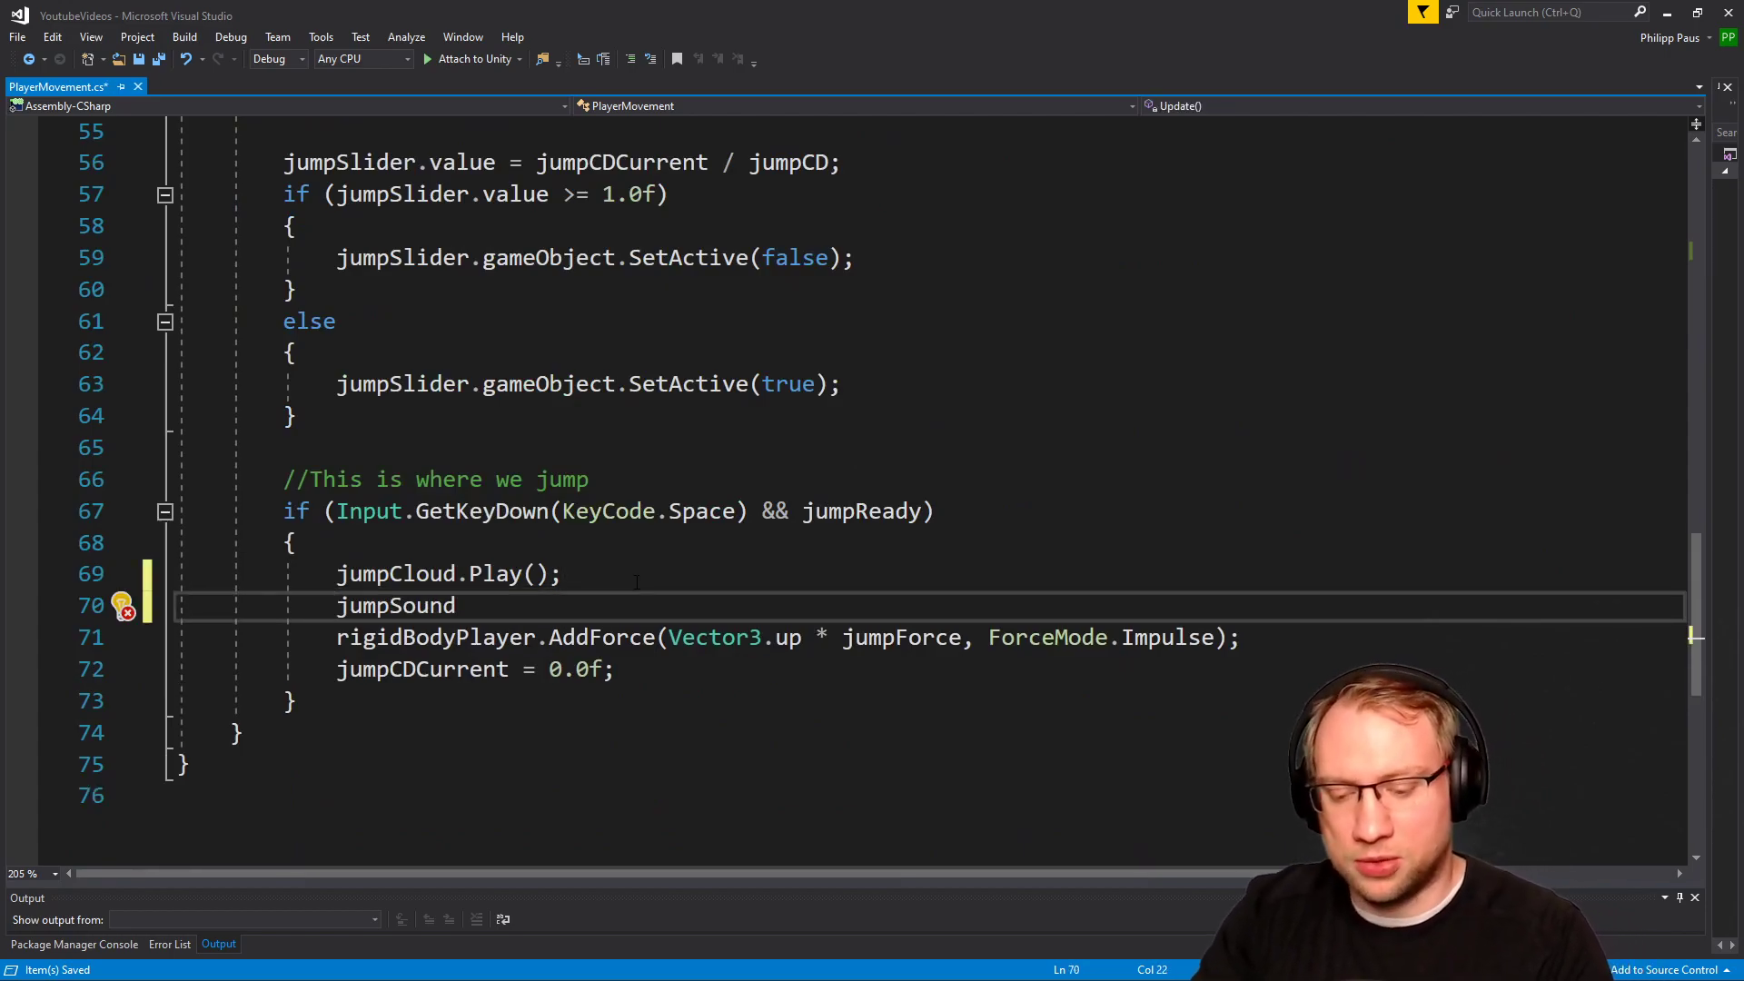
text(.Play();)
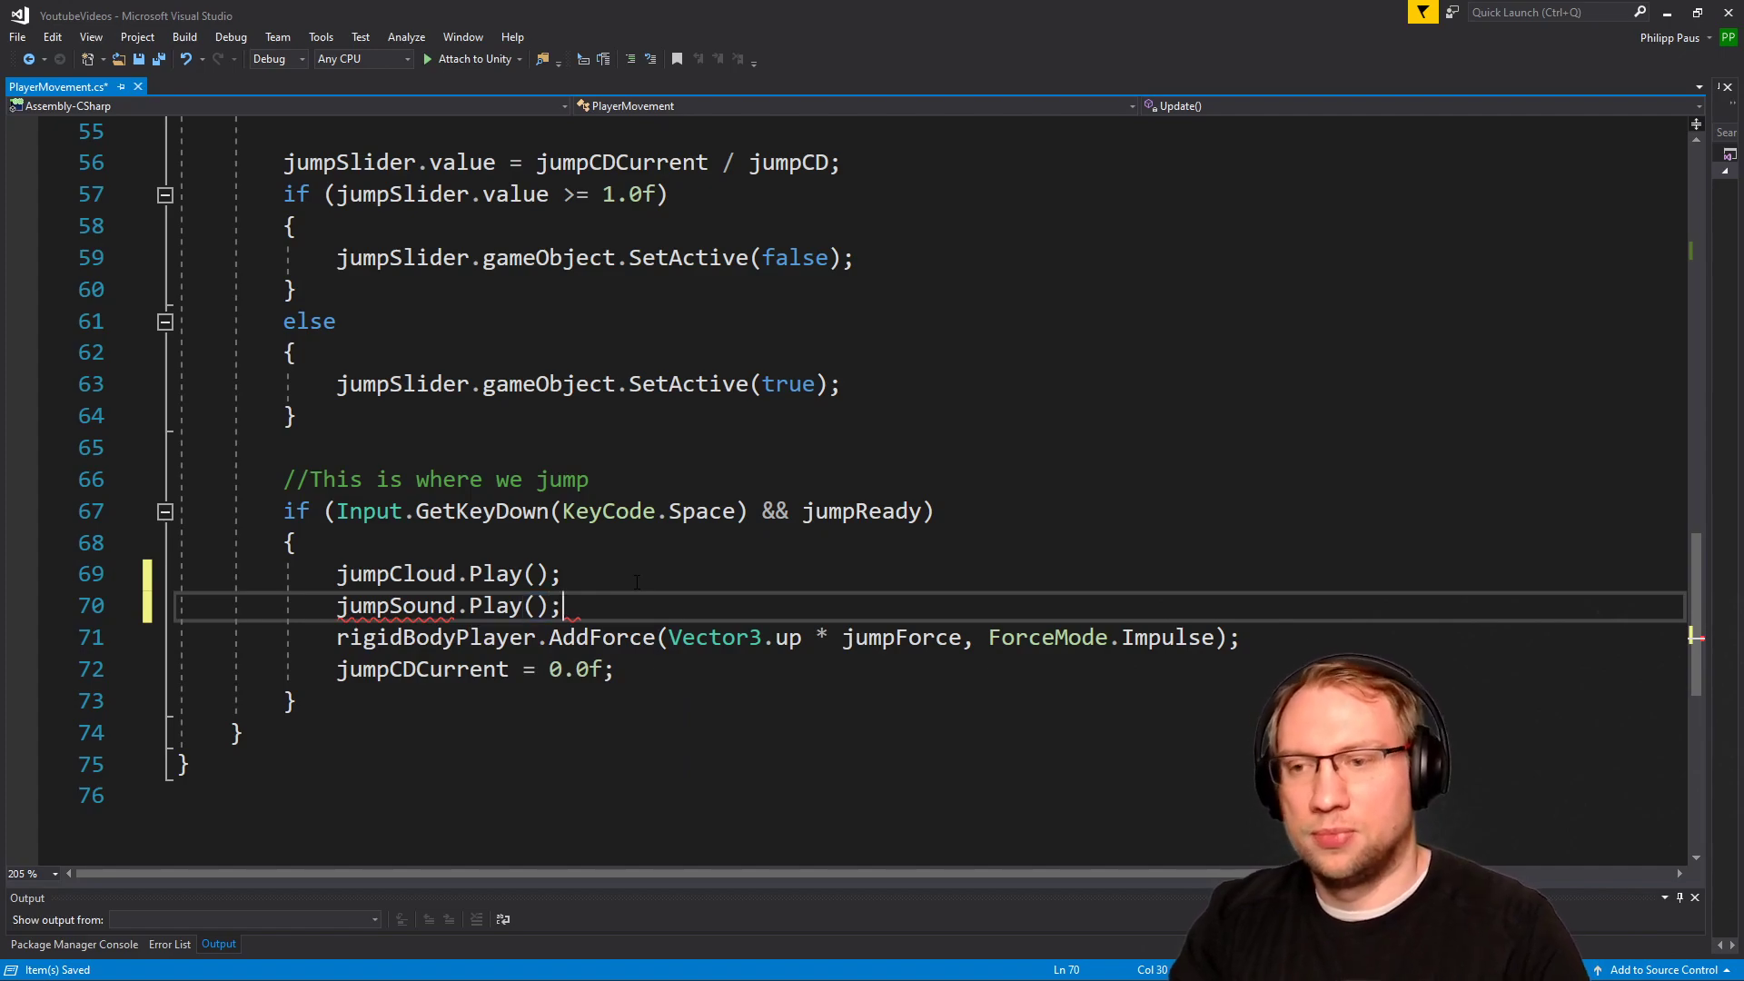
key(ctrl+s)
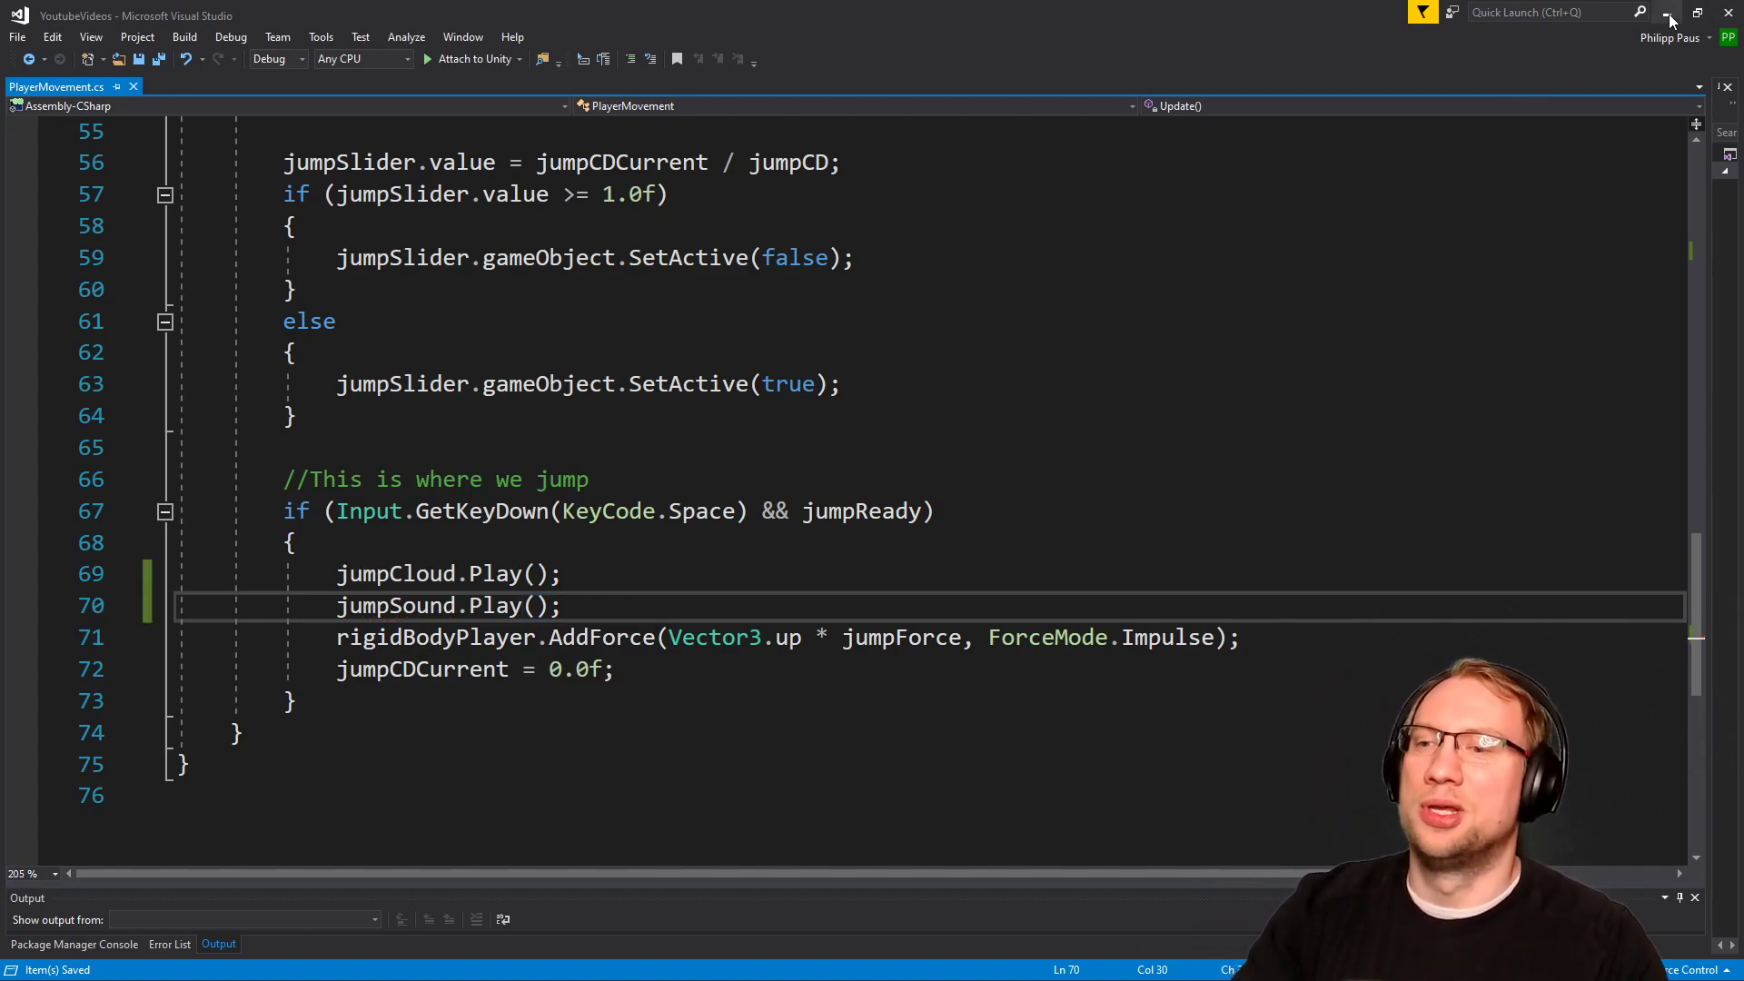
Switch back to Unity, assign the JumpCloud Audio Source to the Player's Jump Sound field, and apply it to the prefab.
click(1722, 22)
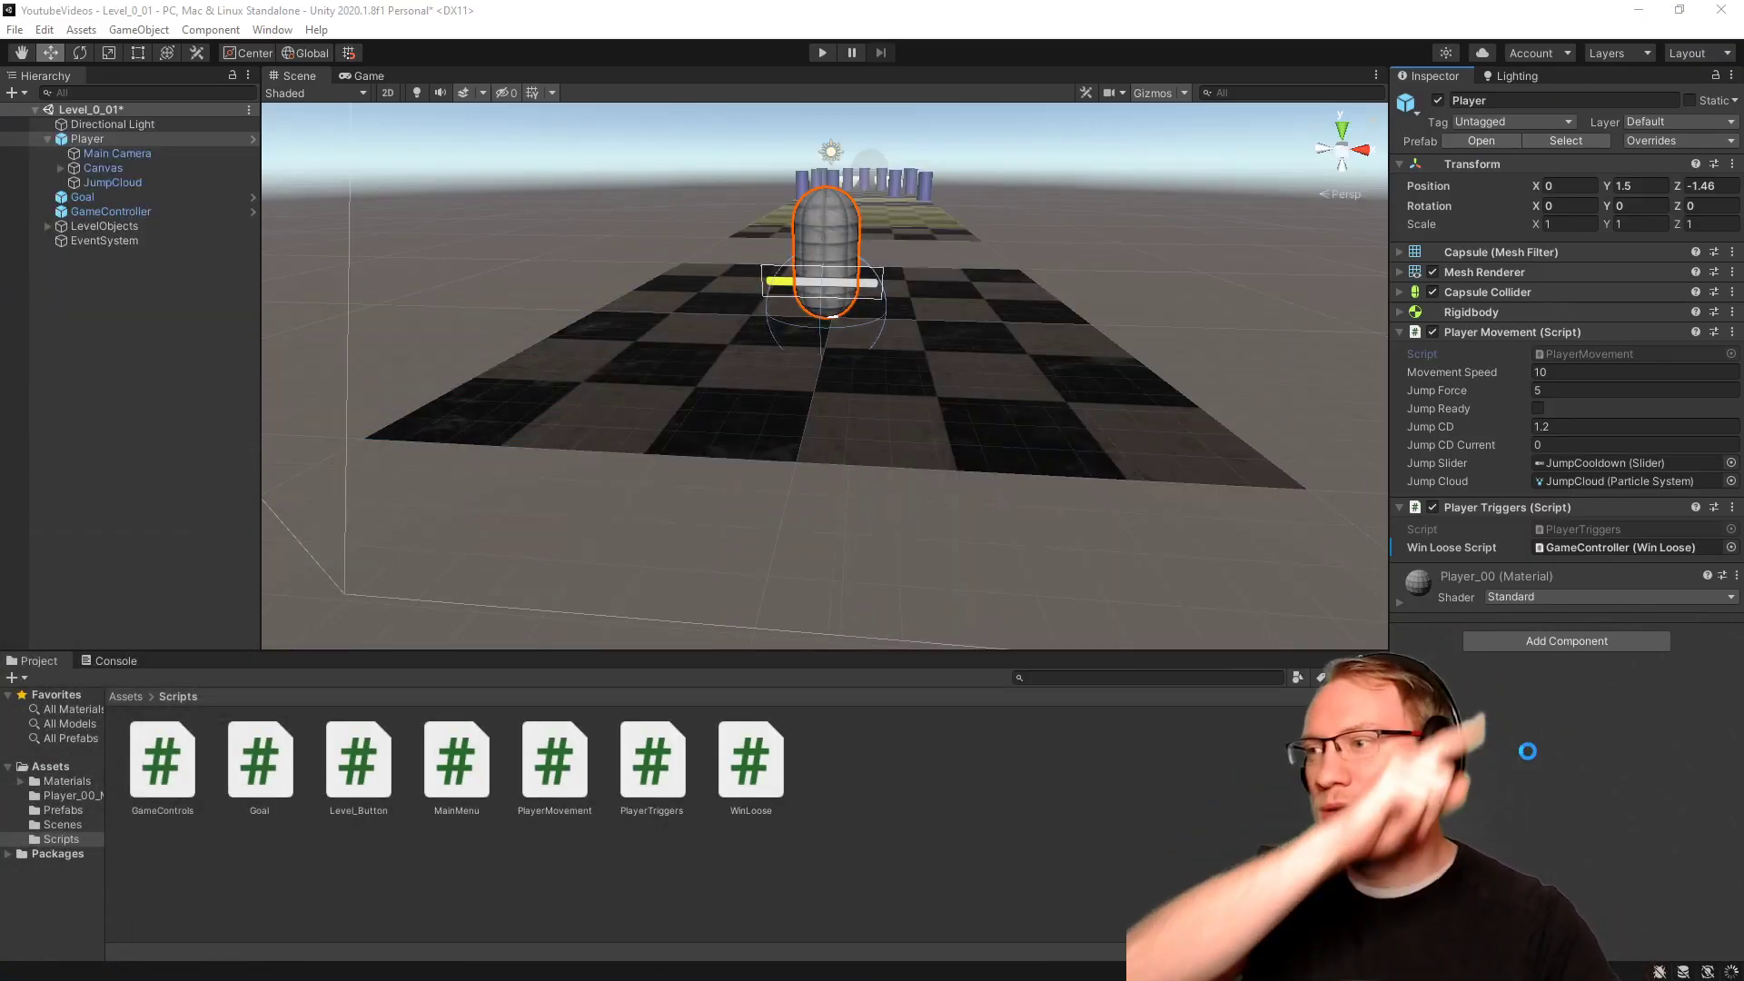
click(1626, 481)
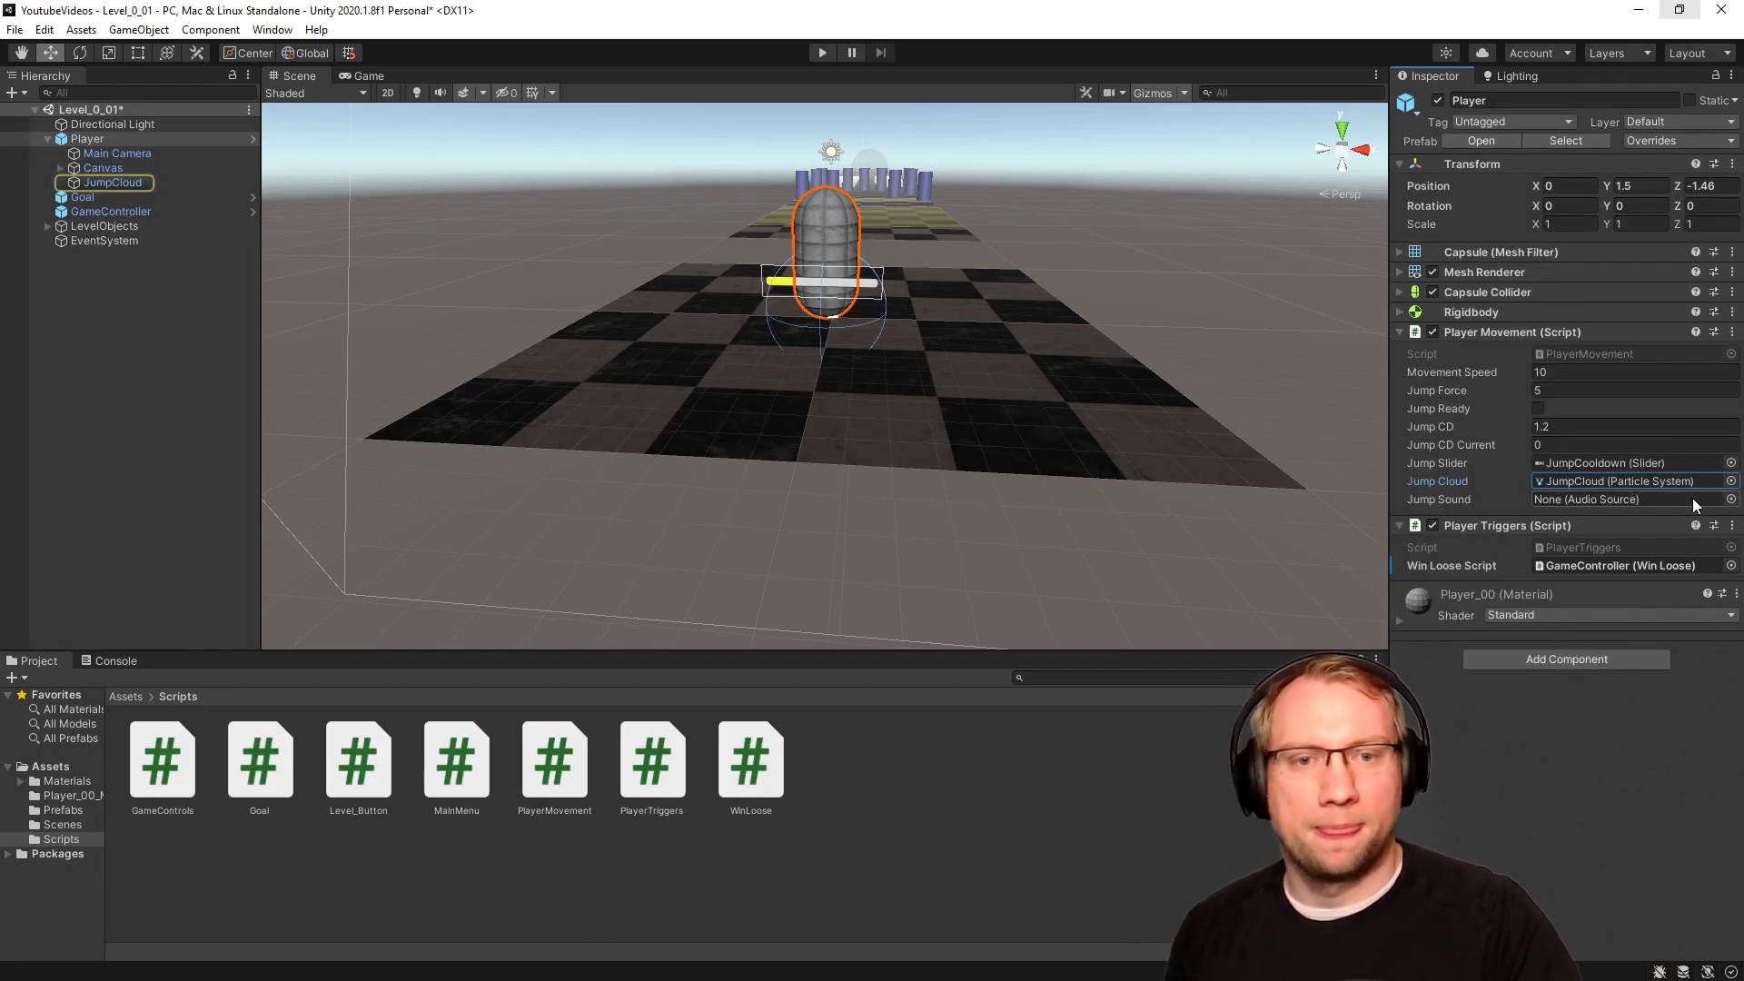
click(1730, 499)
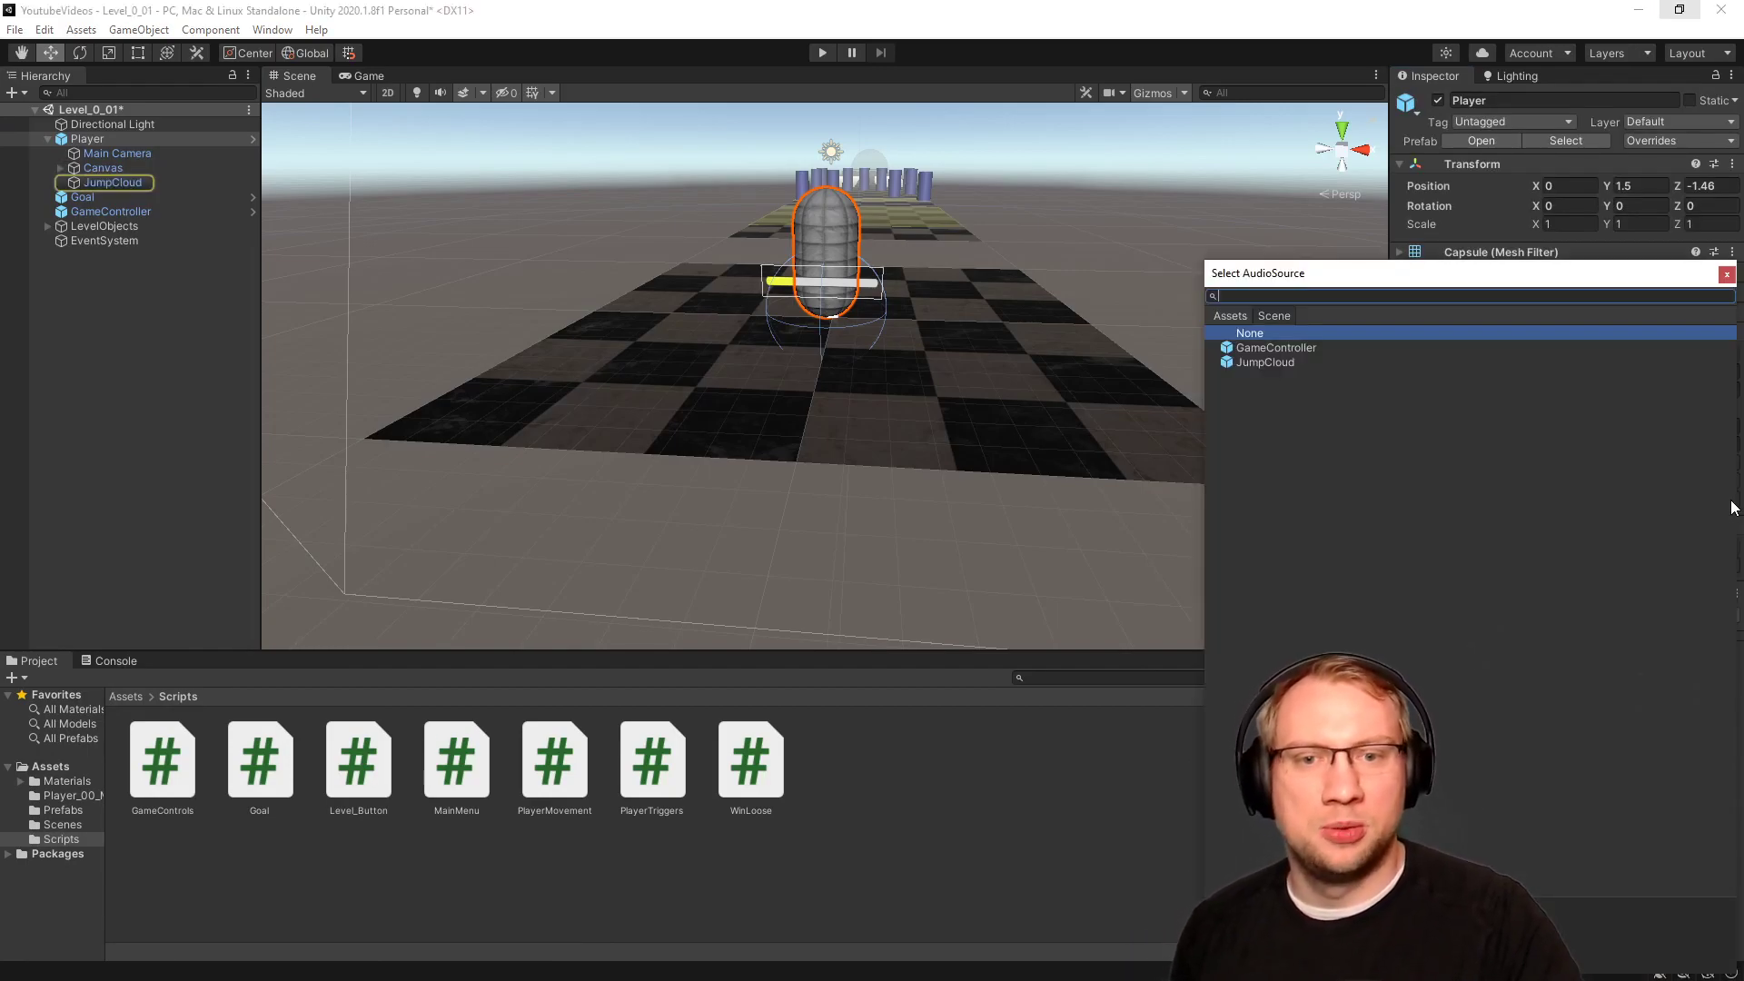
click(1256, 363)
double_click(1256, 365)
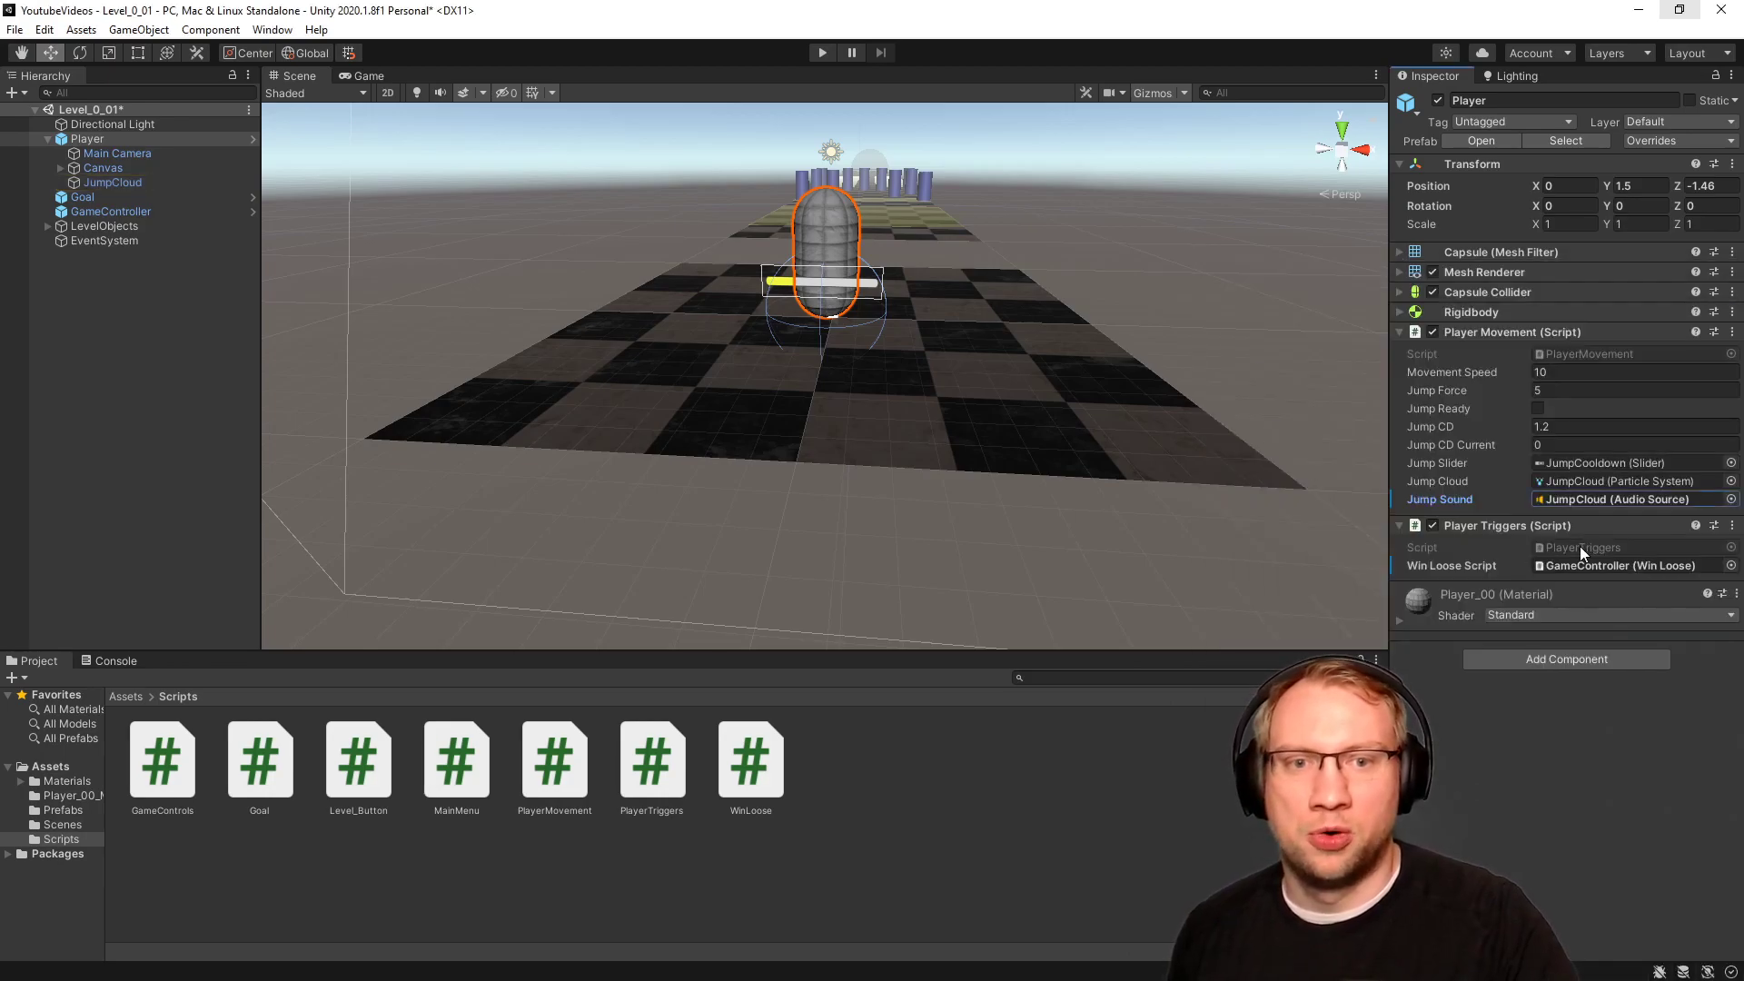
right_click(1465, 499)
click(1535, 511)
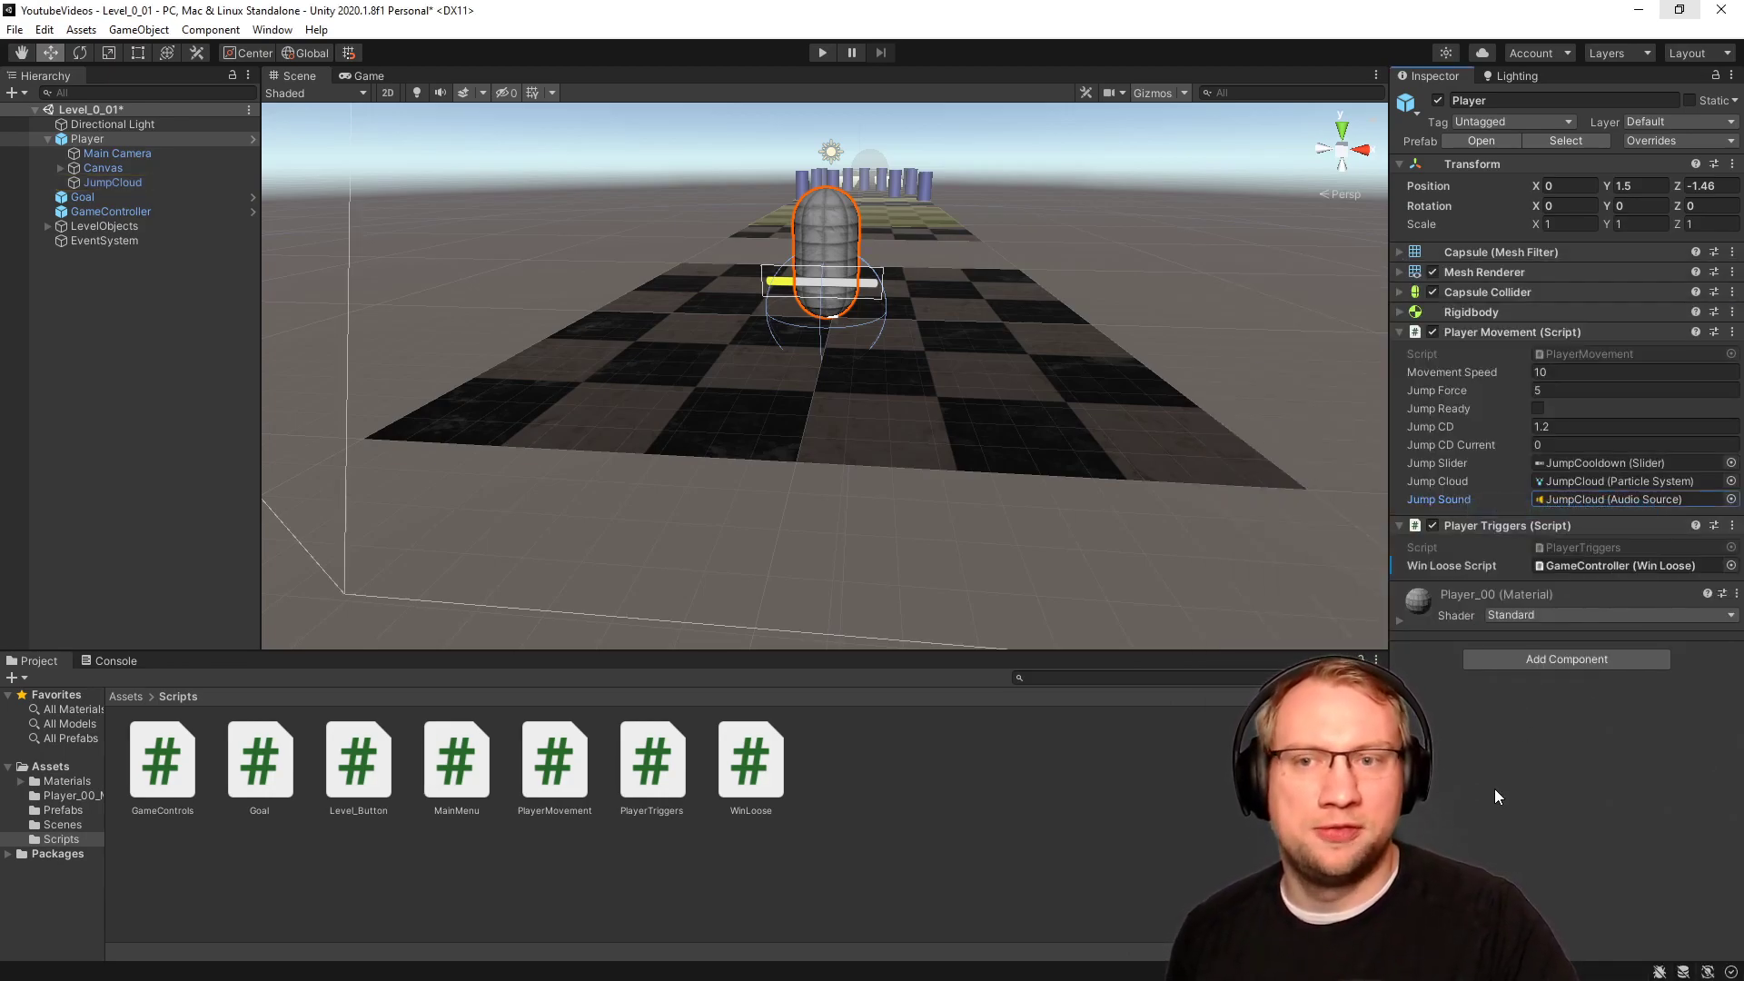
Play-test Level_0_01, moving the player and jumping repeatedly to check the jump sound against the music.
click(821, 54)
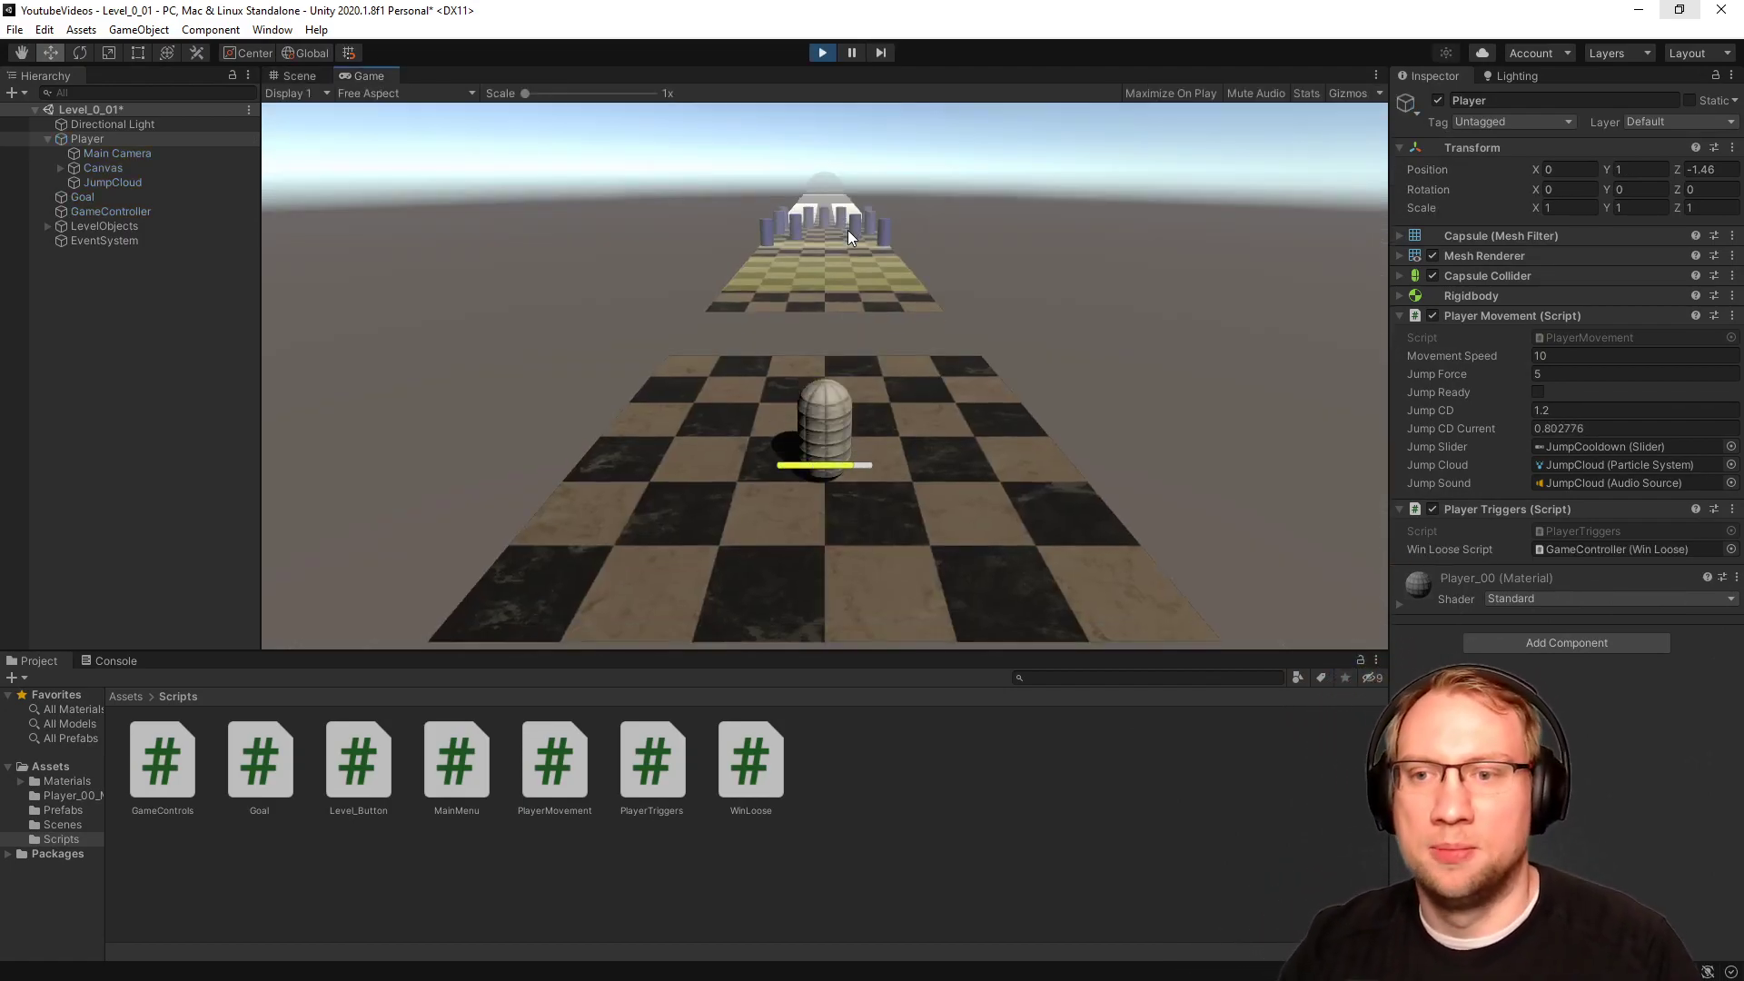
key(space)
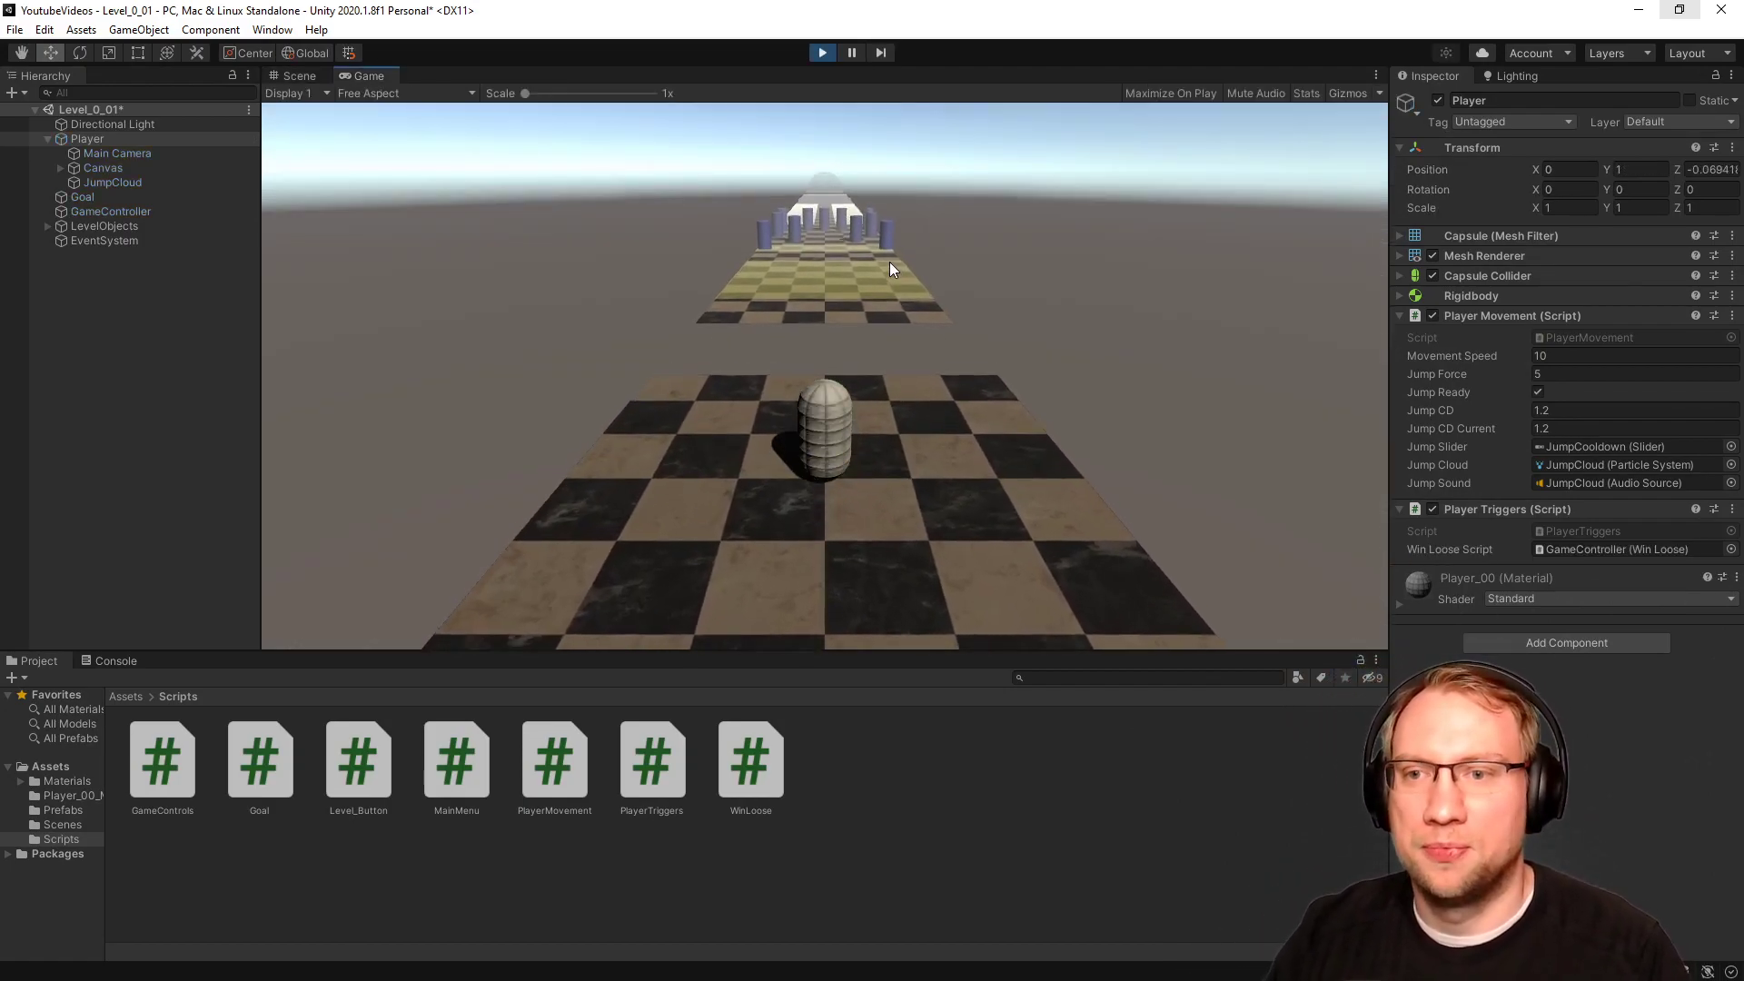
key(space)
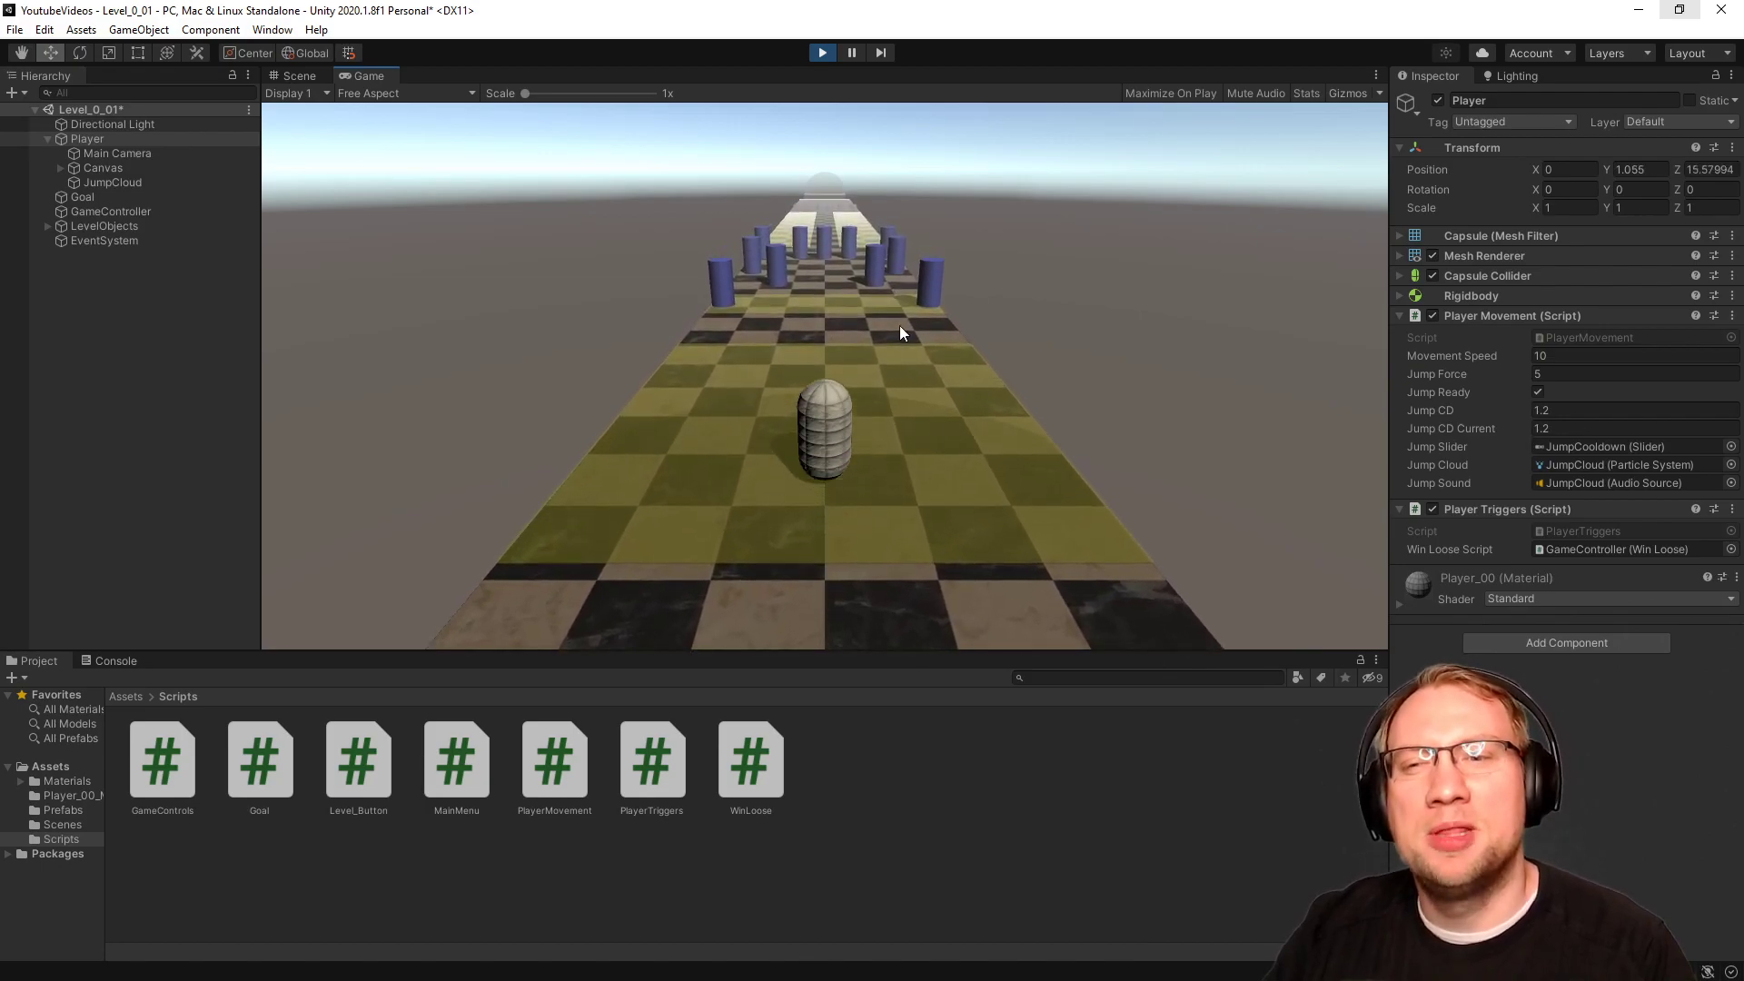
key(space)
key(a)
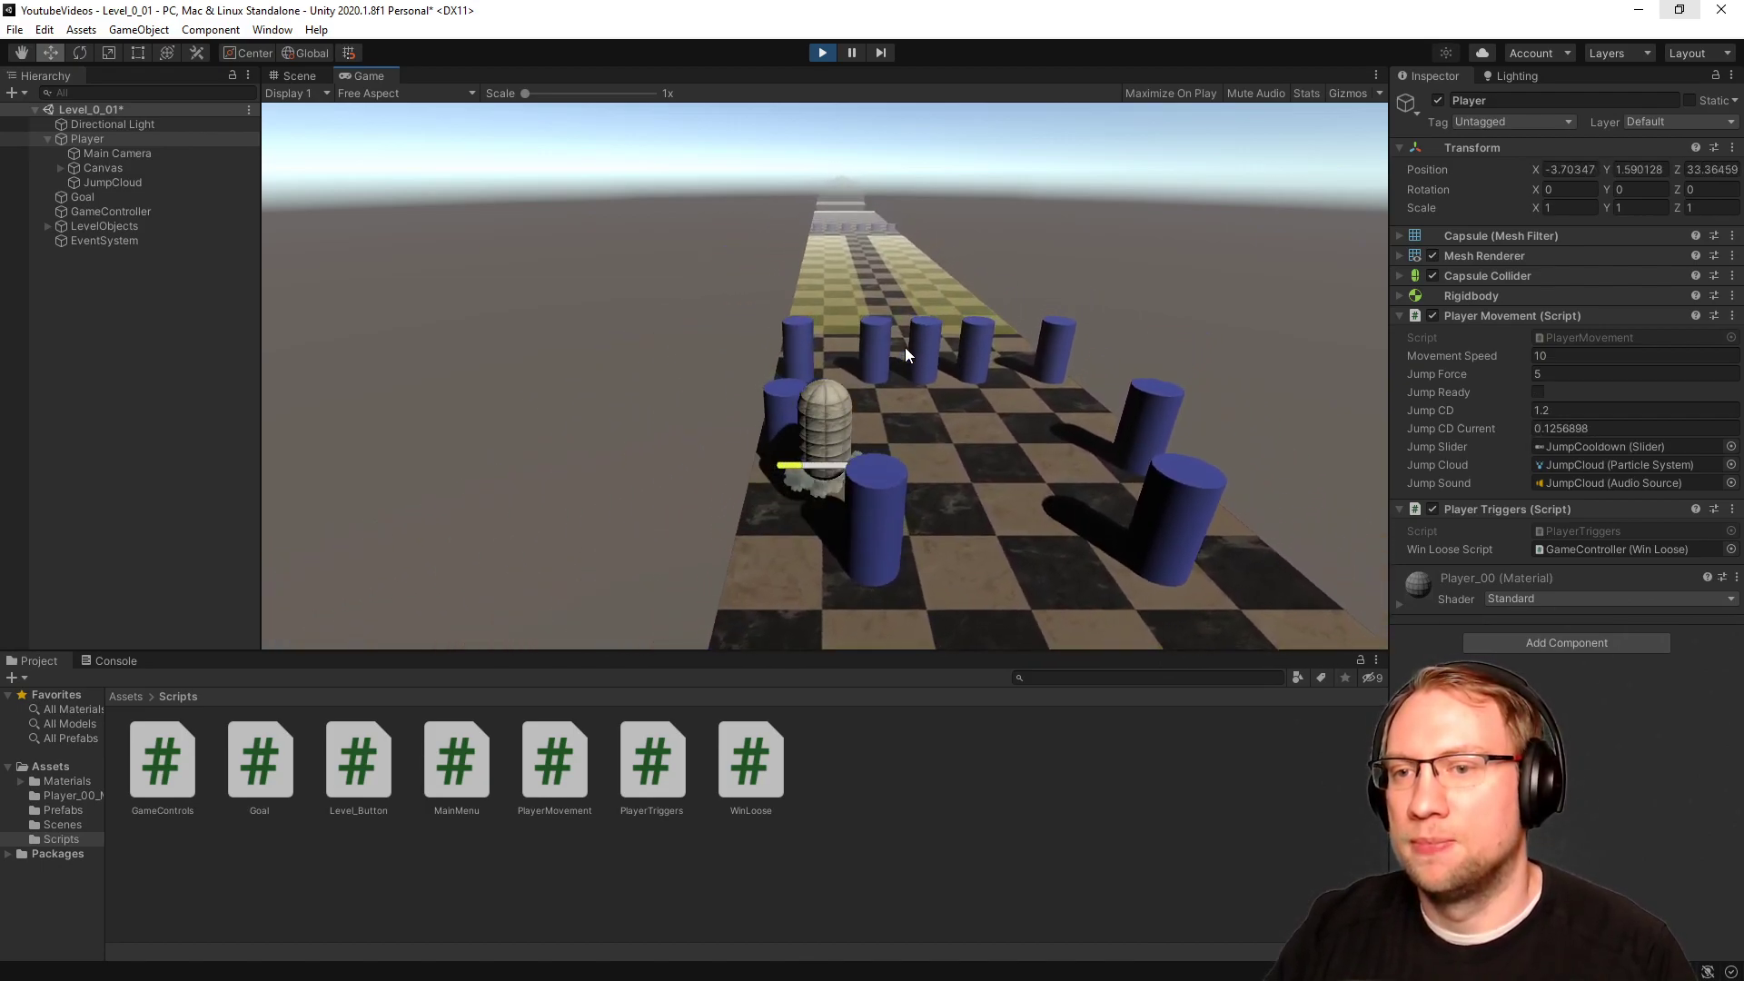
key(space)
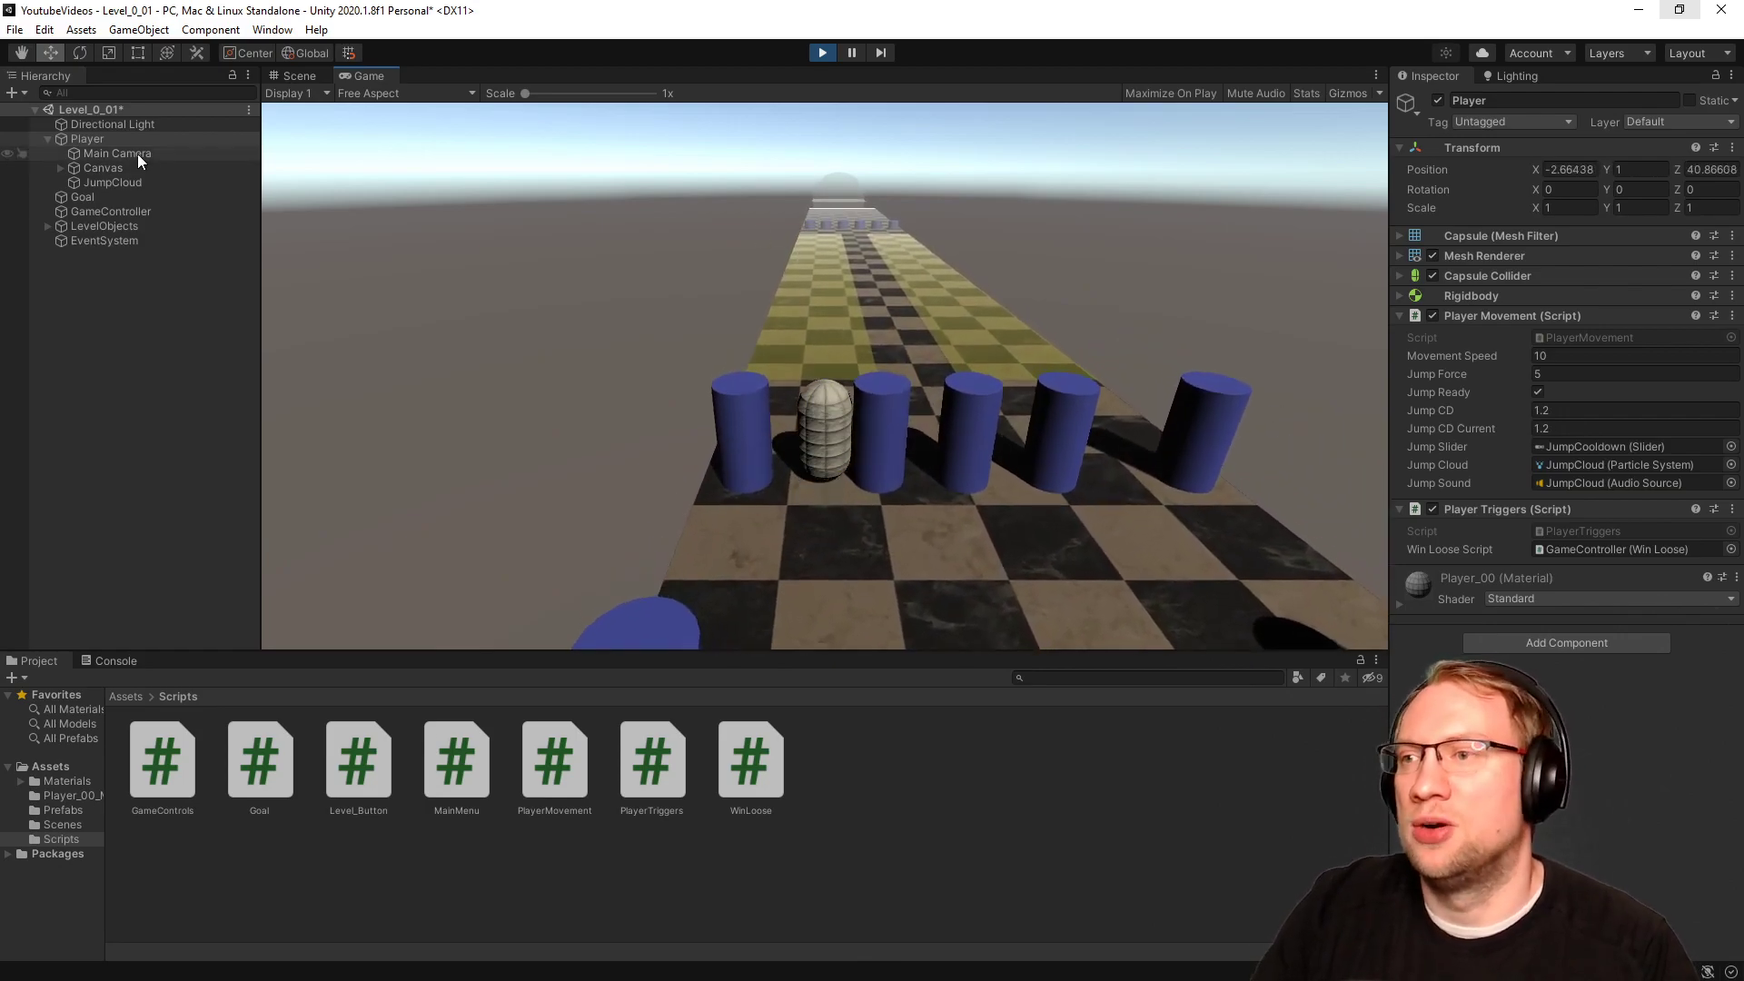
Try a music volume of 0.461 on GameController's Audio Source while the game is running.
click(111, 213)
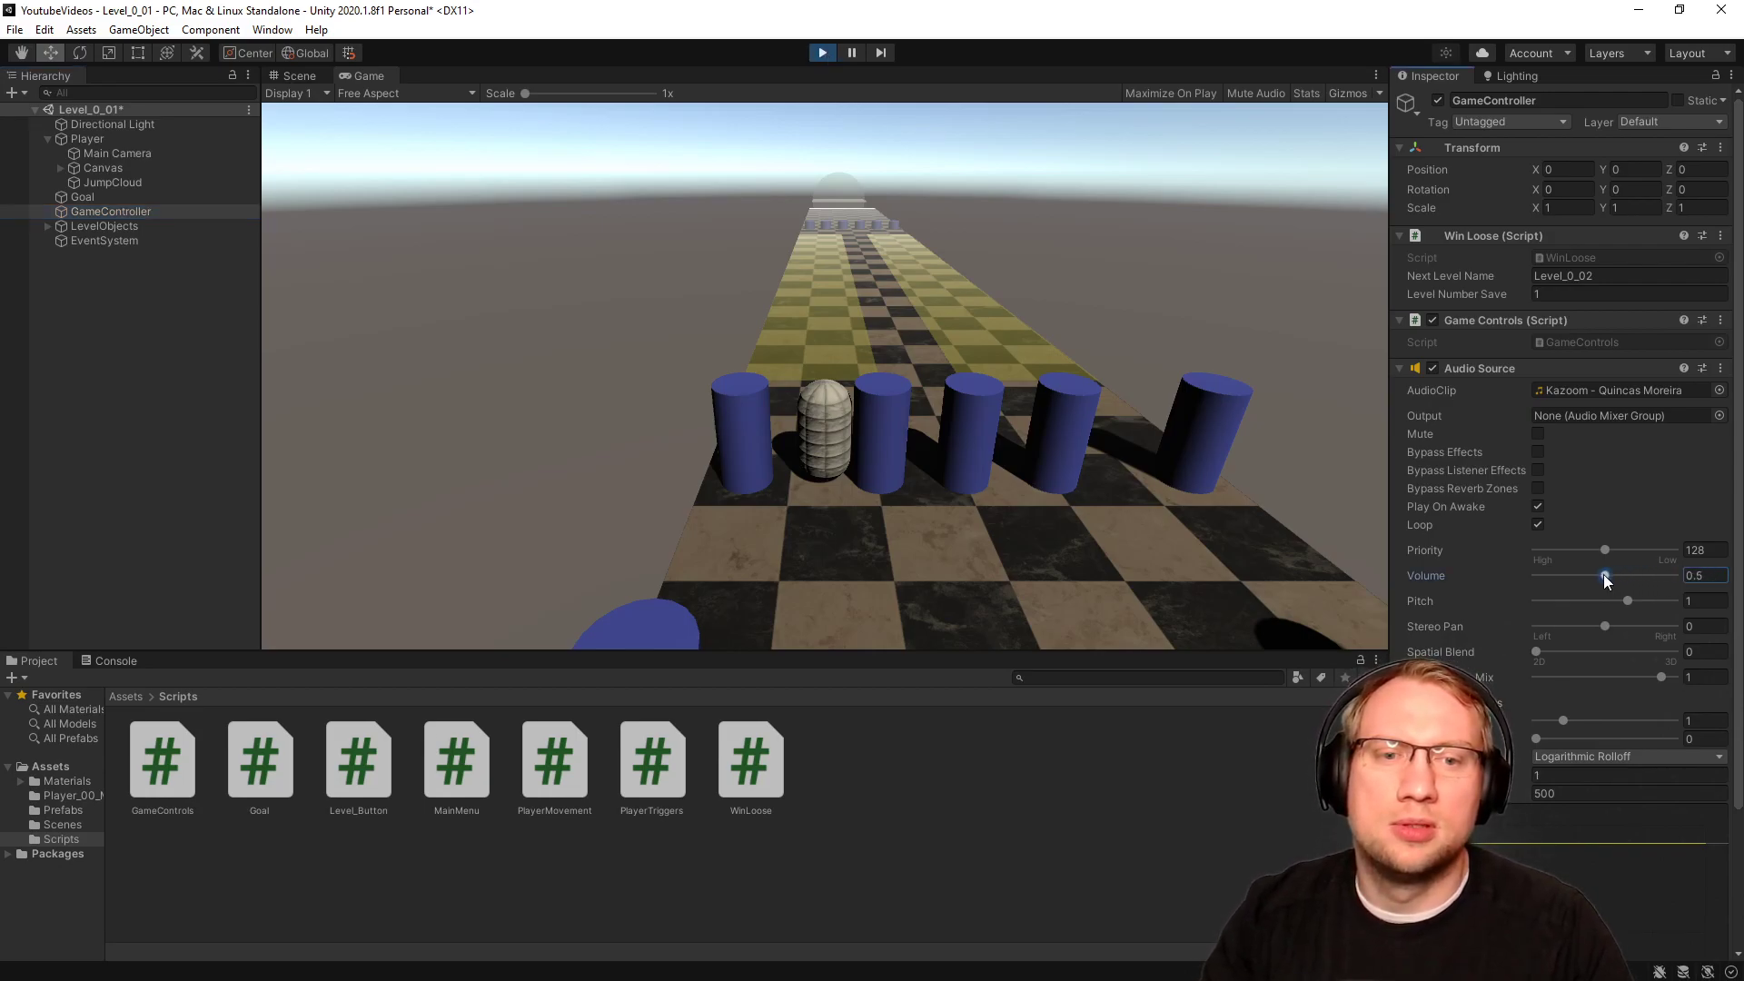
drag(1604, 574, 1598, 573)
click(900, 229)
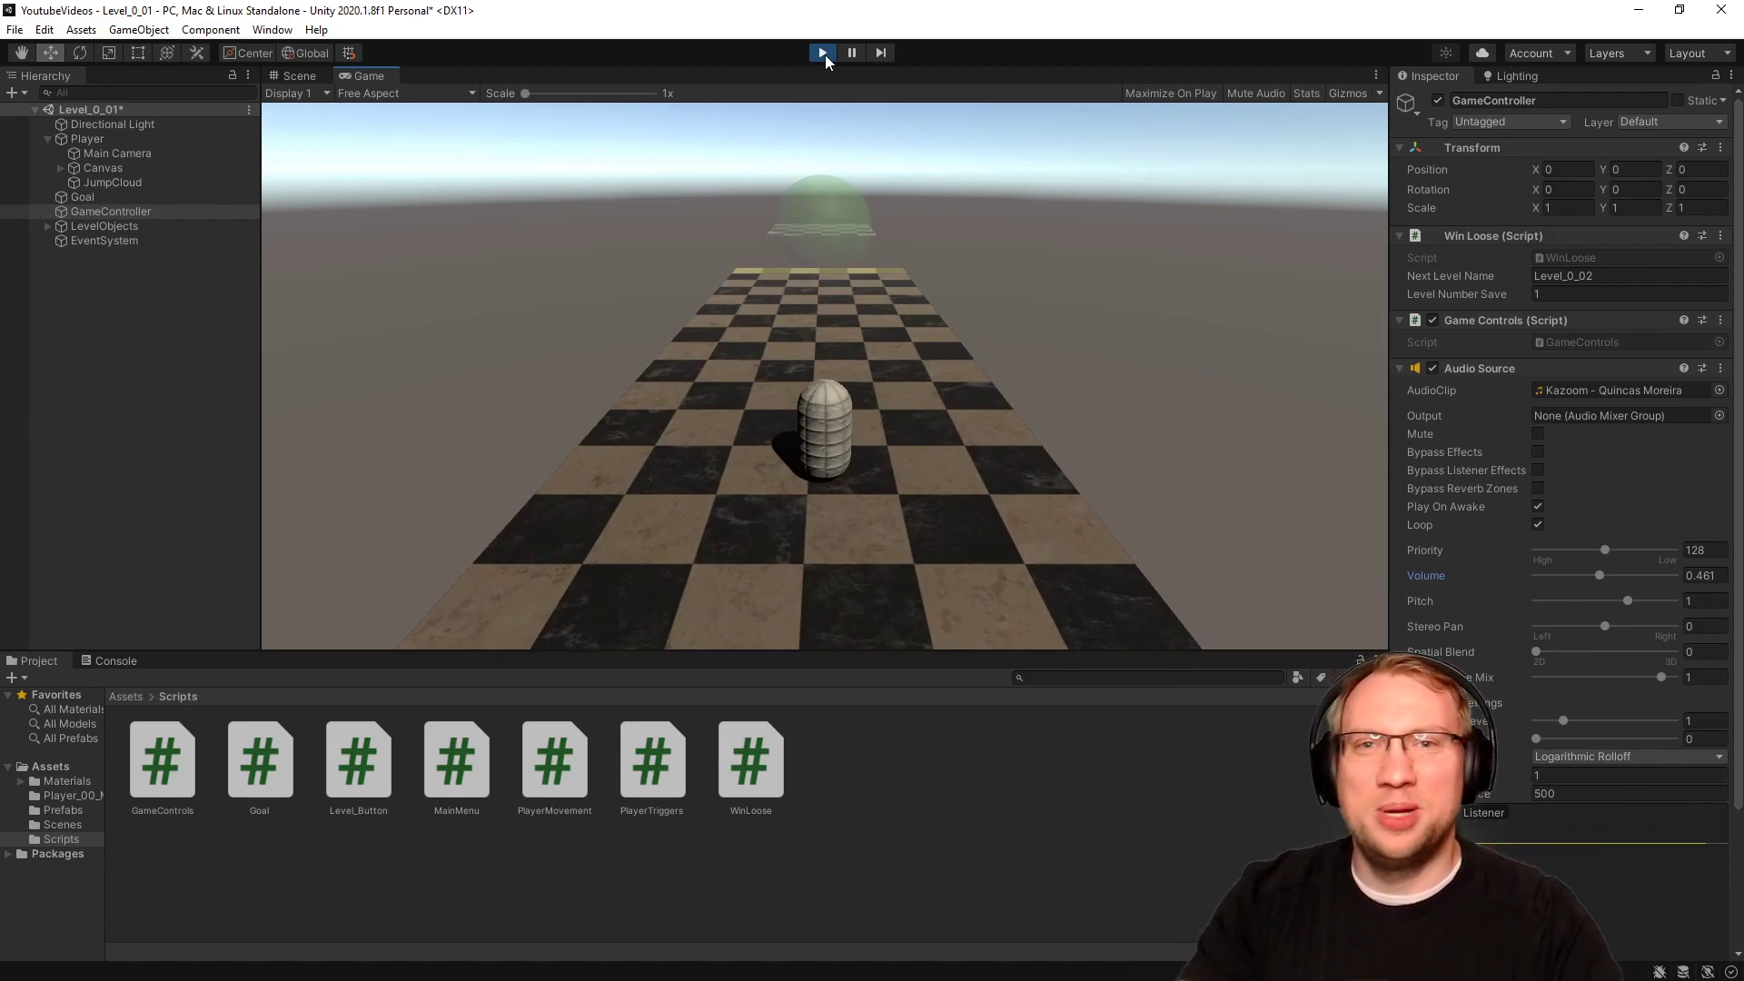
Stop the play test, set the Volume of GameController's Audio Source to 0.5, and apply it to the prefab.
click(823, 53)
text(0.5)
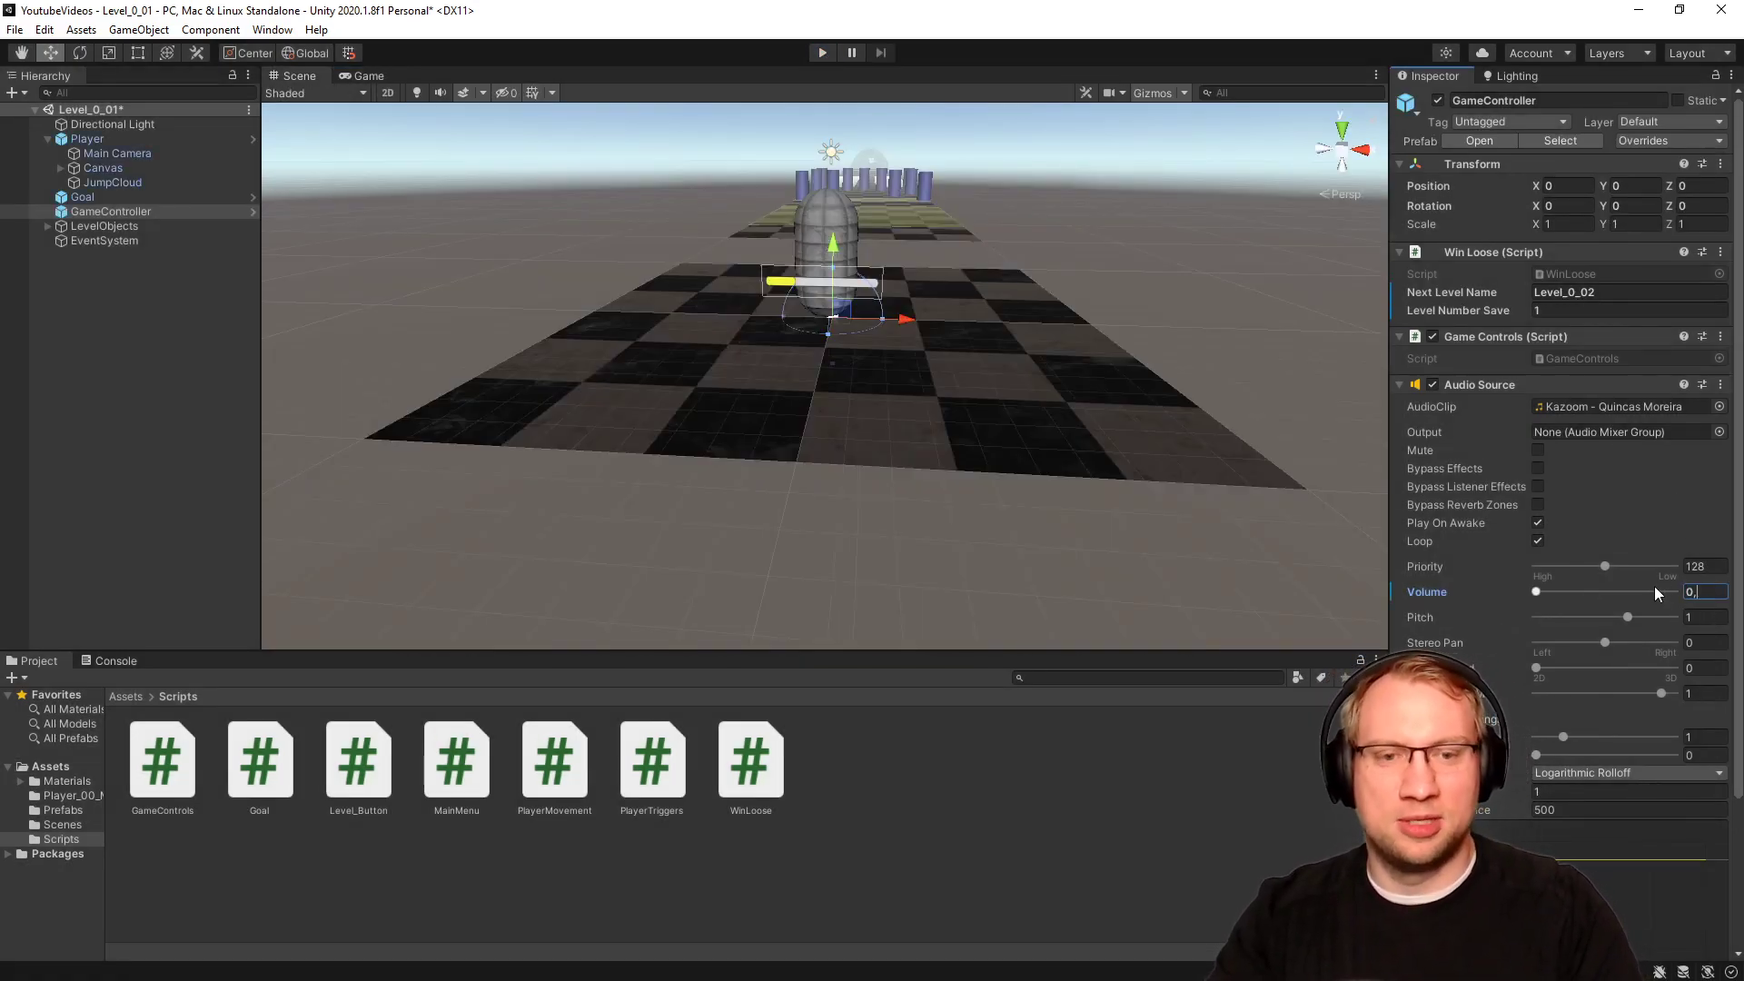
right_click(1439, 598)
click(1472, 609)
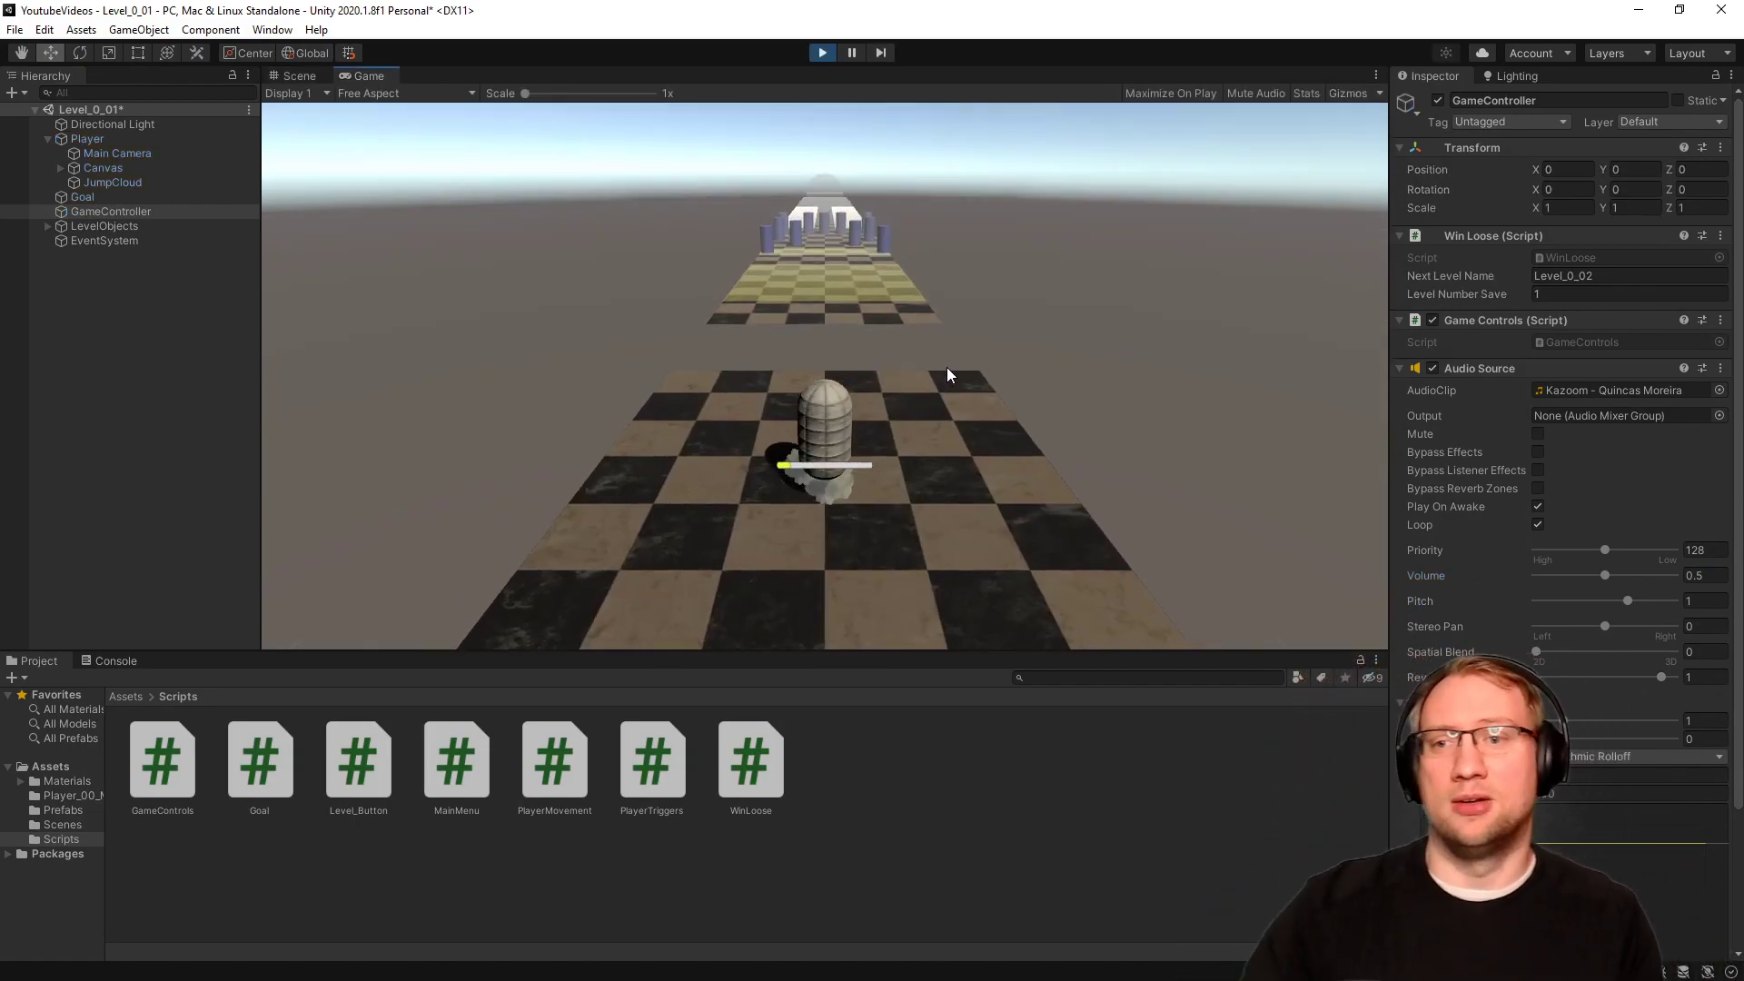
Run Level_0_01 again, jumping and steering the player sideways to check the balance between music and jump sound.
key(space)
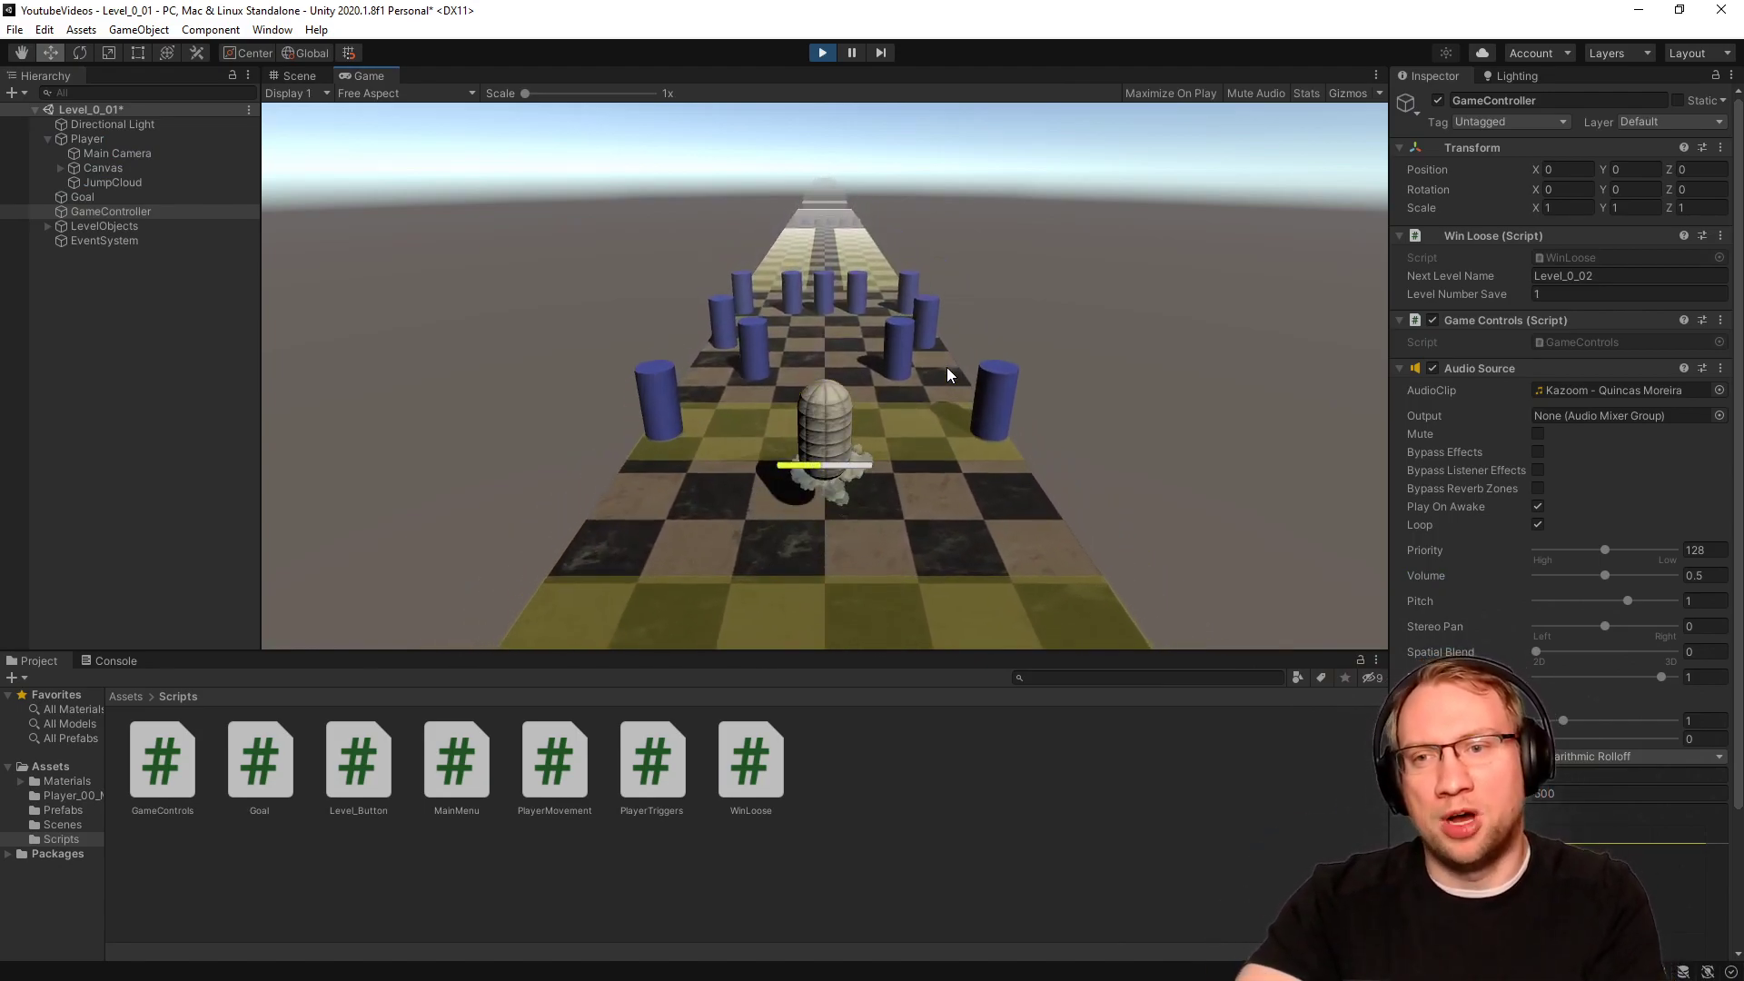
key(space)
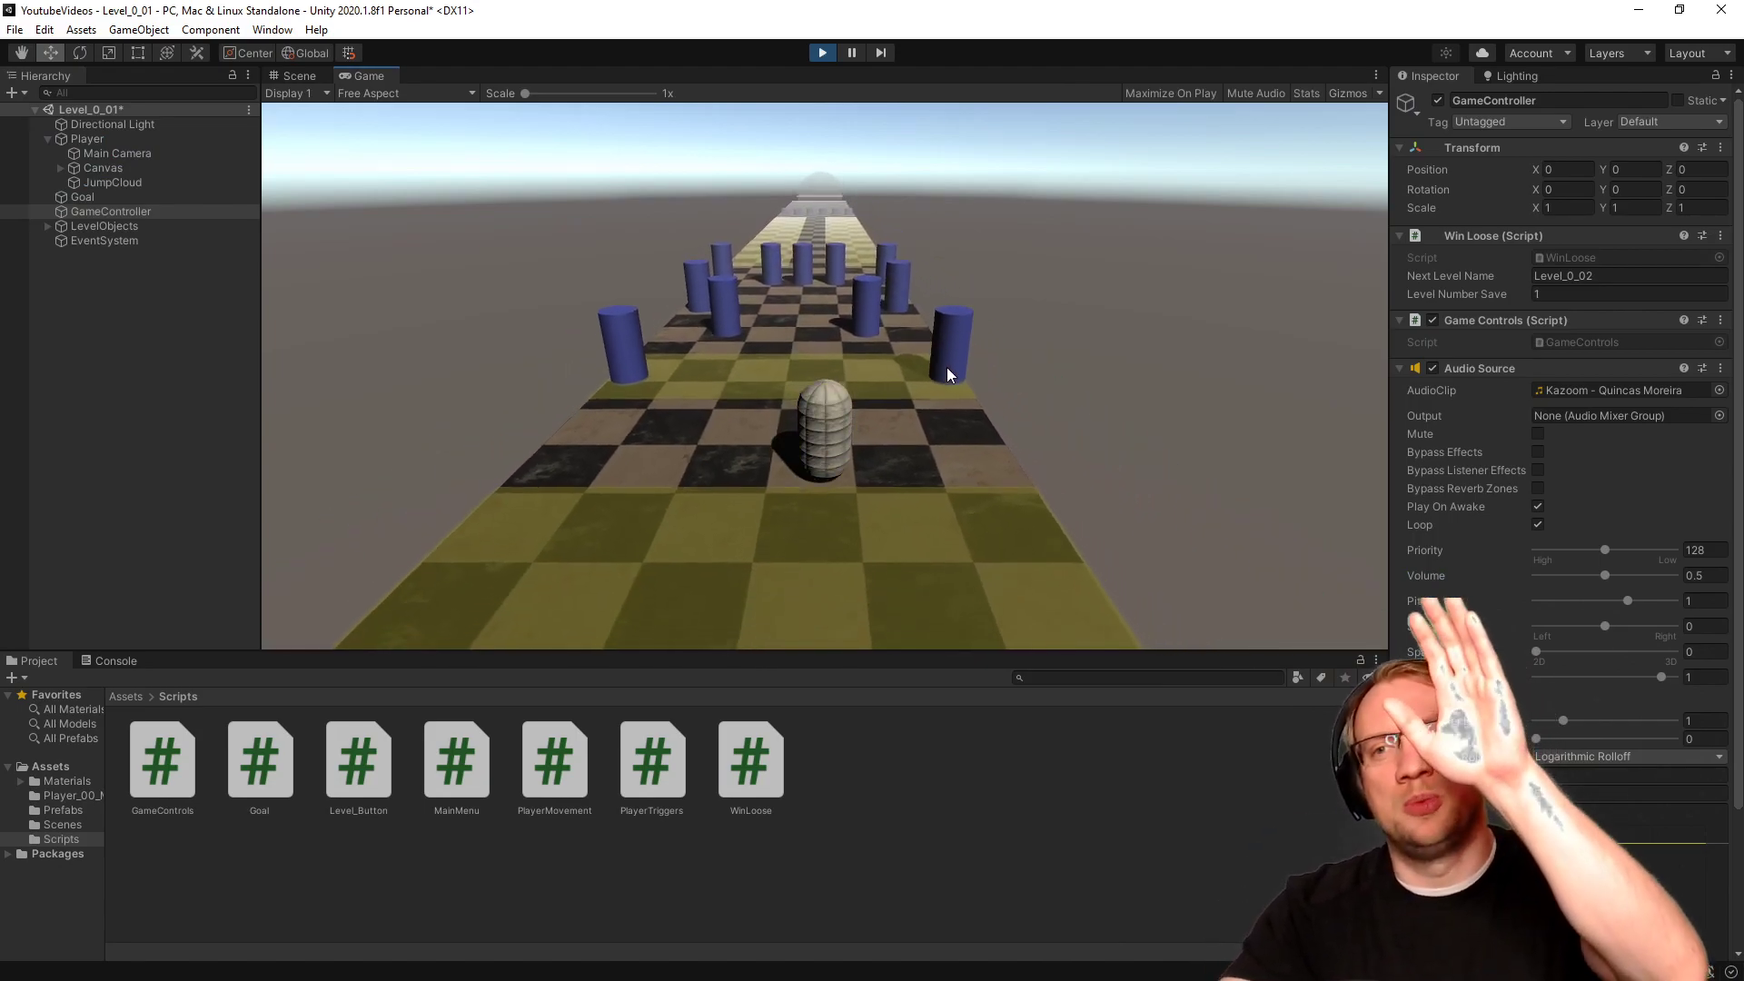
key(a)
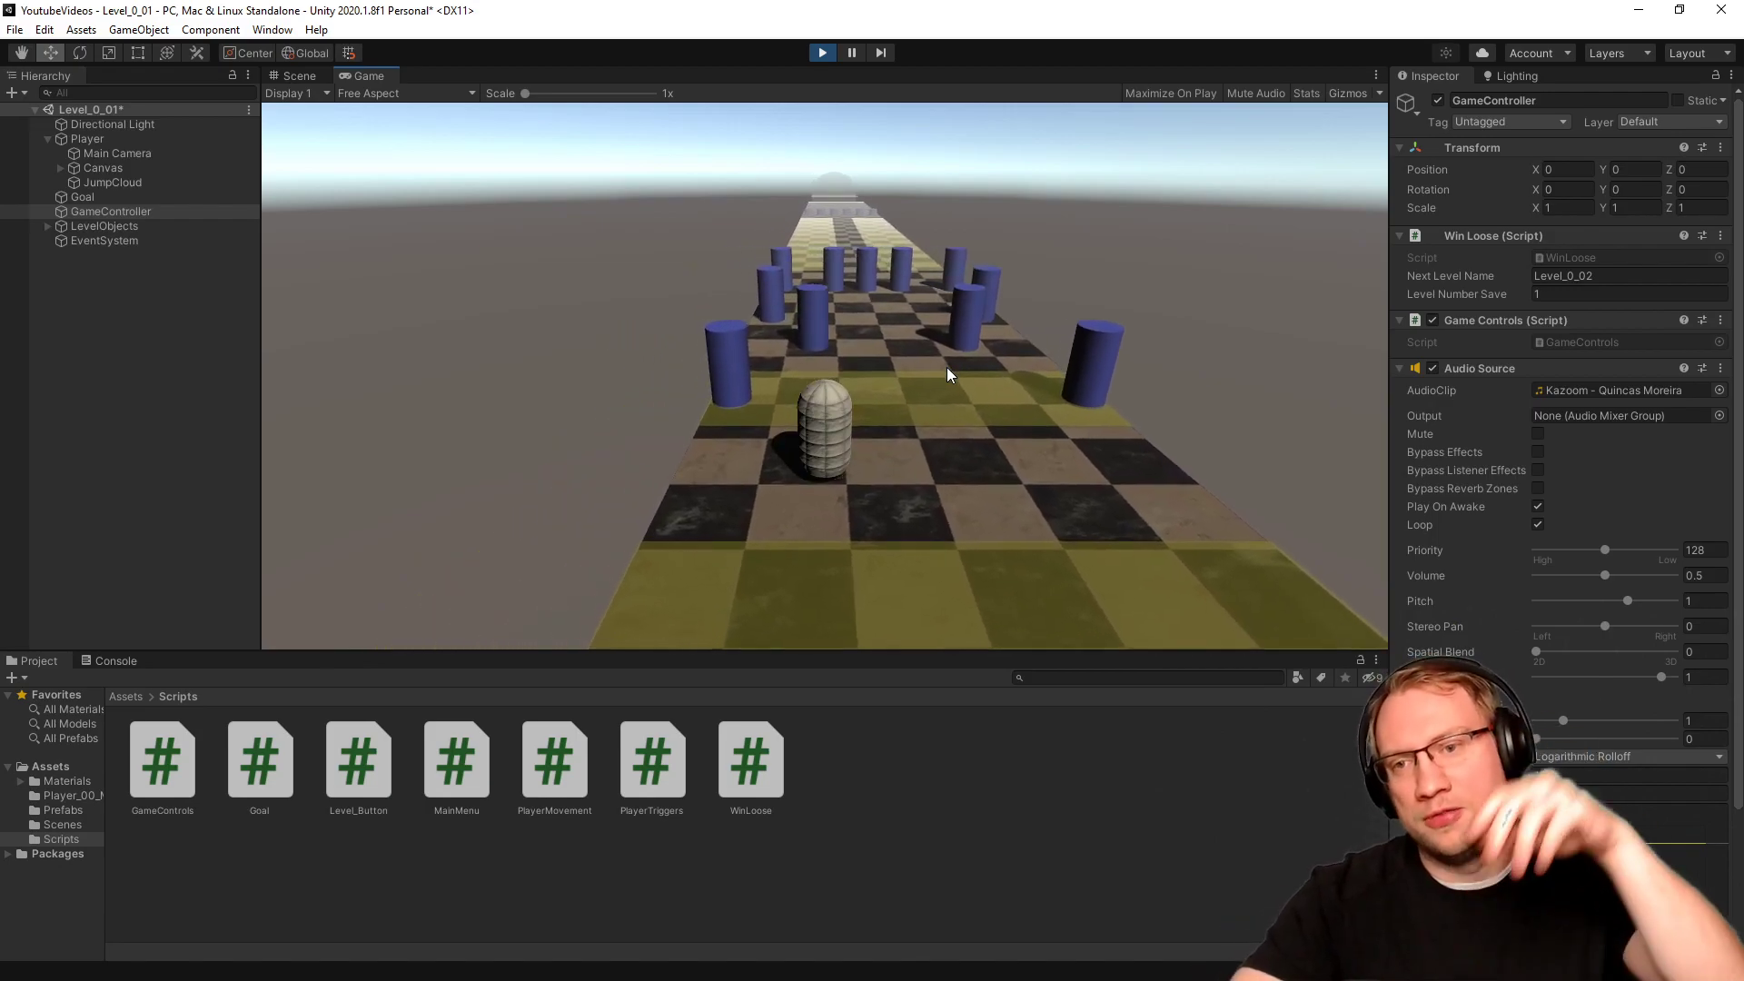
key(d)
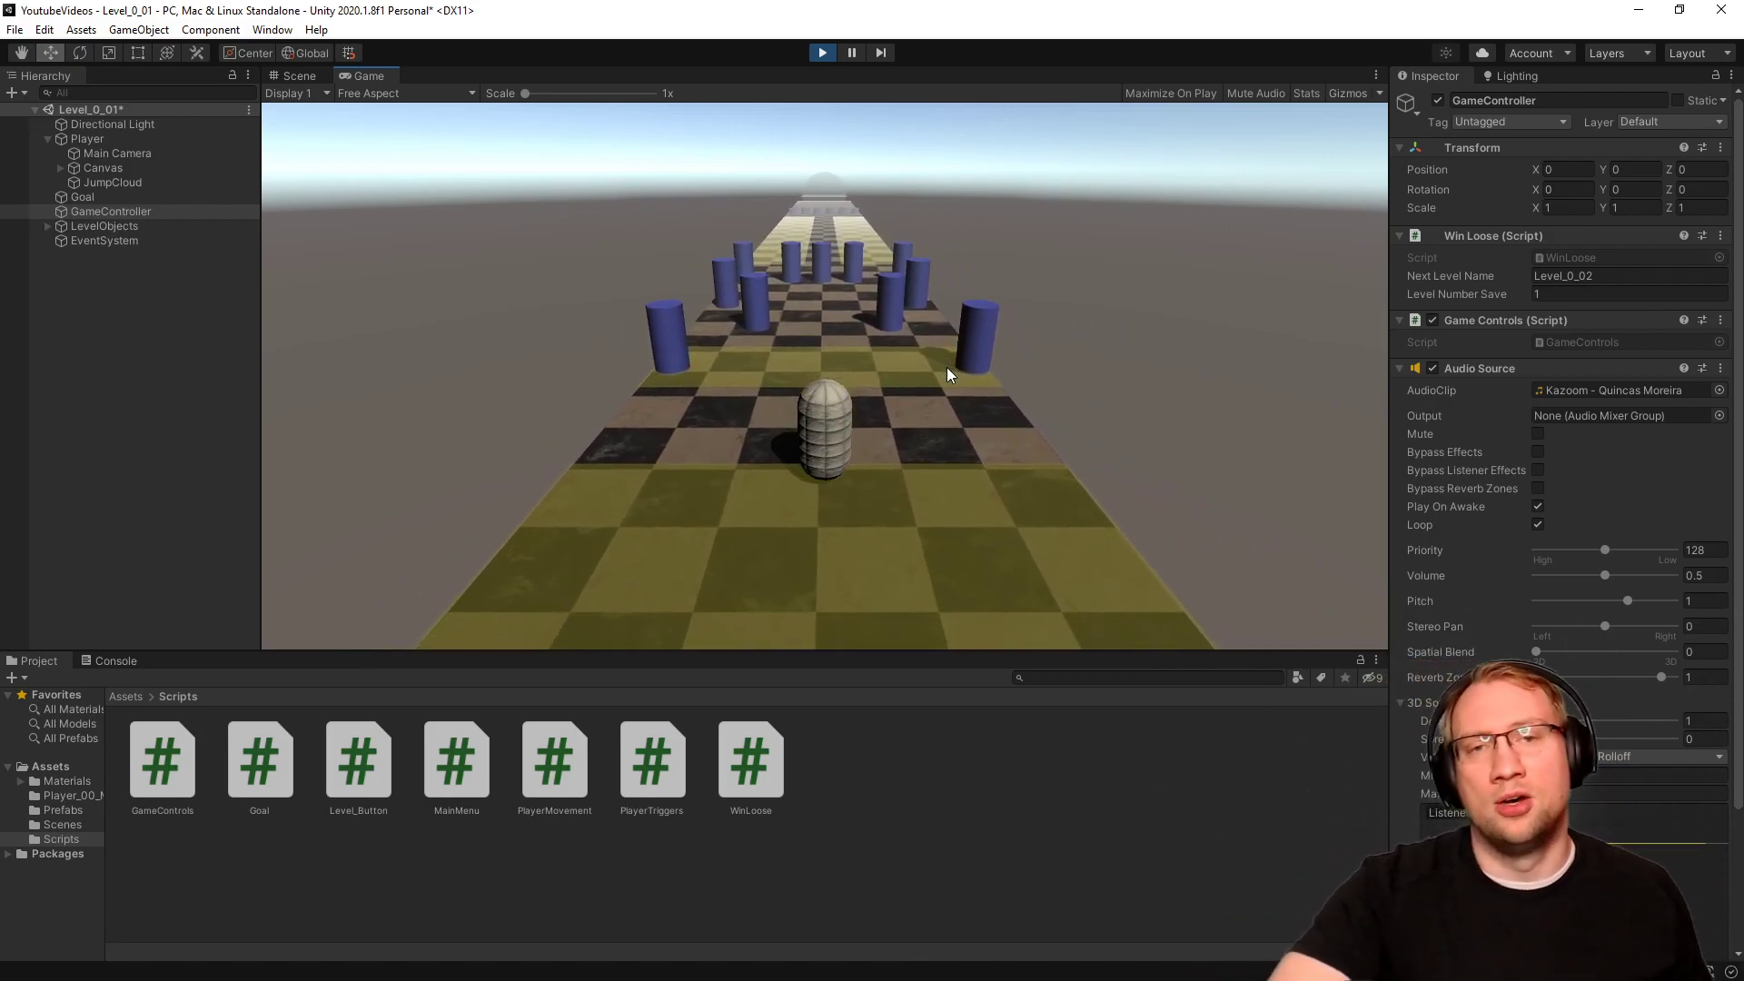